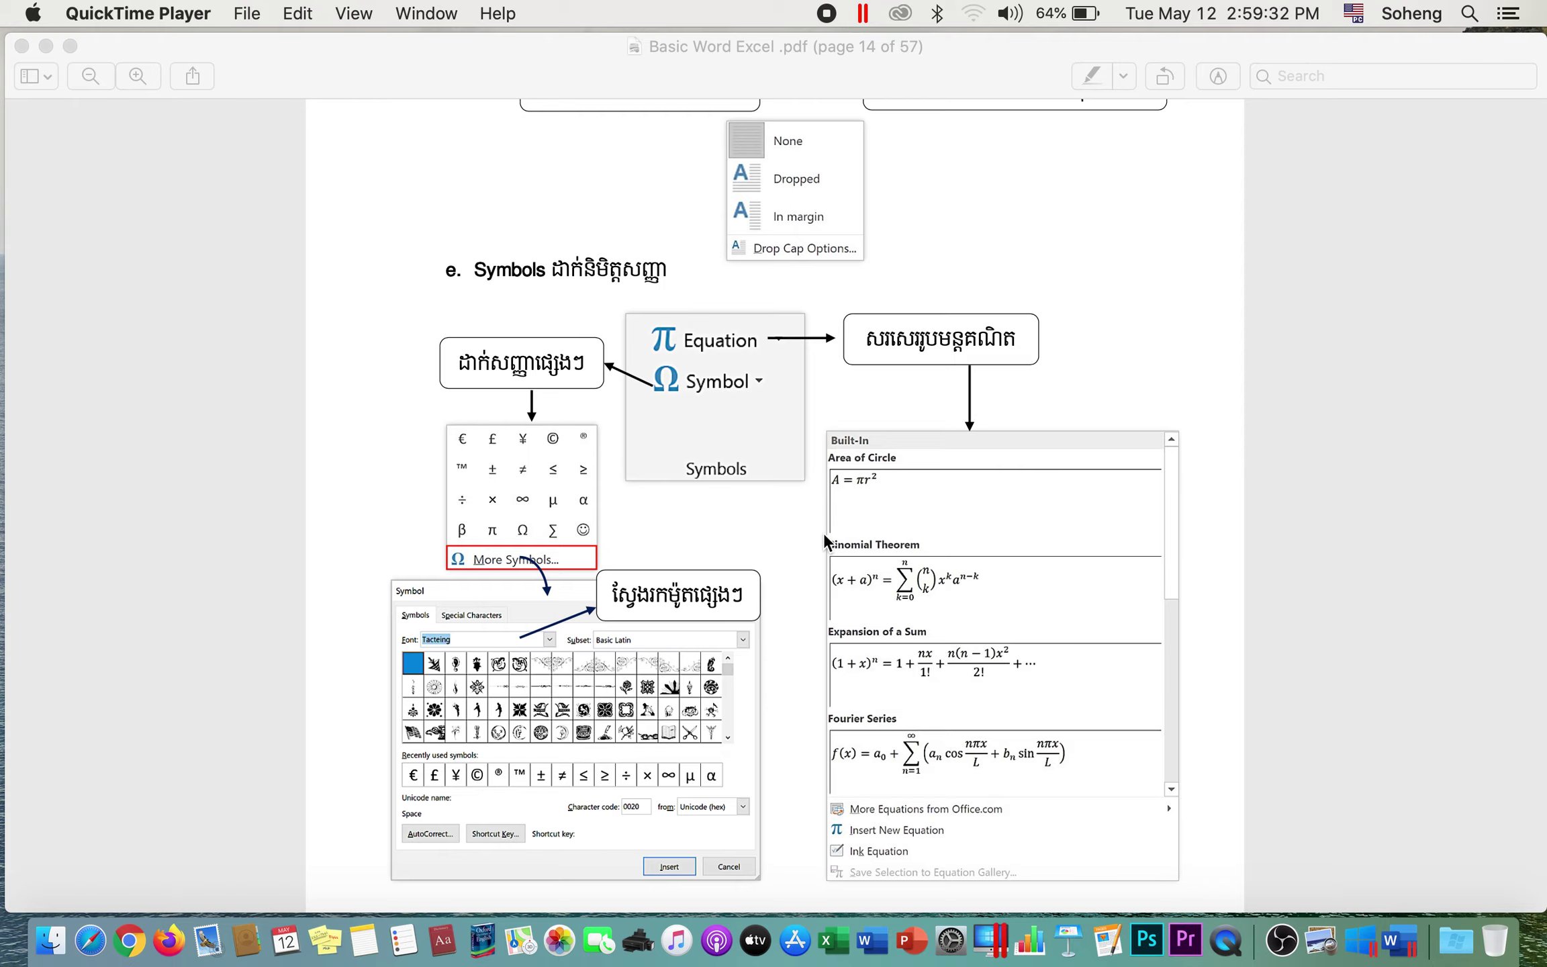
Switch from the tutorial PDF's Symbols page to the full-screen Word notice document.
key("ctrl+Right")
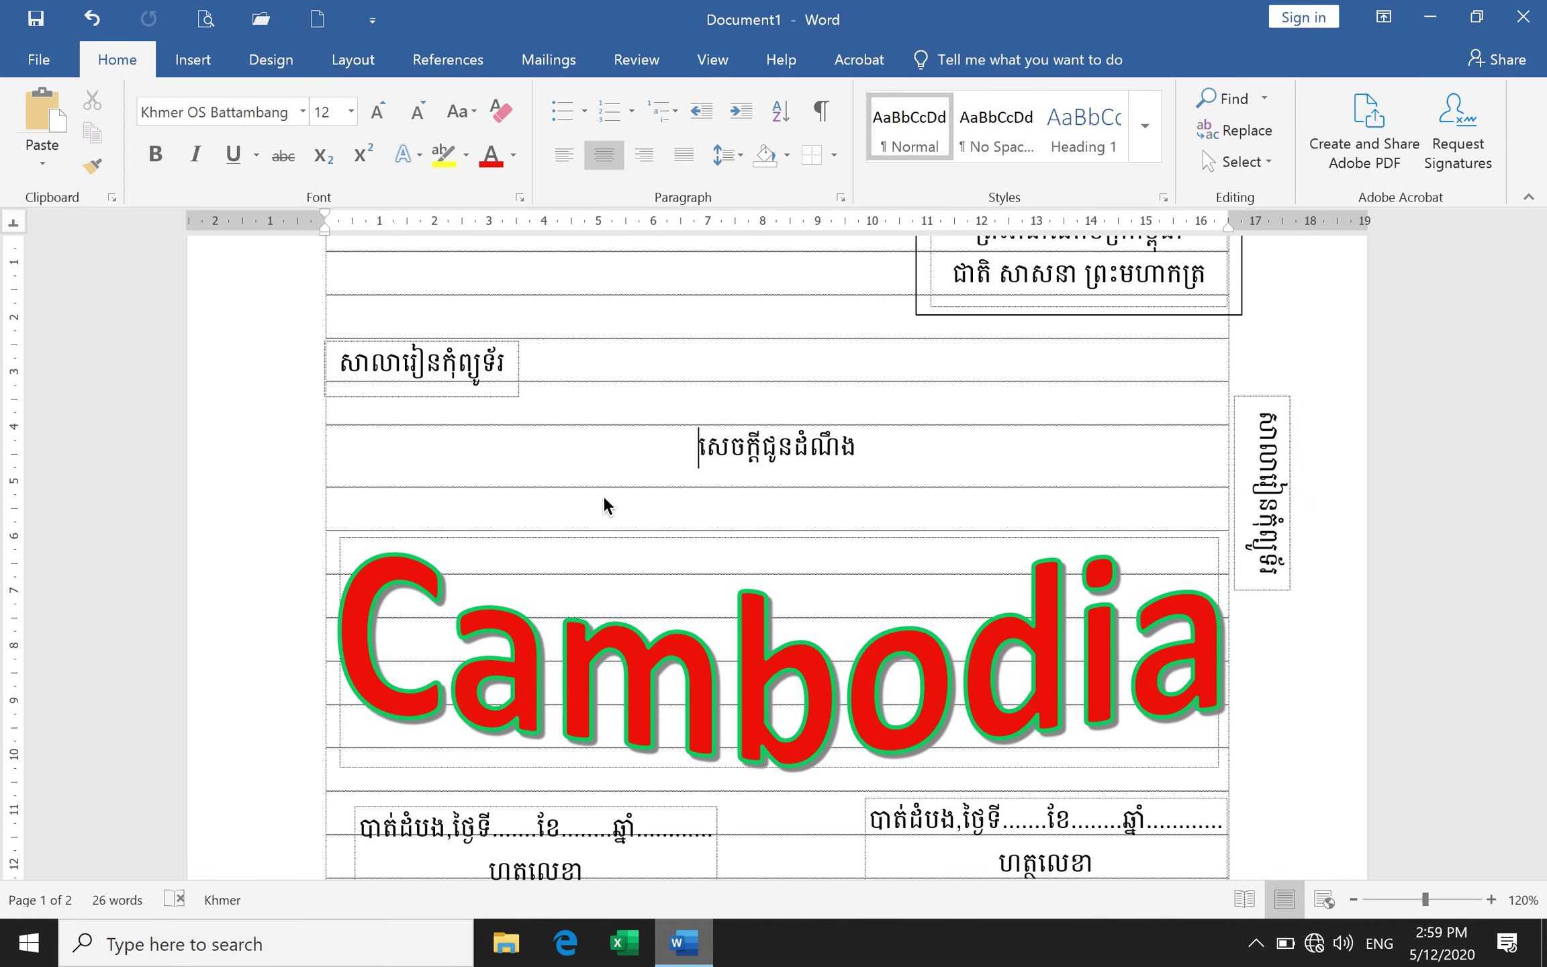
Delete the large Cambodia WordArt from the notice.
scroll(739, 631, "down", 3)
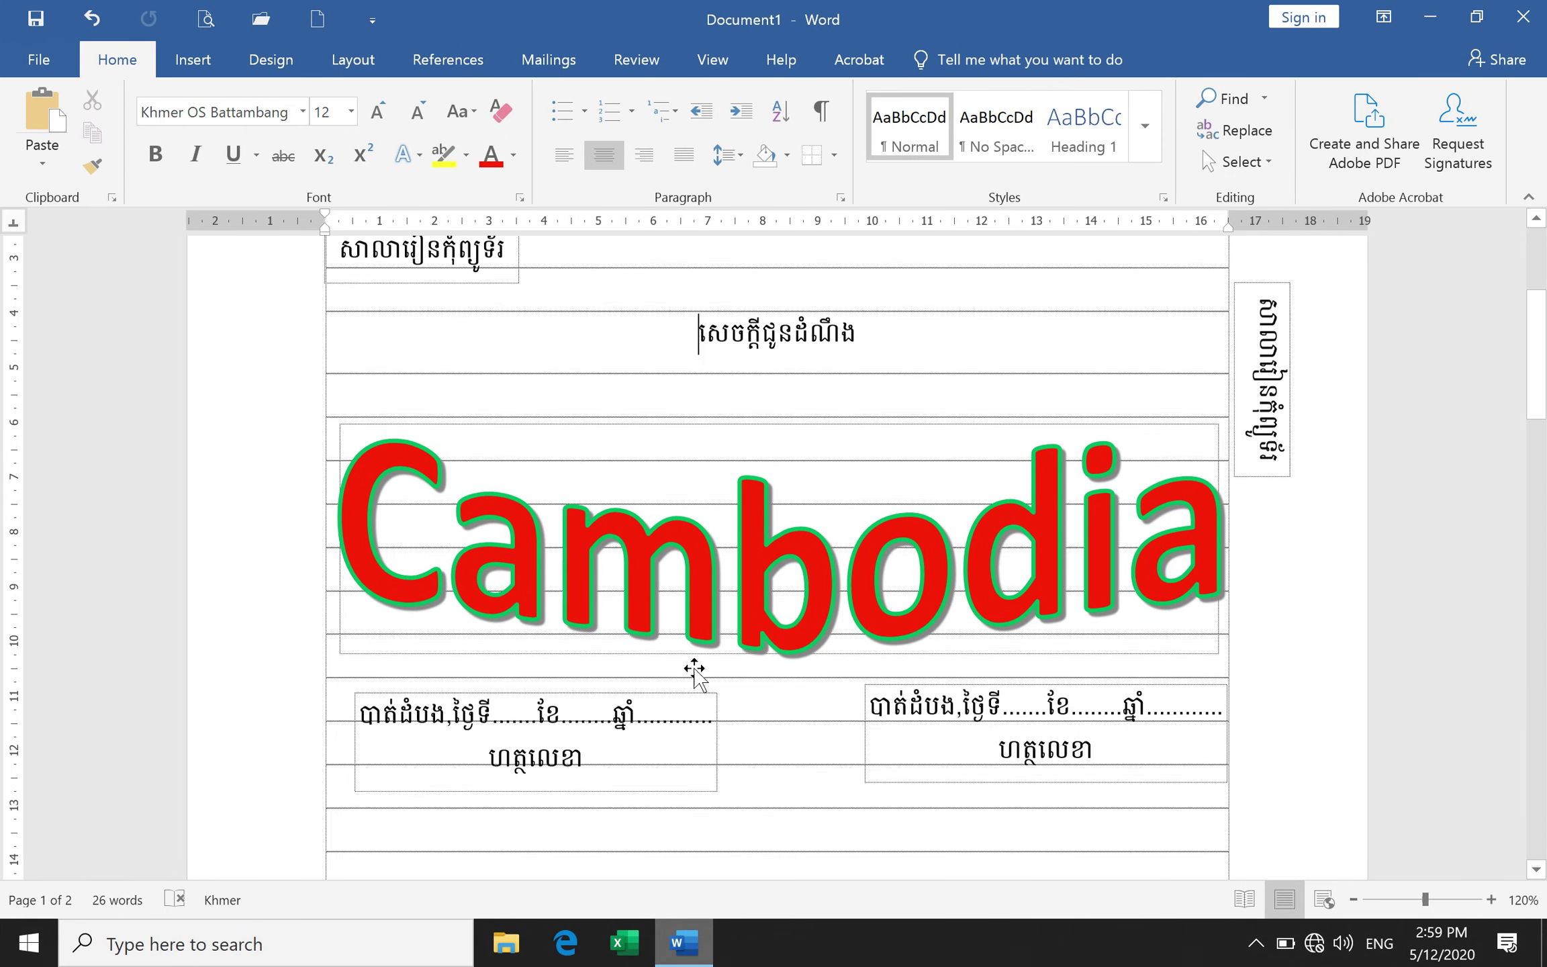
left_click(725, 609)
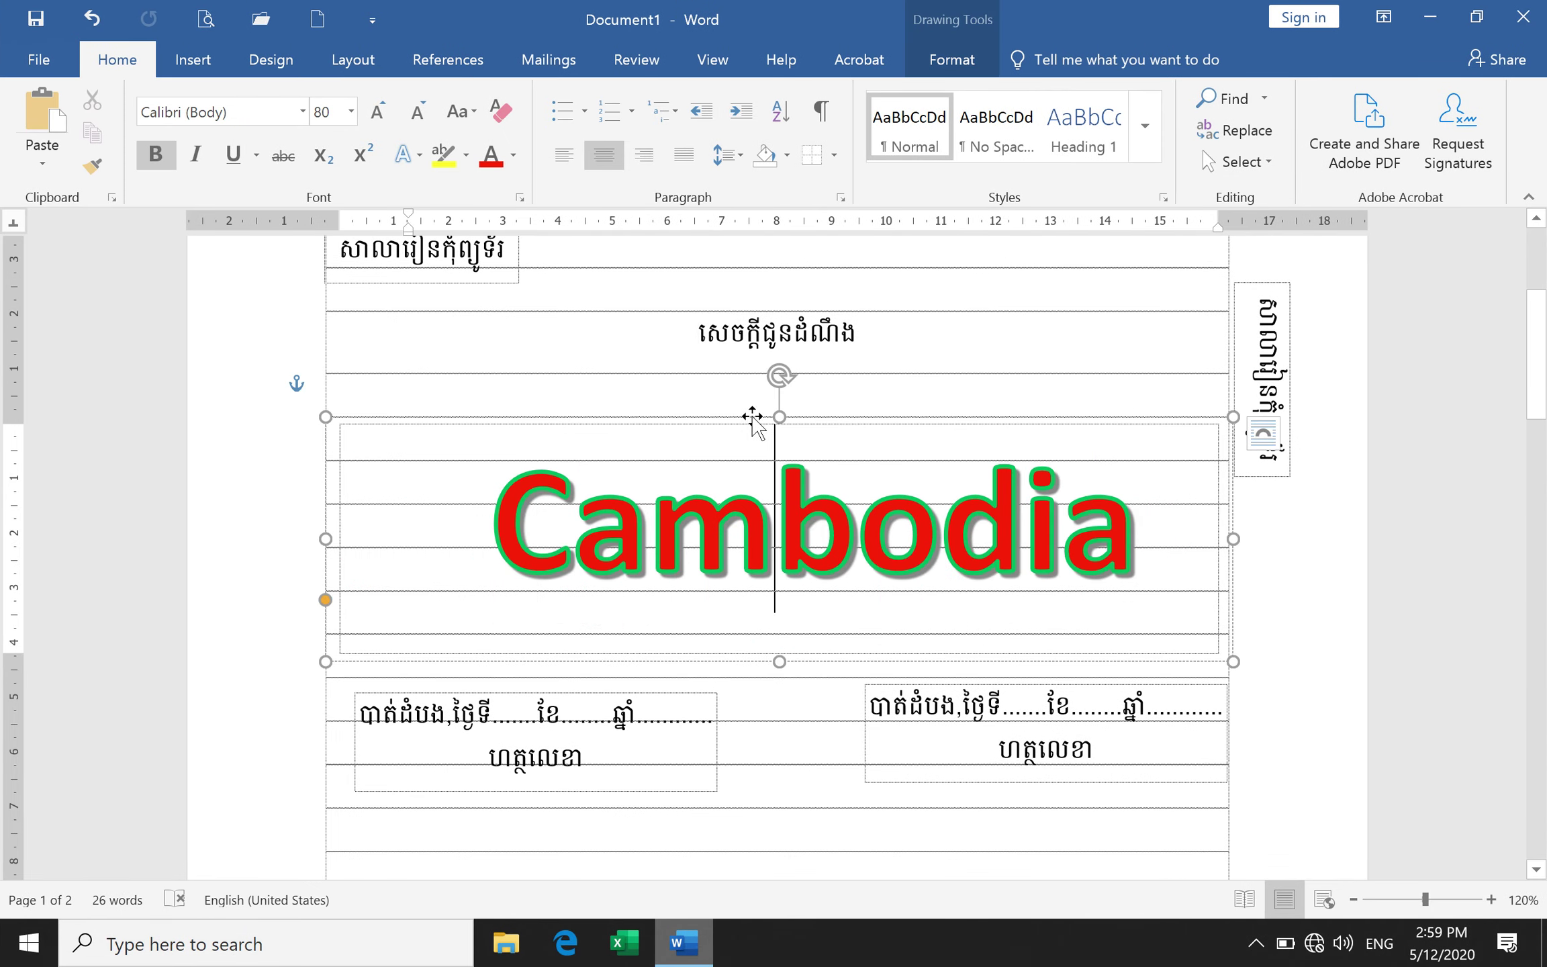
key("Delete")
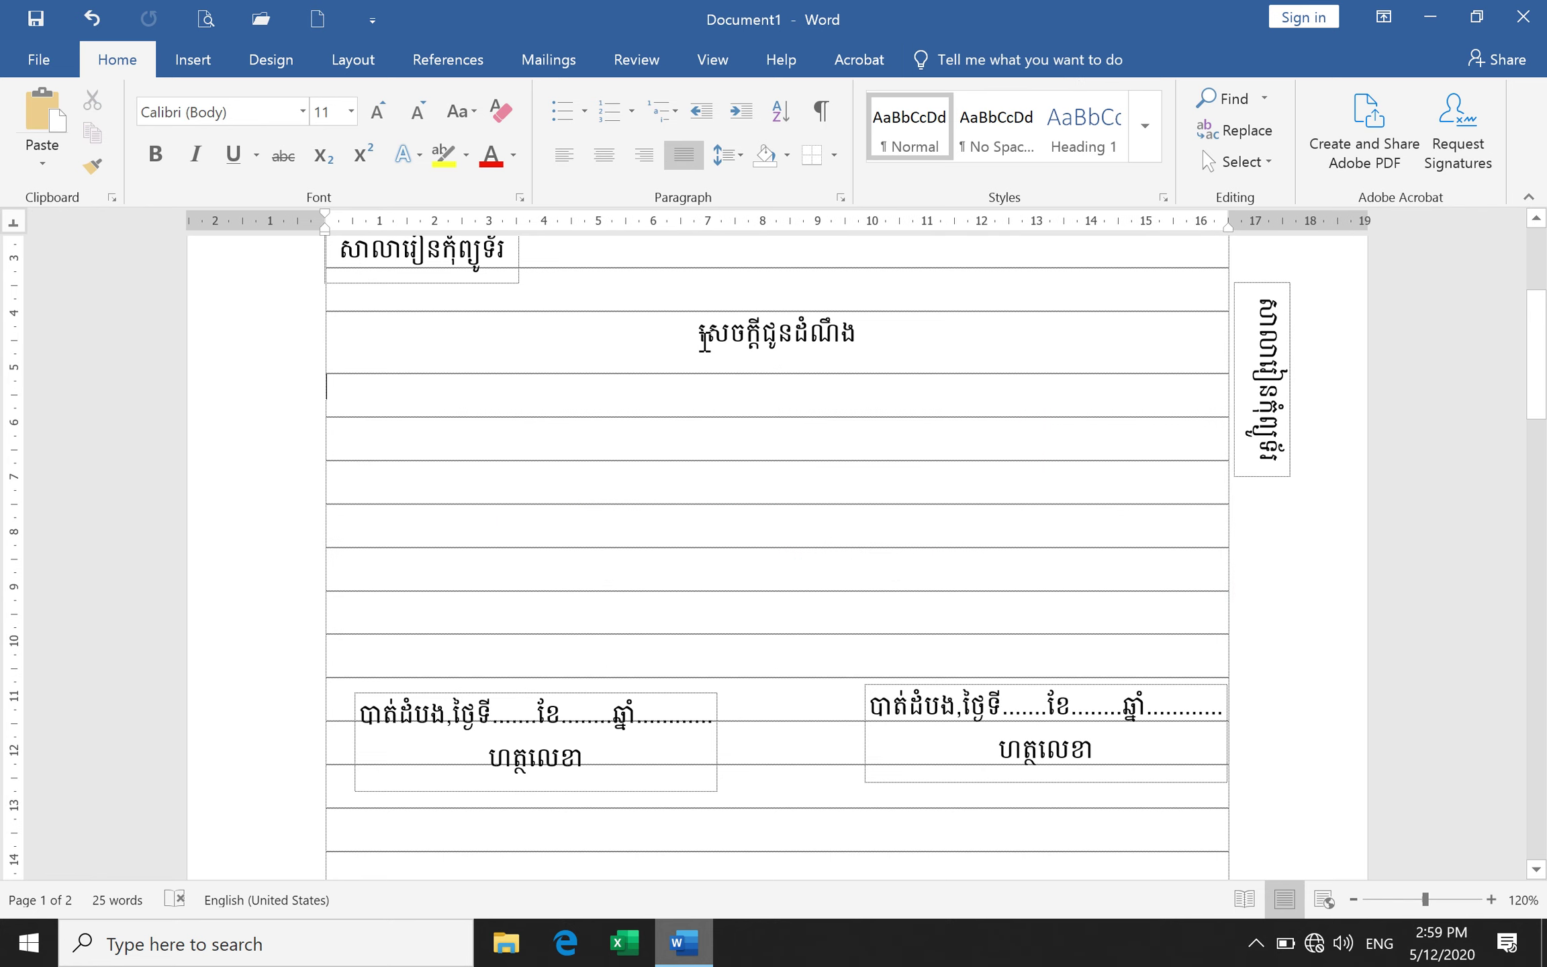
Remove the rotated Khmer text box beside the notice and select the header text box.
left_click(699, 339)
scroll(703, 339, "up", 2)
key("ctrl+z")
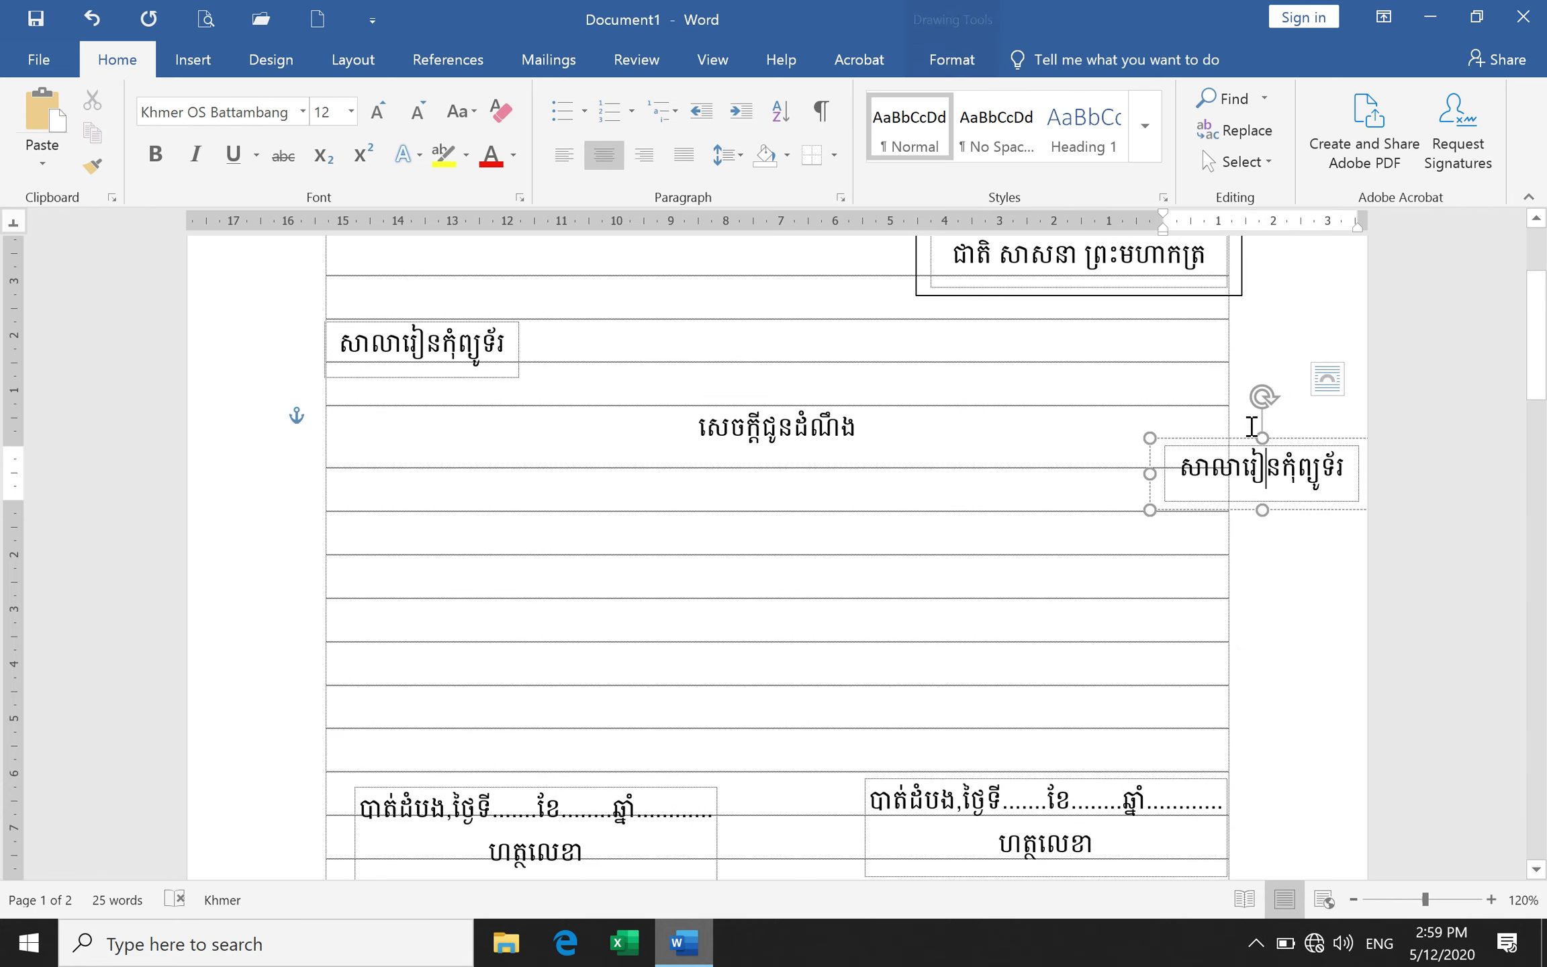
key("ctrl+y")
key("ctrl+y")
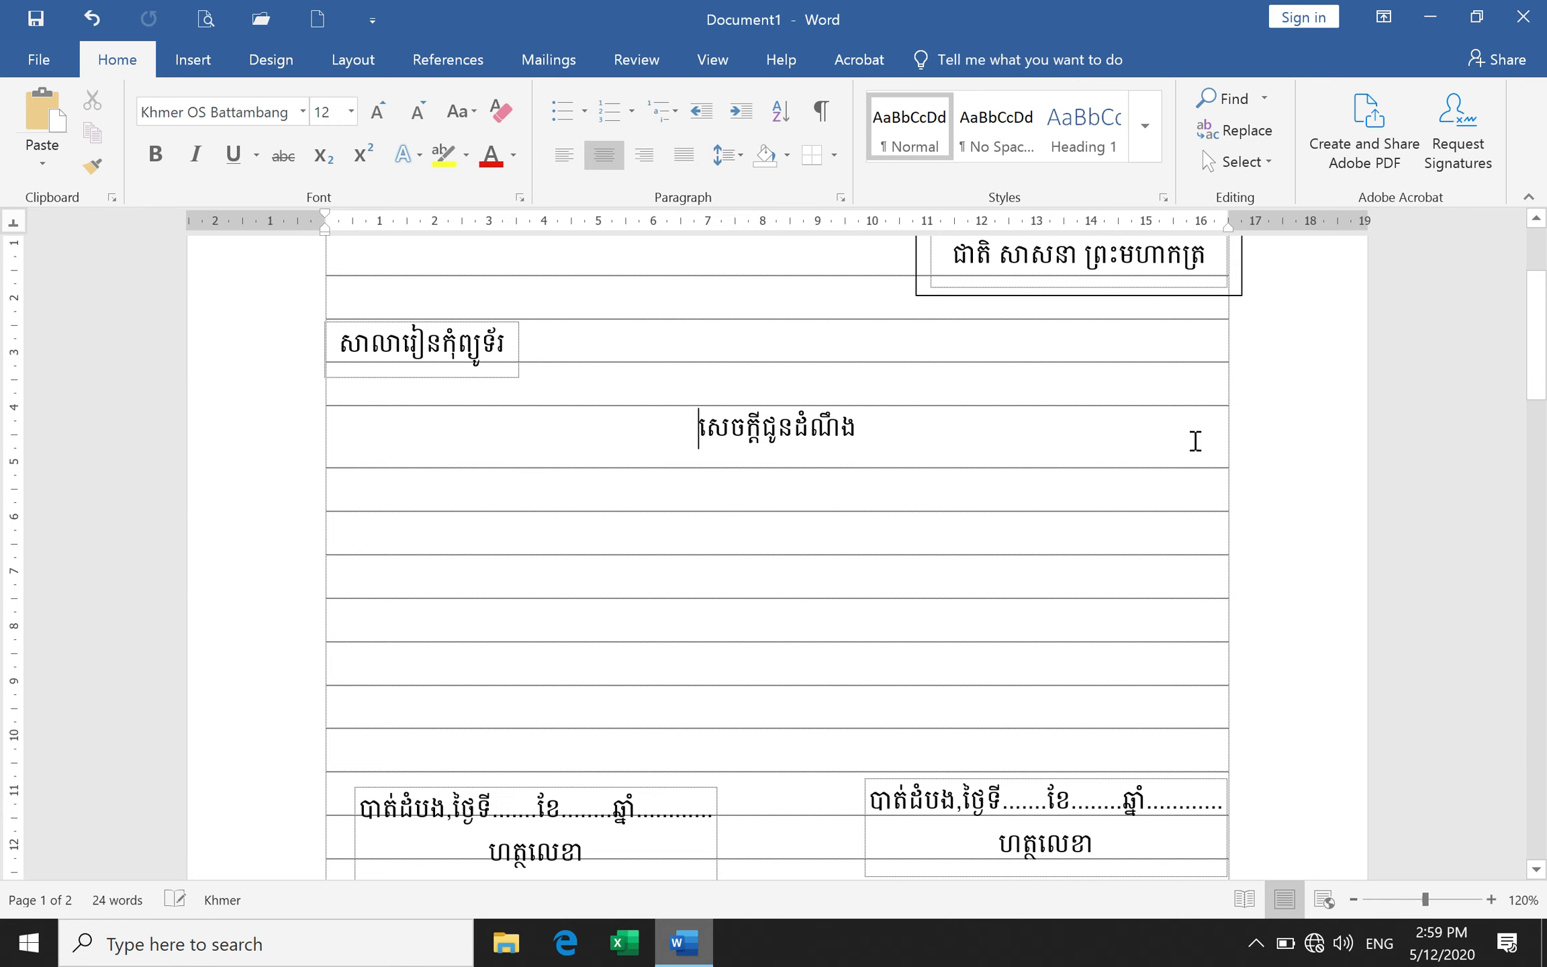
scroll(937, 463, "up", 3)
scroll(937, 463, "up", 2)
key("ctrl+z")
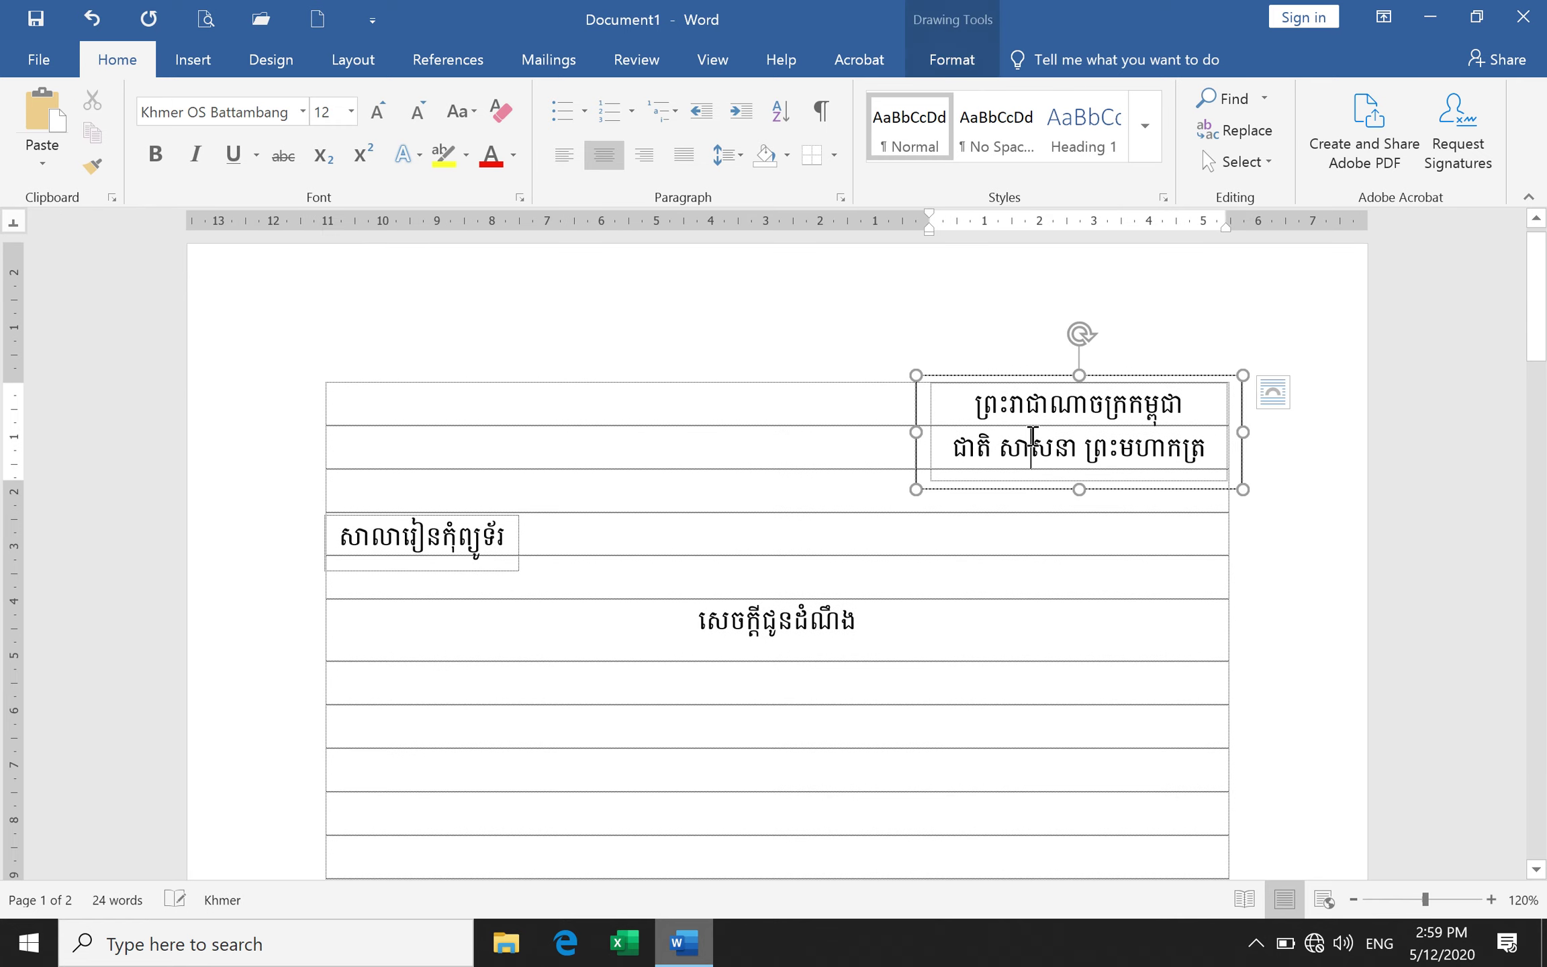
left_click(916, 373)
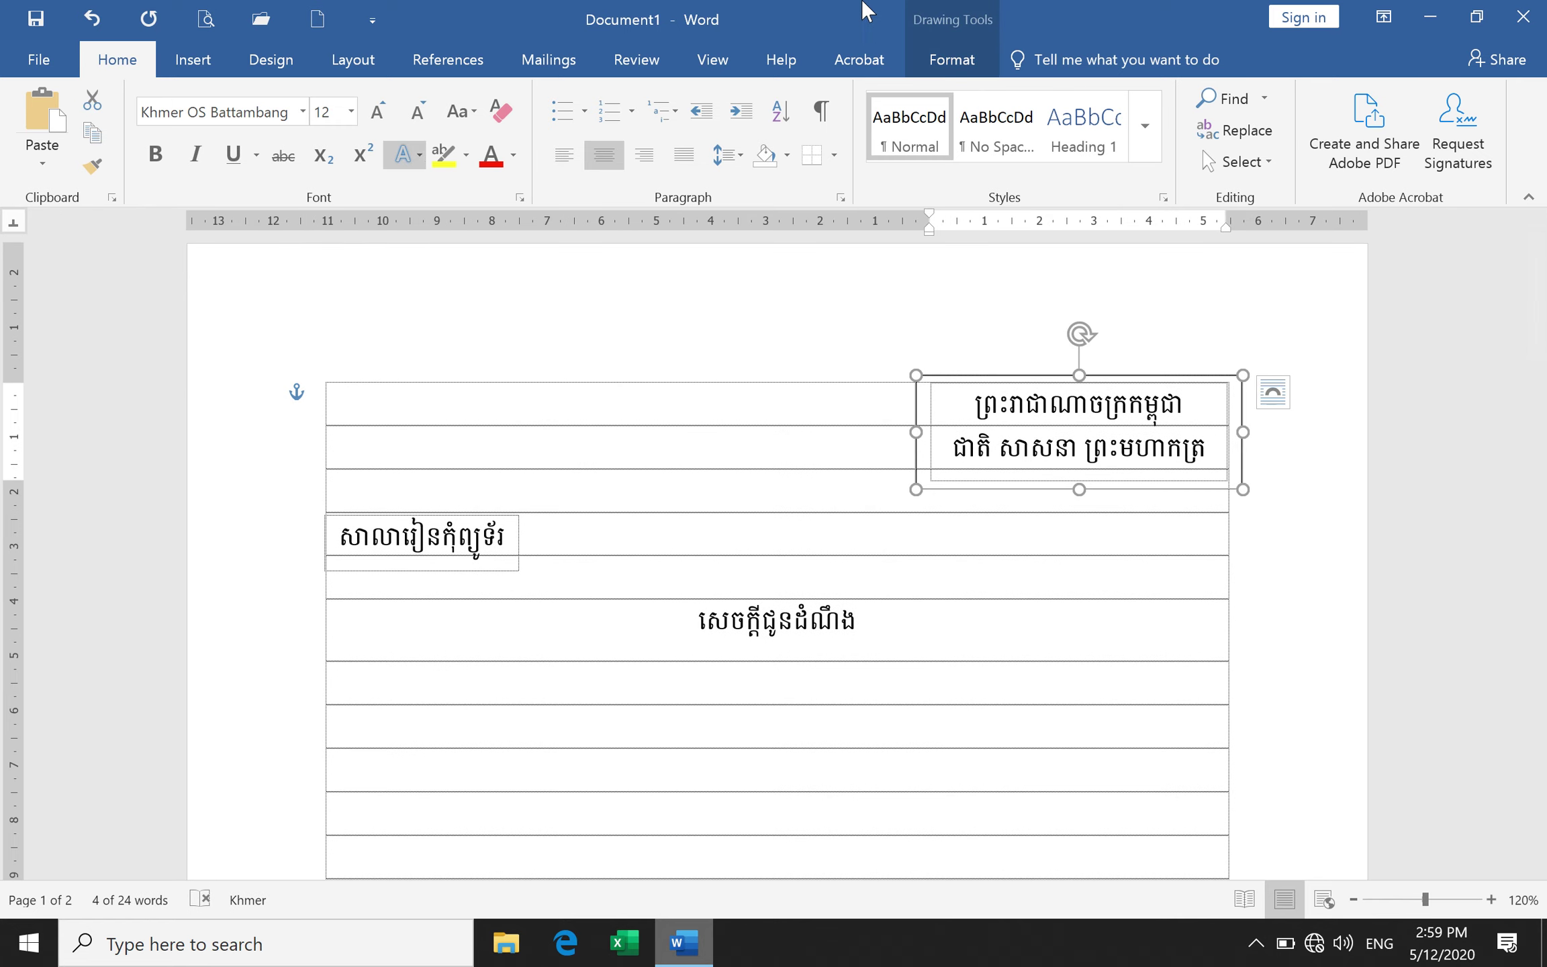
Set the header text box's shape outline to No Outline.
left_click(940, 67)
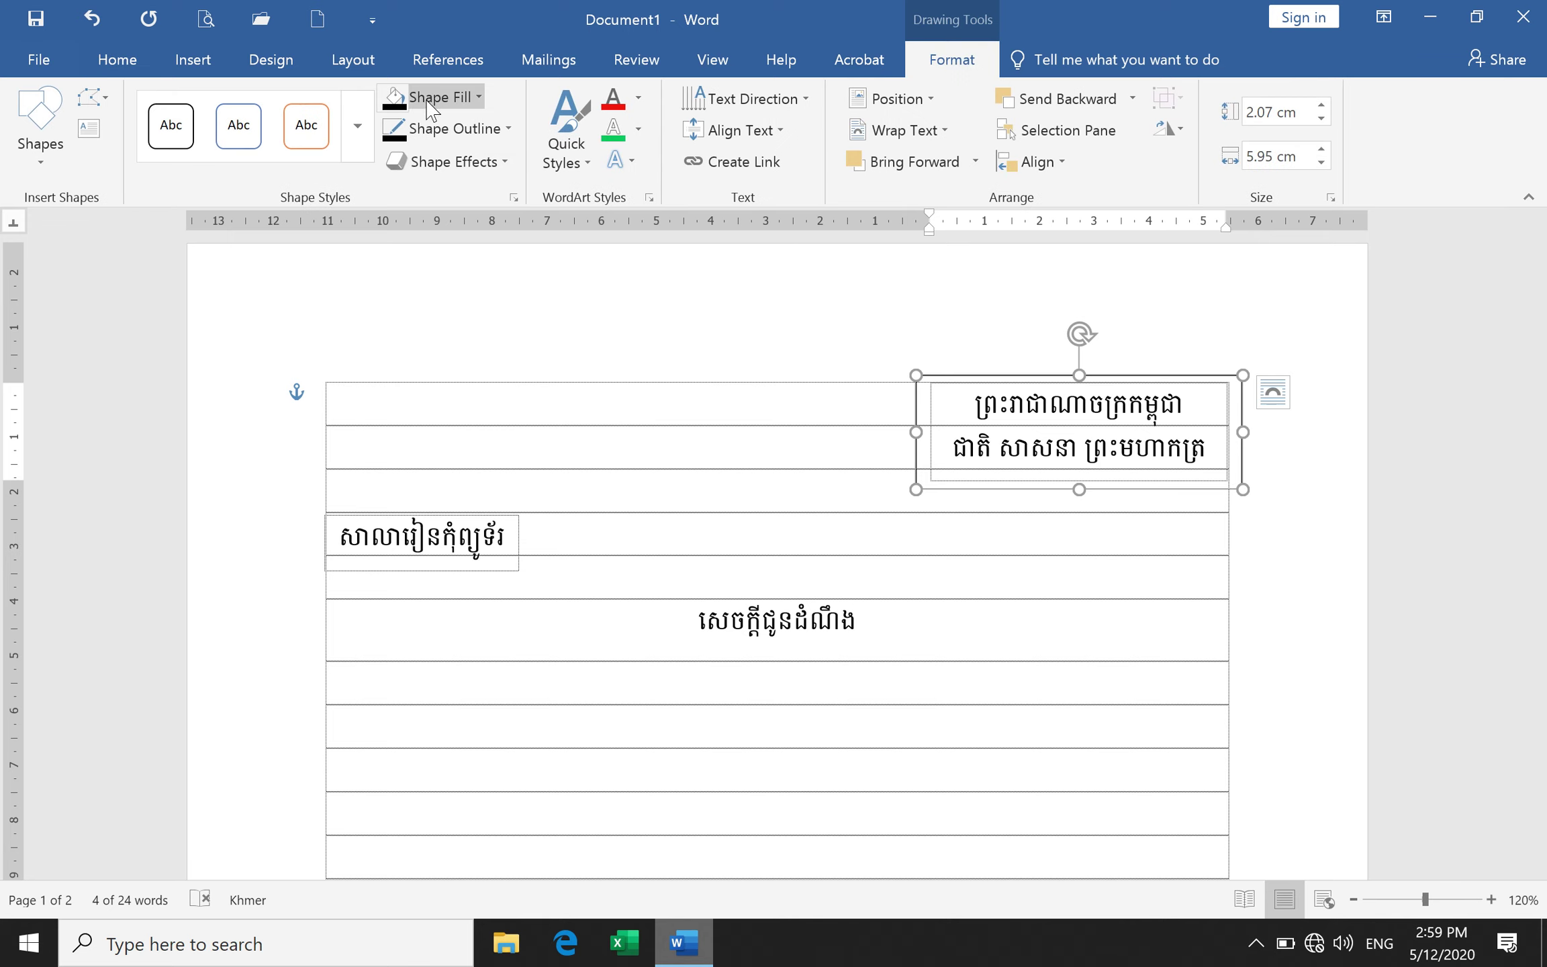
left_click(454, 99)
left_click(454, 101)
left_click(454, 129)
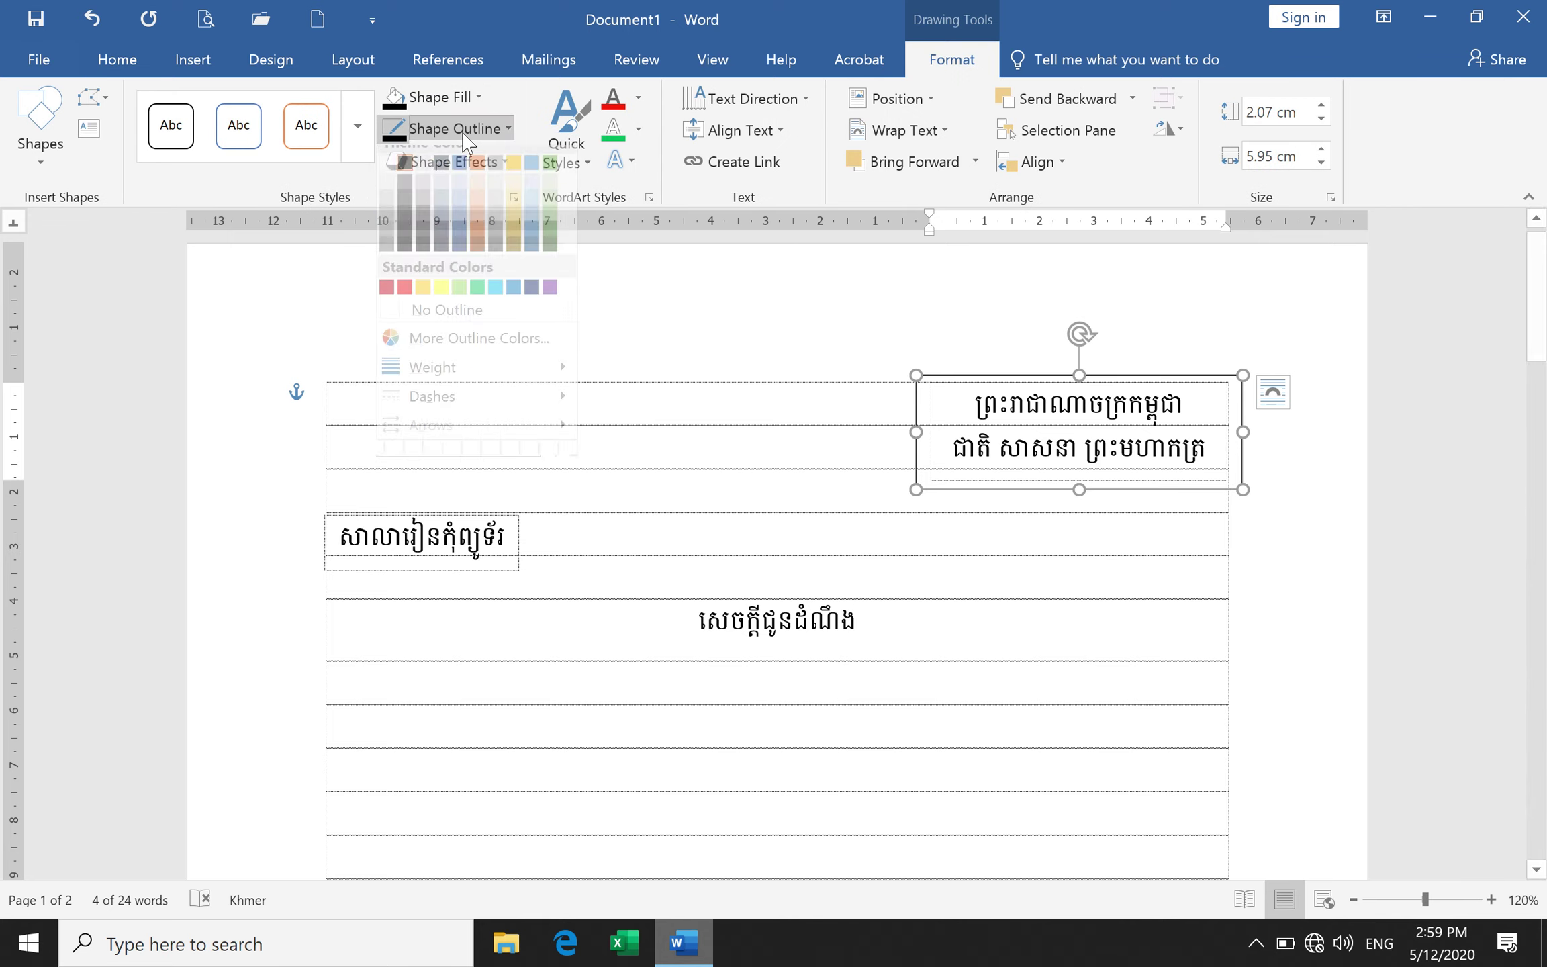
left_click(454, 328)
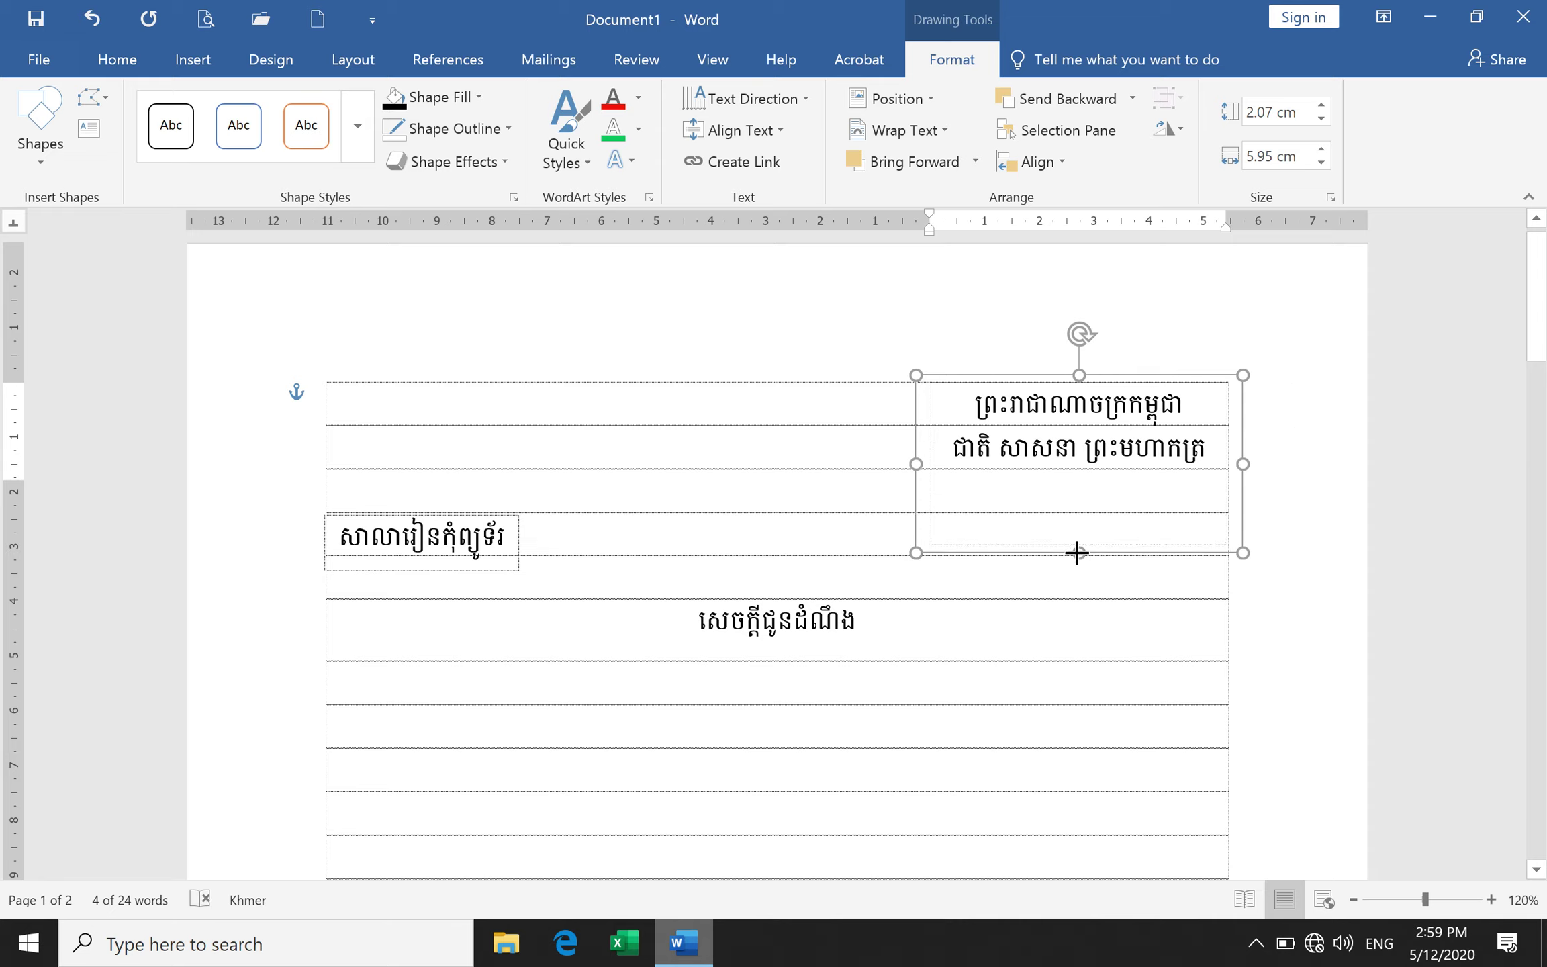
Stretch the header text box to 3.24 cm tall and add an empty third line.
left_click_drag(1079, 490, 1079, 553)
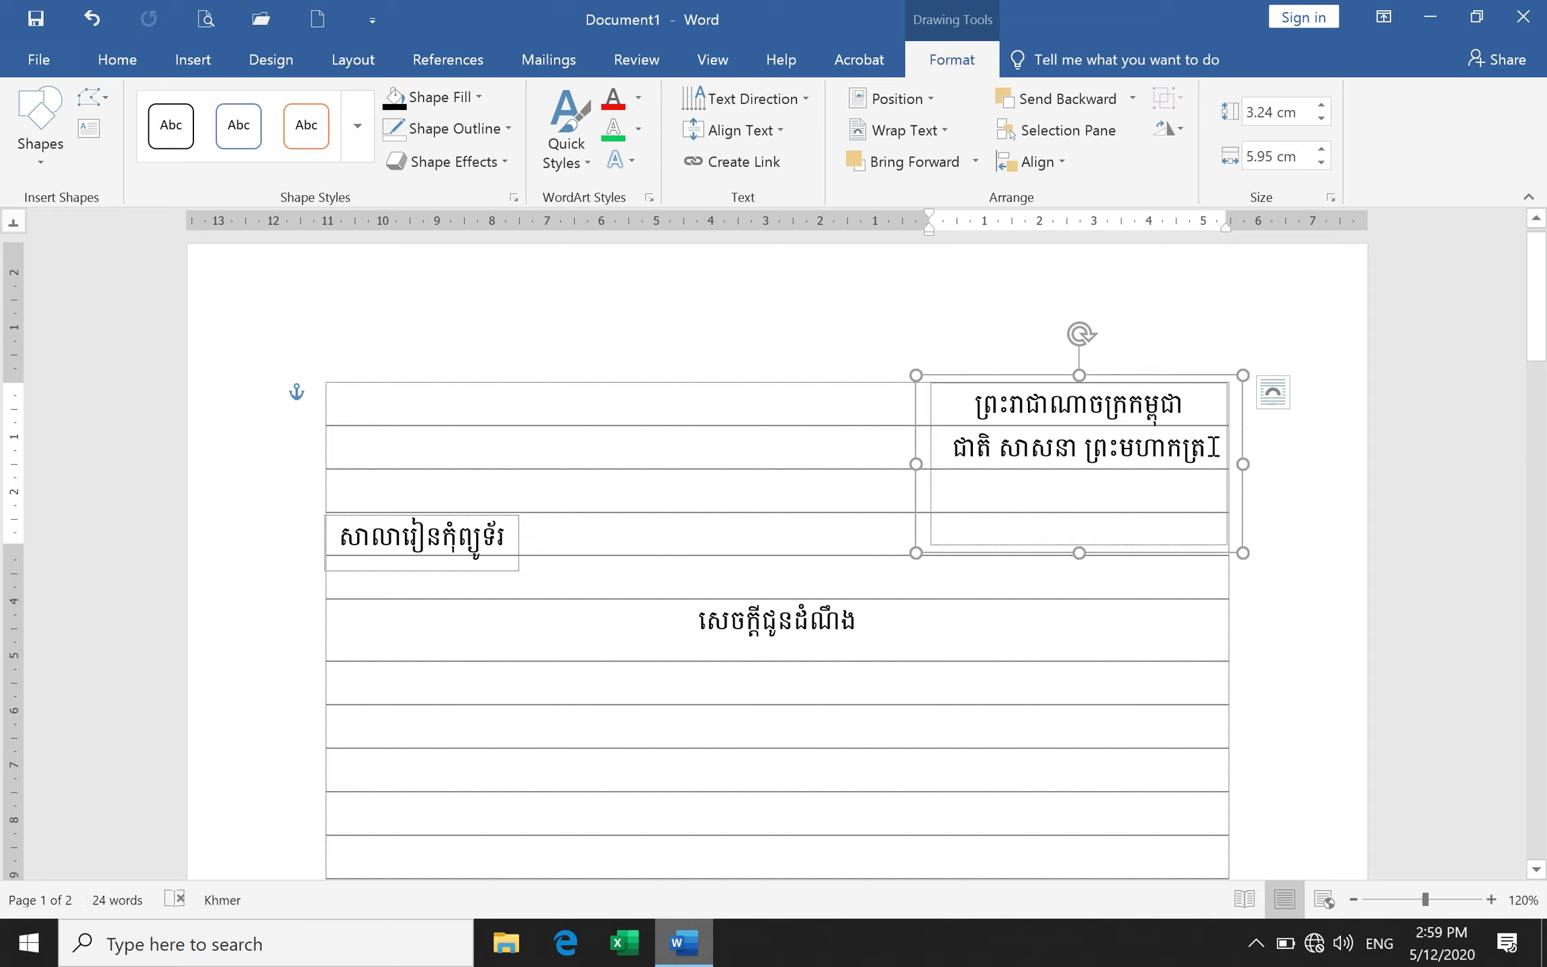
key("Return")
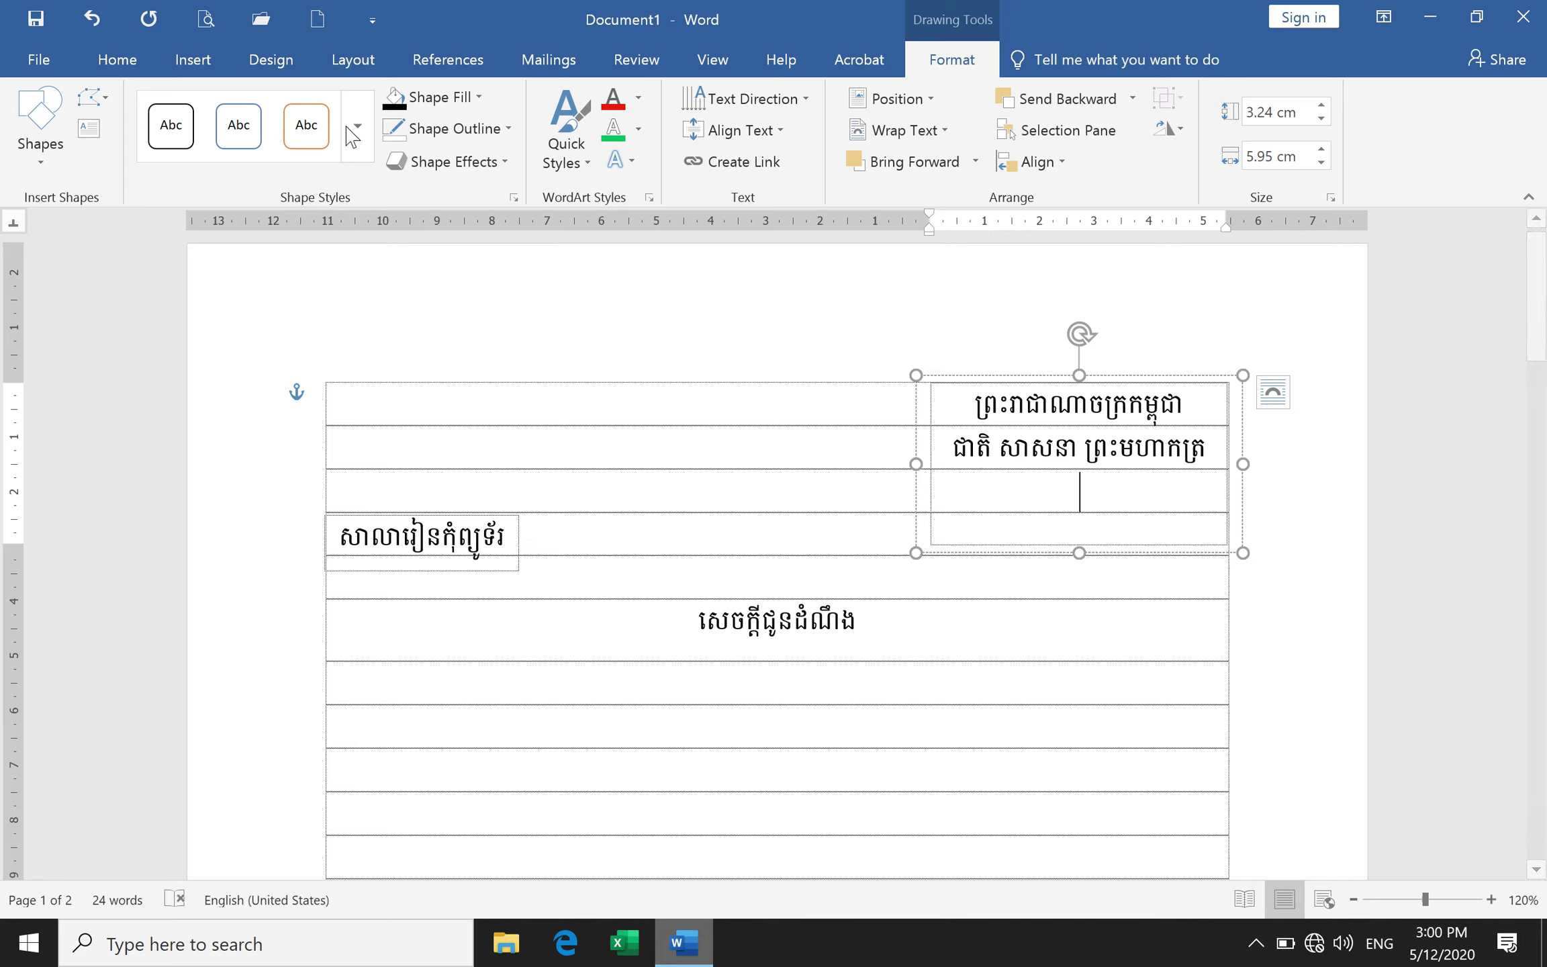
Bring up the More Symbols chooser and move it clear of the header text box.
left_click(176, 62)
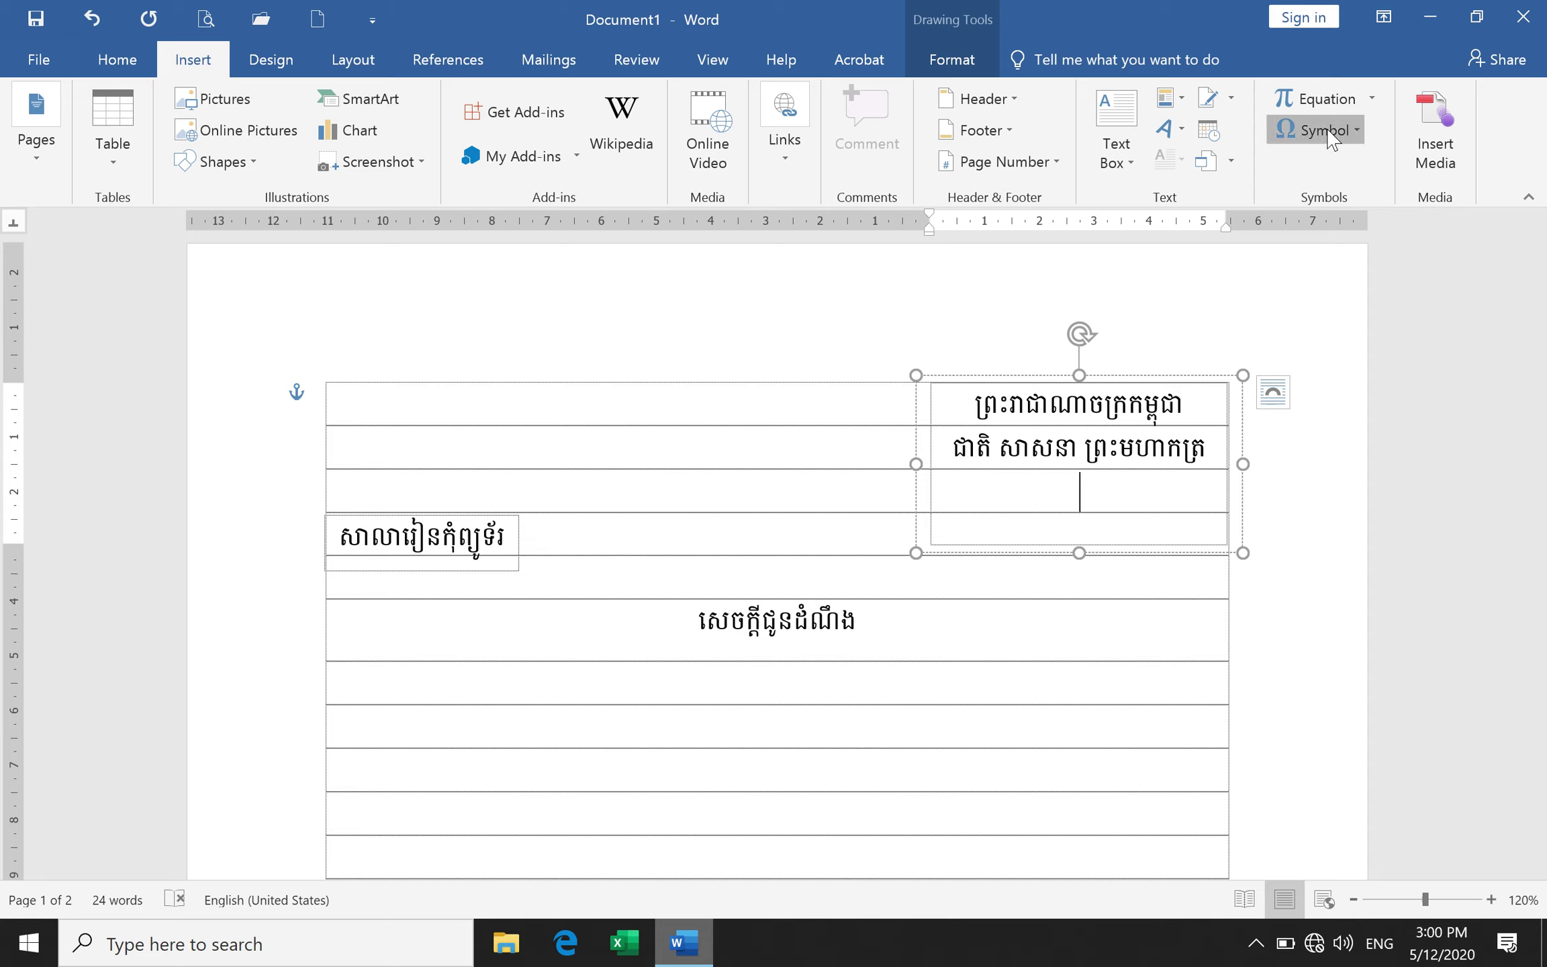
left_click(1356, 134)
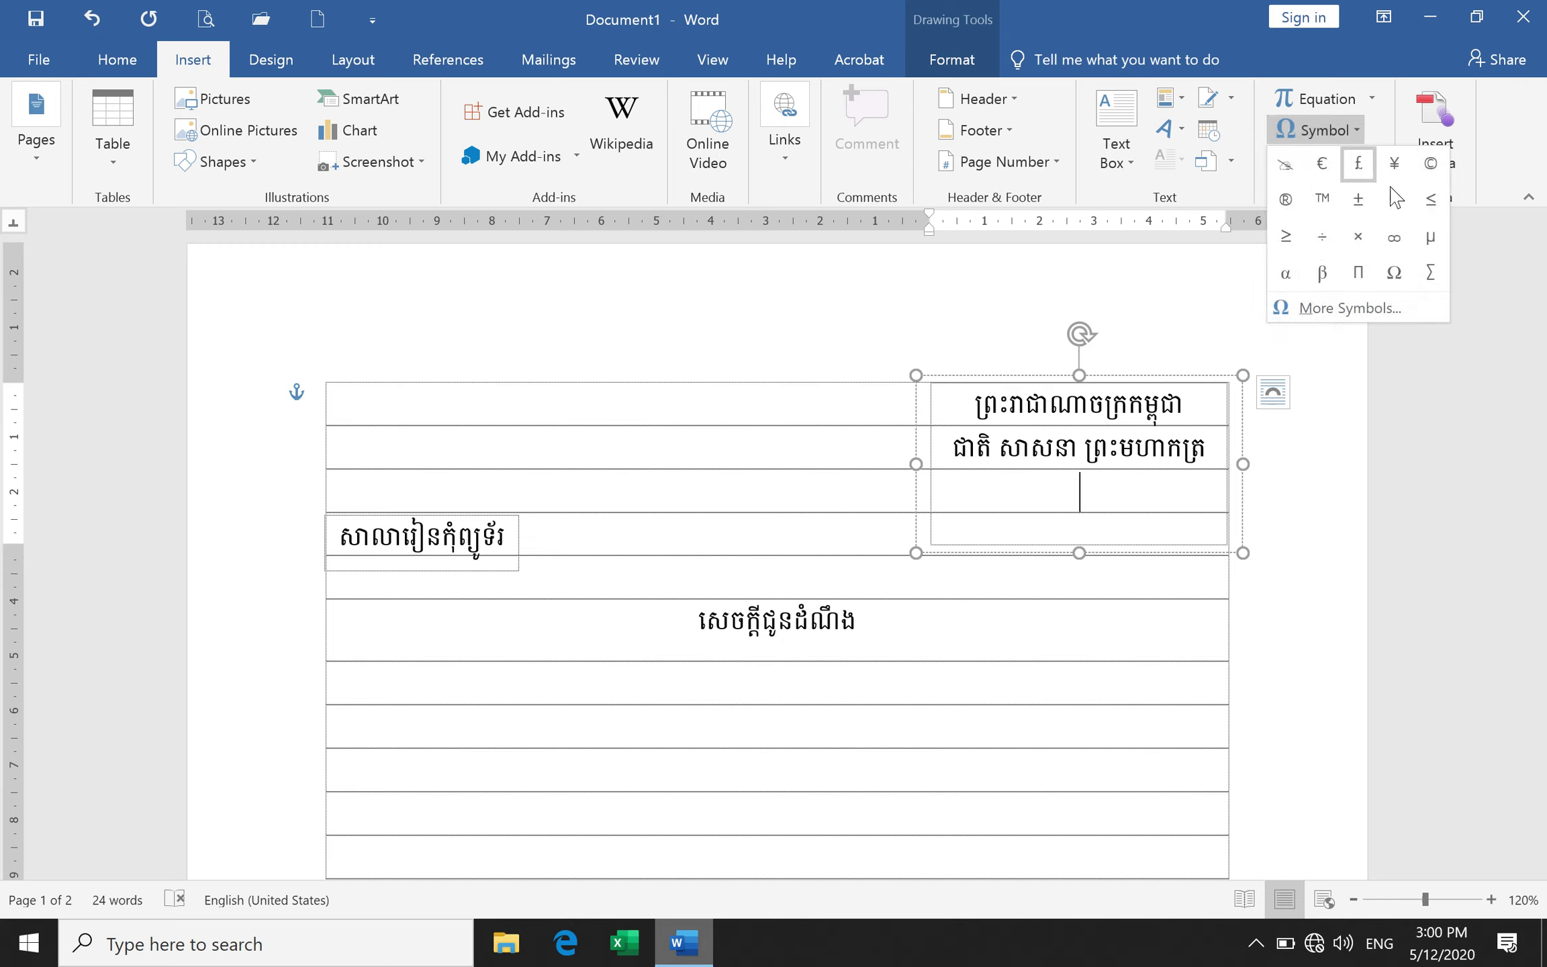
left_click(1327, 309)
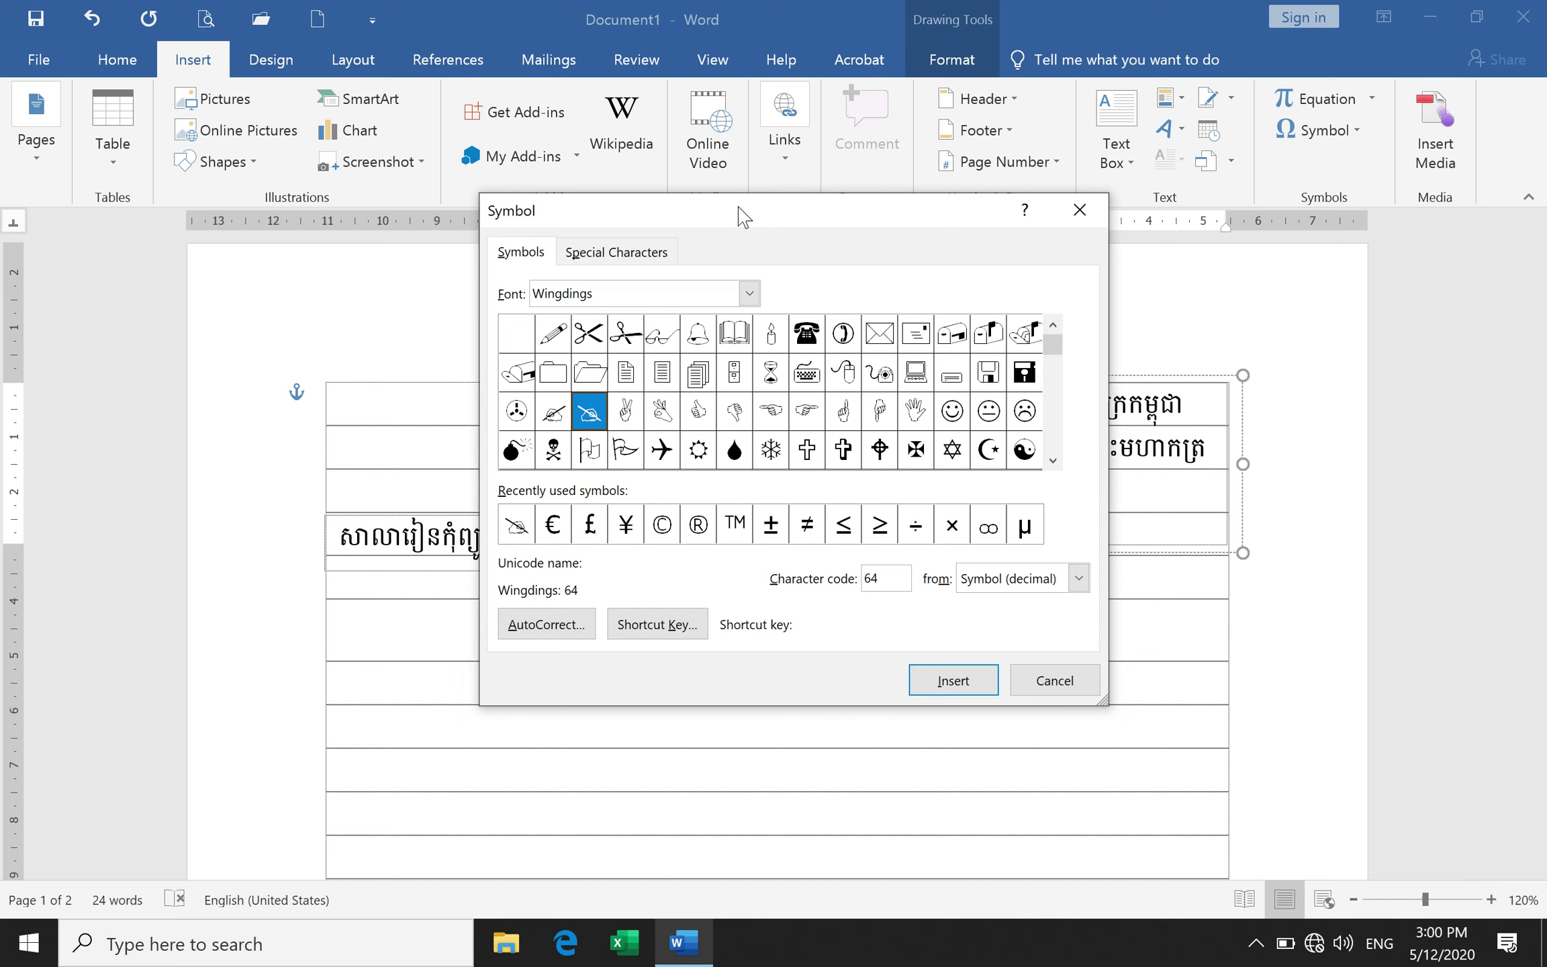
left_click_drag(738, 214, 543, 251)
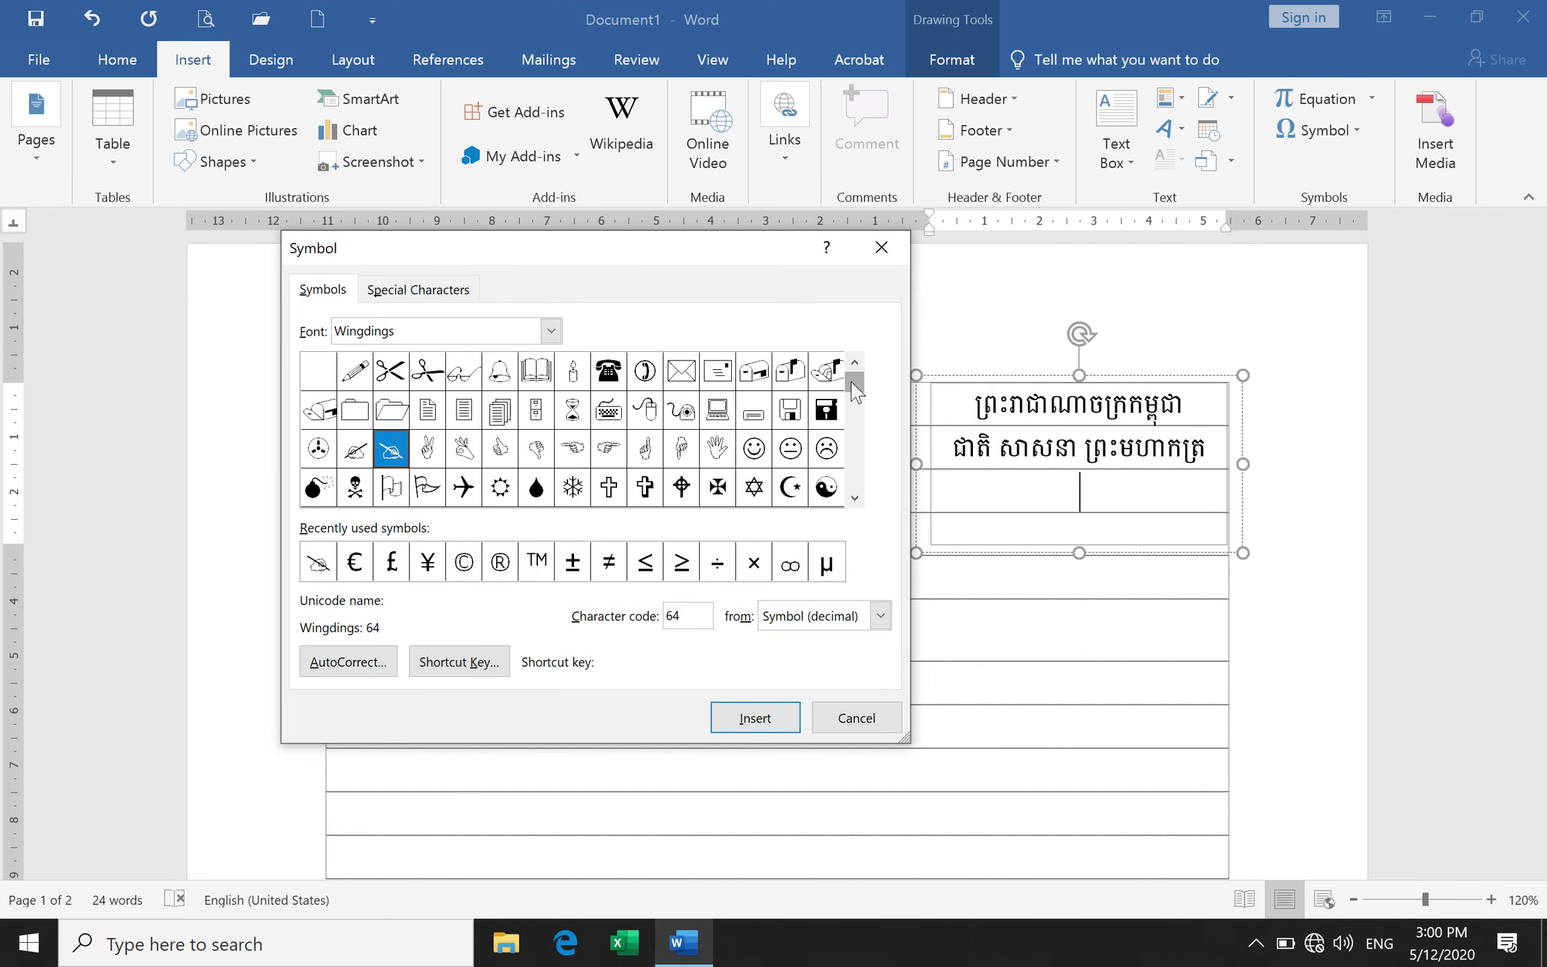
left_click_drag(856, 396, 857, 454)
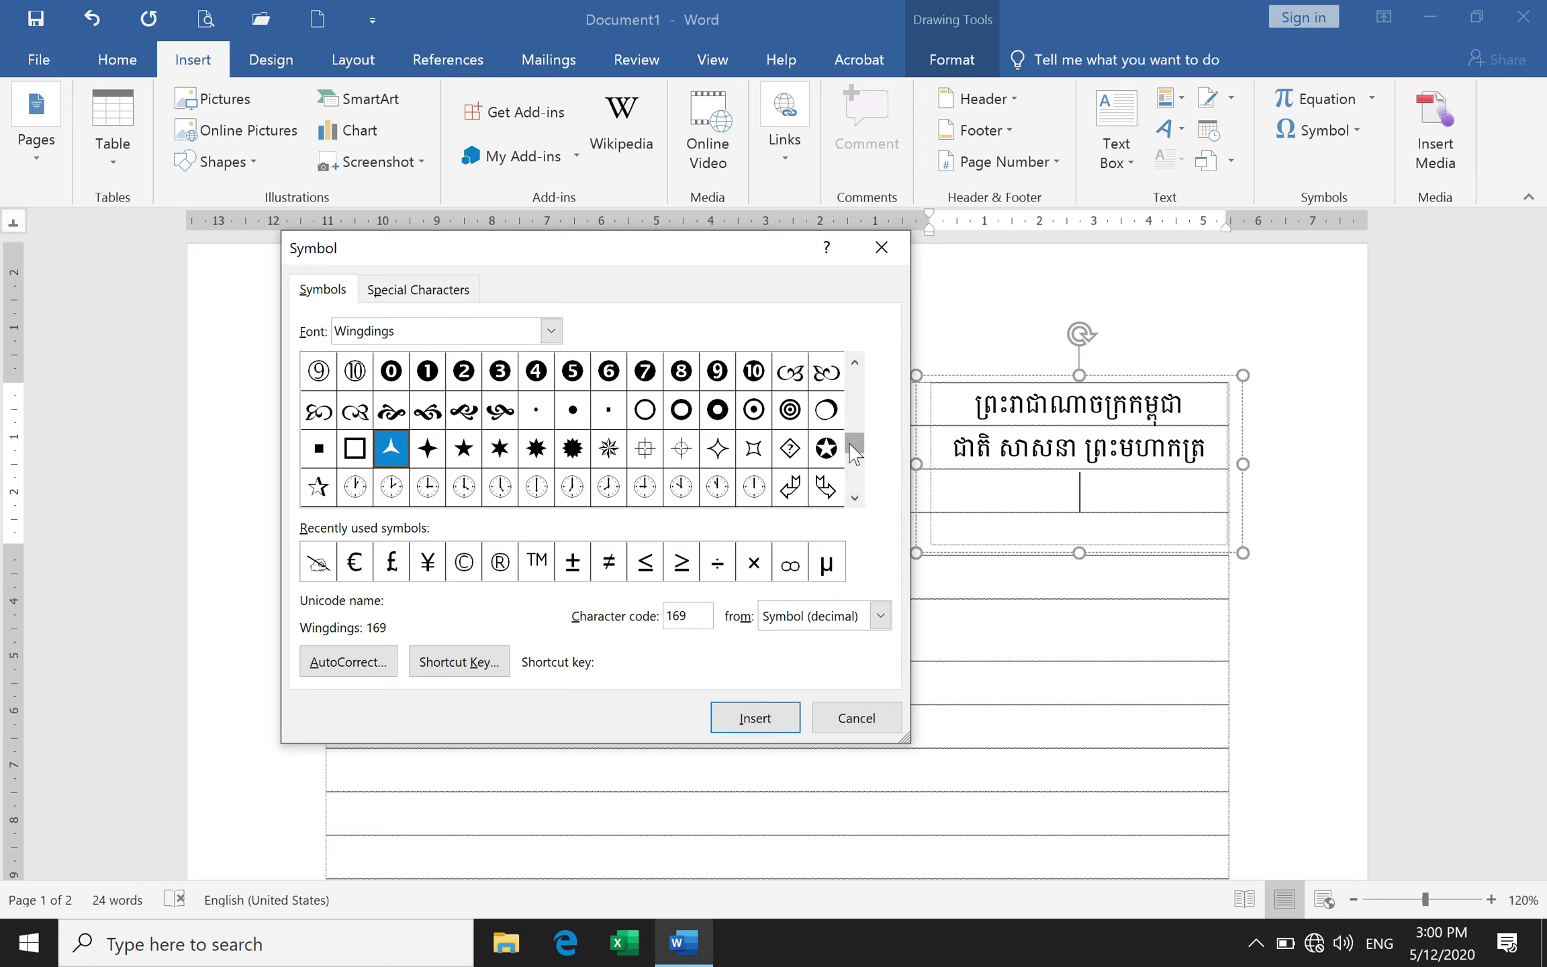
left_click(854, 499)
left_click(854, 498)
left_click(854, 498)
left_click(854, 498)
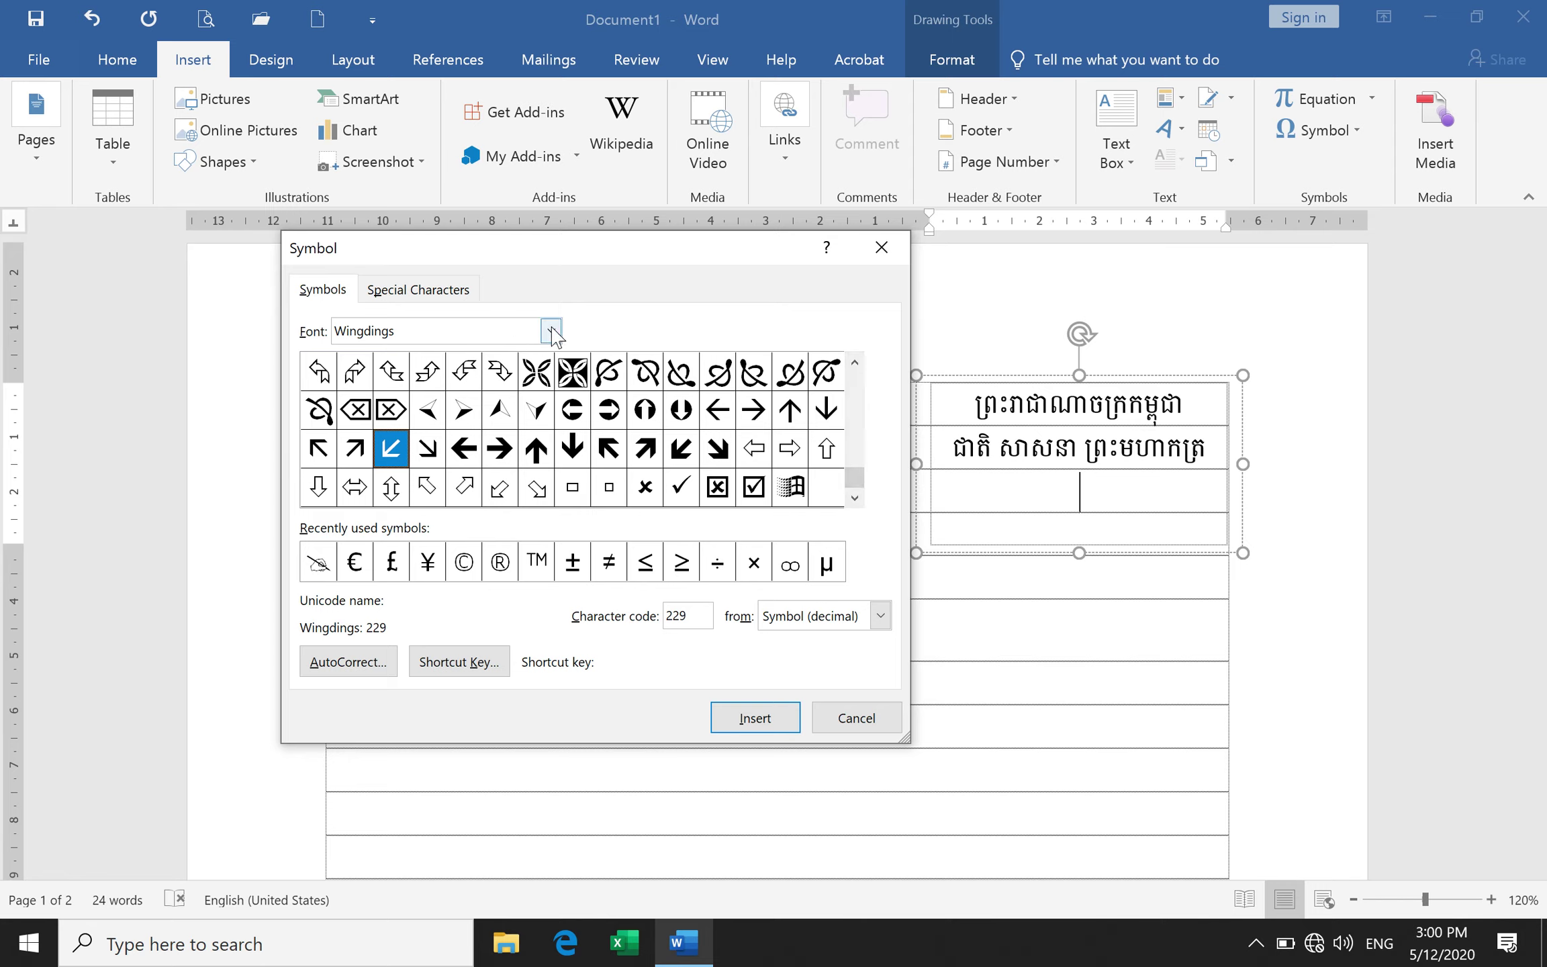
Insert a Webdings ornament (code 229) on the header's third line.
left_click(551, 331)
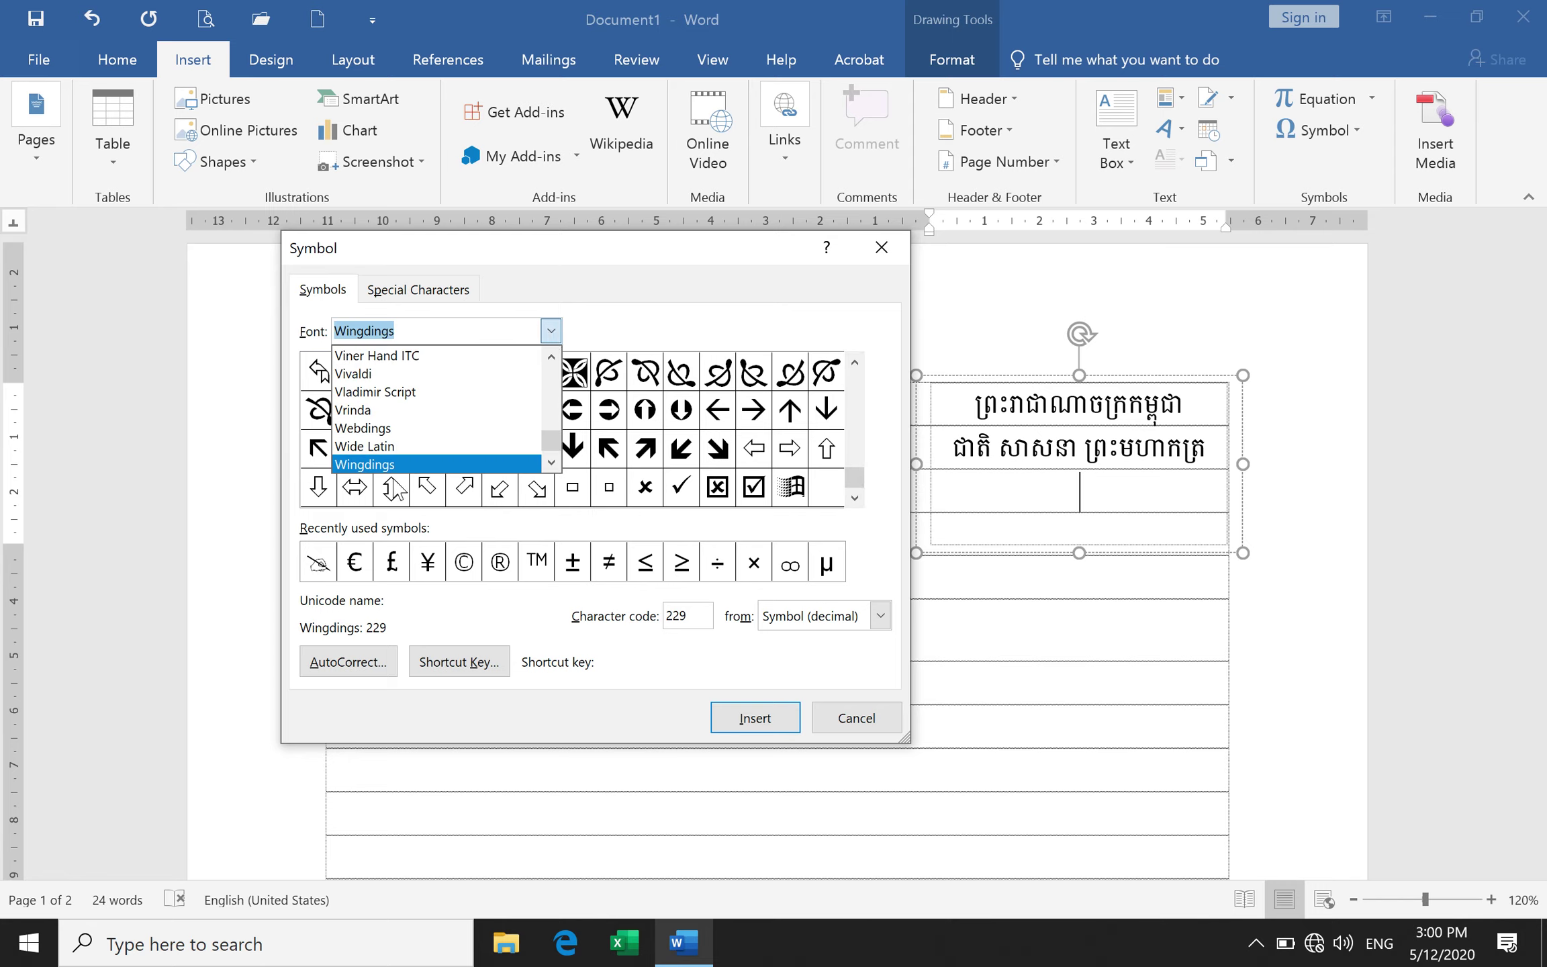
left_click(552, 462)
left_click(552, 463)
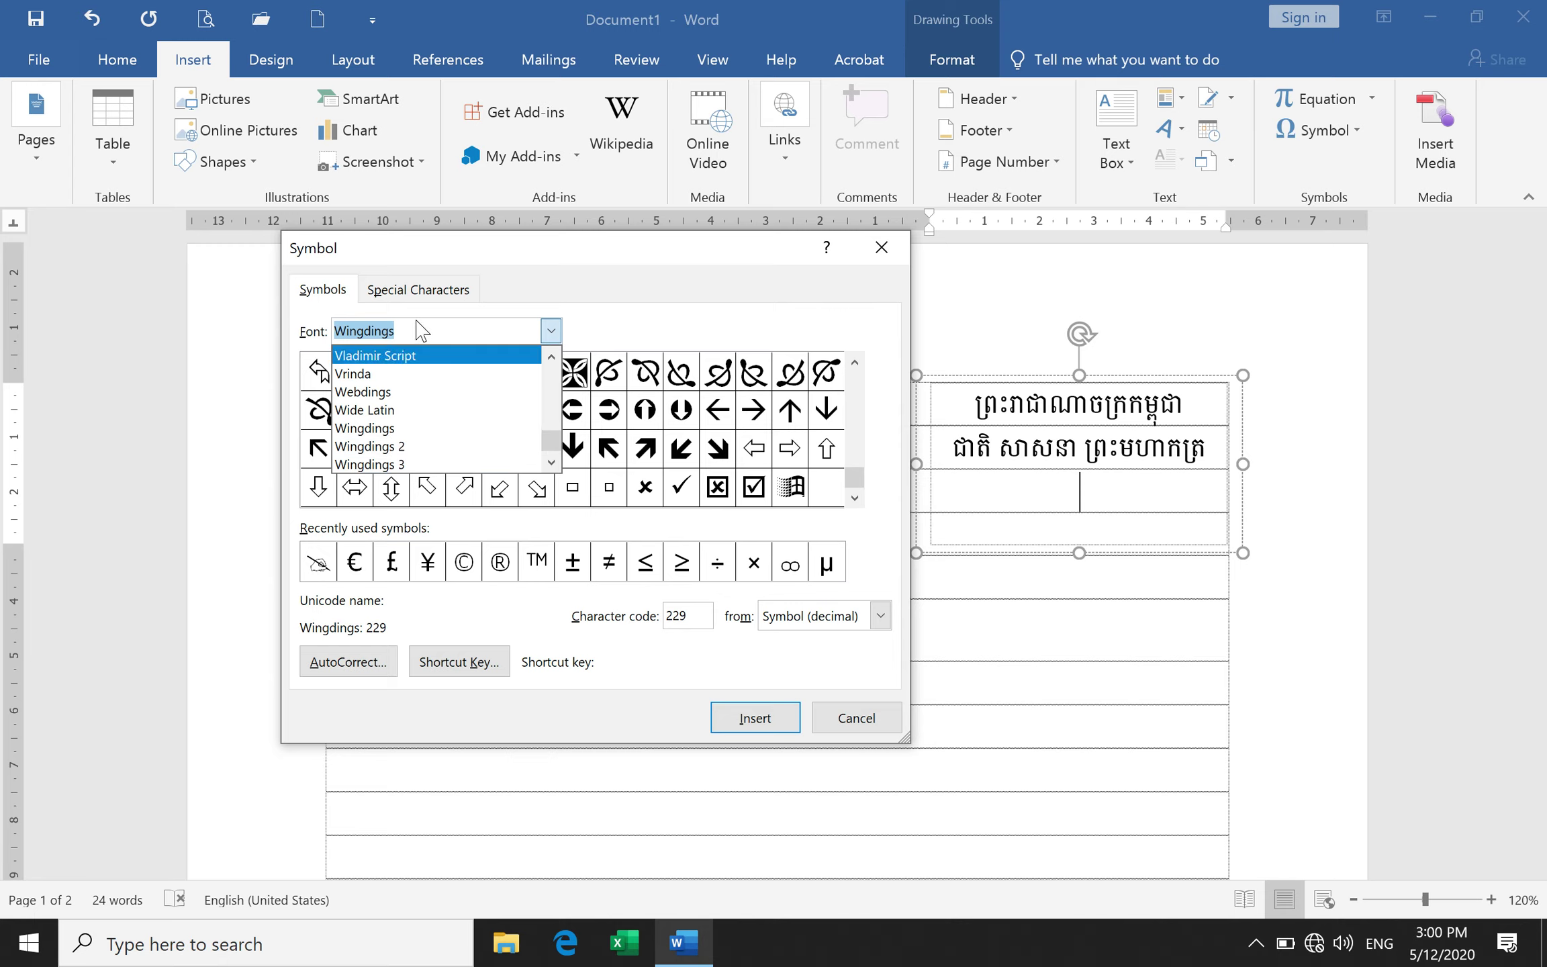
left_click(420, 330)
type("w")
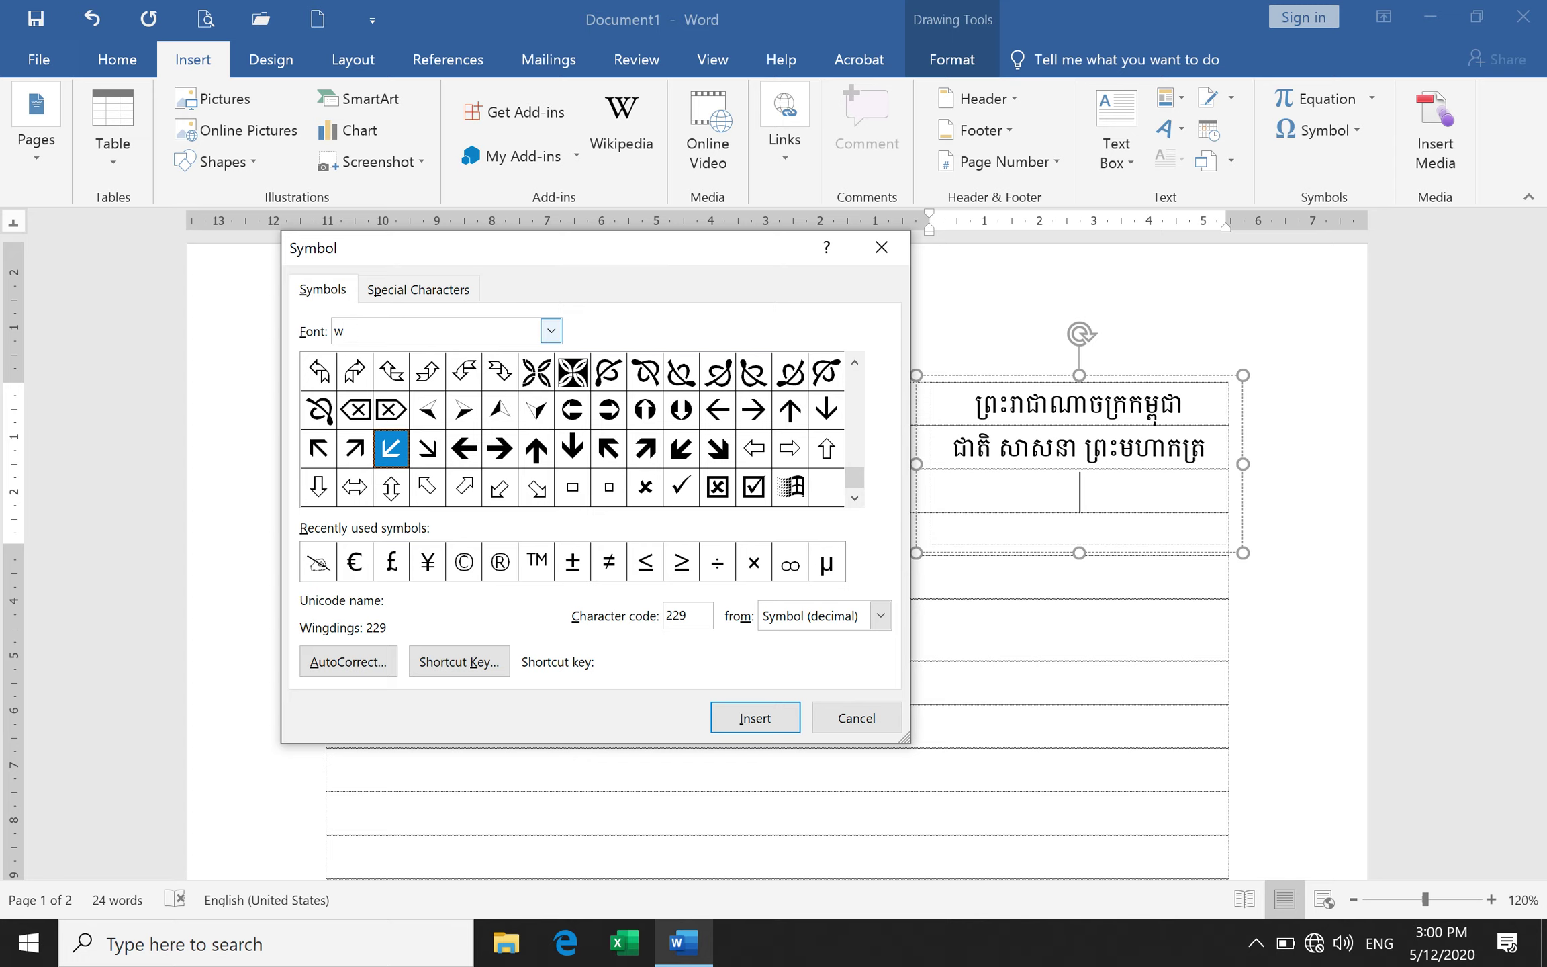
key("Return")
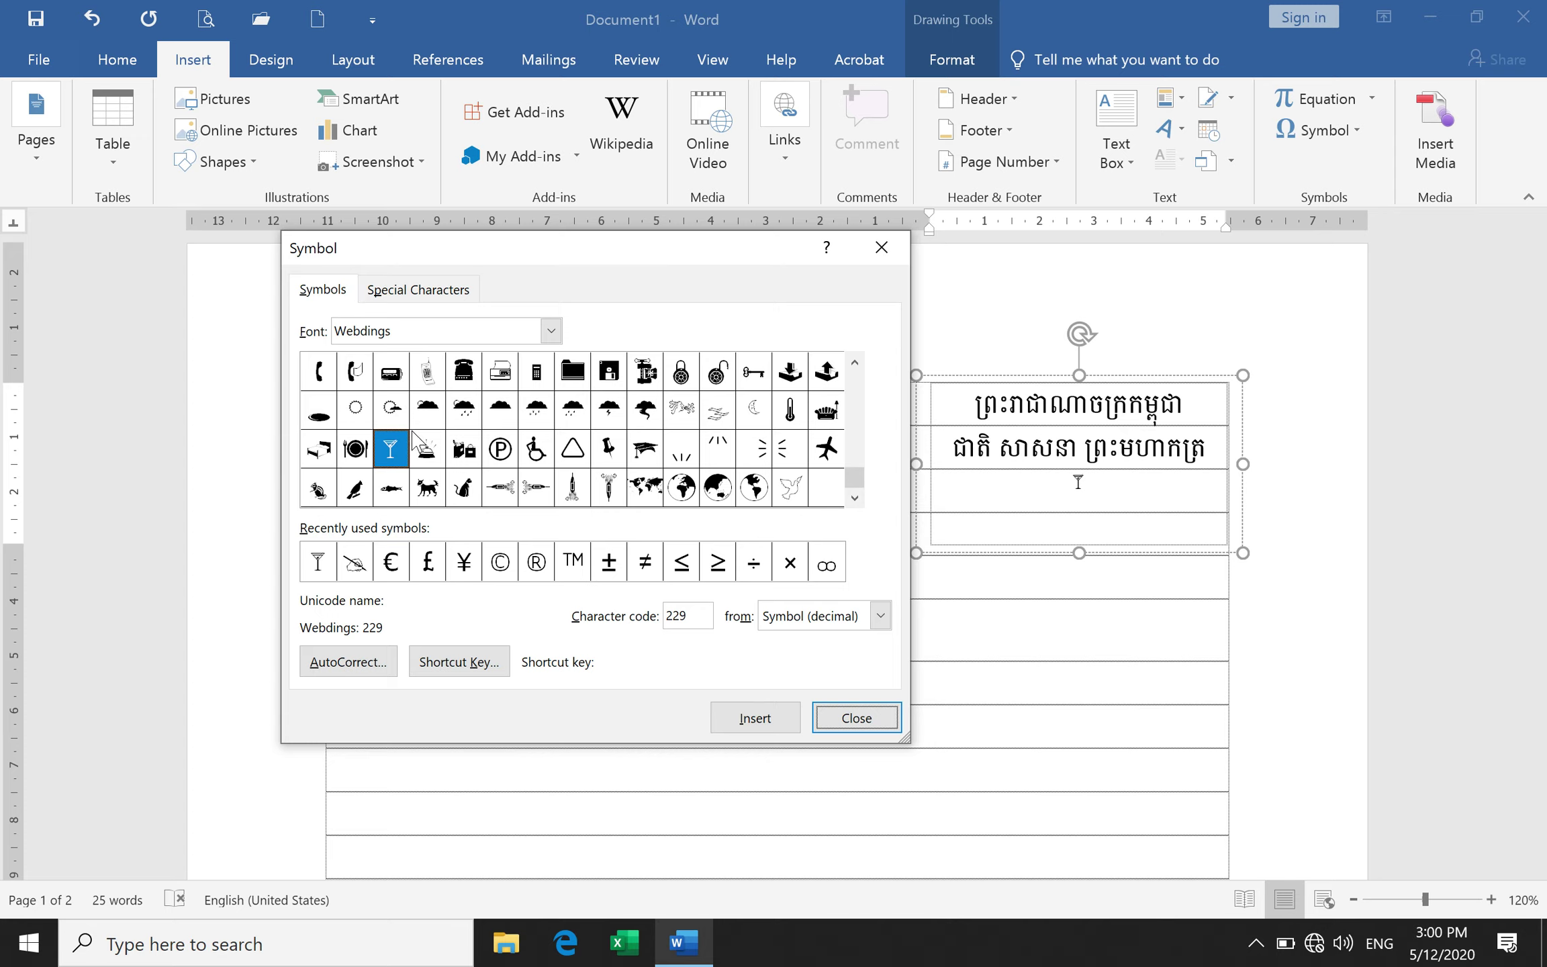
left_click(551, 330)
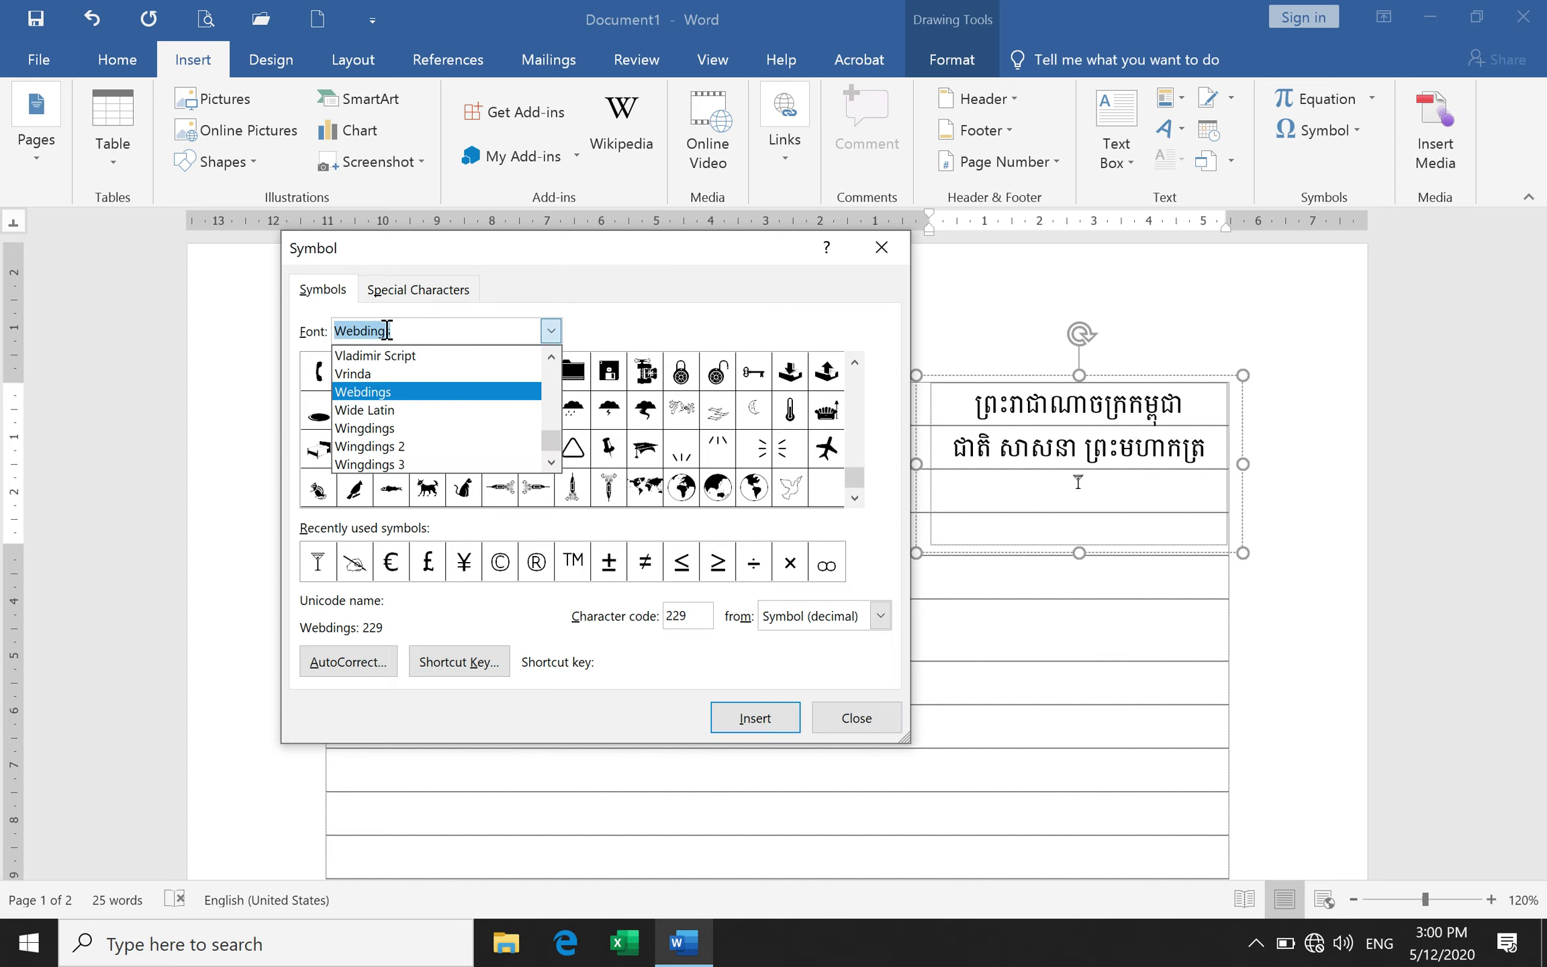
Browse the Wingdings 2 and Wingdings 3 symbol sets, then select the font name for replacement.
left_click(379, 446)
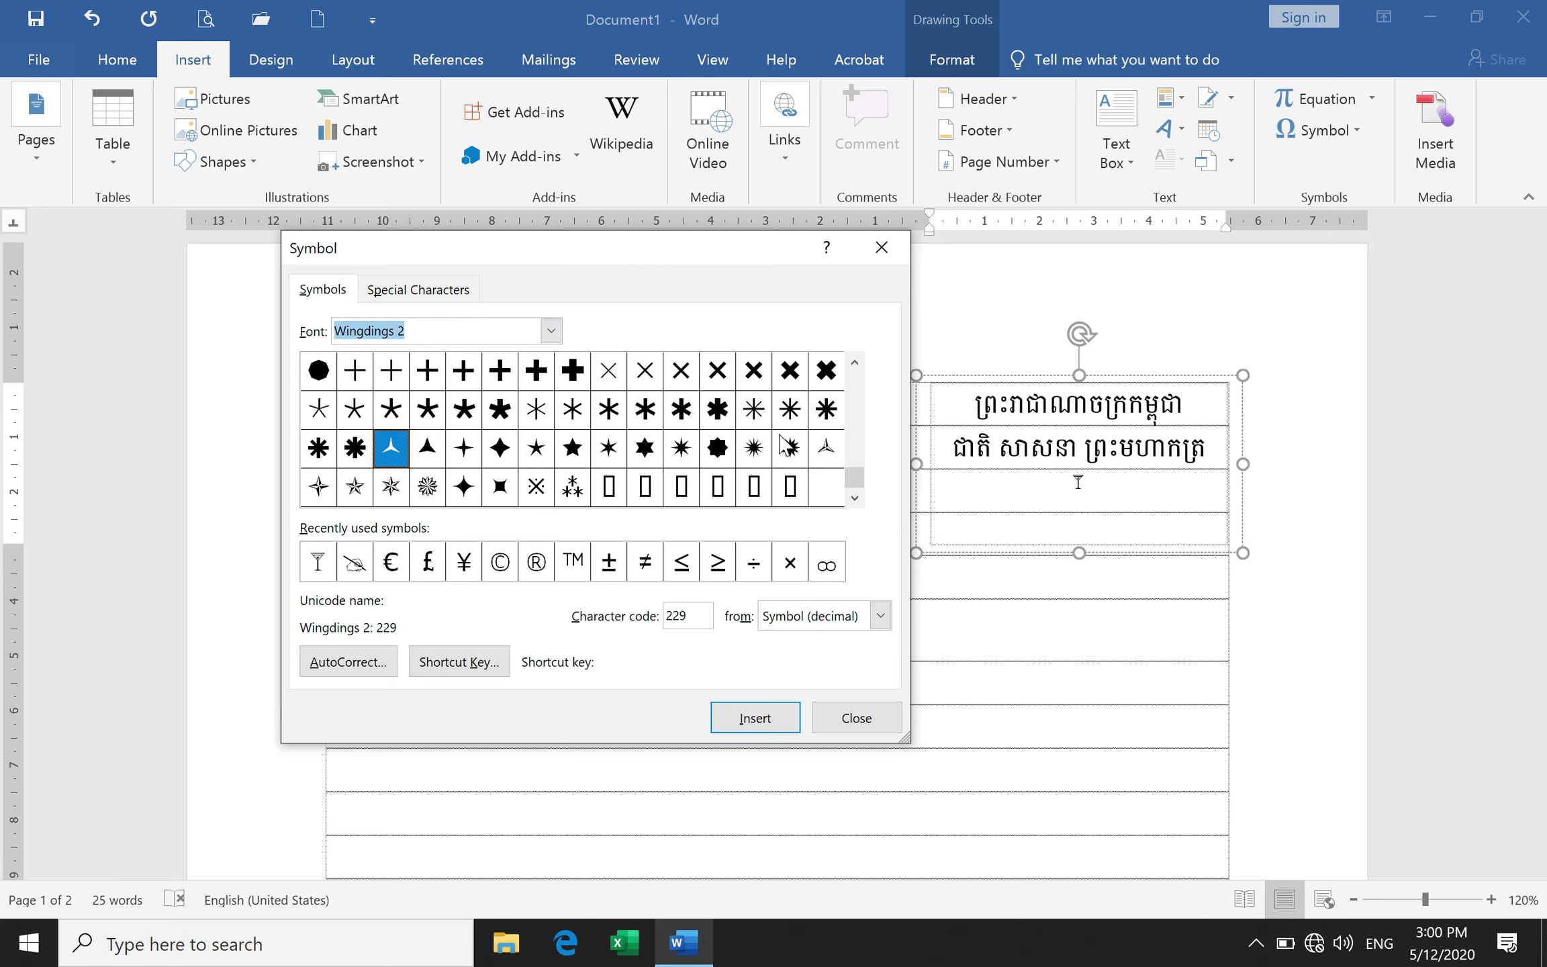
left_click(854, 363)
left_click(855, 363)
left_click(855, 362)
left_click(855, 363)
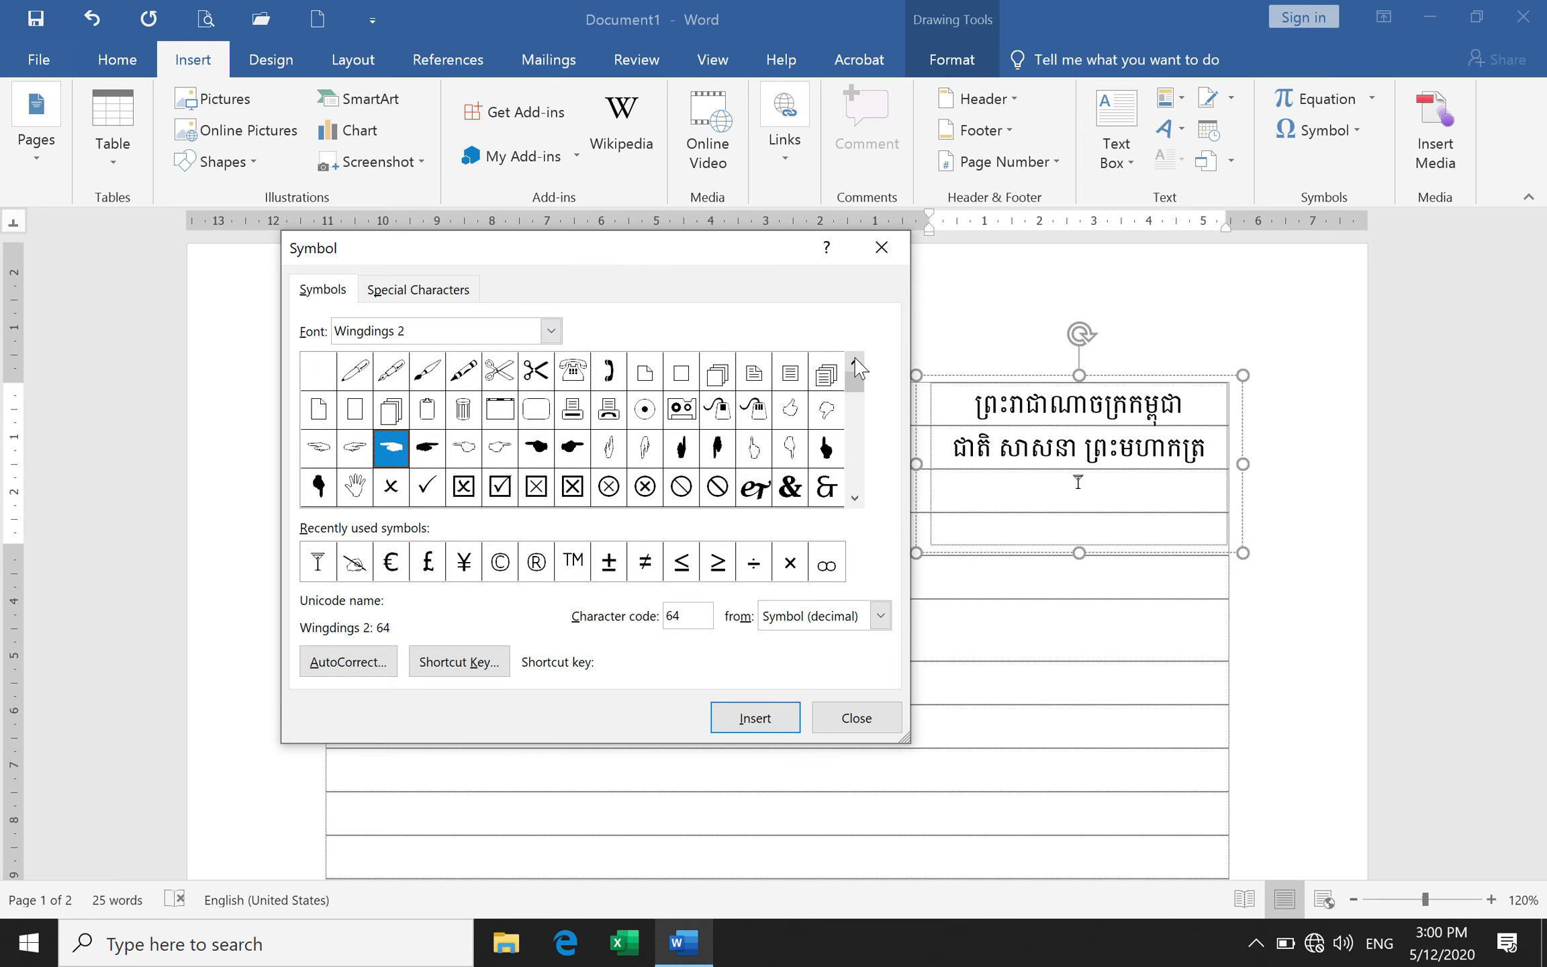
left_click(551, 330)
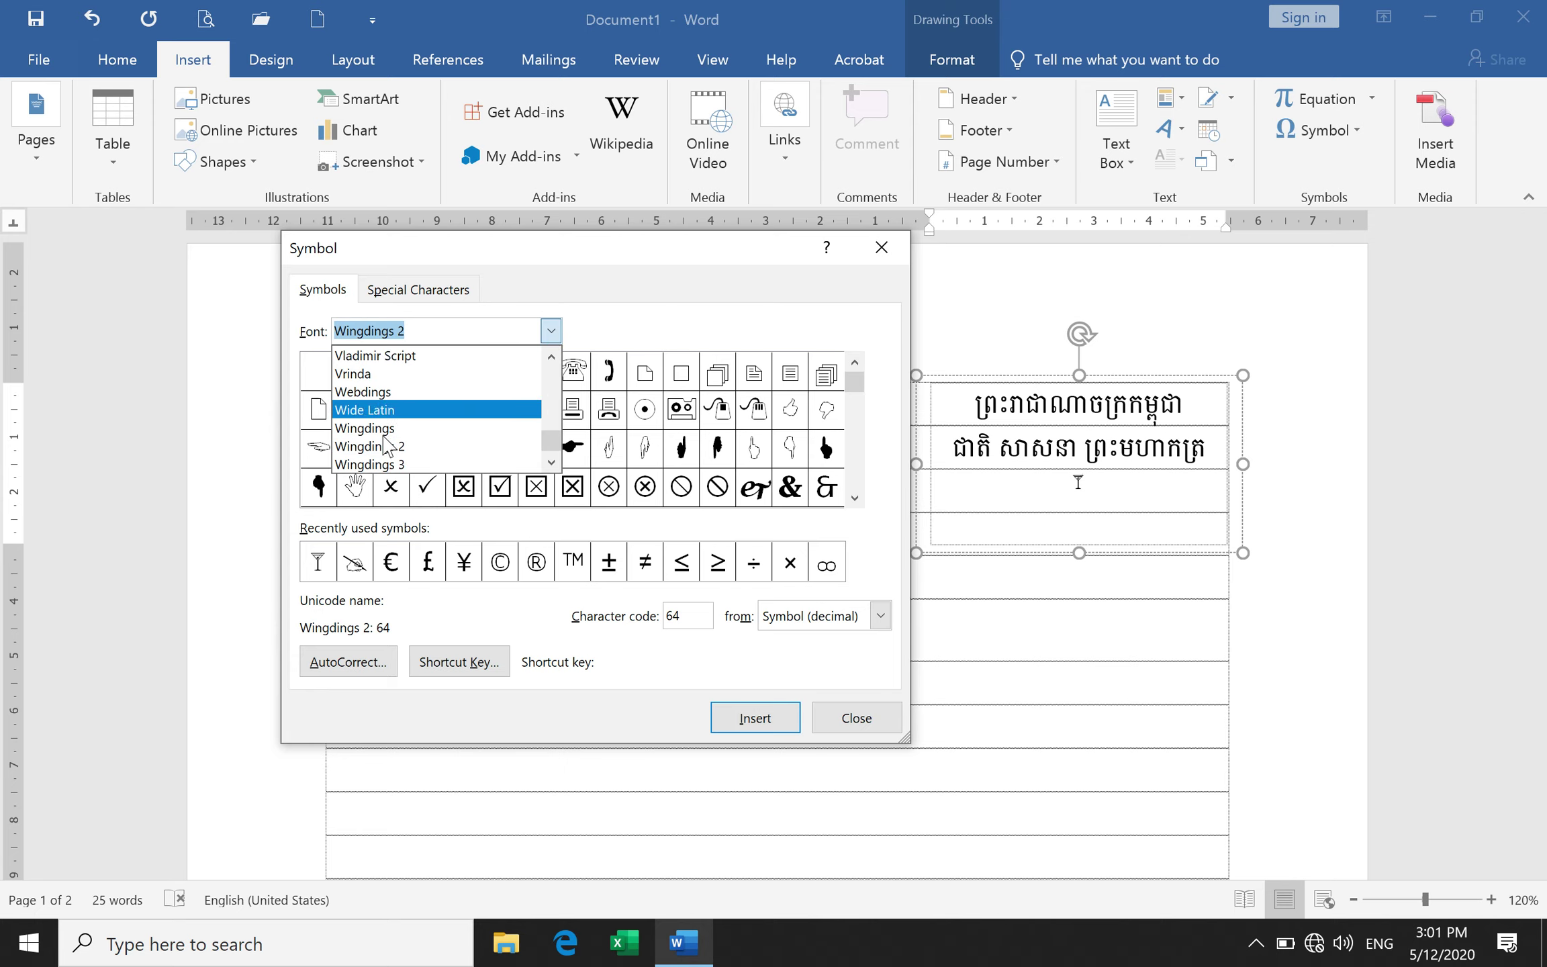
left_click(376, 464)
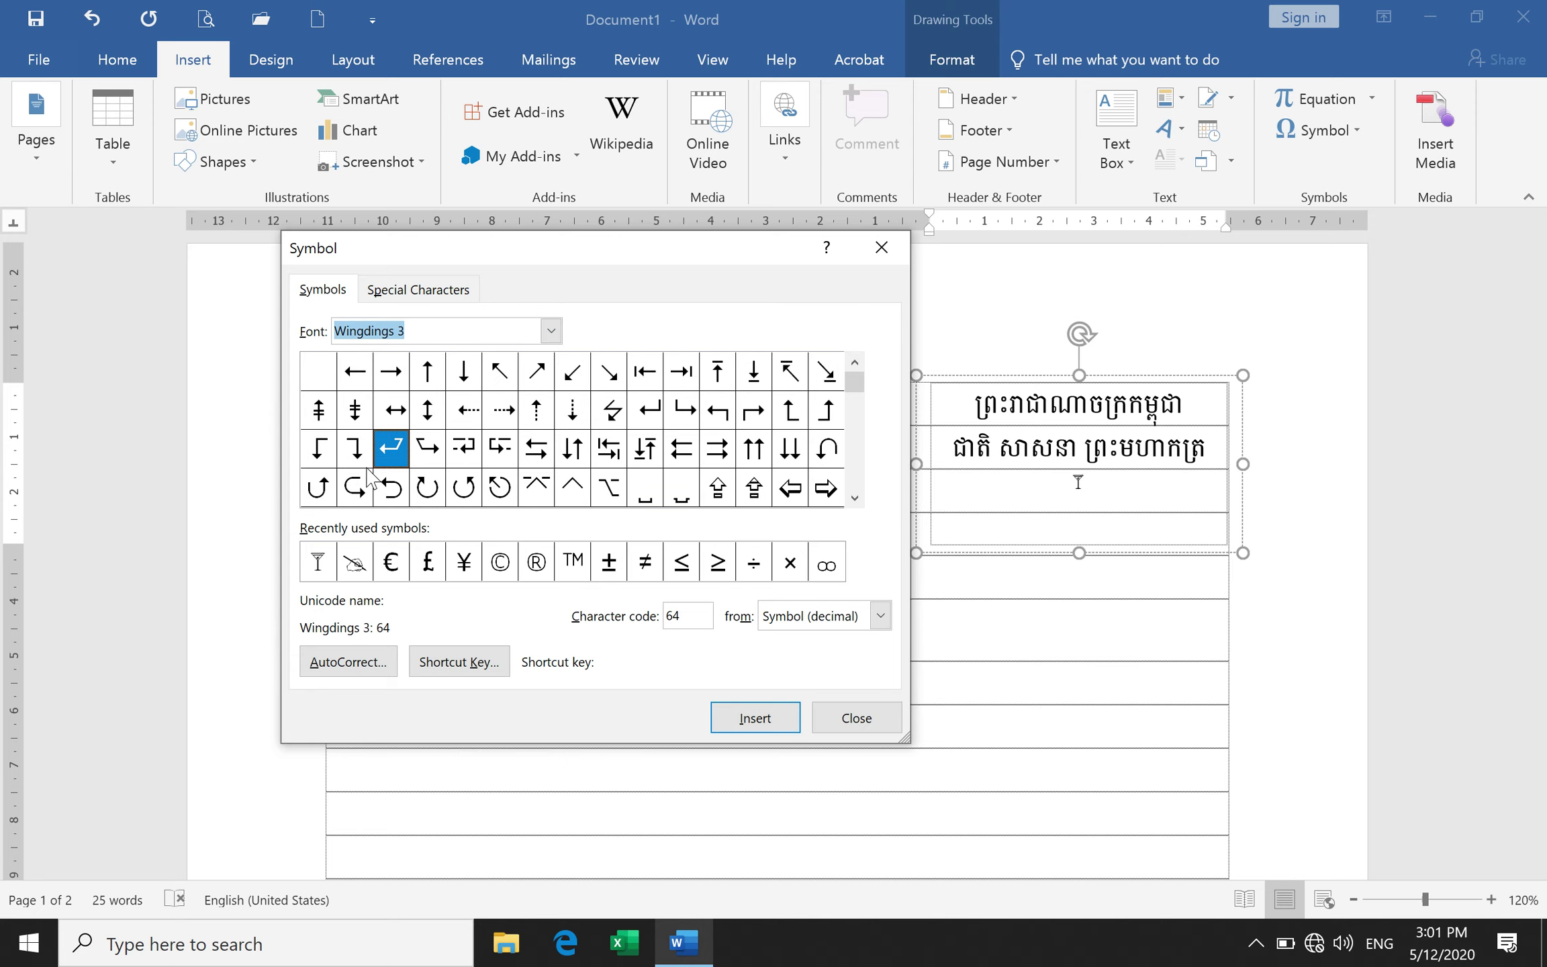
left_click(855, 498)
left_click(855, 498)
left_click(855, 498)
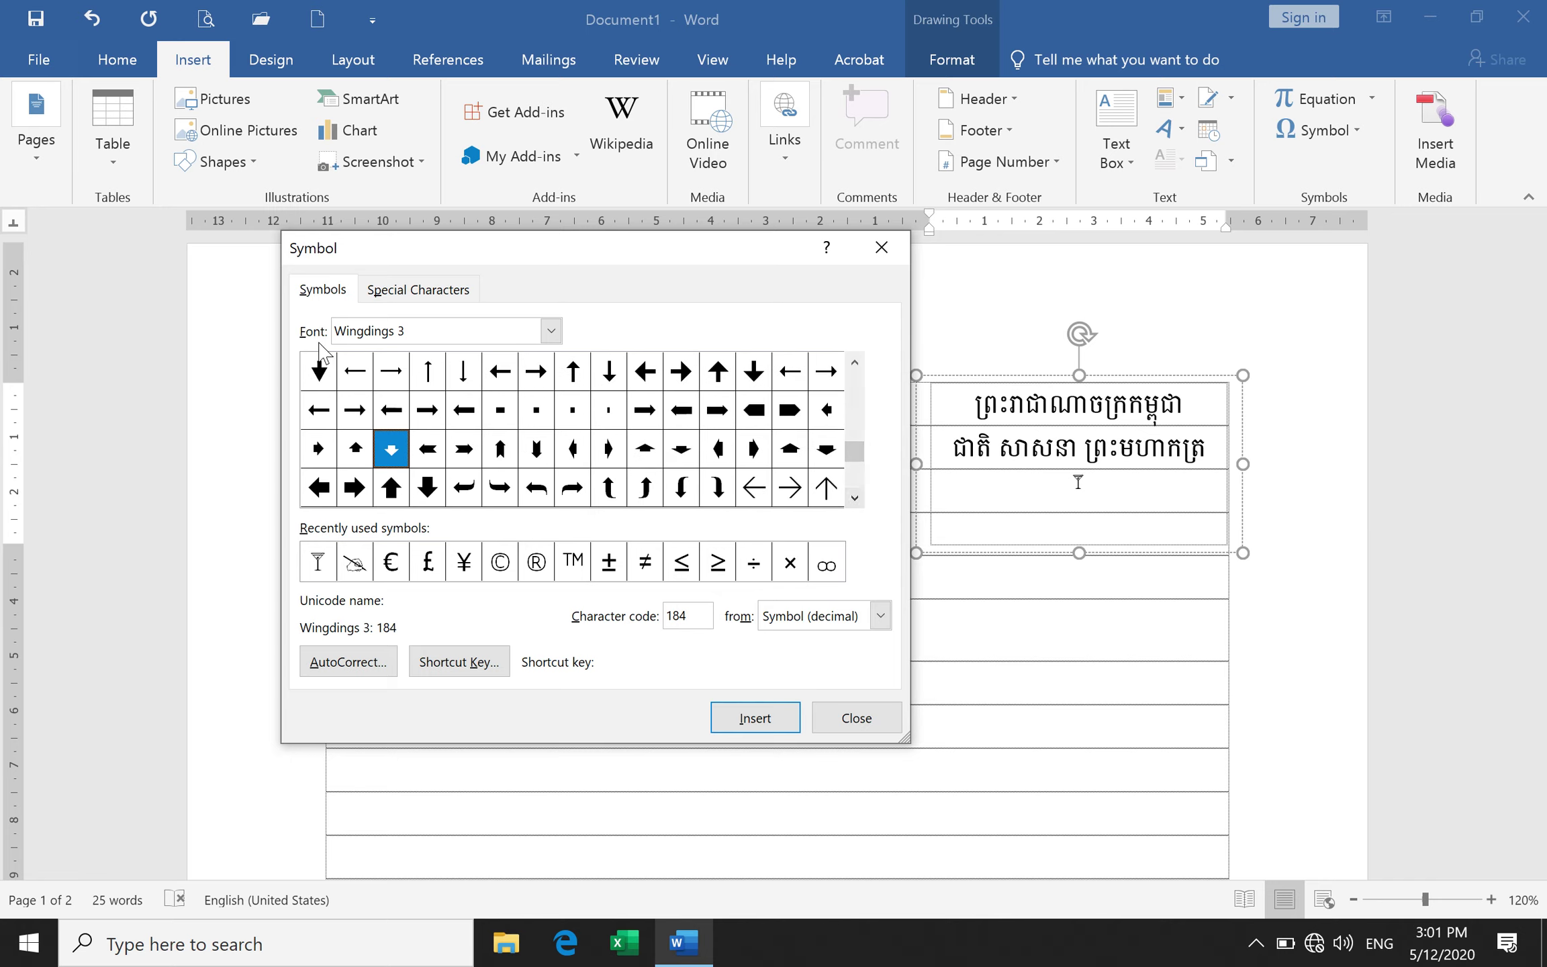
left_click(468, 330)
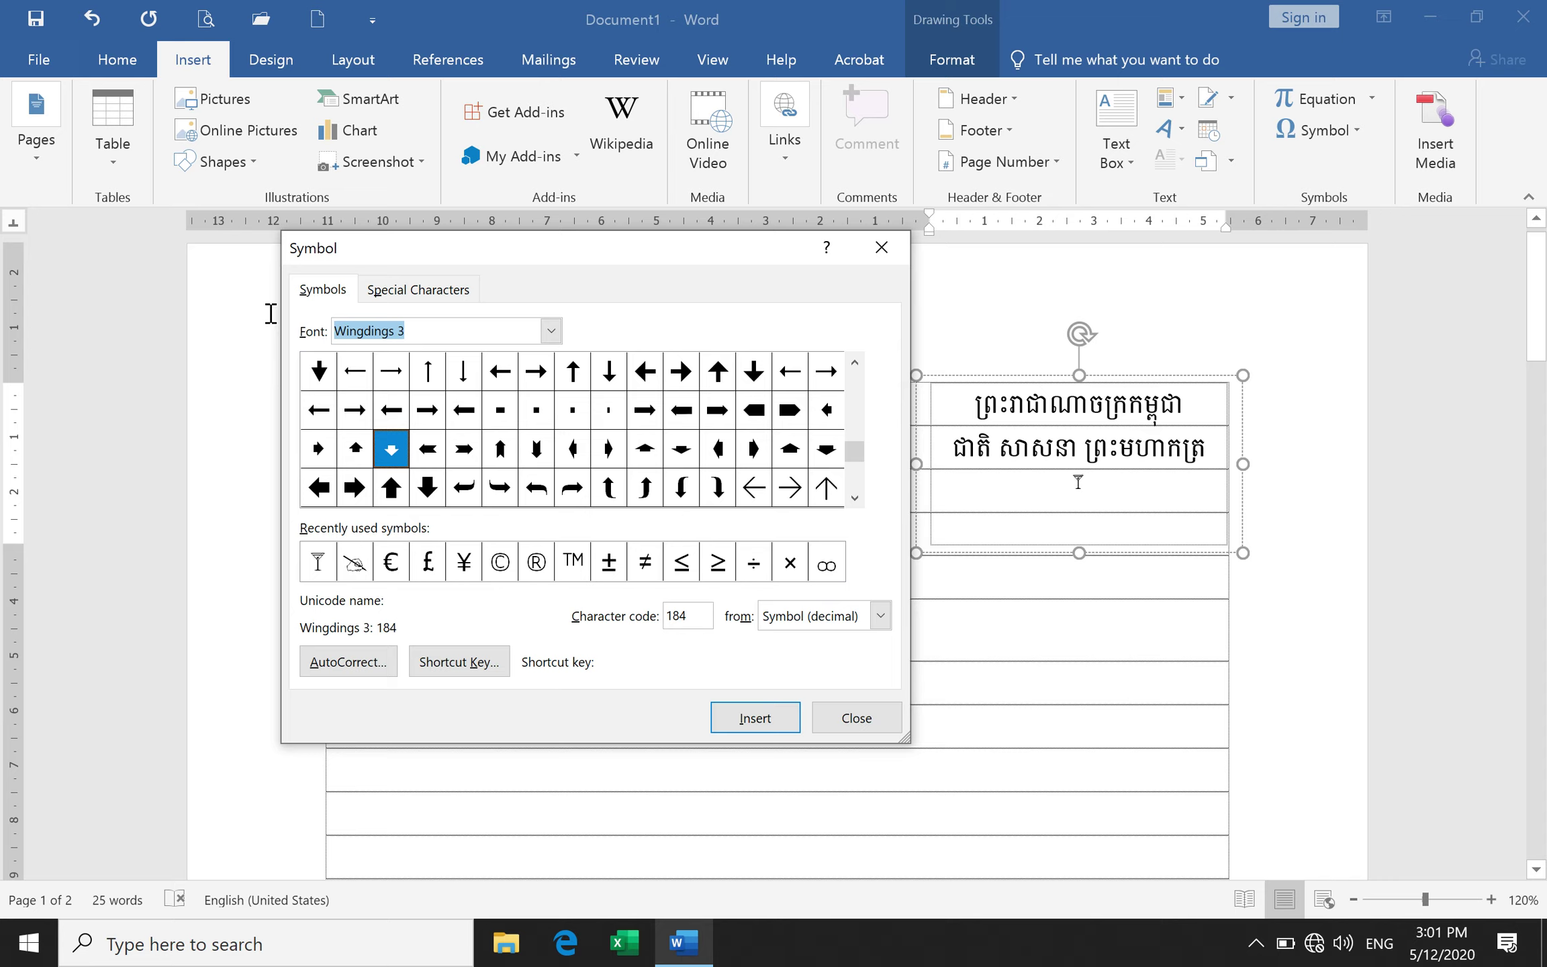
Insert the long Tacteing divider ornament (code 0033) and close the symbol chooser.
type("tac")
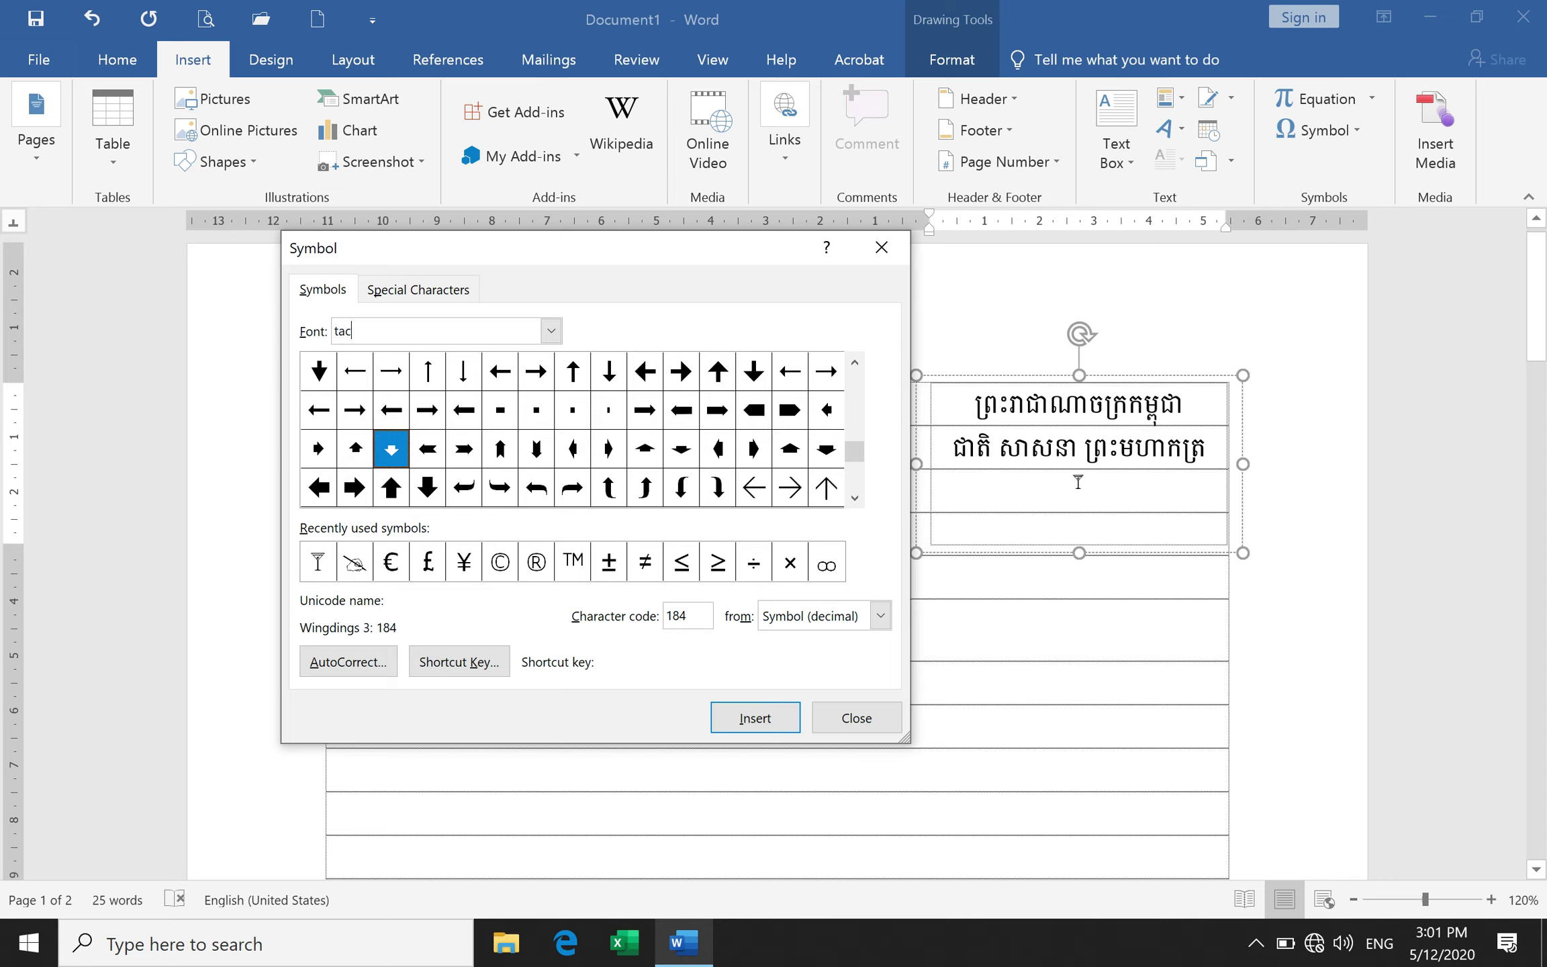
key("Return")
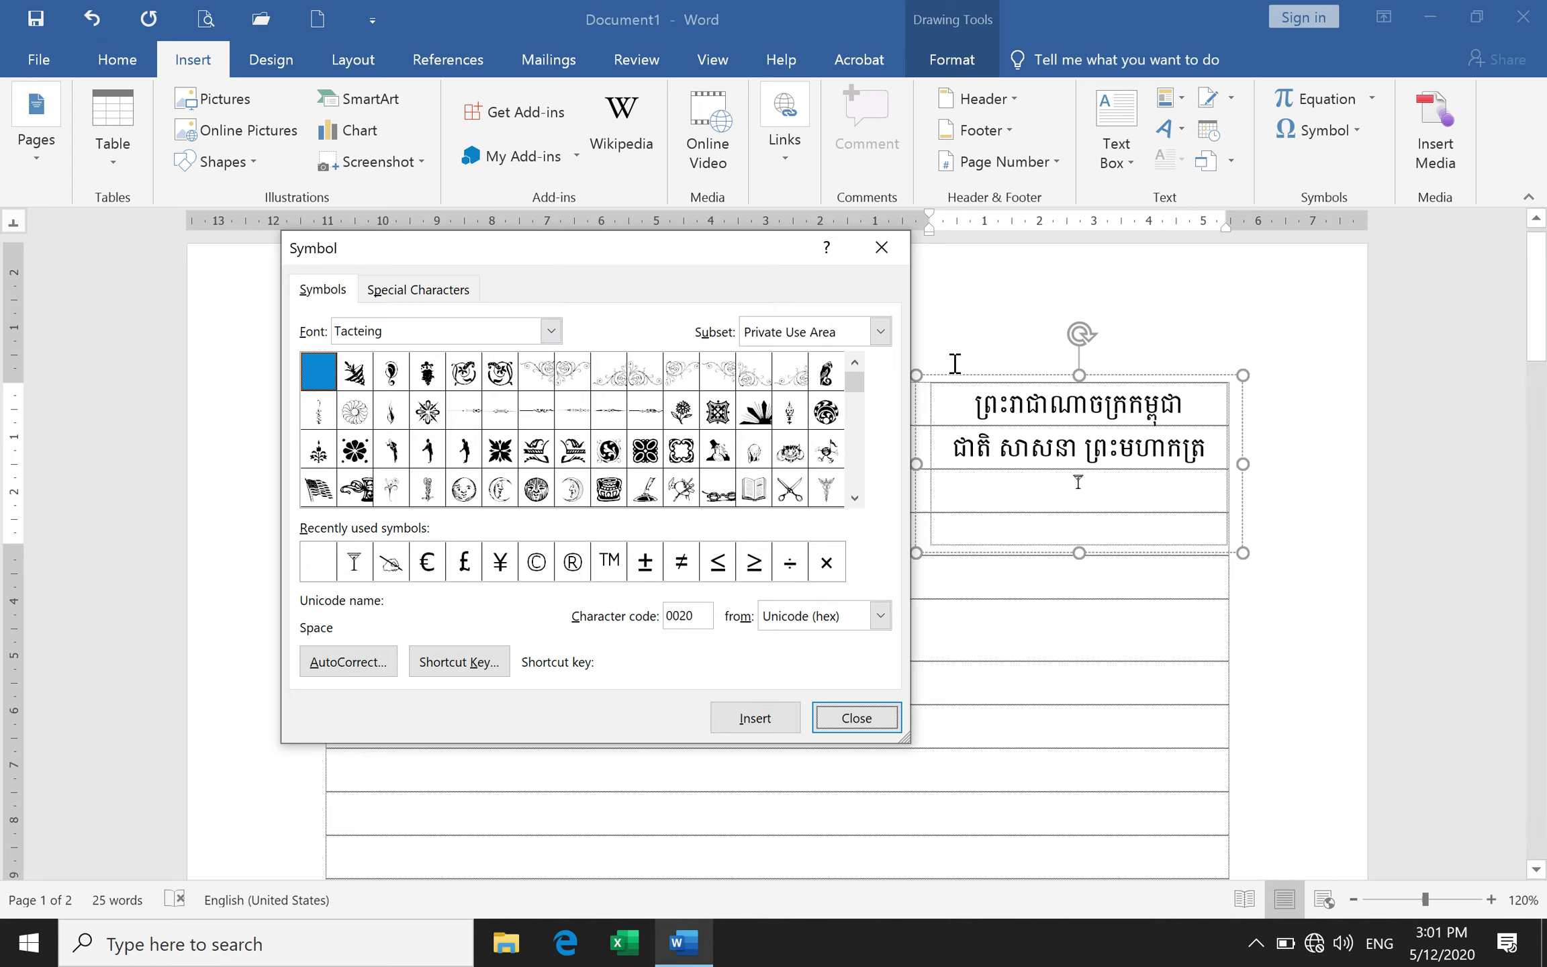
left_click(473, 426)
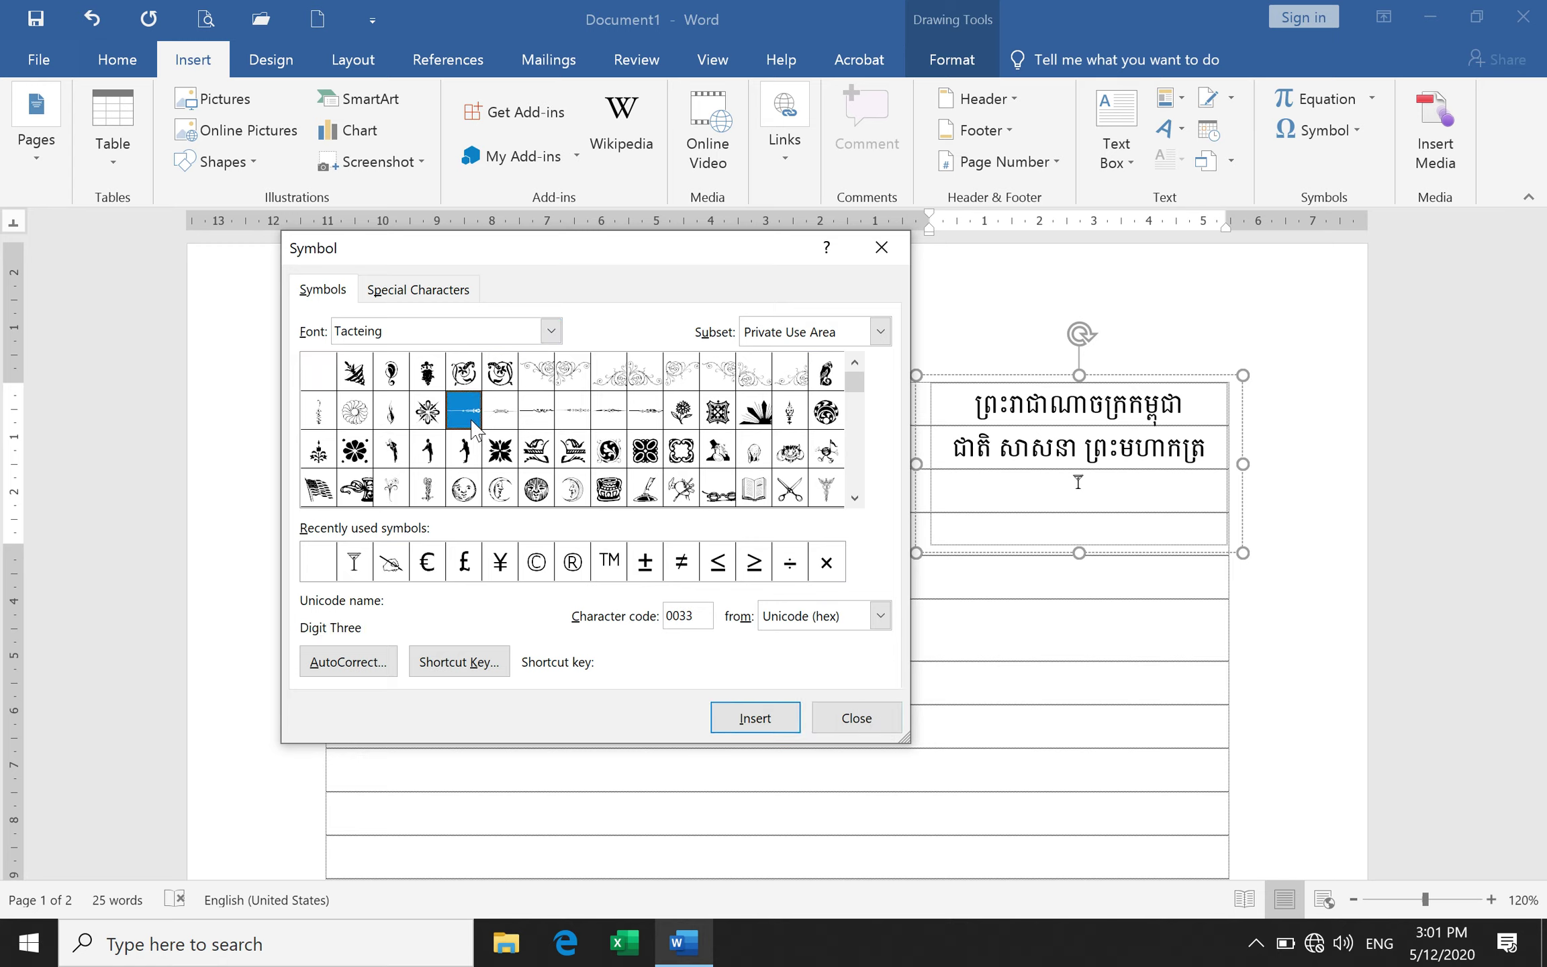
left_click(763, 721)
left_click(866, 717)
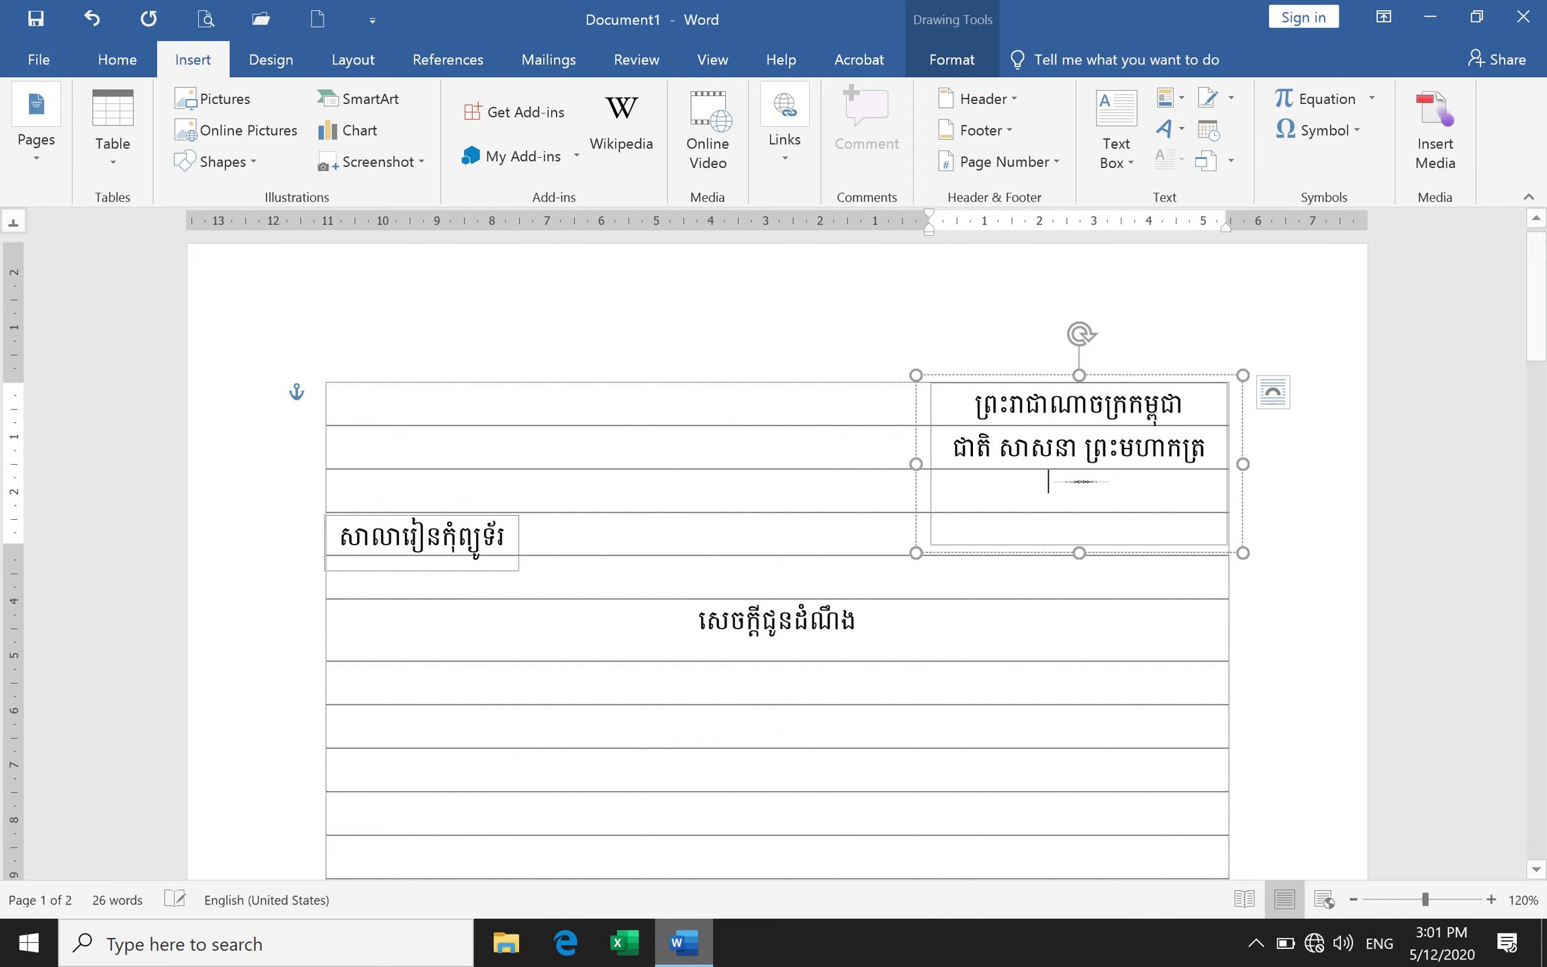
Grow the divider ornament's font size to 26 pt.
left_click_drag(1123, 489, 1060, 484)
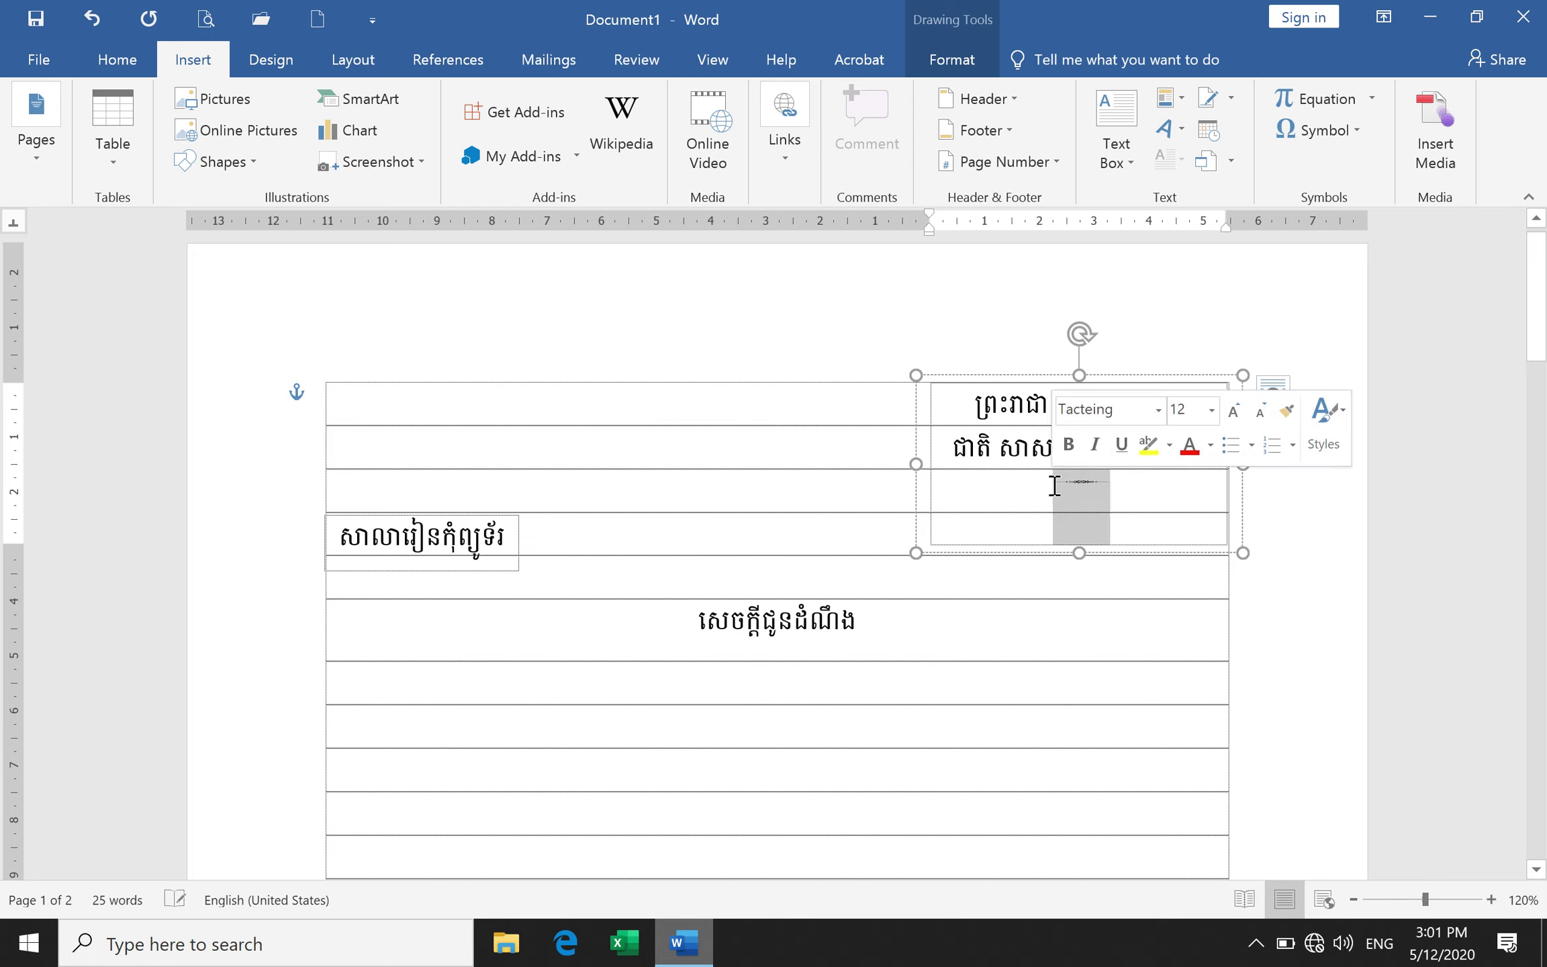
left_click(117, 60)
left_click(378, 111)
left_click(378, 111)
left_click(378, 110)
left_click(378, 111)
left_click(378, 110)
left_click(378, 111)
left_click(376, 114)
left_click(1029, 642)
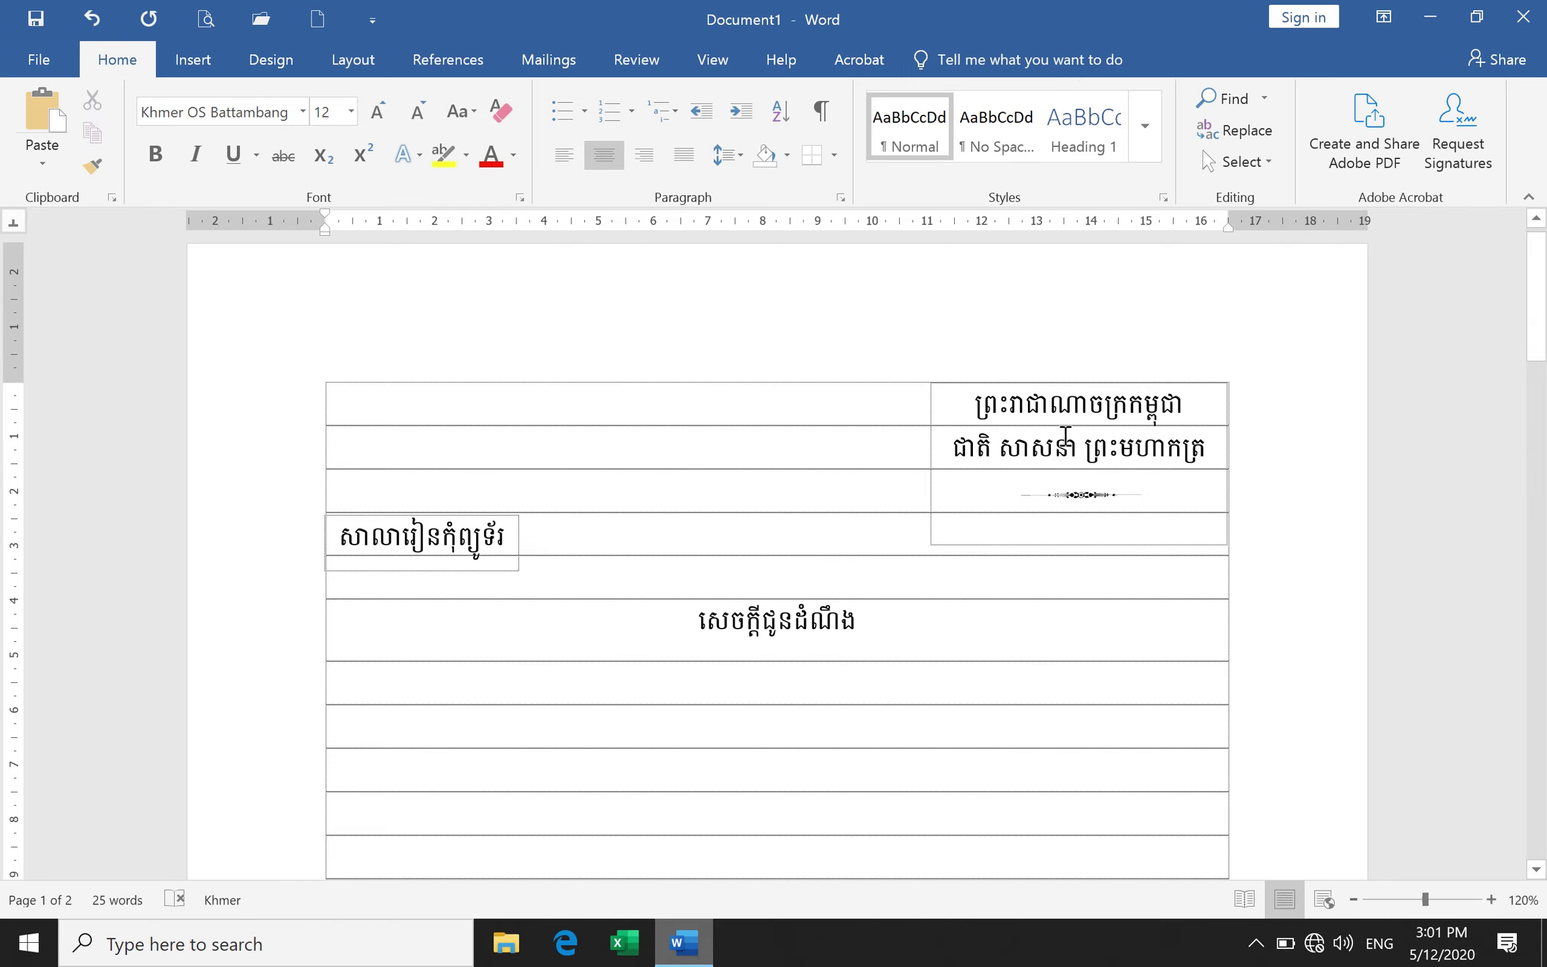
Make the ornament's text box taller and place the caret in the row under the heading.
left_click(1181, 487)
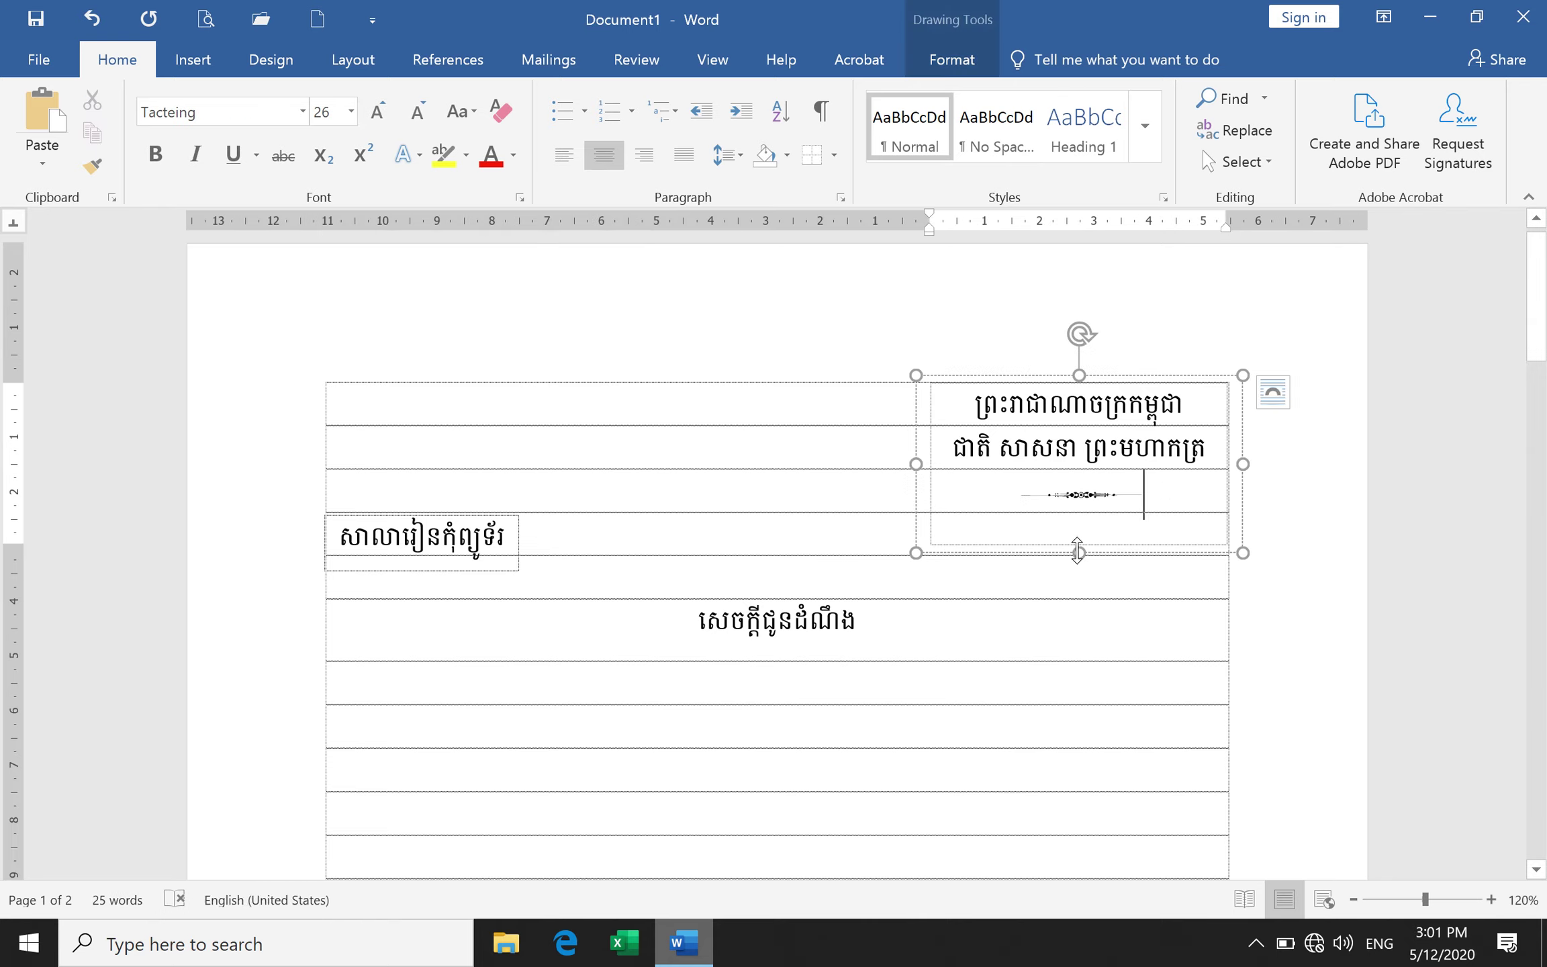
left_click_drag(1081, 552, 1081, 612)
left_click(1161, 491)
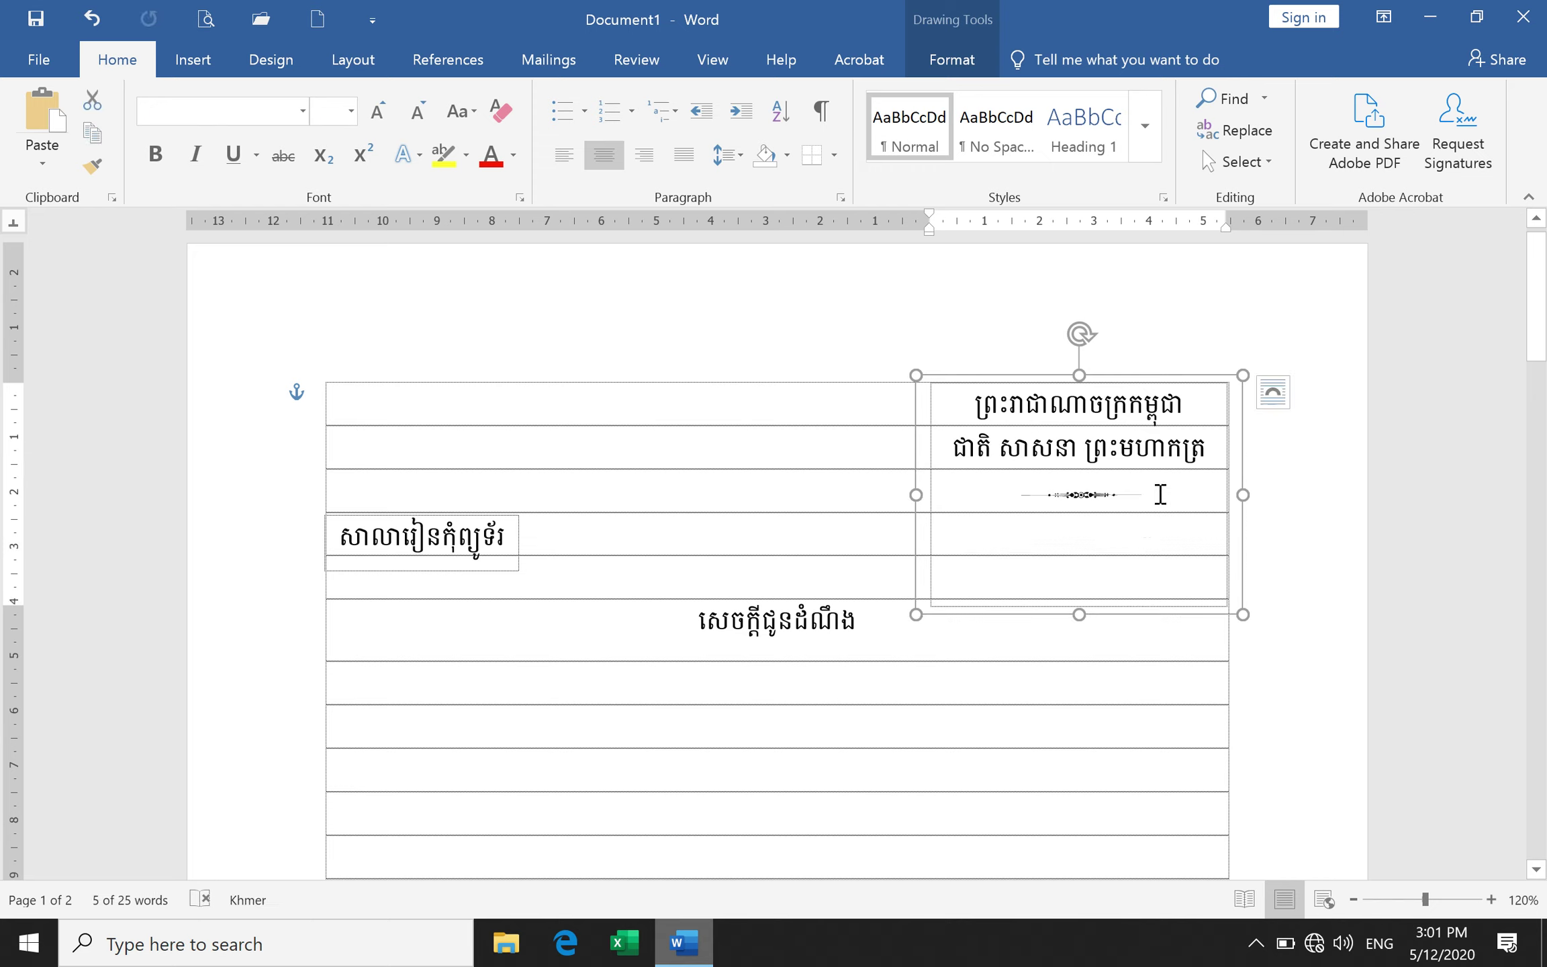
key("Return")
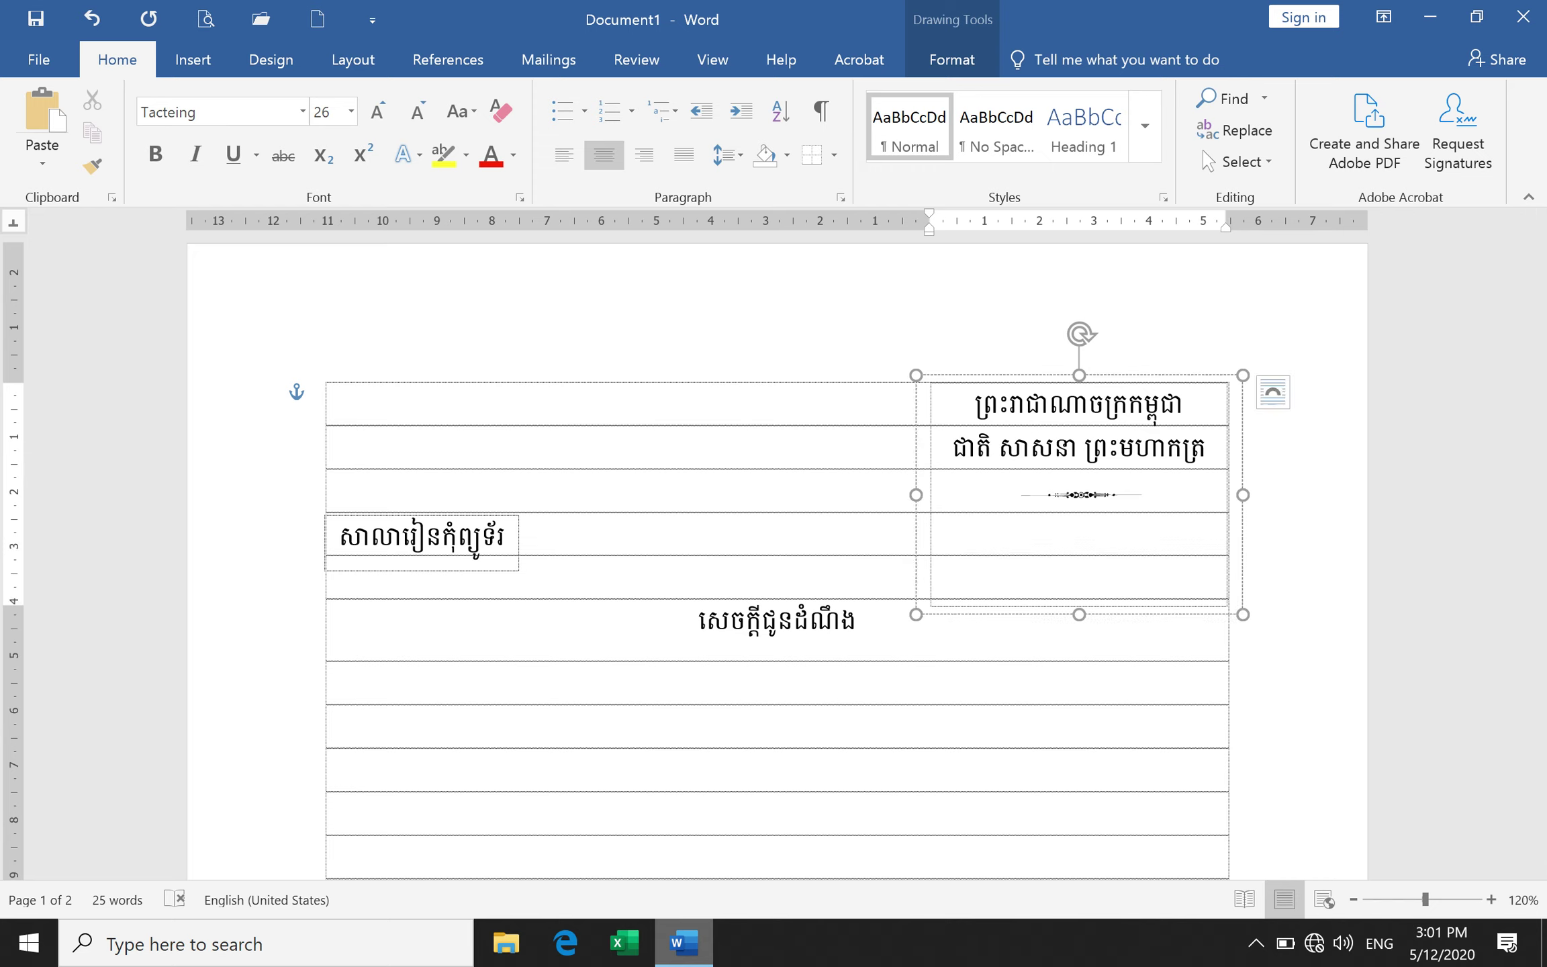
type("3")
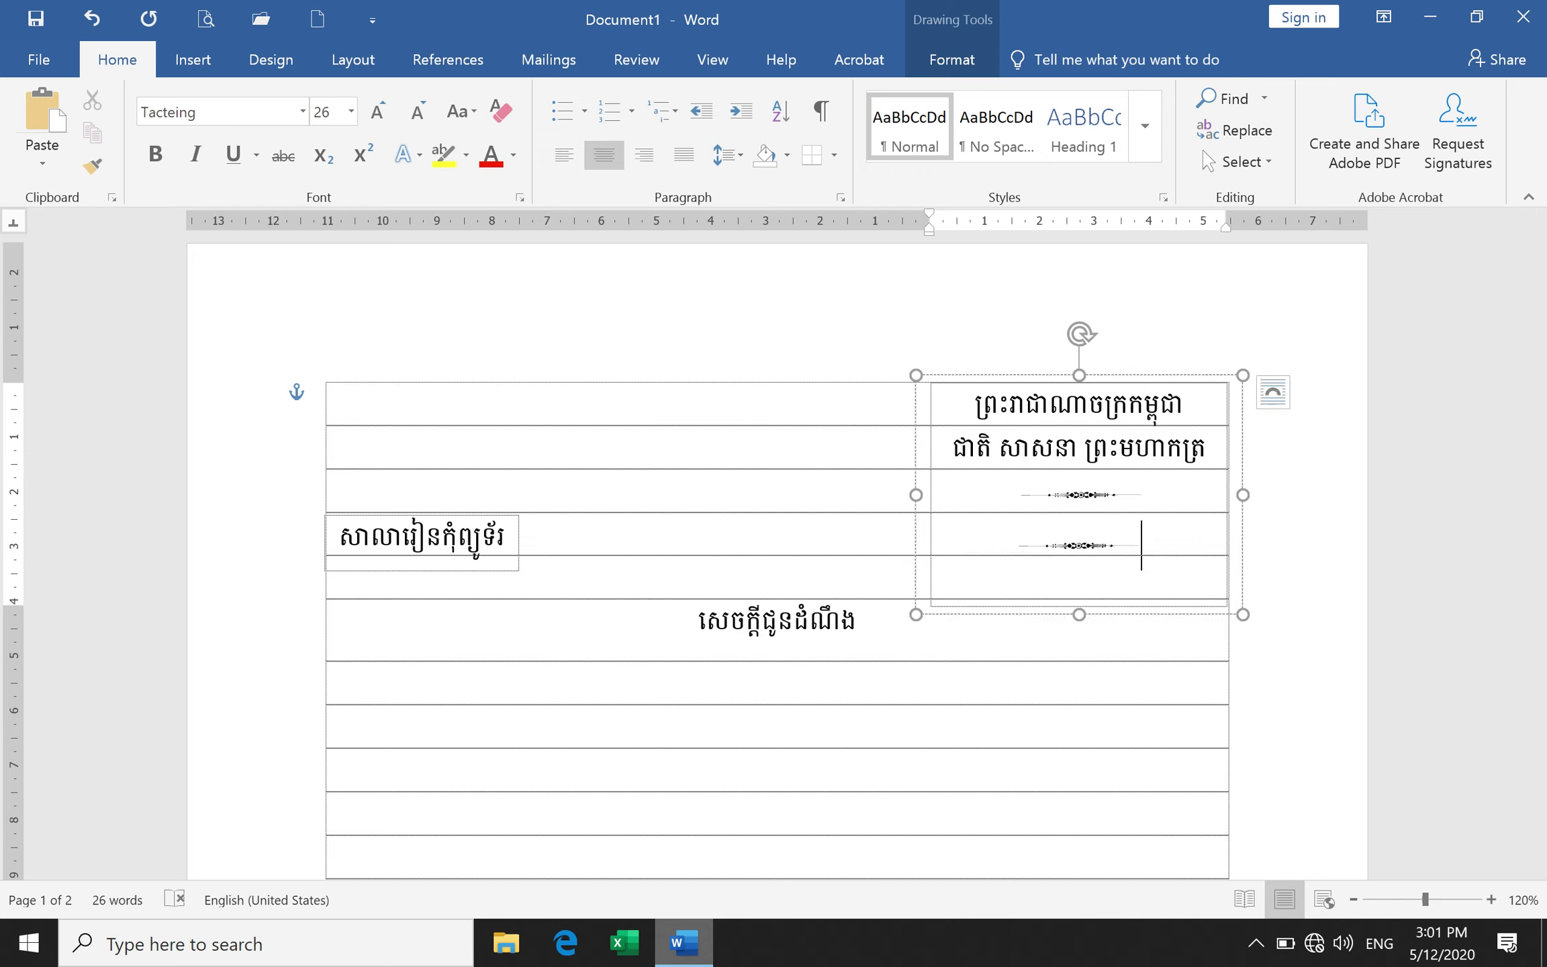
key("BackSpace")
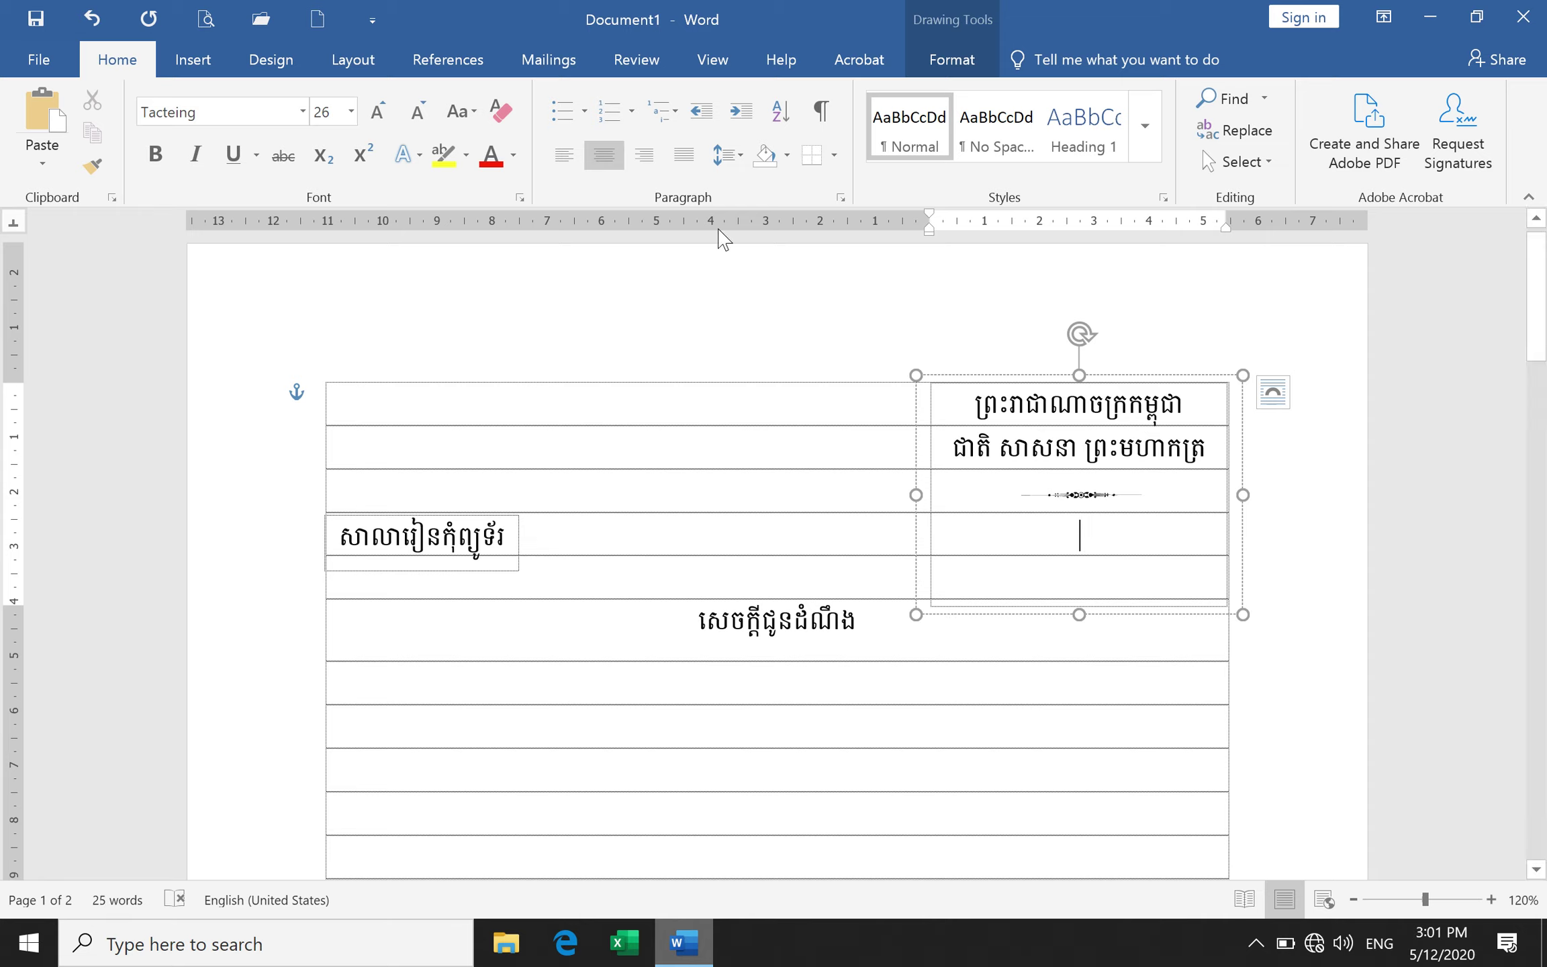
mouse_move(1535, 302)
left_click(868, 621)
left_click(781, 668)
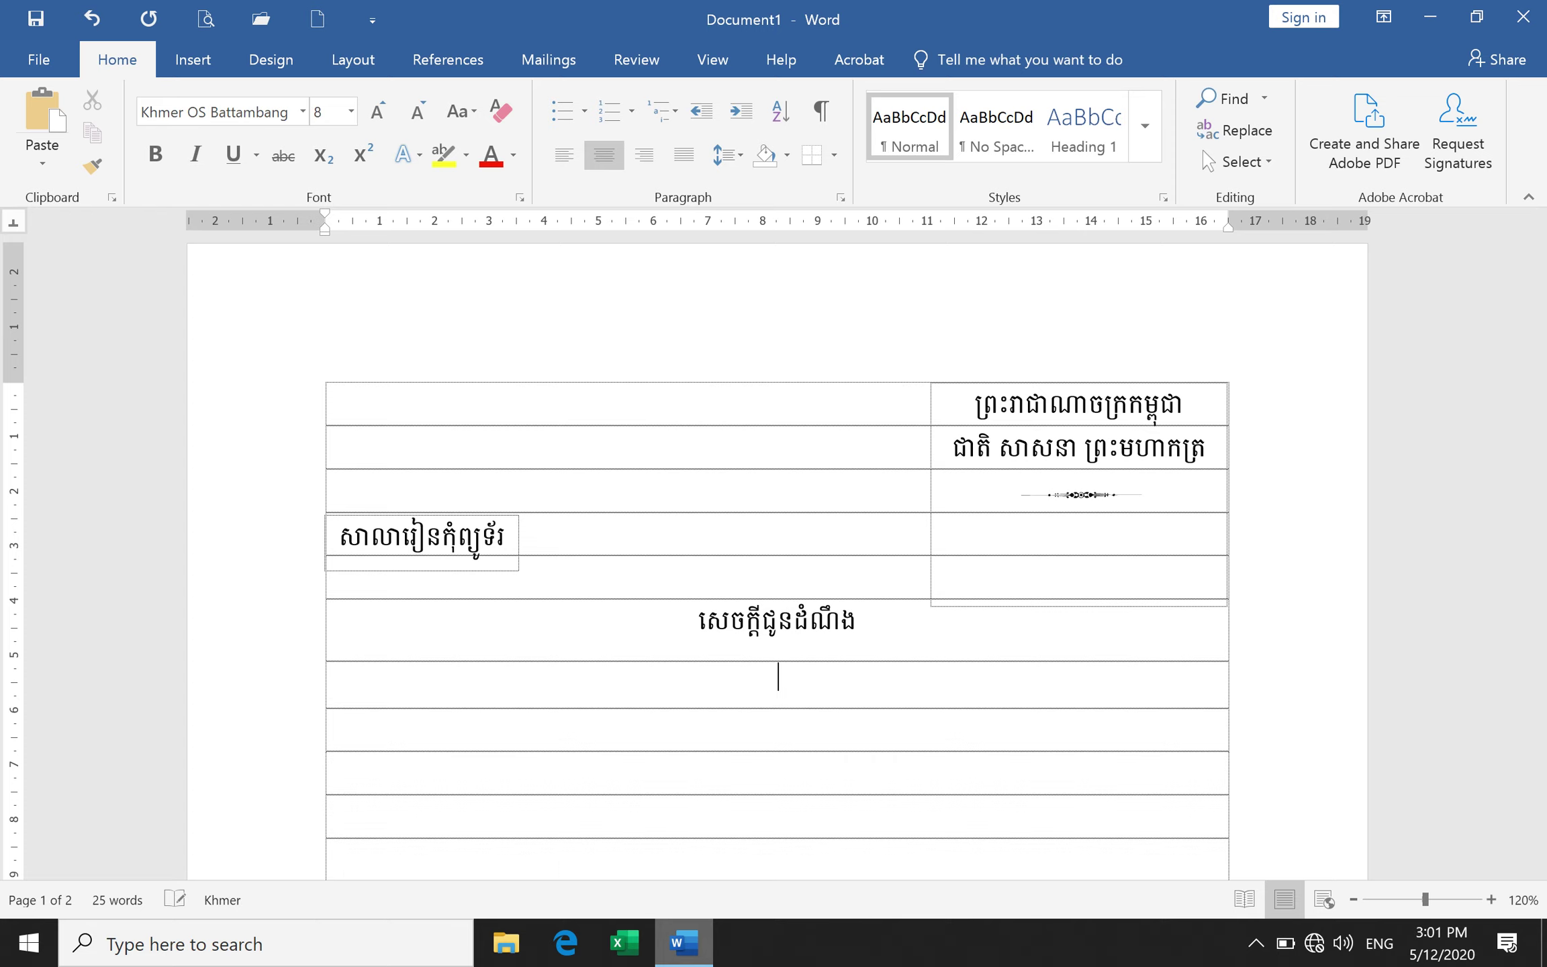
Type 3 under the notice heading, set it in Tacteing, and grow it to 22 pt.
type("3")
double_click(779, 677)
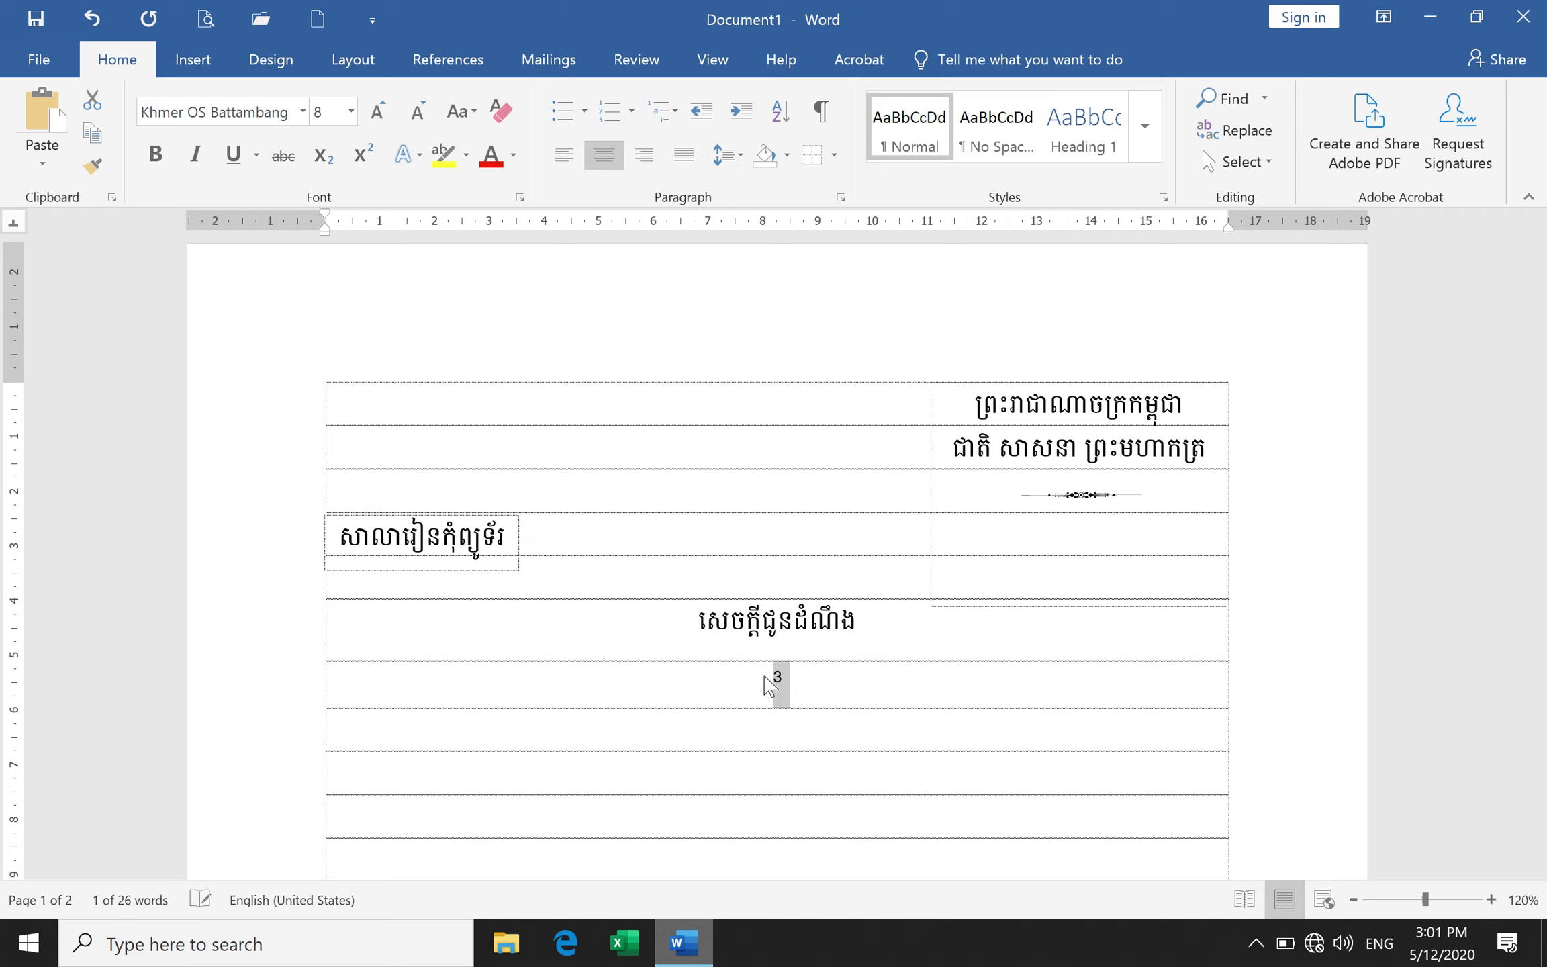
left_click(235, 118)
type("Tacteing")
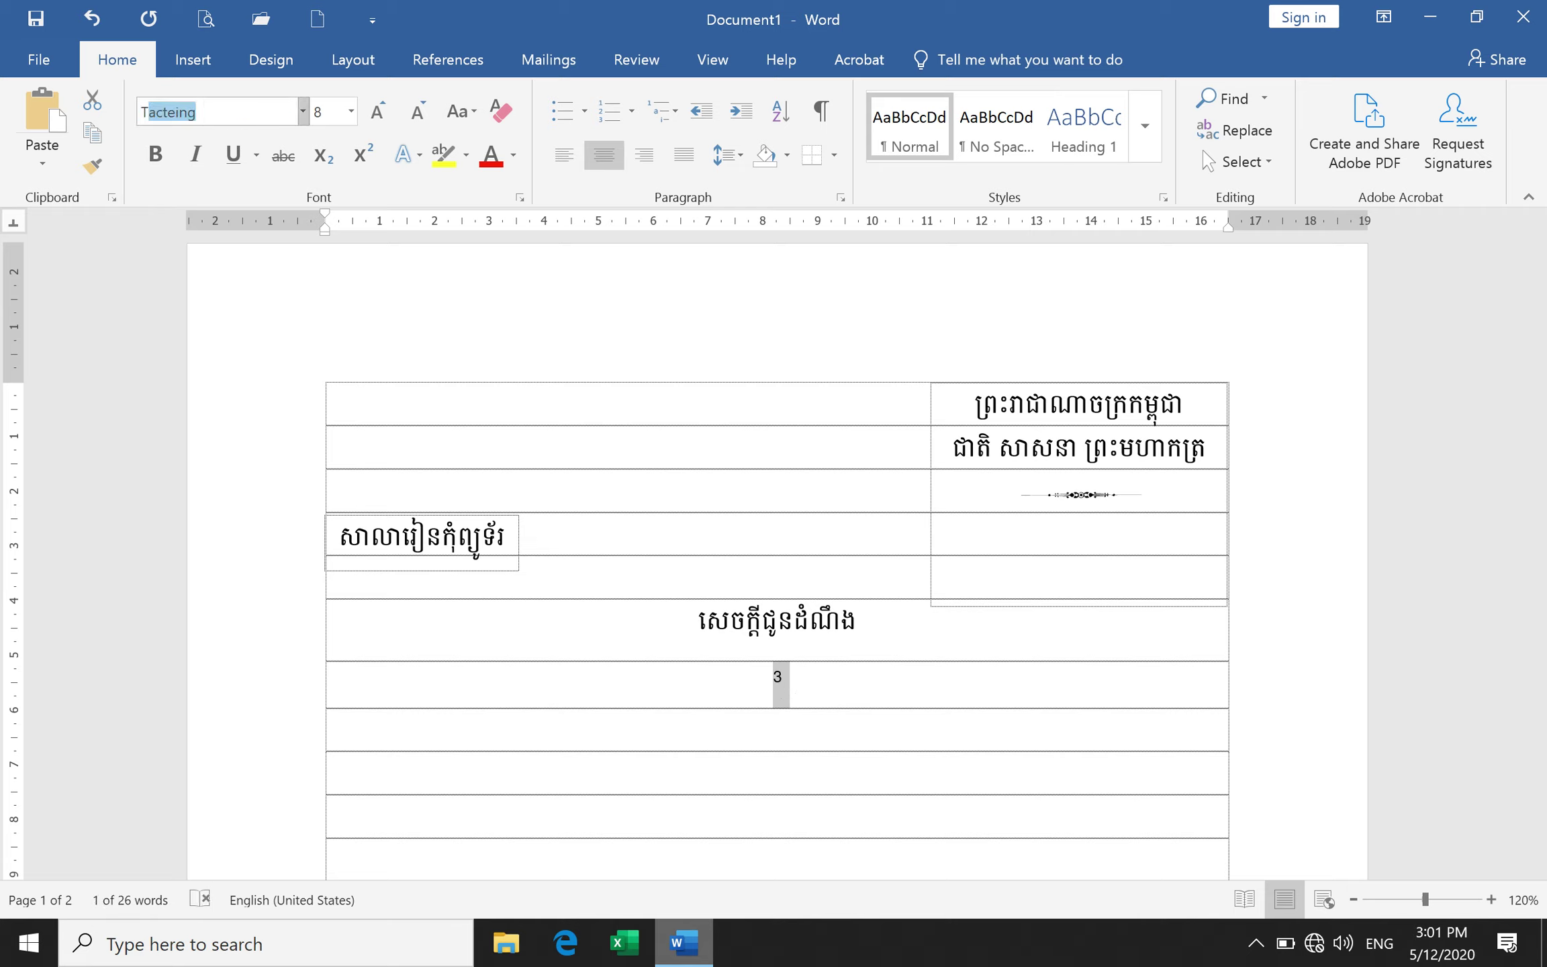
key("Return")
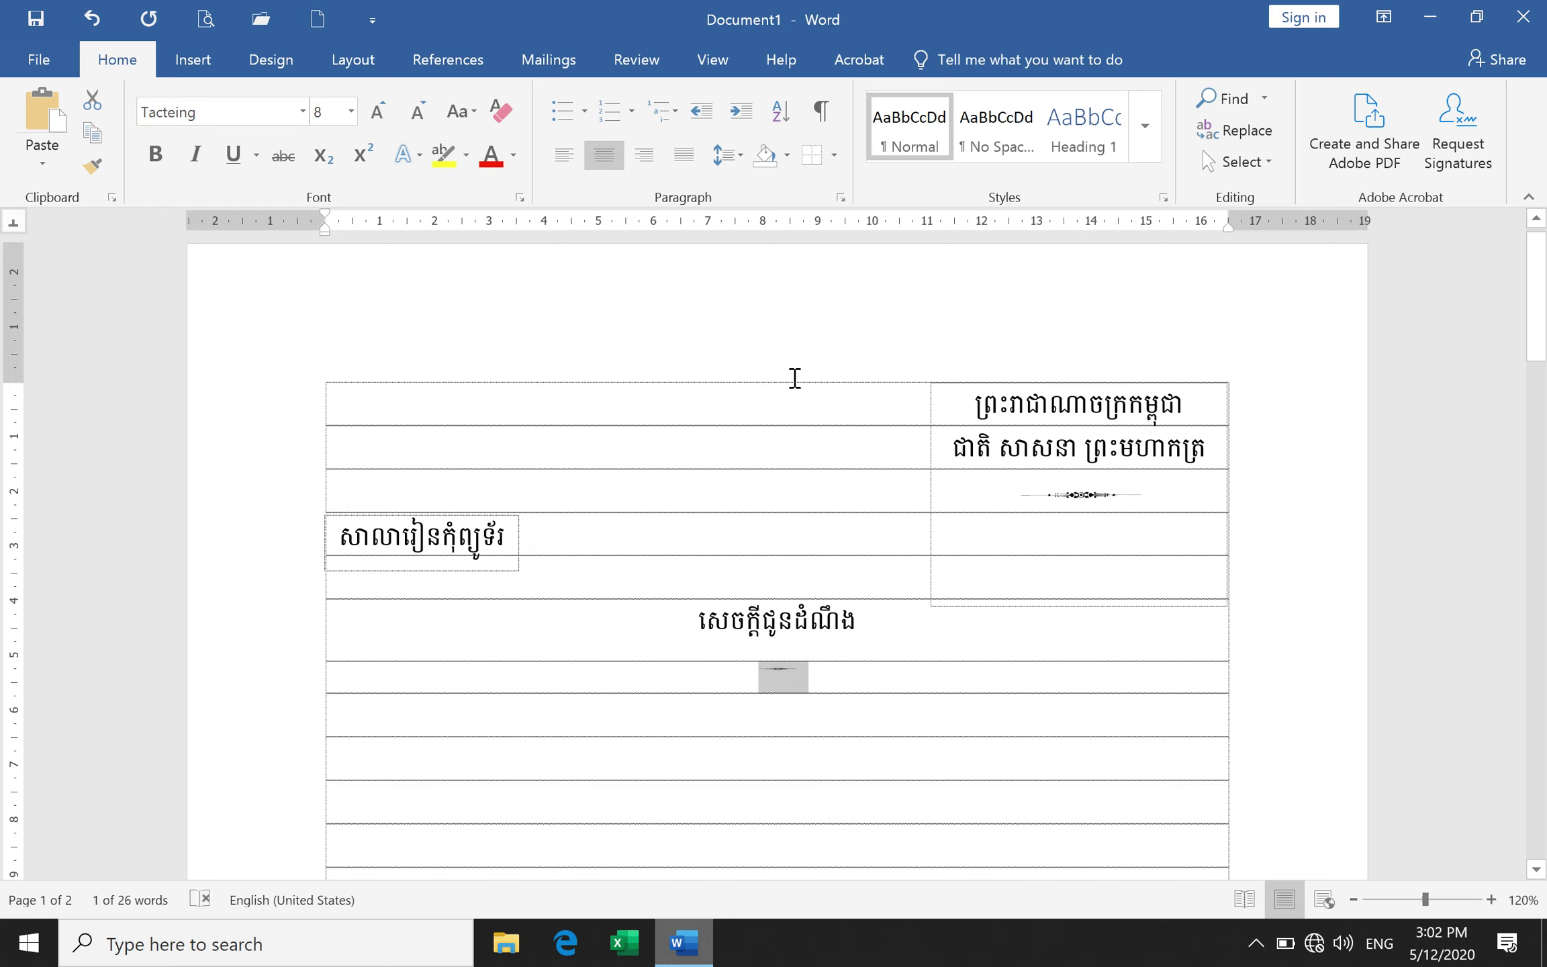
left_click(378, 112)
left_click(378, 112)
left_click(378, 112)
left_click(386, 110)
left_click(386, 109)
left_click(386, 110)
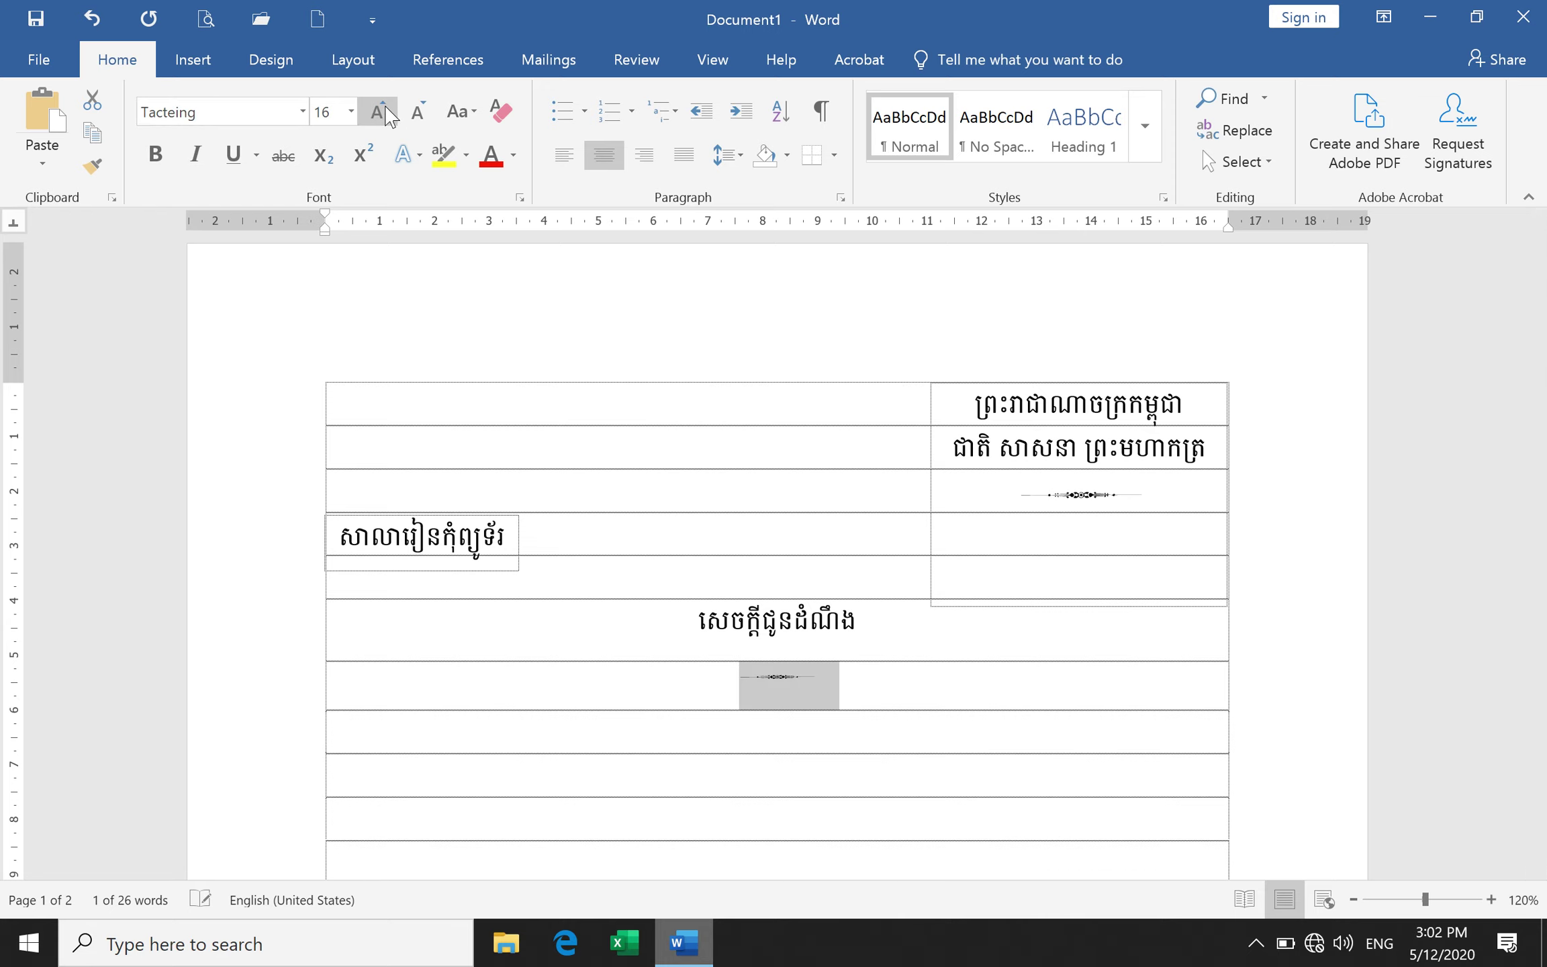
left_click(386, 110)
left_click(386, 109)
left_click(386, 110)
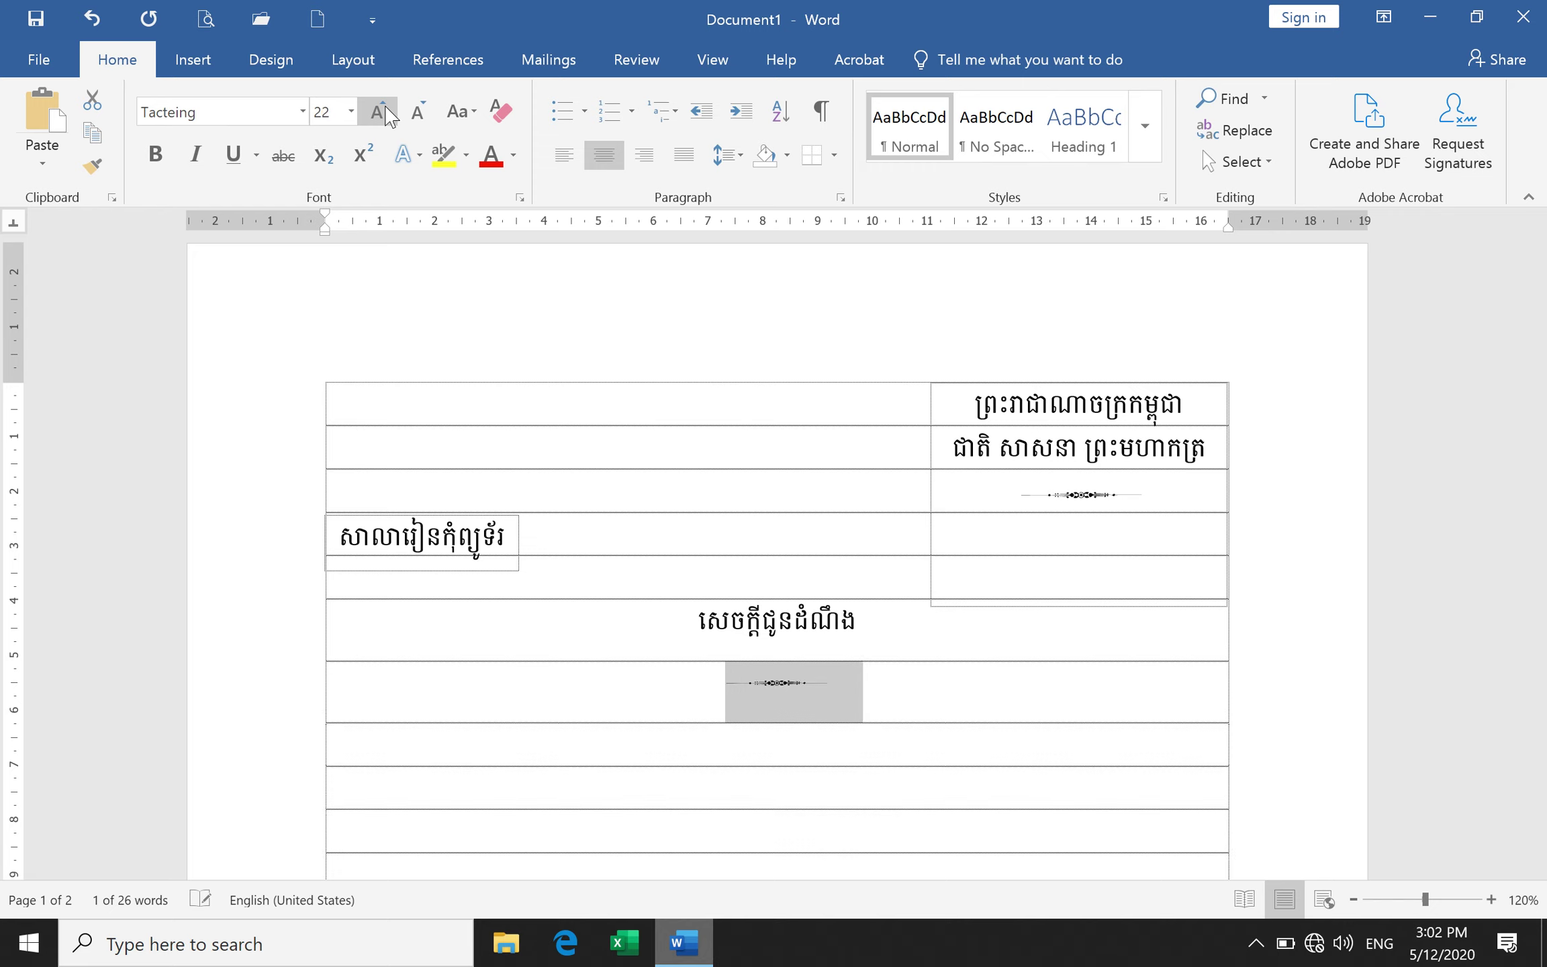
left_click(859, 713)
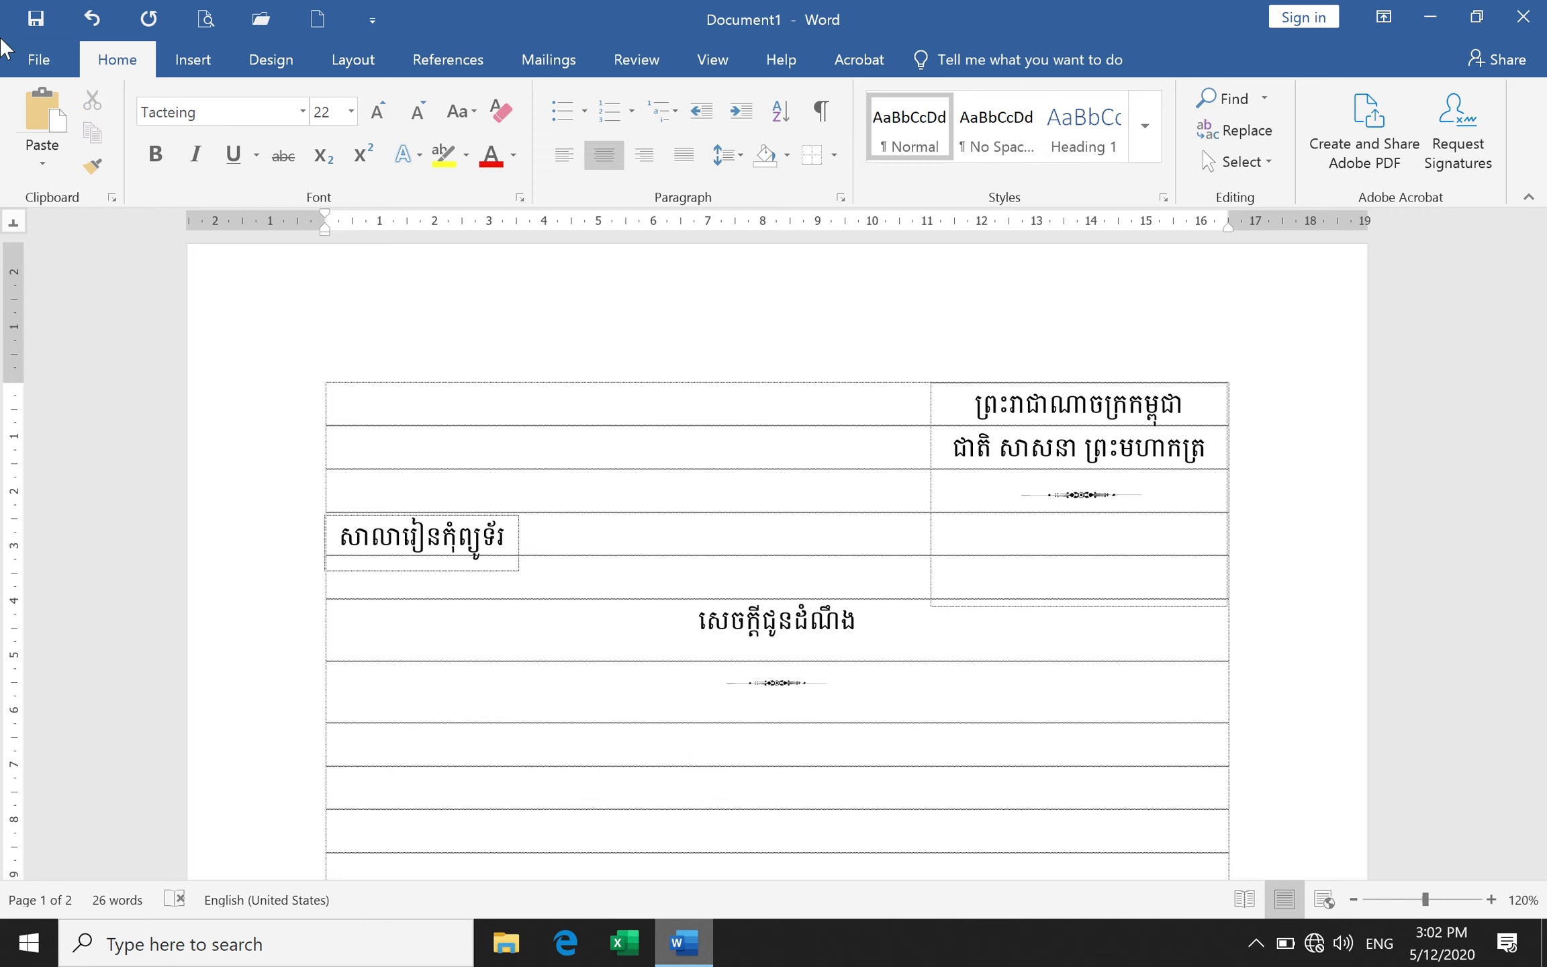
left_click(193, 59)
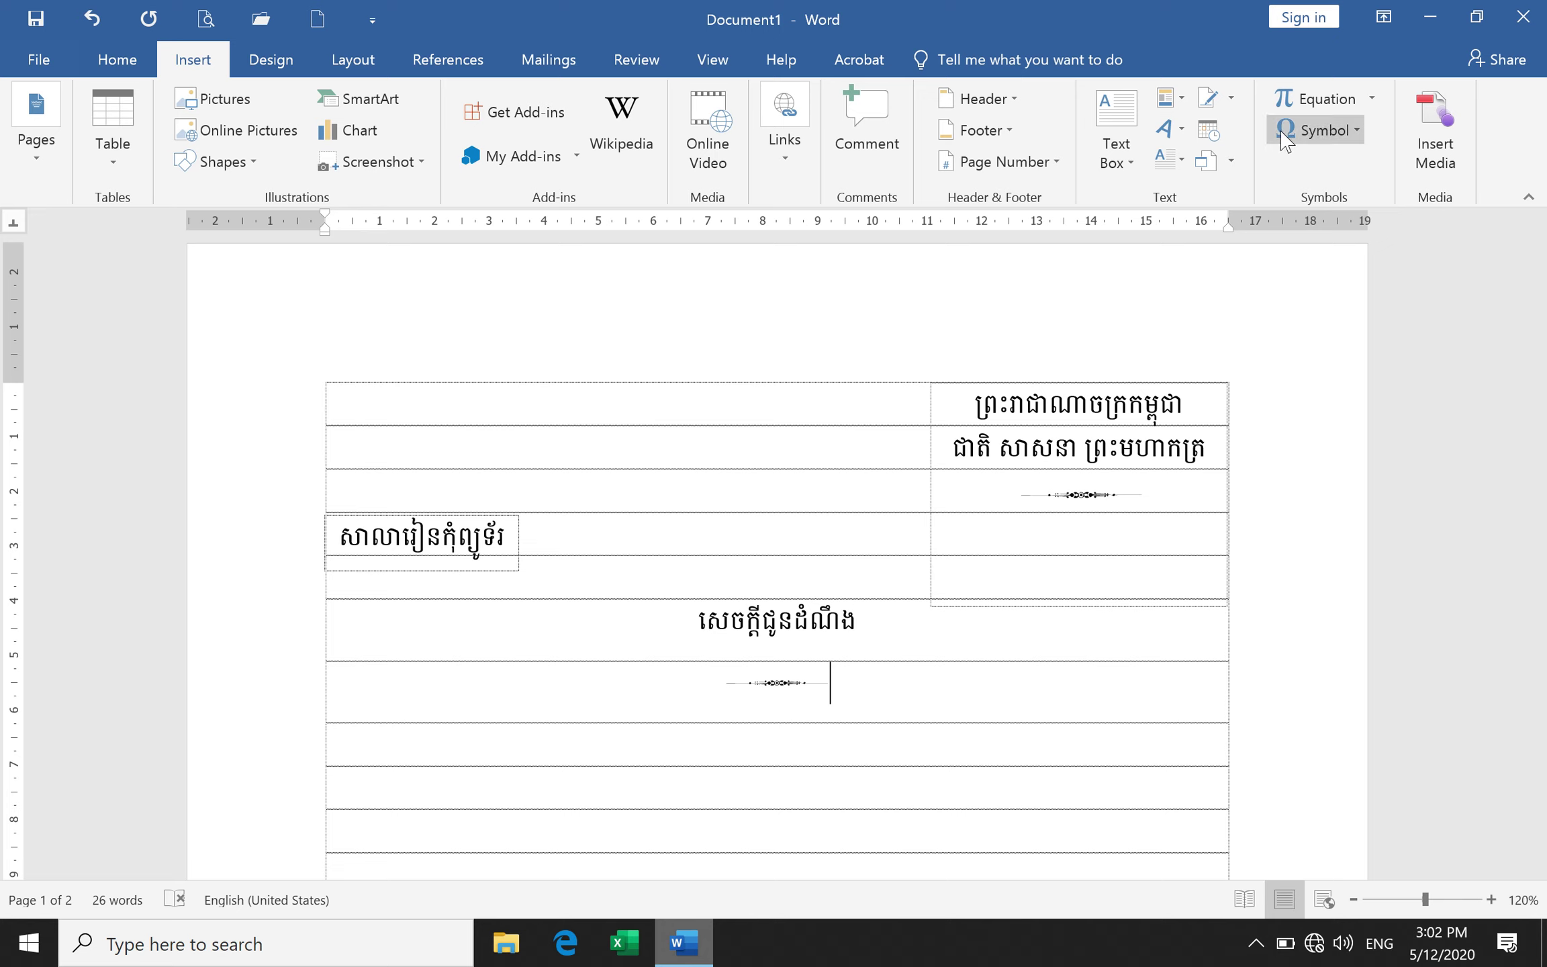
Look up the Tacteing flower glyph's code, 0039, without inserting it, then move down a line.
left_click(1309, 129)
left_click(1326, 309)
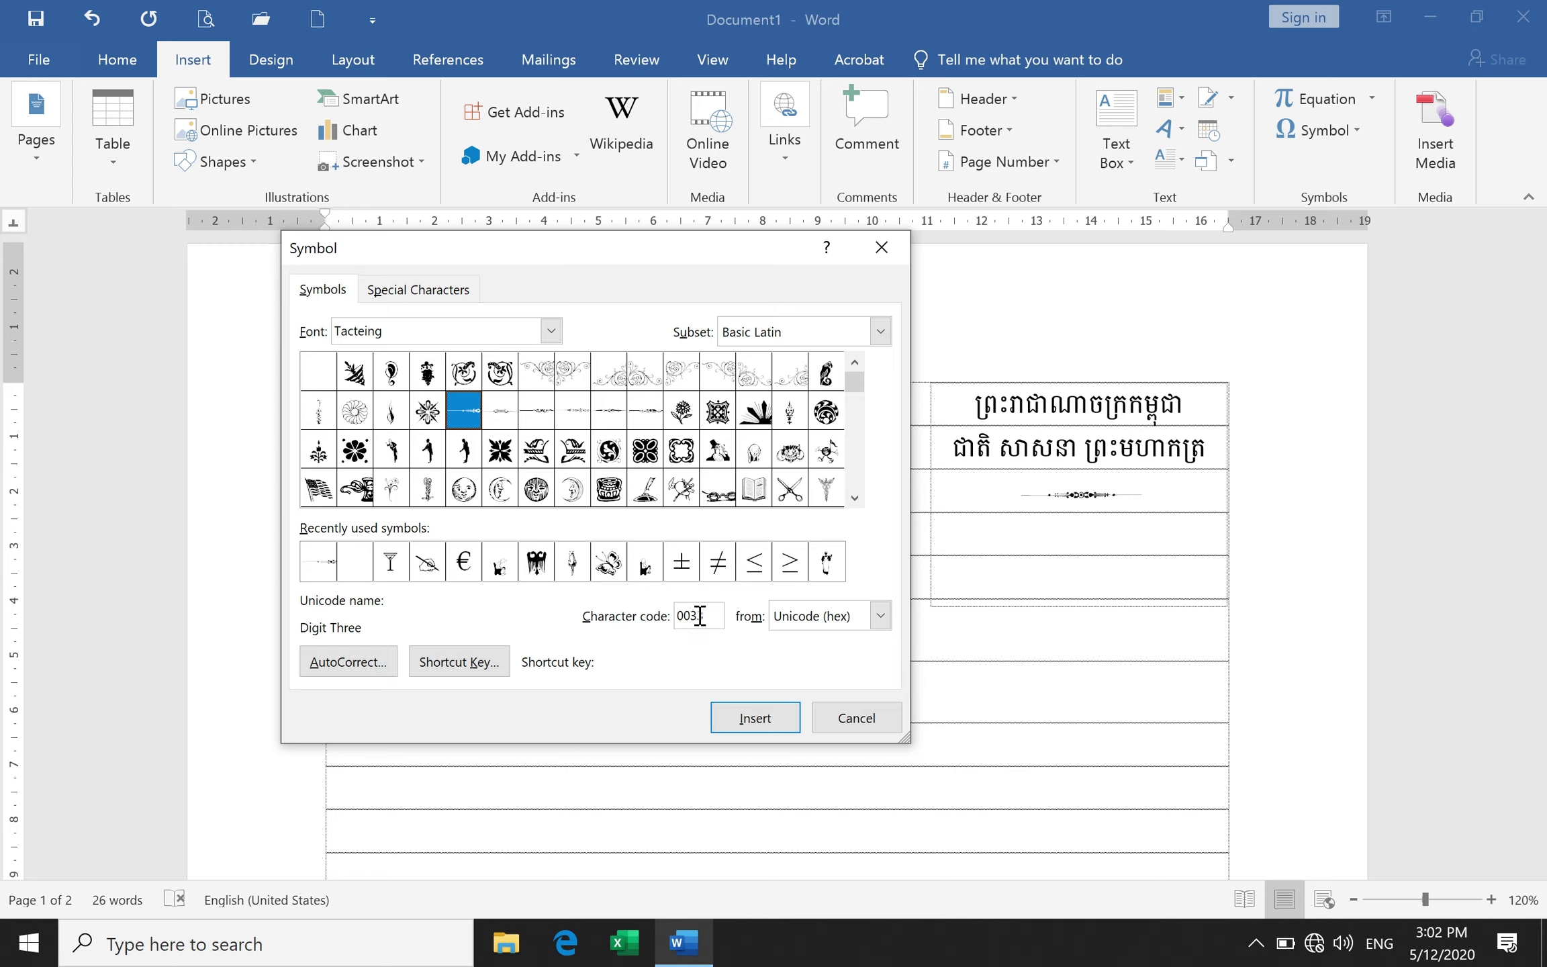
left_click(497, 411)
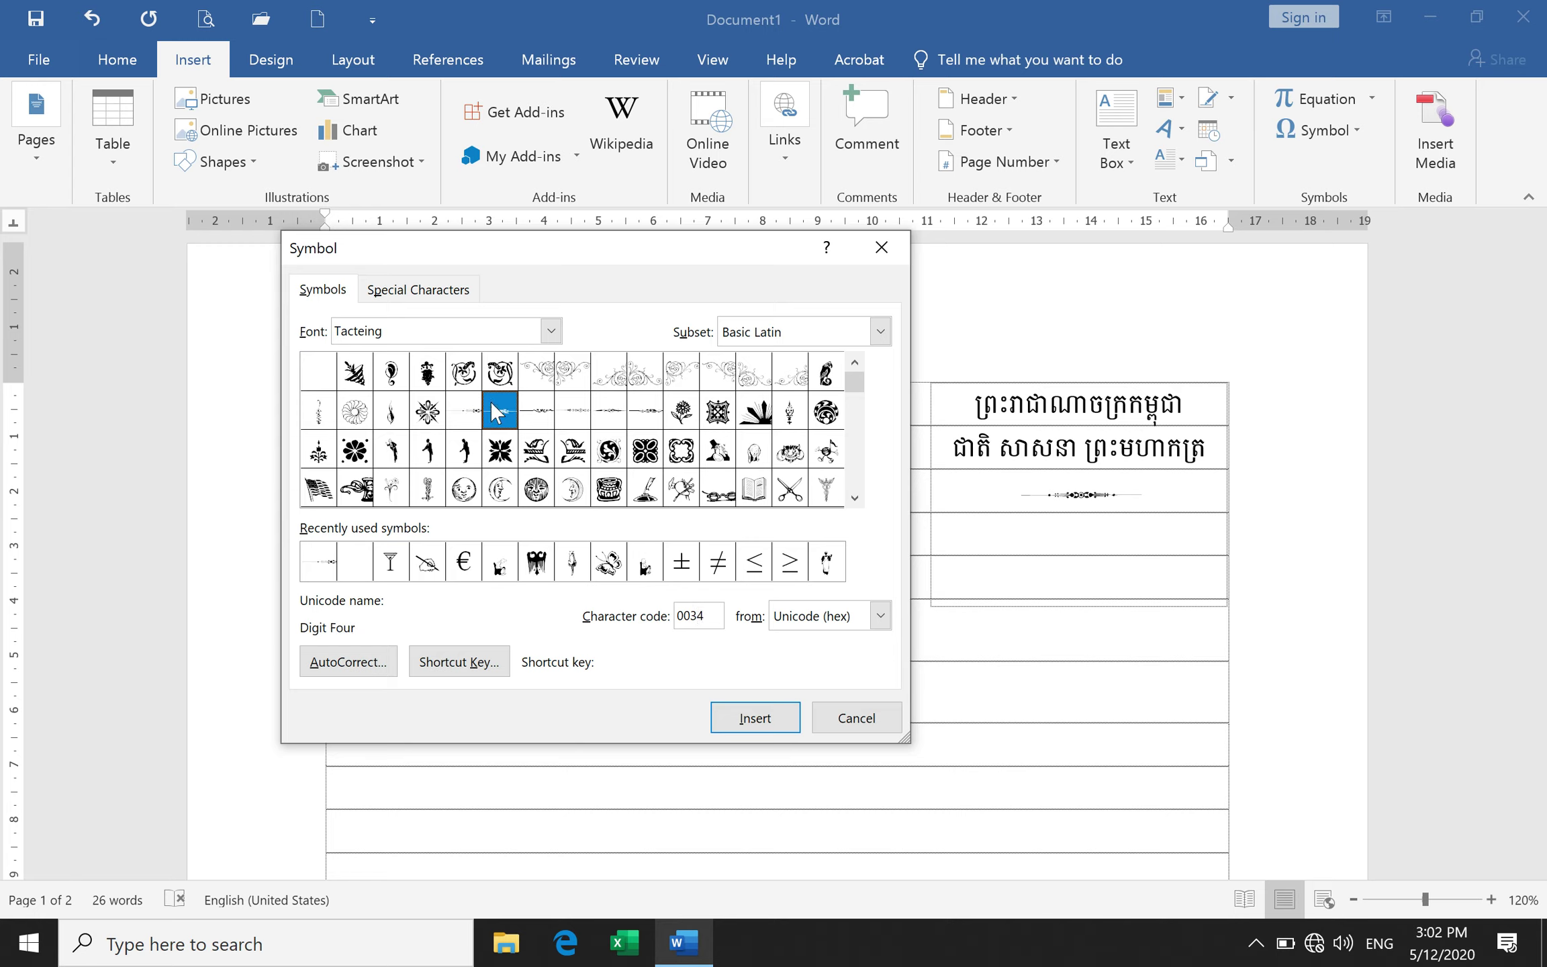
left_click(539, 411)
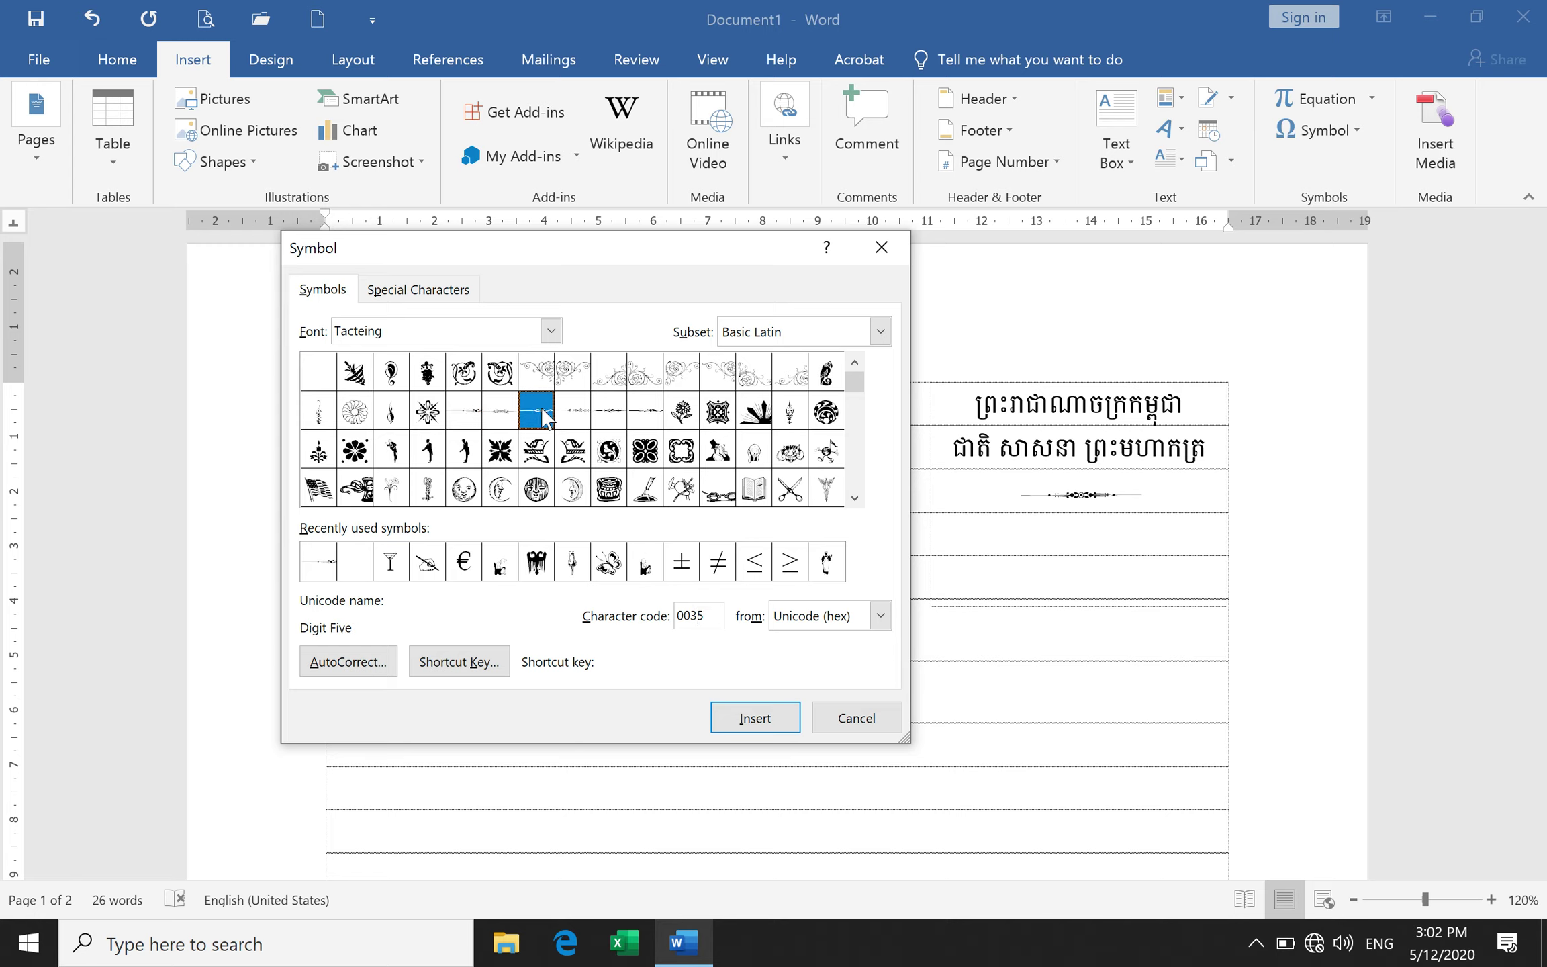
left_click(576, 415)
left_click(618, 416)
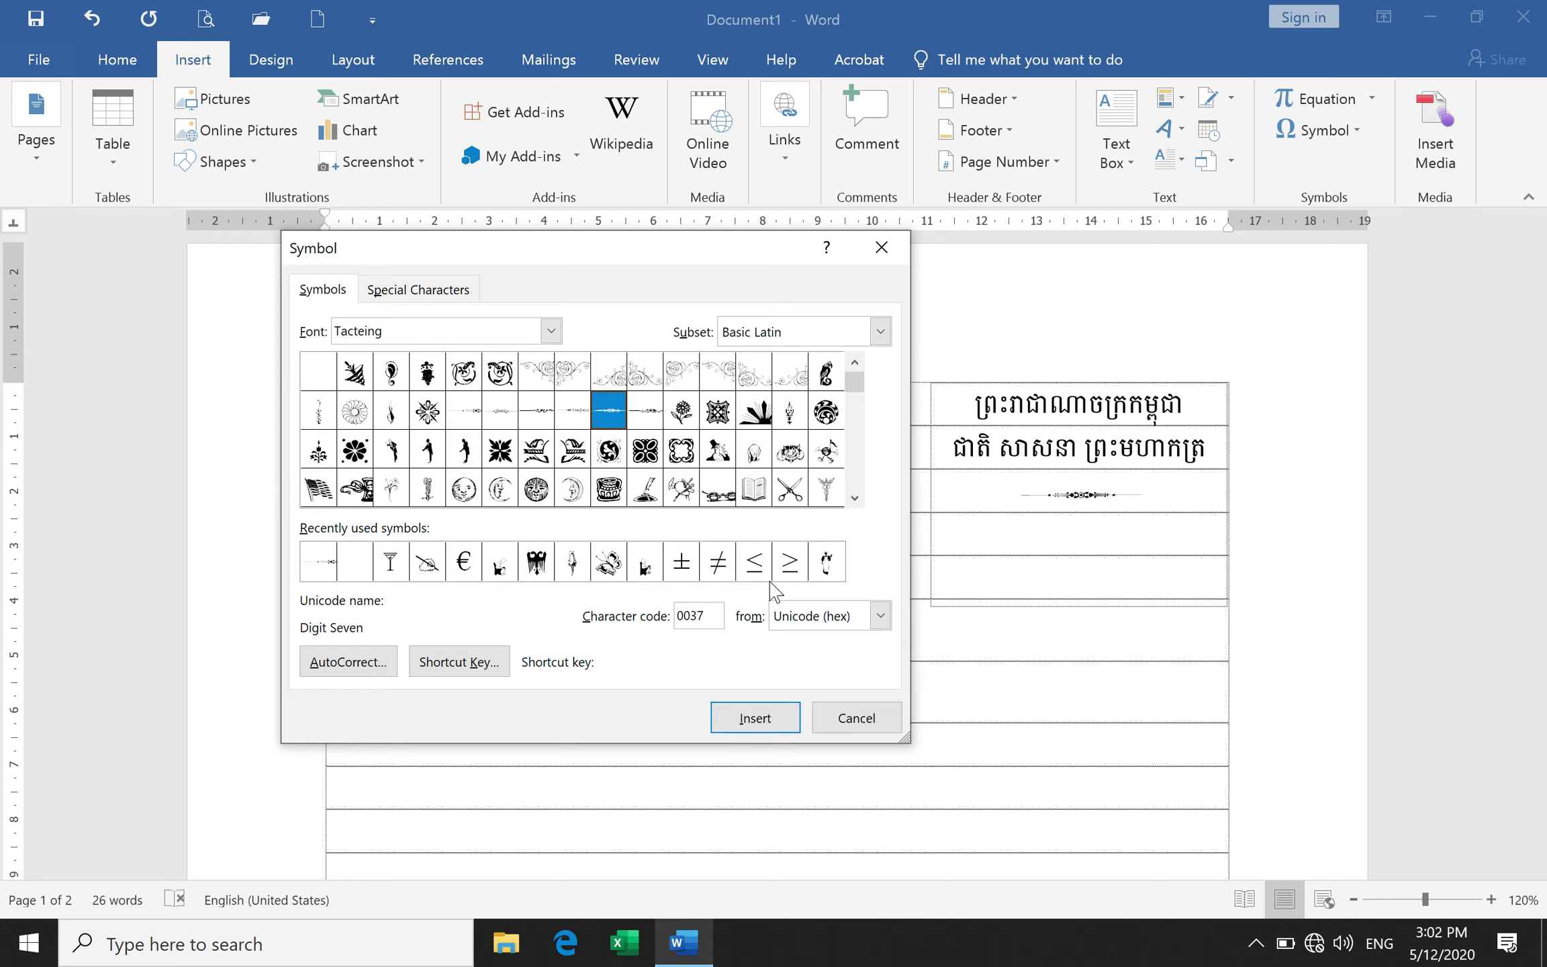
left_click(682, 413)
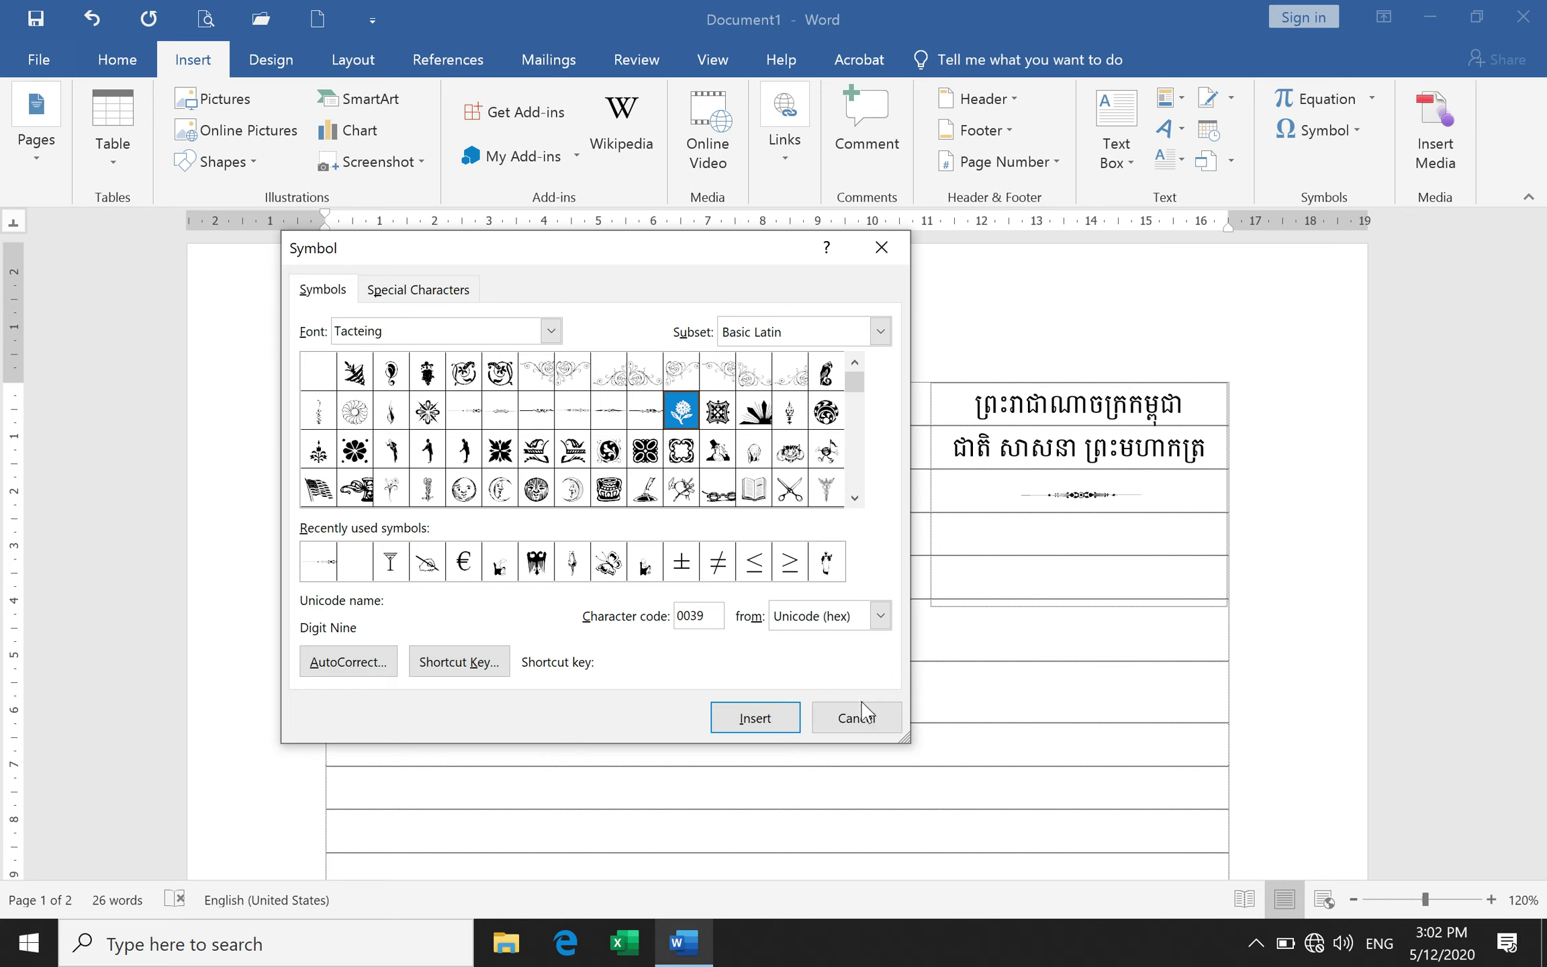
left_click(856, 717)
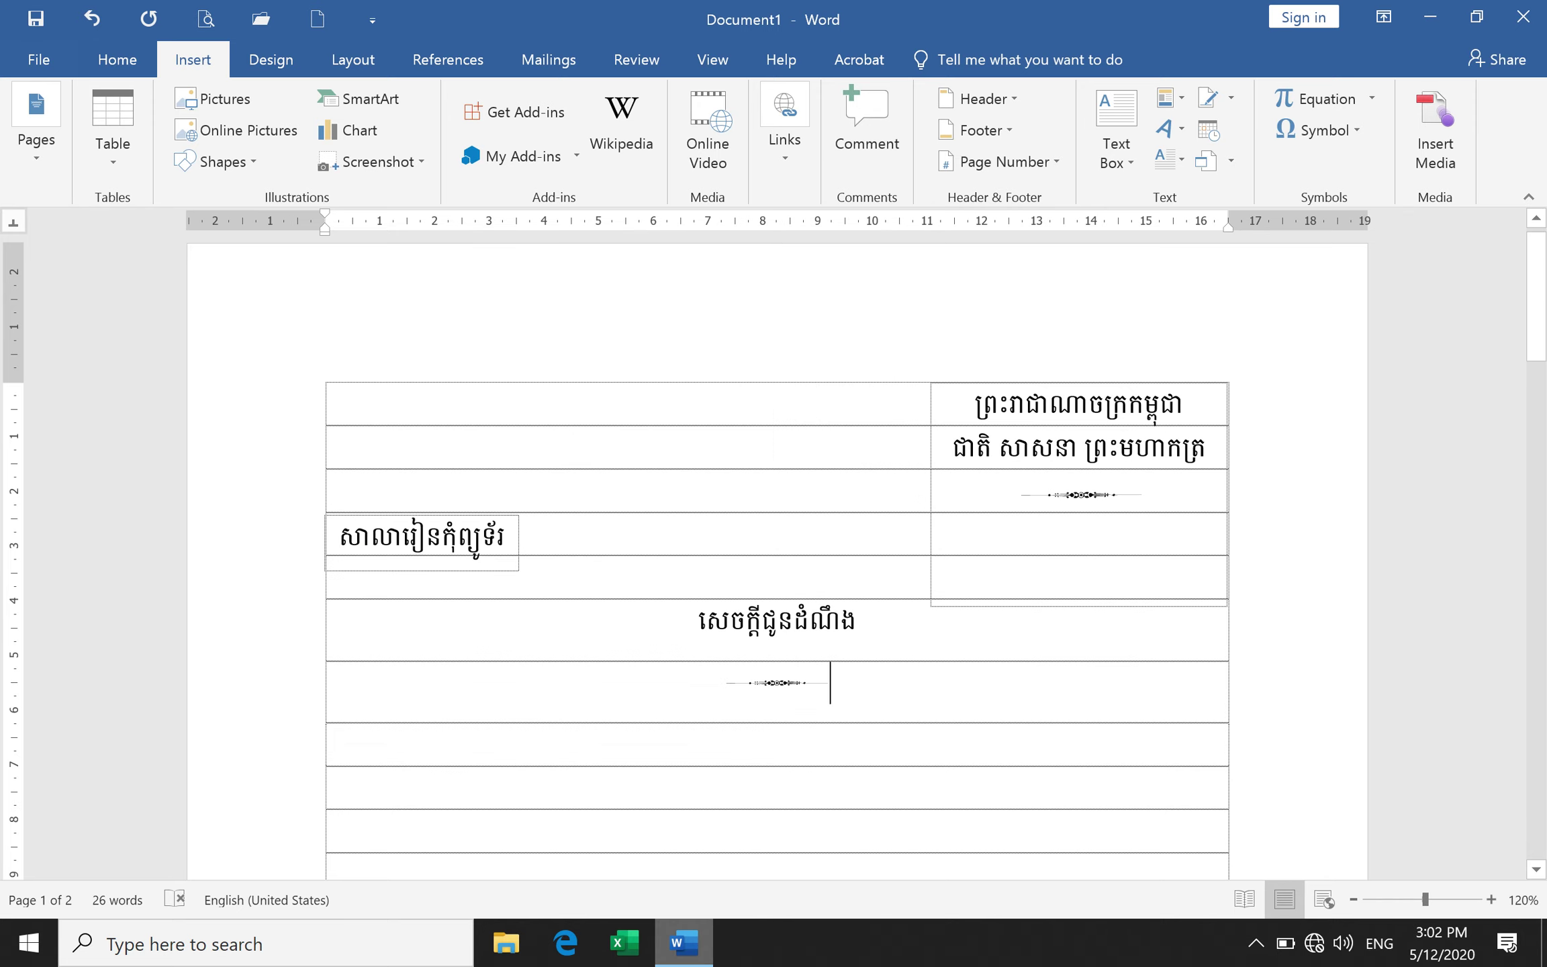
key("Down")
Put a 9 on a new line below the heading and set it in Tacteing.
type("9")
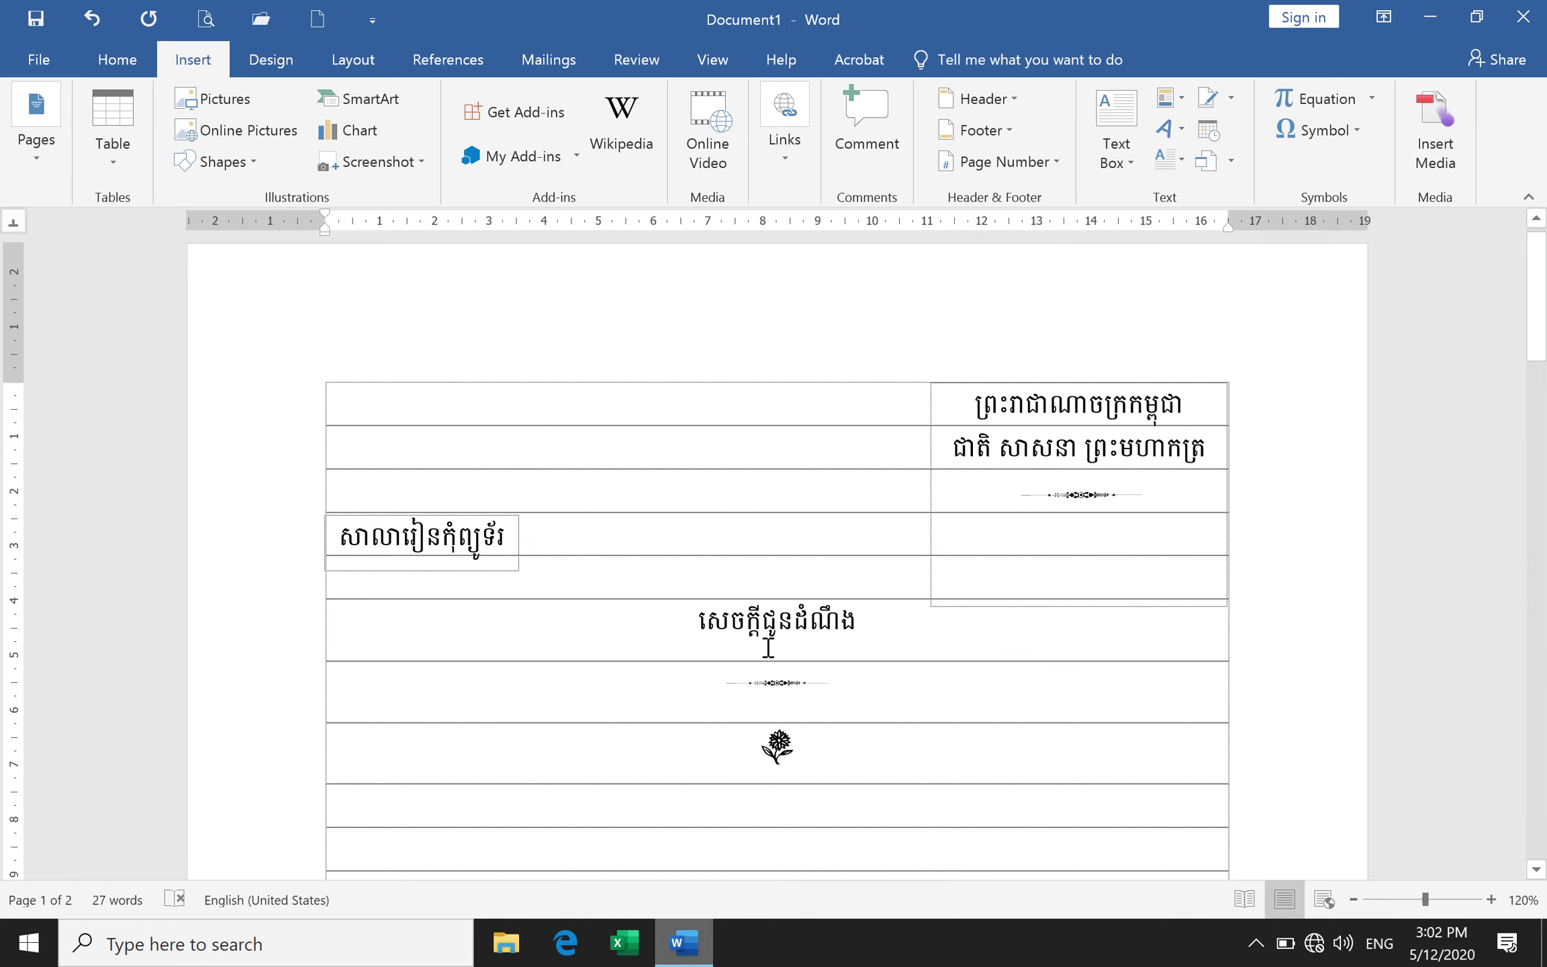
left_click(885, 611)
key("Return")
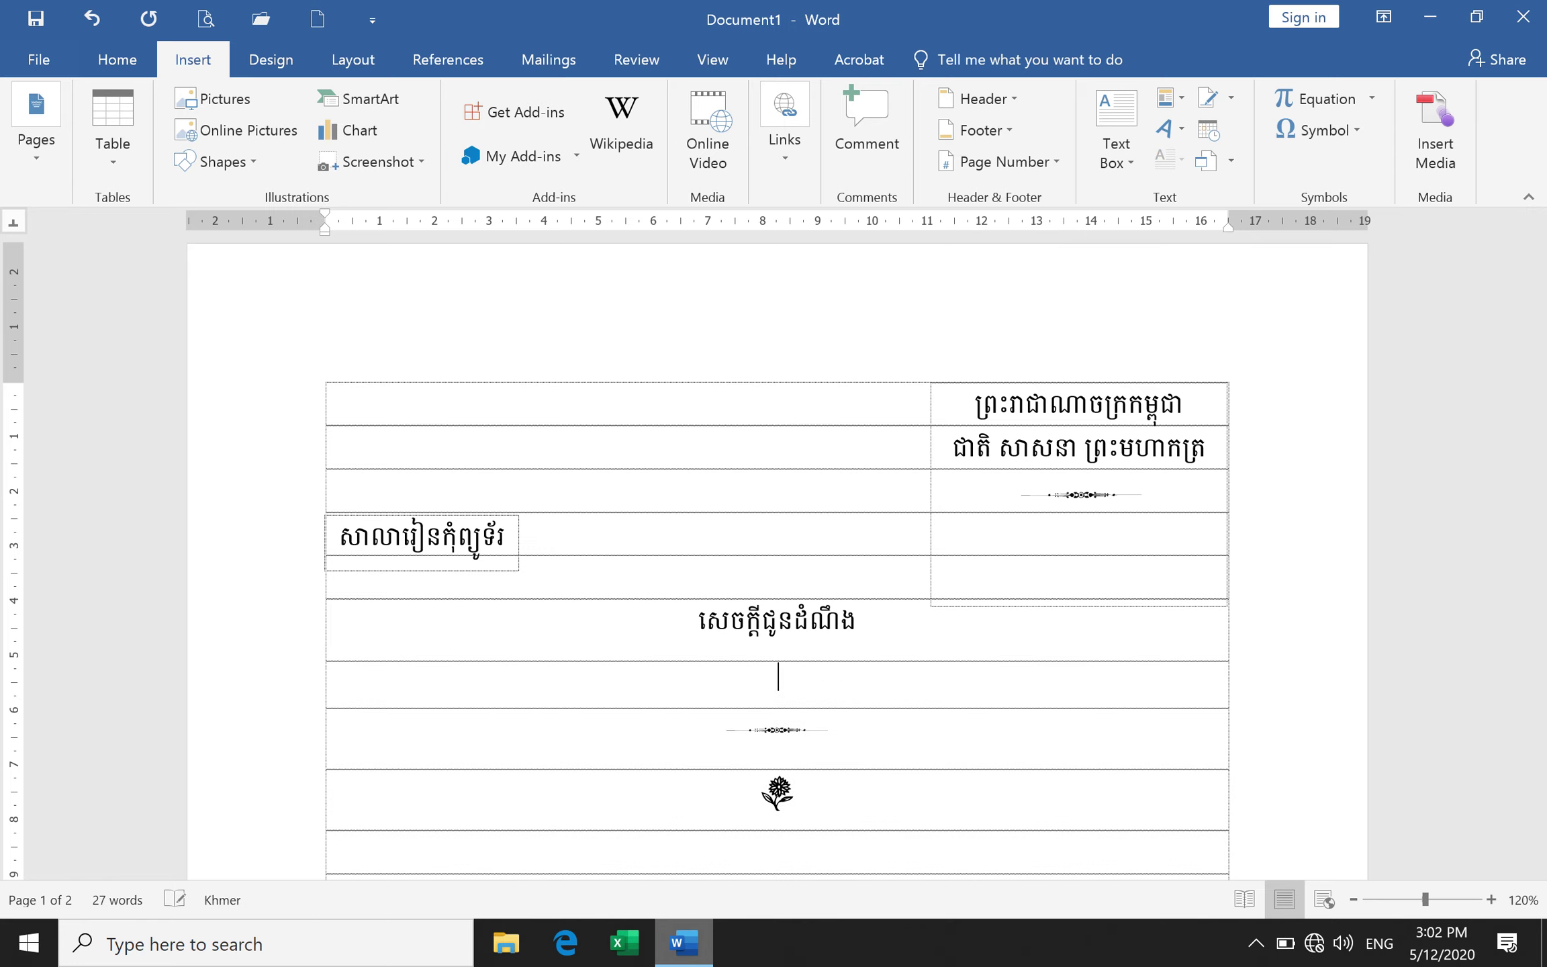
key("shift+Left")
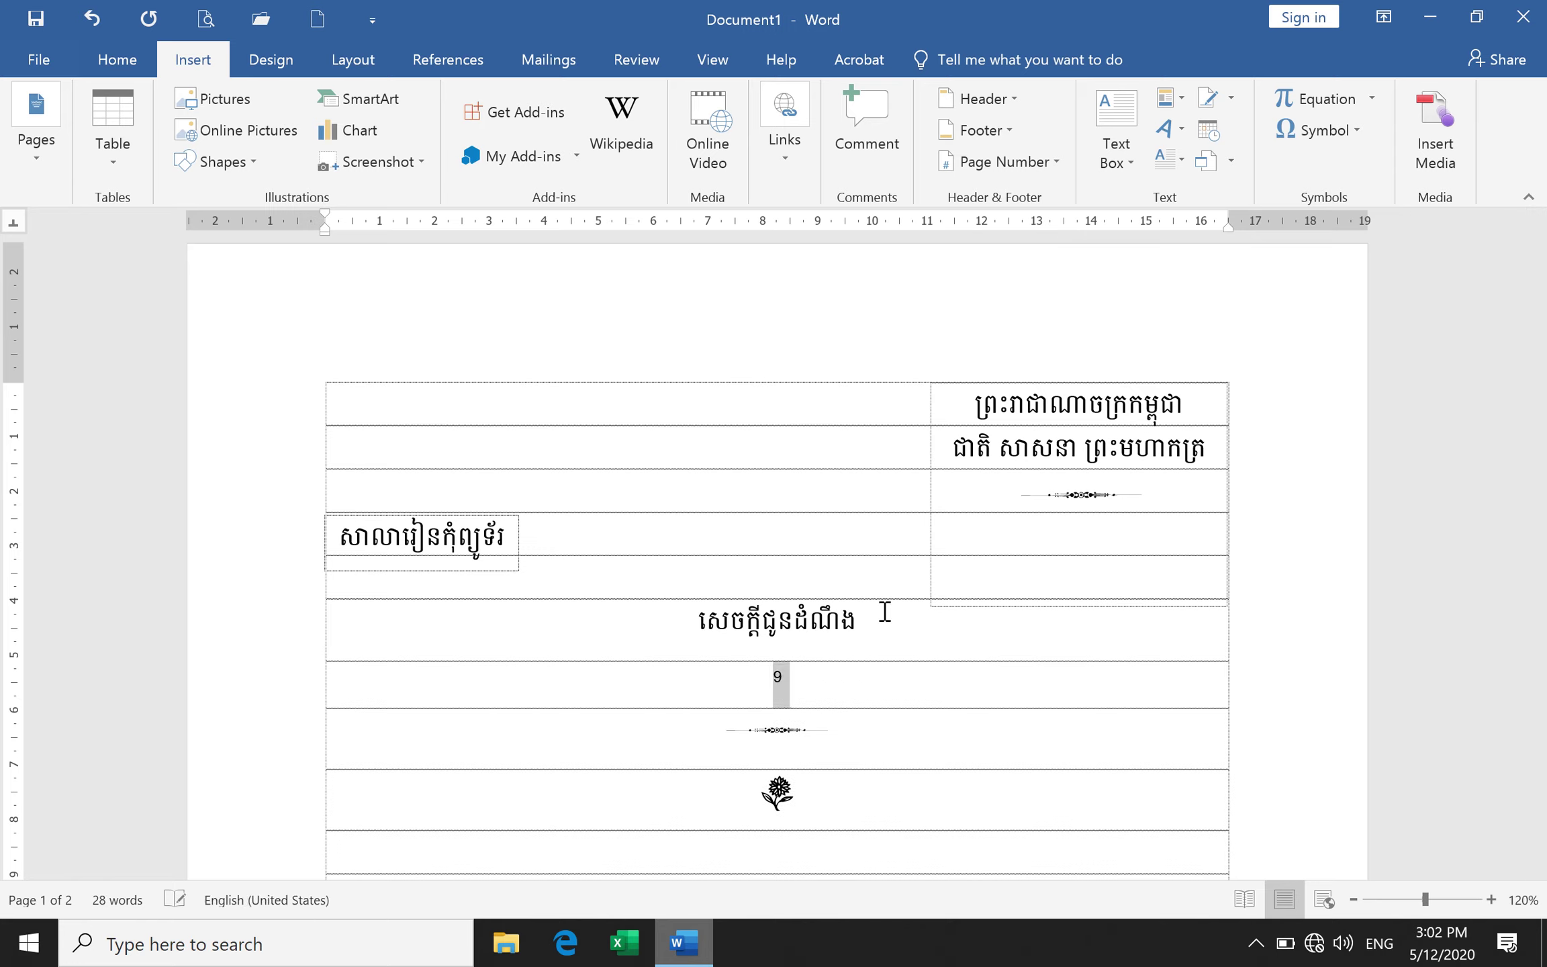
left_click(116, 67)
left_click(204, 110)
type("Tacteing")
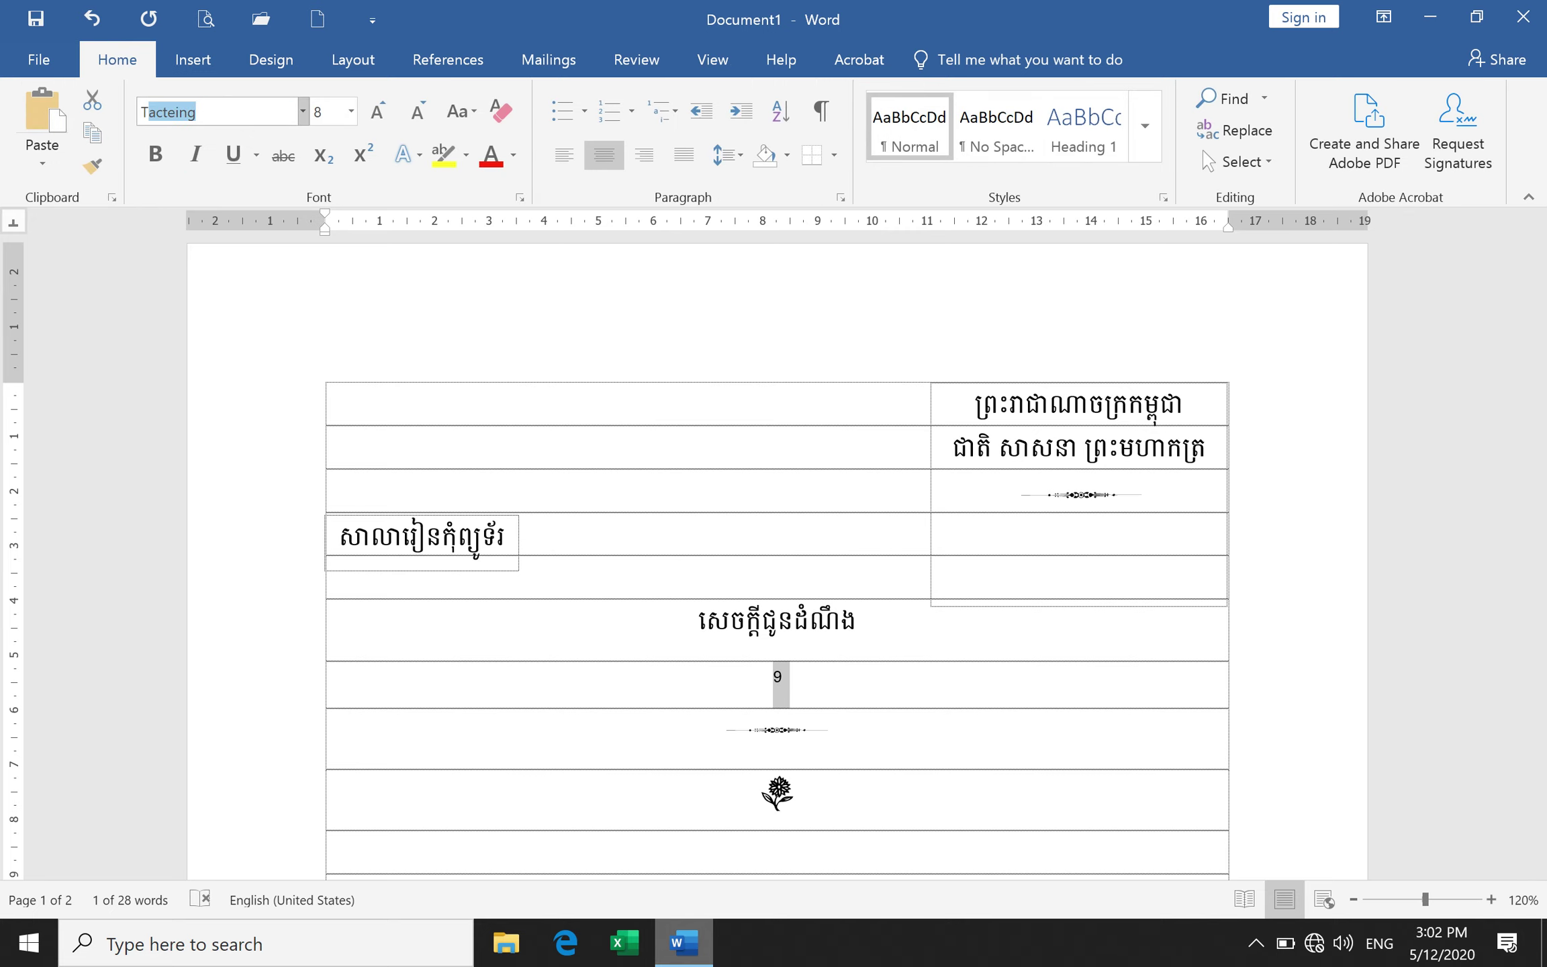
key("Return")
Enlarge the flower ornament to 14 pt and place the caret before the heading.
left_click(797, 677)
double_click(783, 672)
left_click(377, 112)
left_click(377, 111)
left_click(377, 111)
left_click(377, 111)
left_click(378, 111)
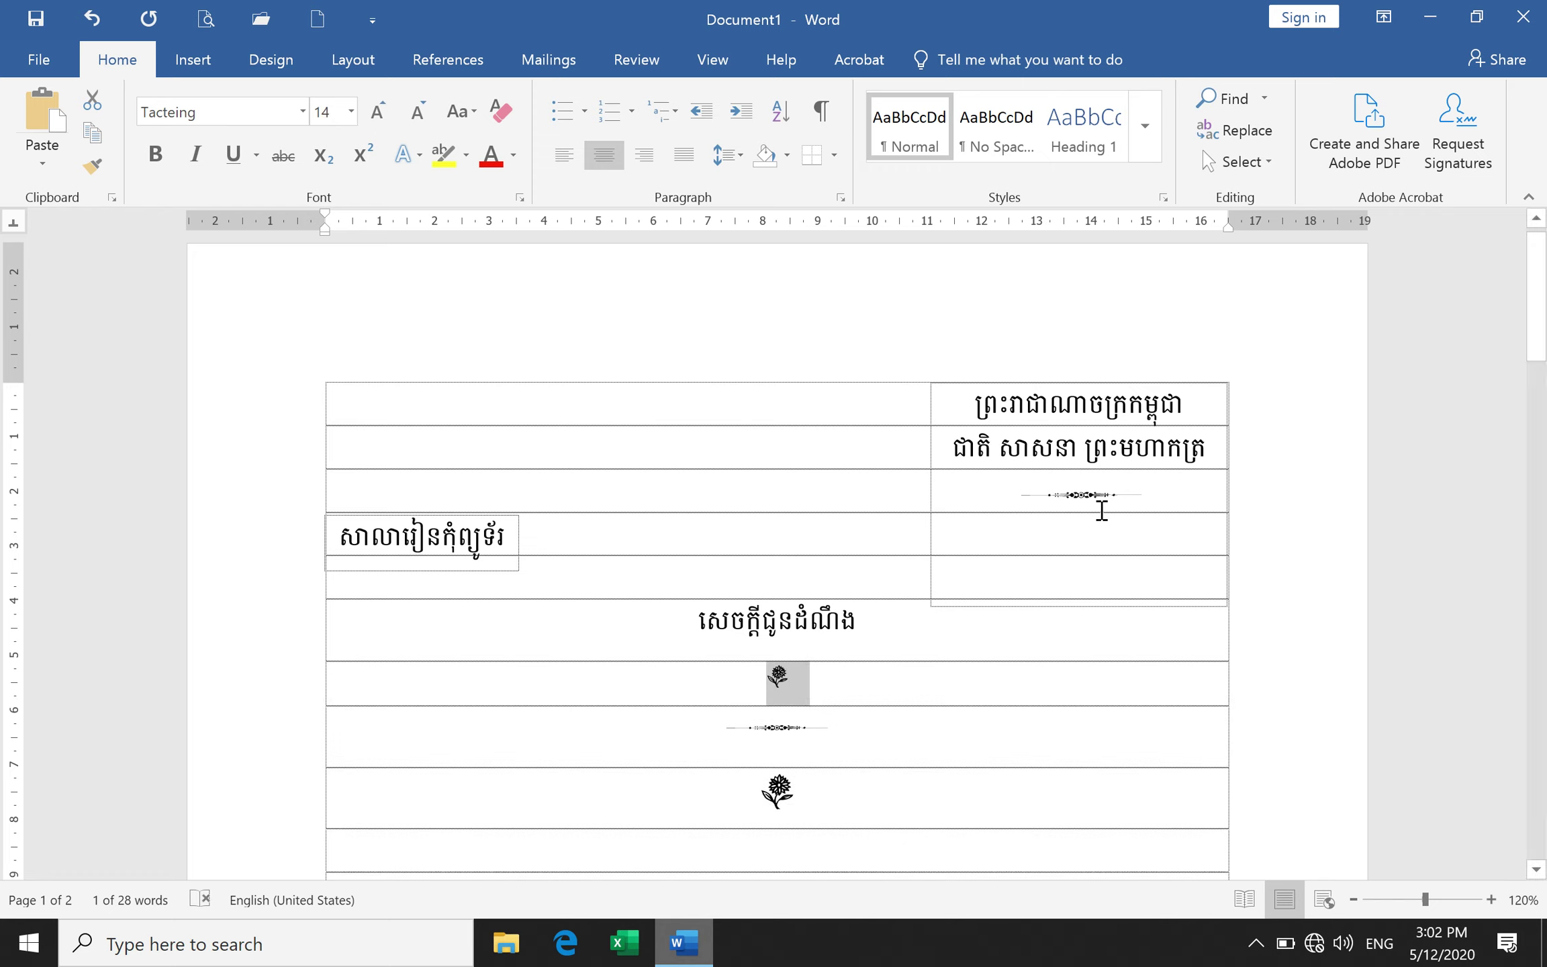
left_click(604, 611)
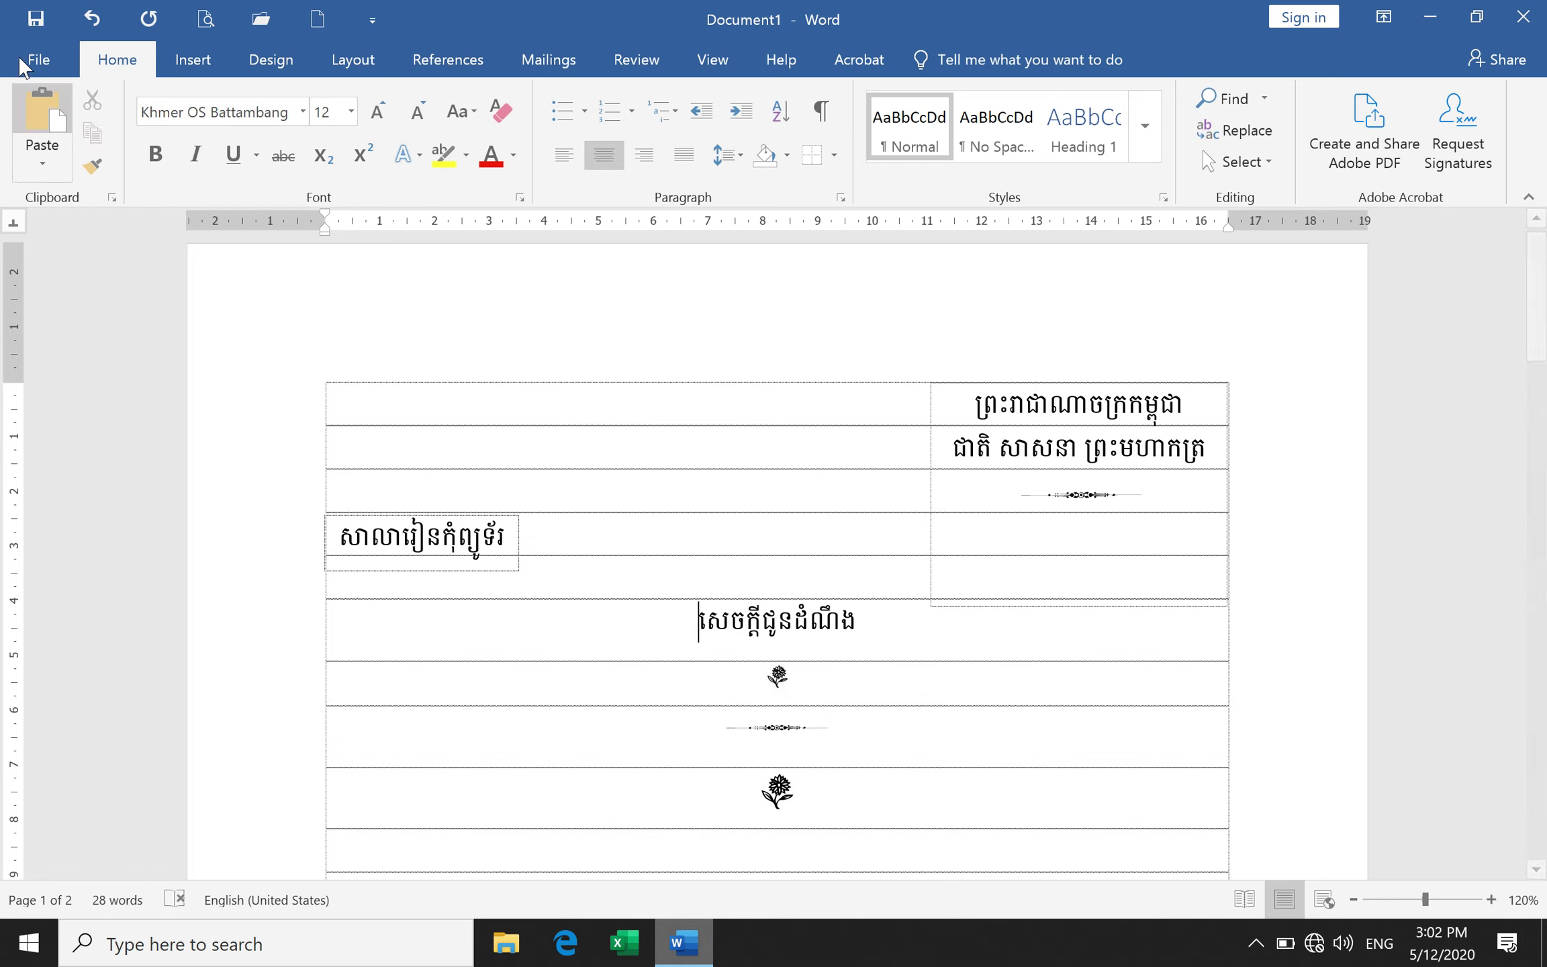
left_click(193, 59)
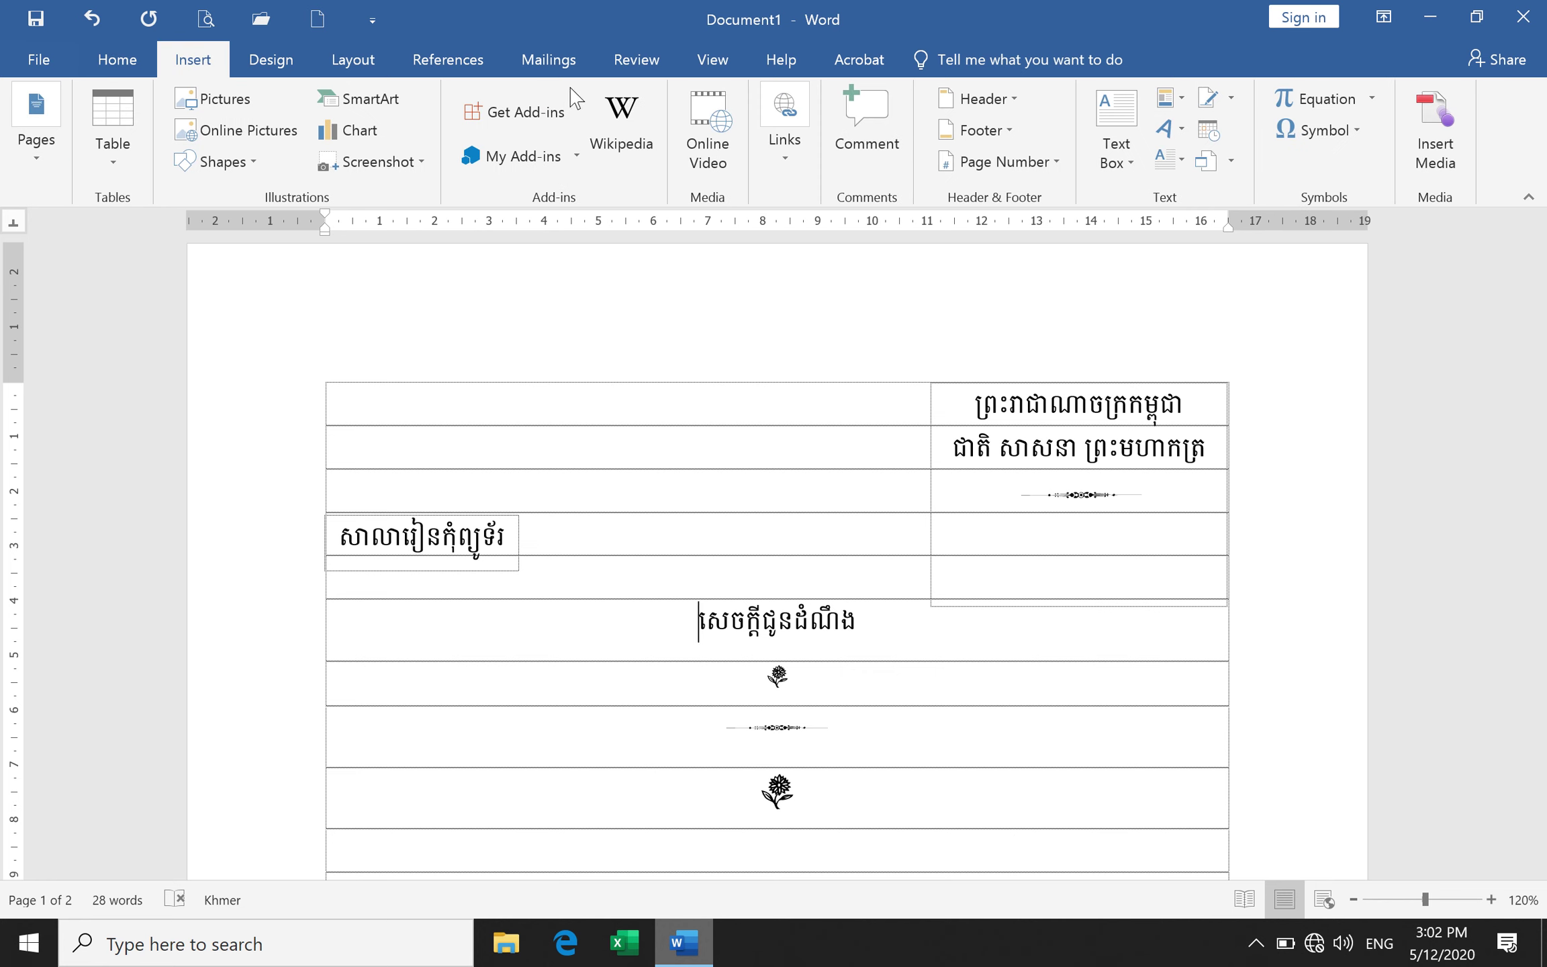
Browse the Tacteing glyphs at codes 0021–0028 in the More Symbols chooser.
left_click(1340, 130)
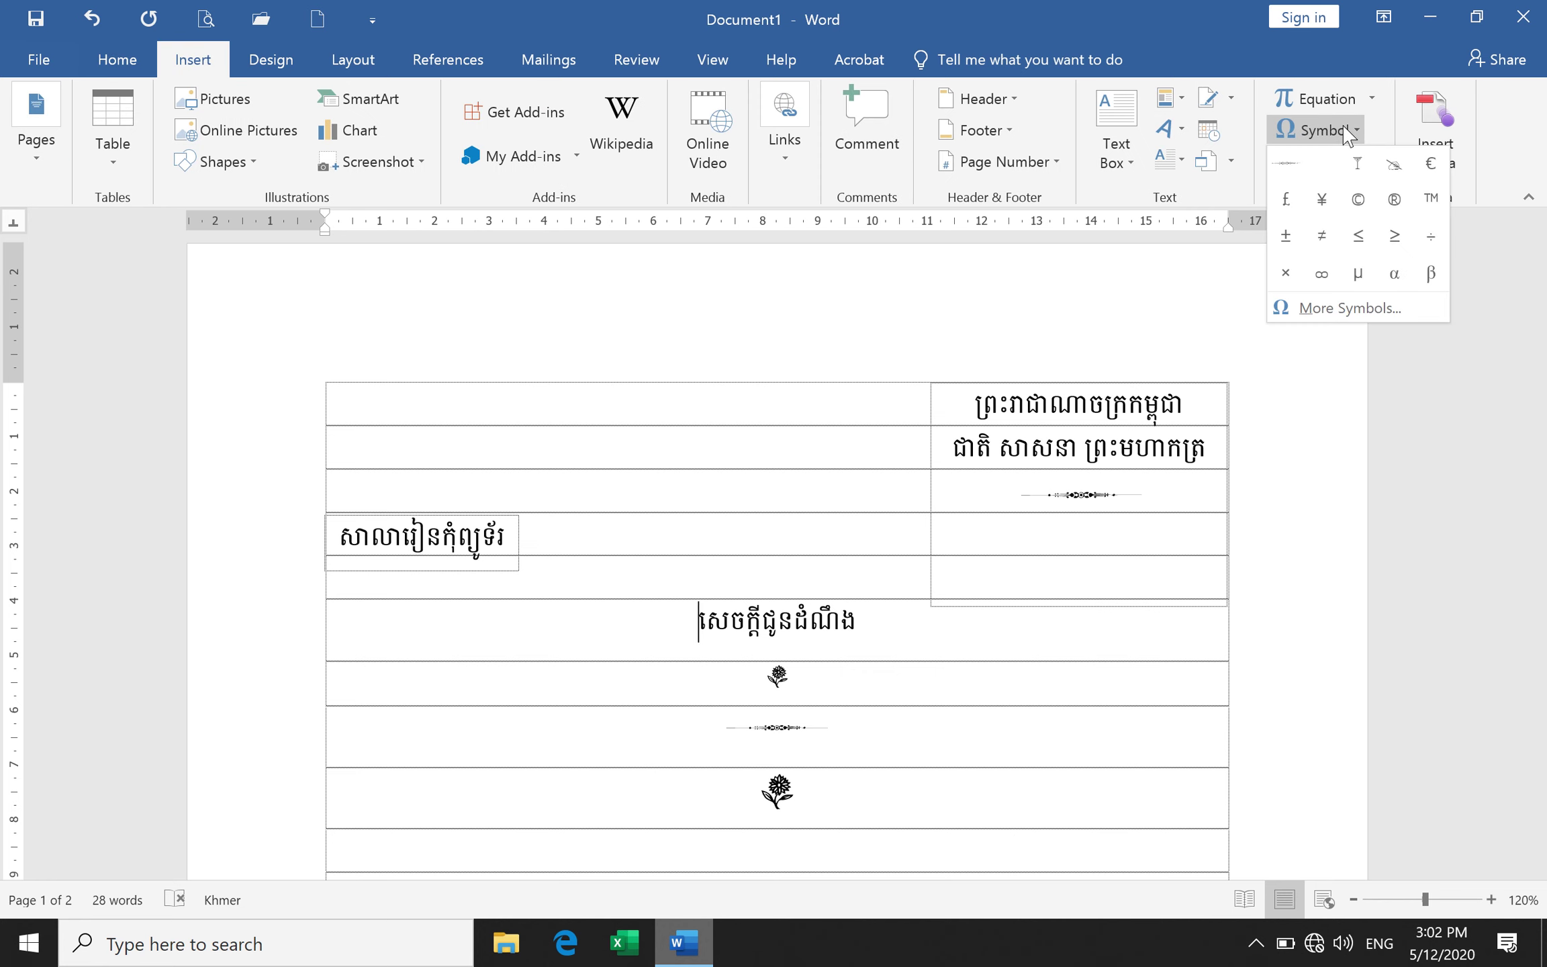
left_click(1319, 310)
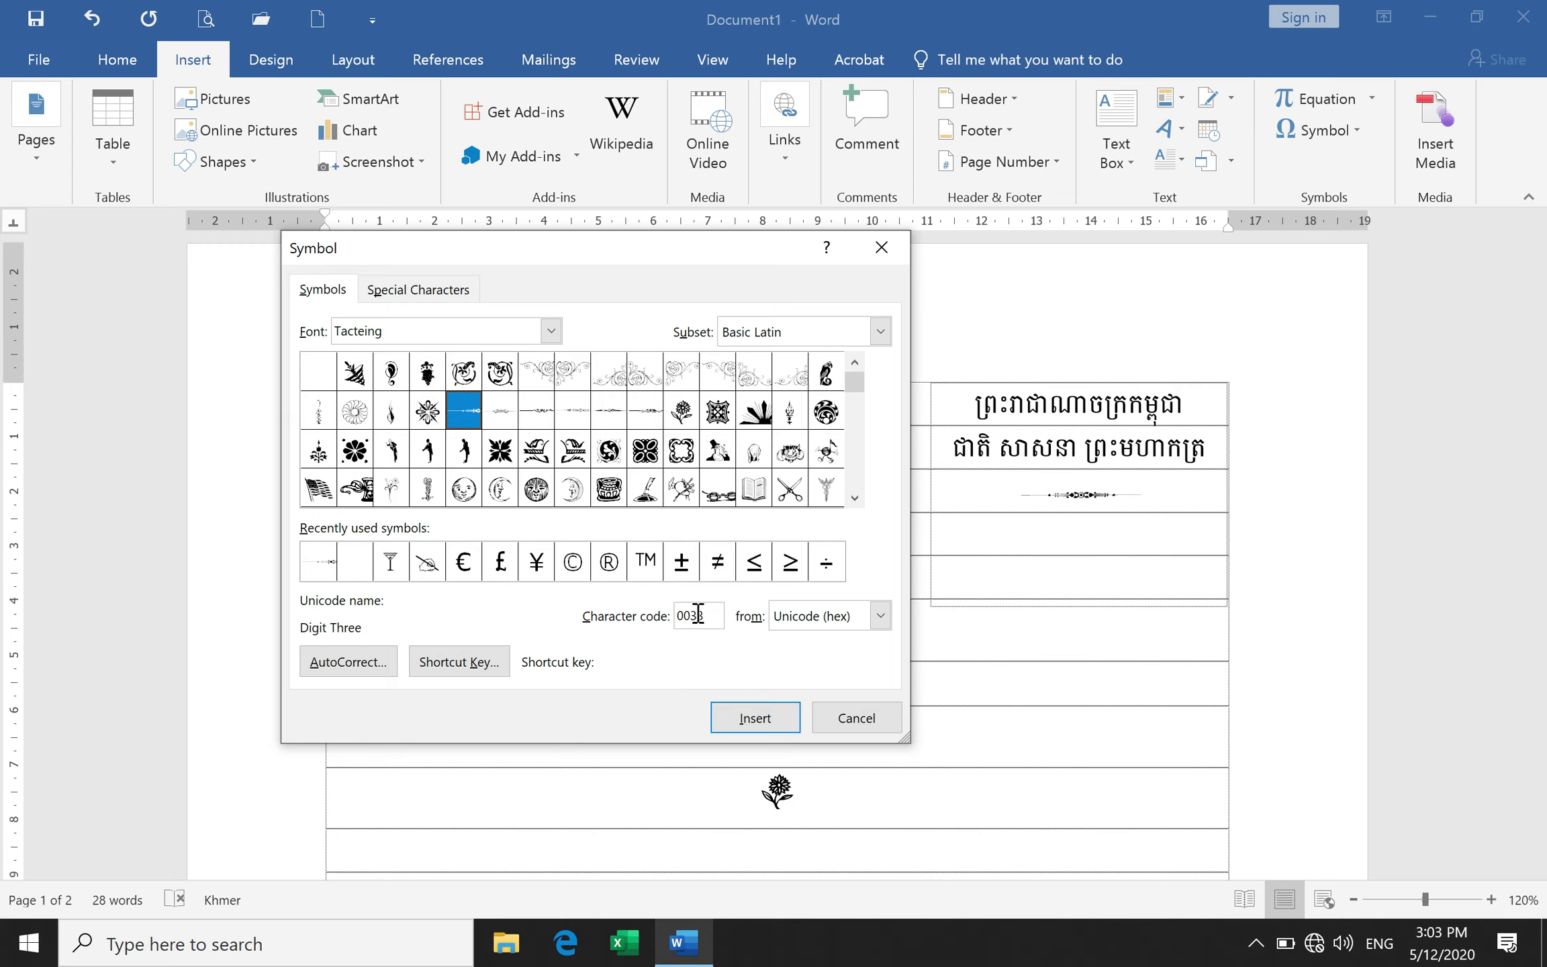
left_click(360, 380)
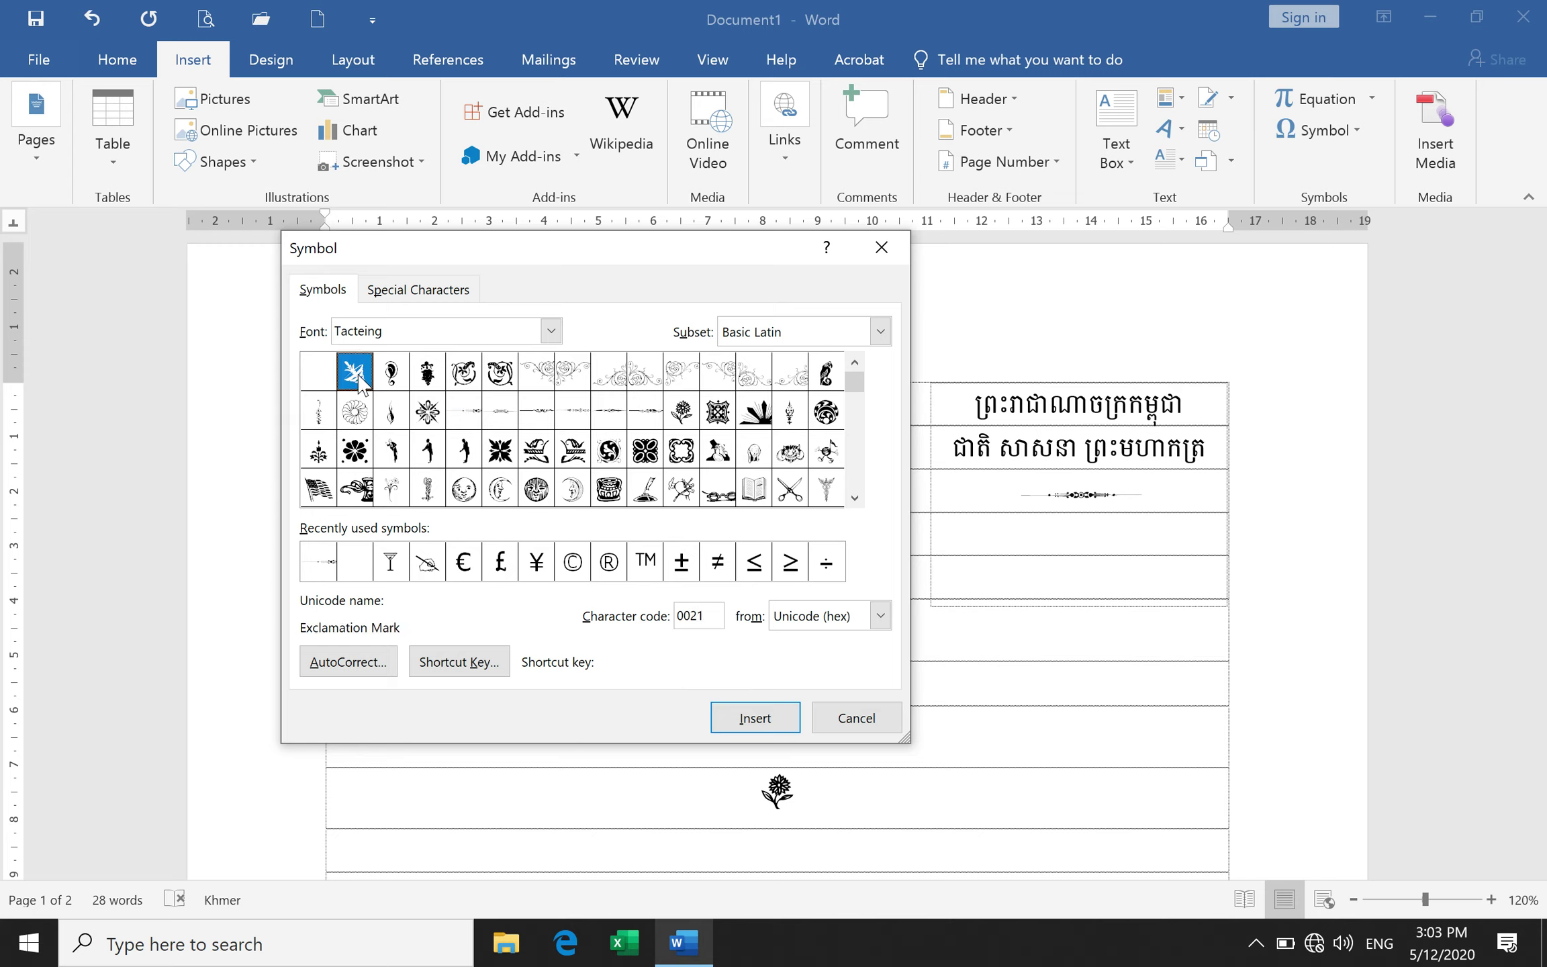
left_click(393, 380)
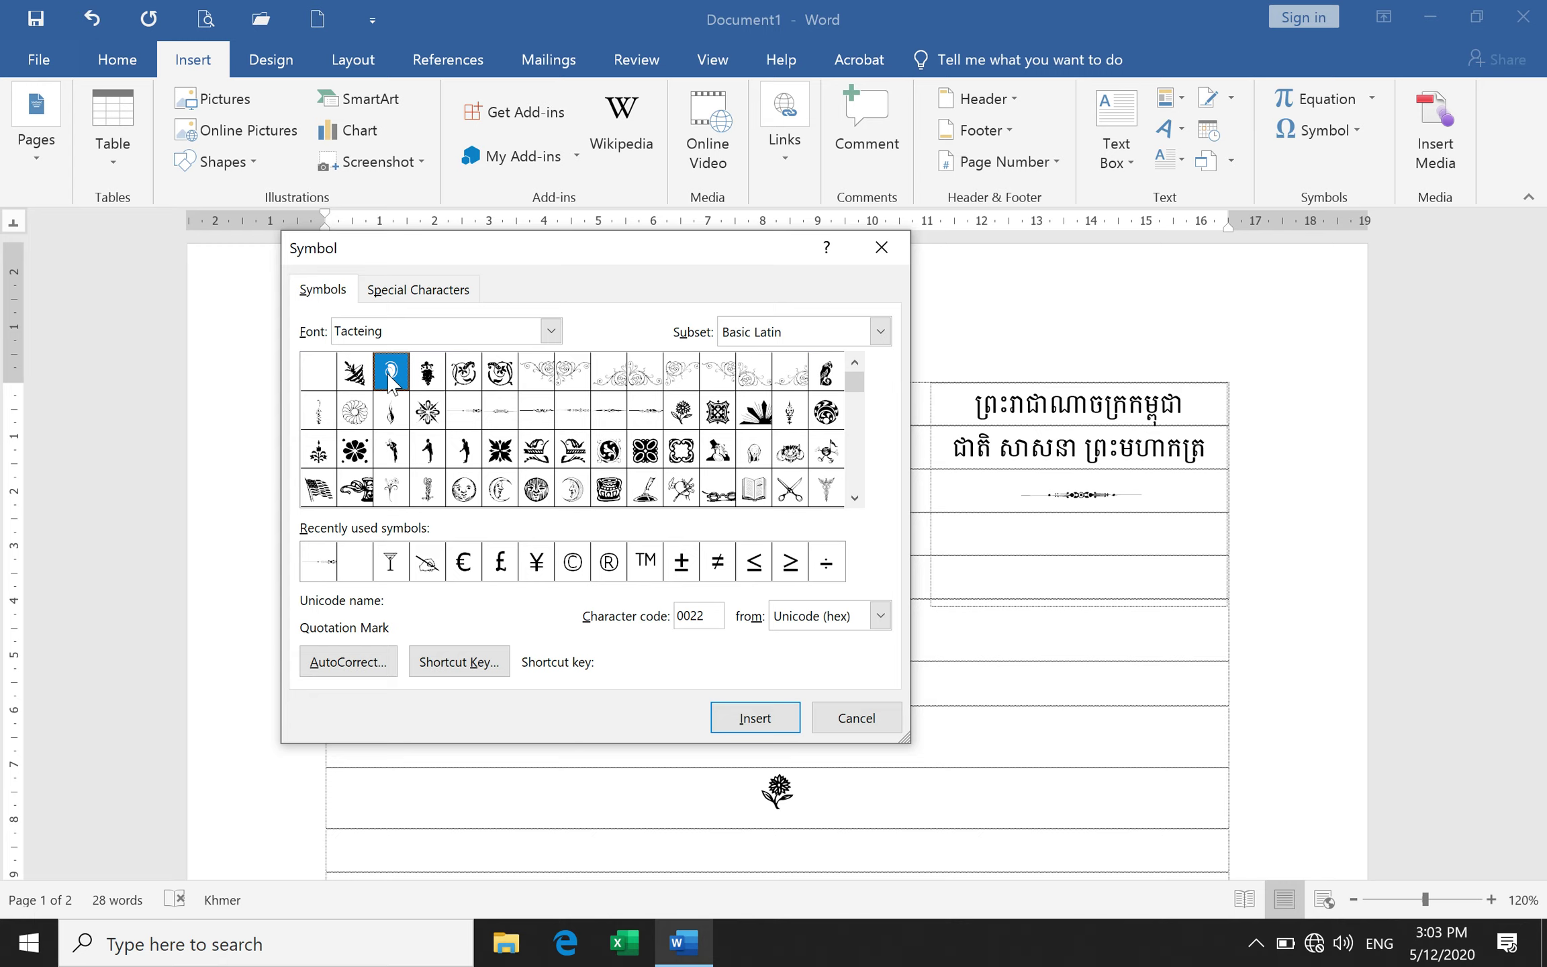
left_click(425, 378)
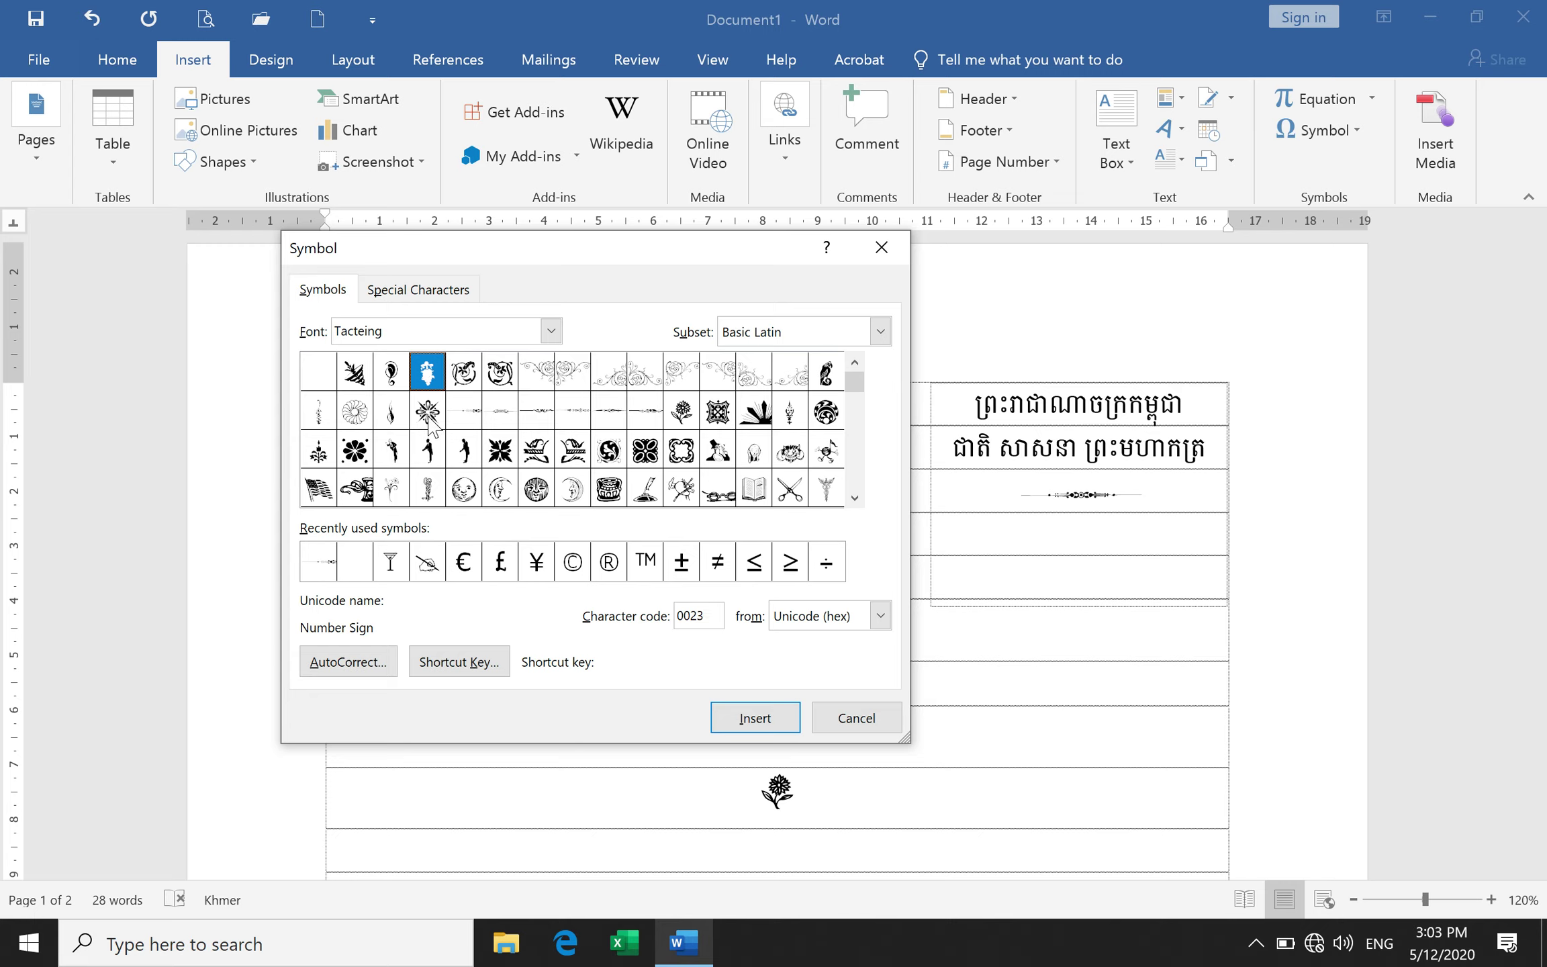
left_click(350, 383)
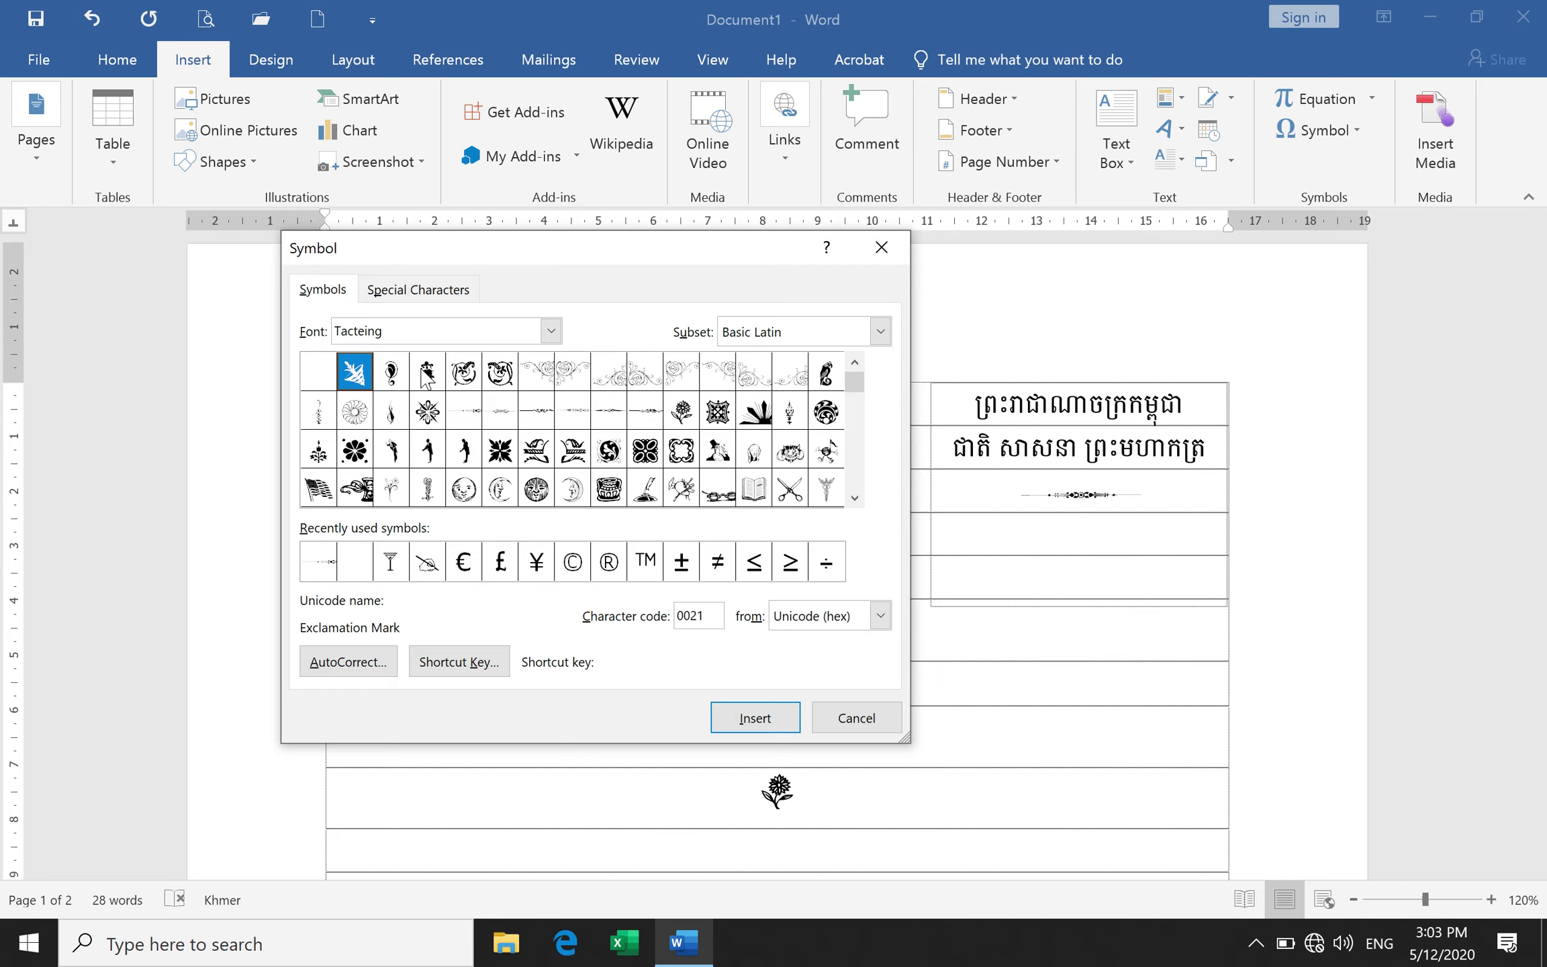
left_click(412, 387)
left_click(498, 375)
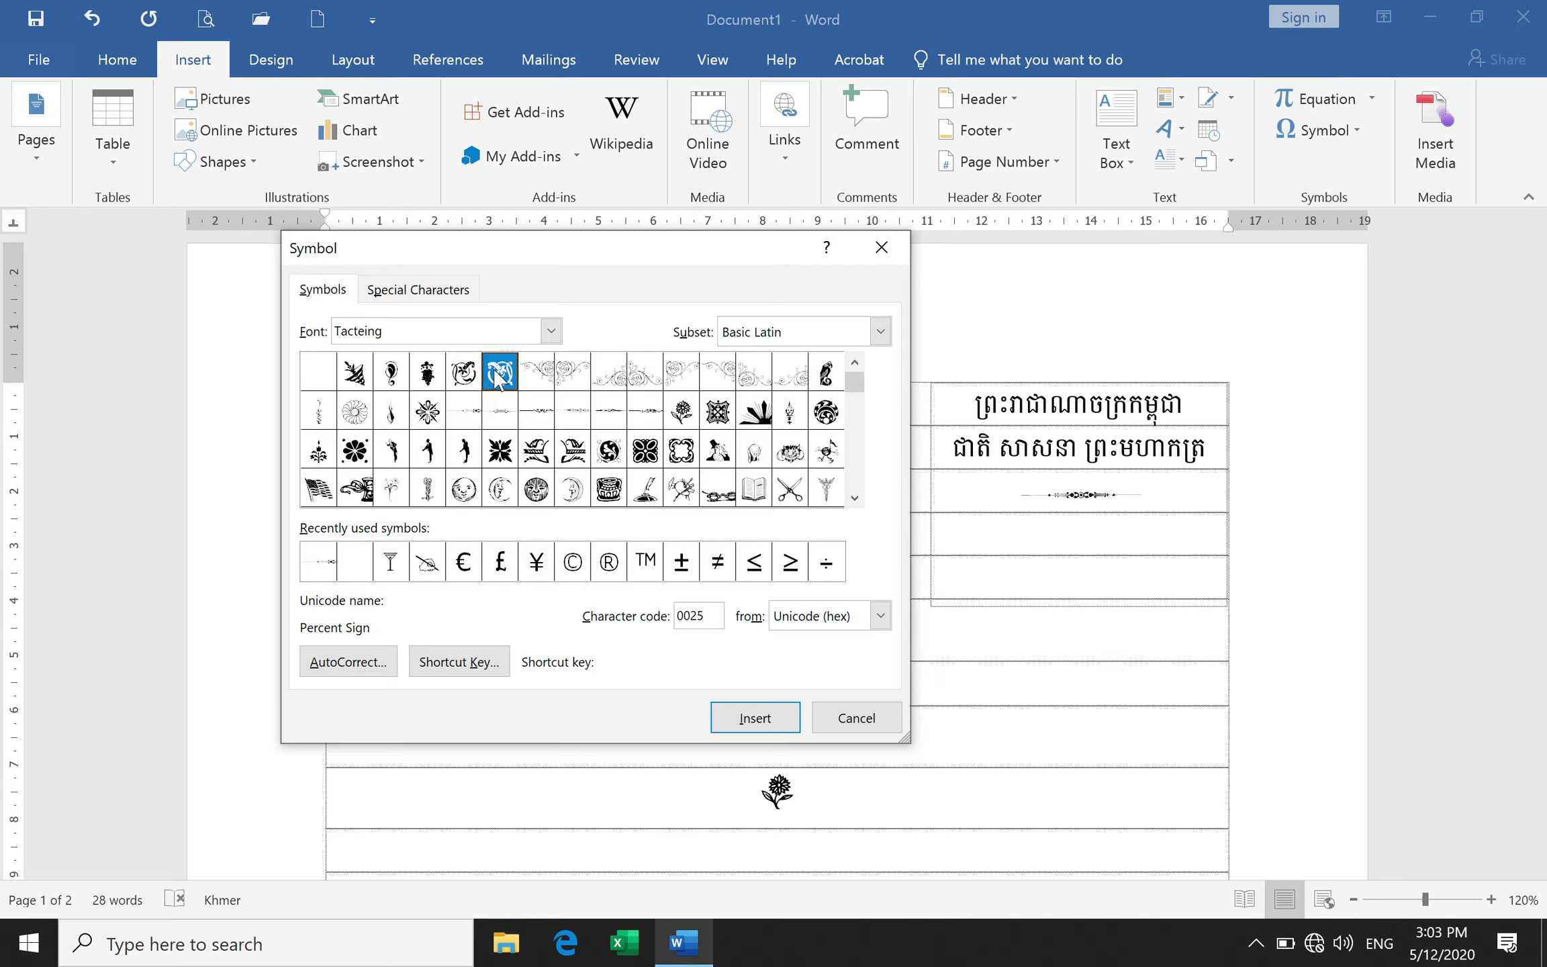
left_click(565, 379)
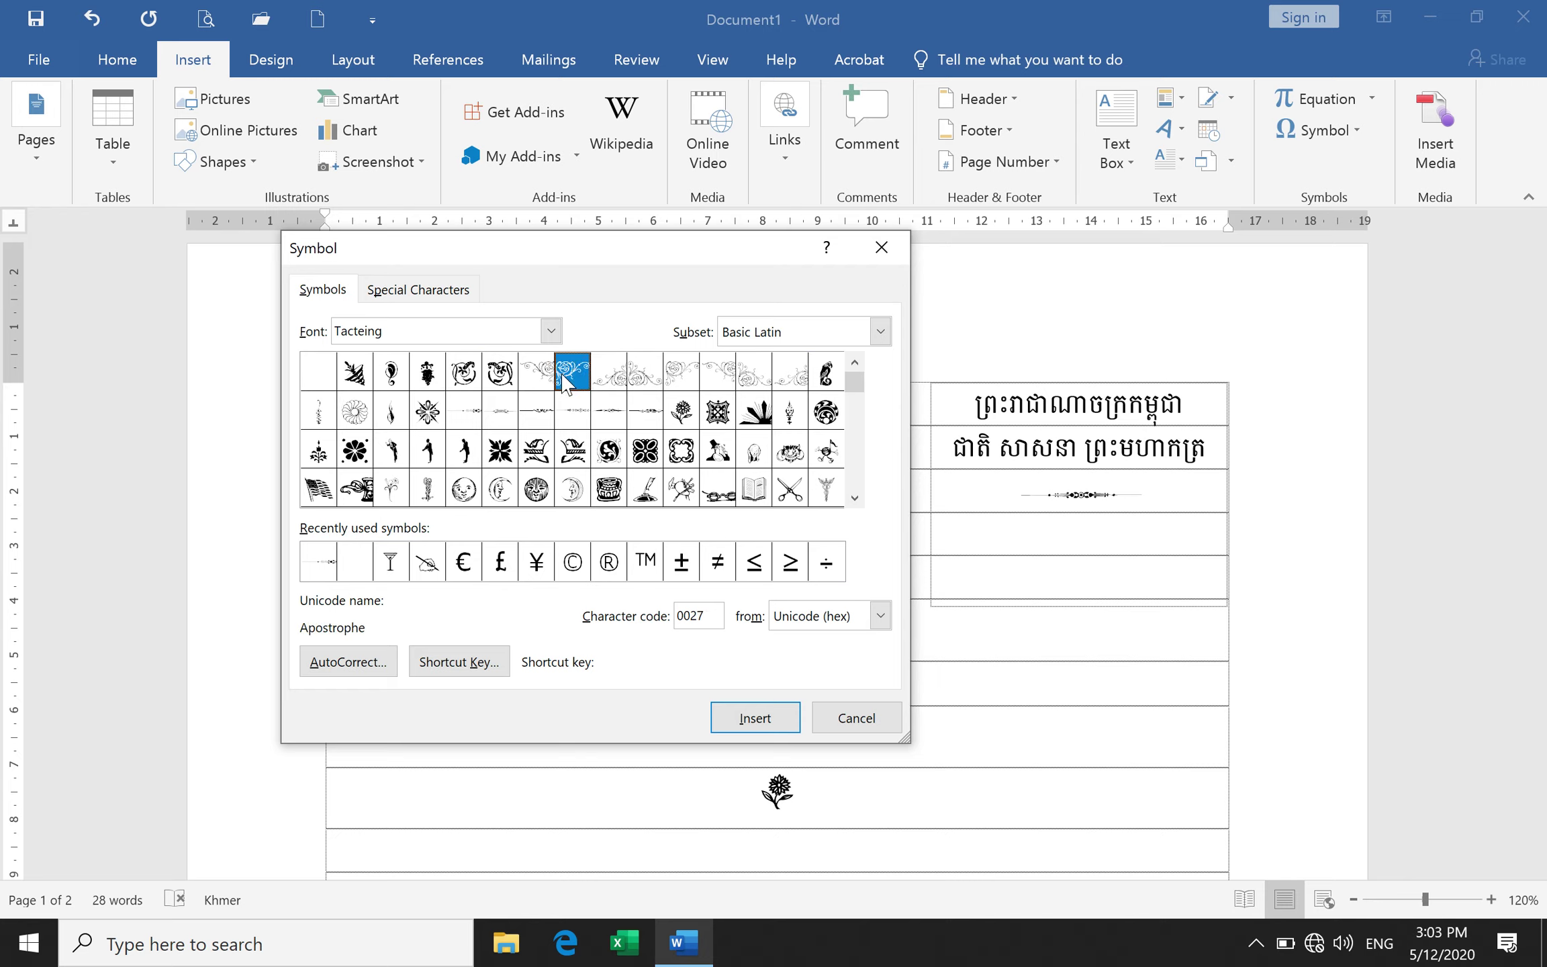
left_click(623, 380)
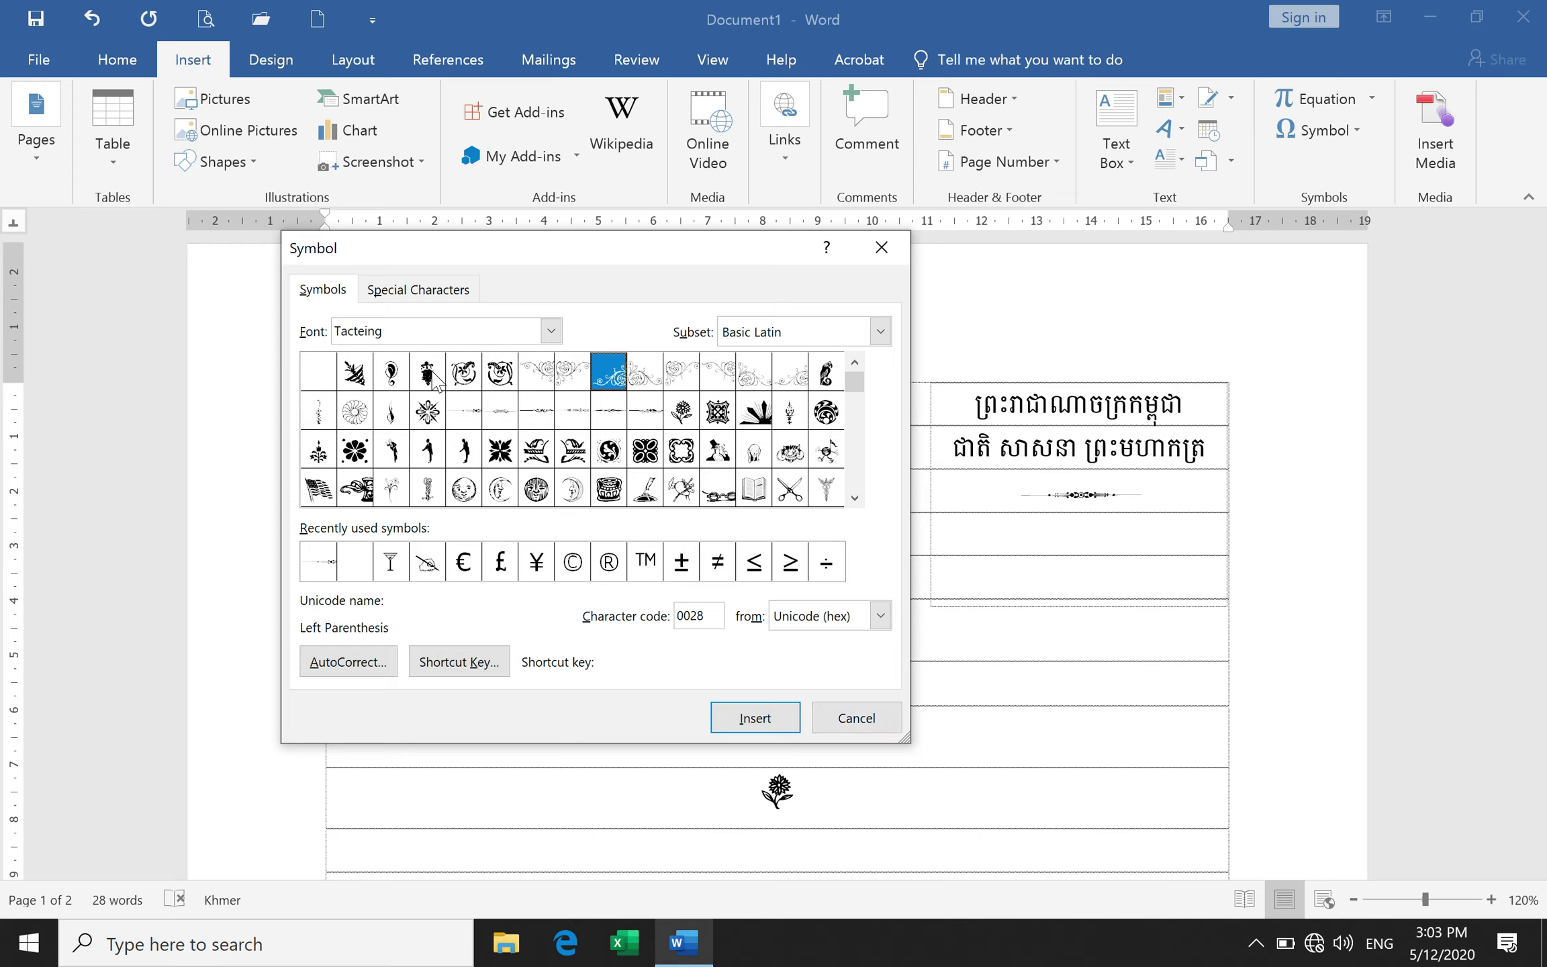
Check the star ornament and glyph 0022, cancel the chooser, and add an empty row below the heading.
left_click(417, 401)
left_click(401, 381)
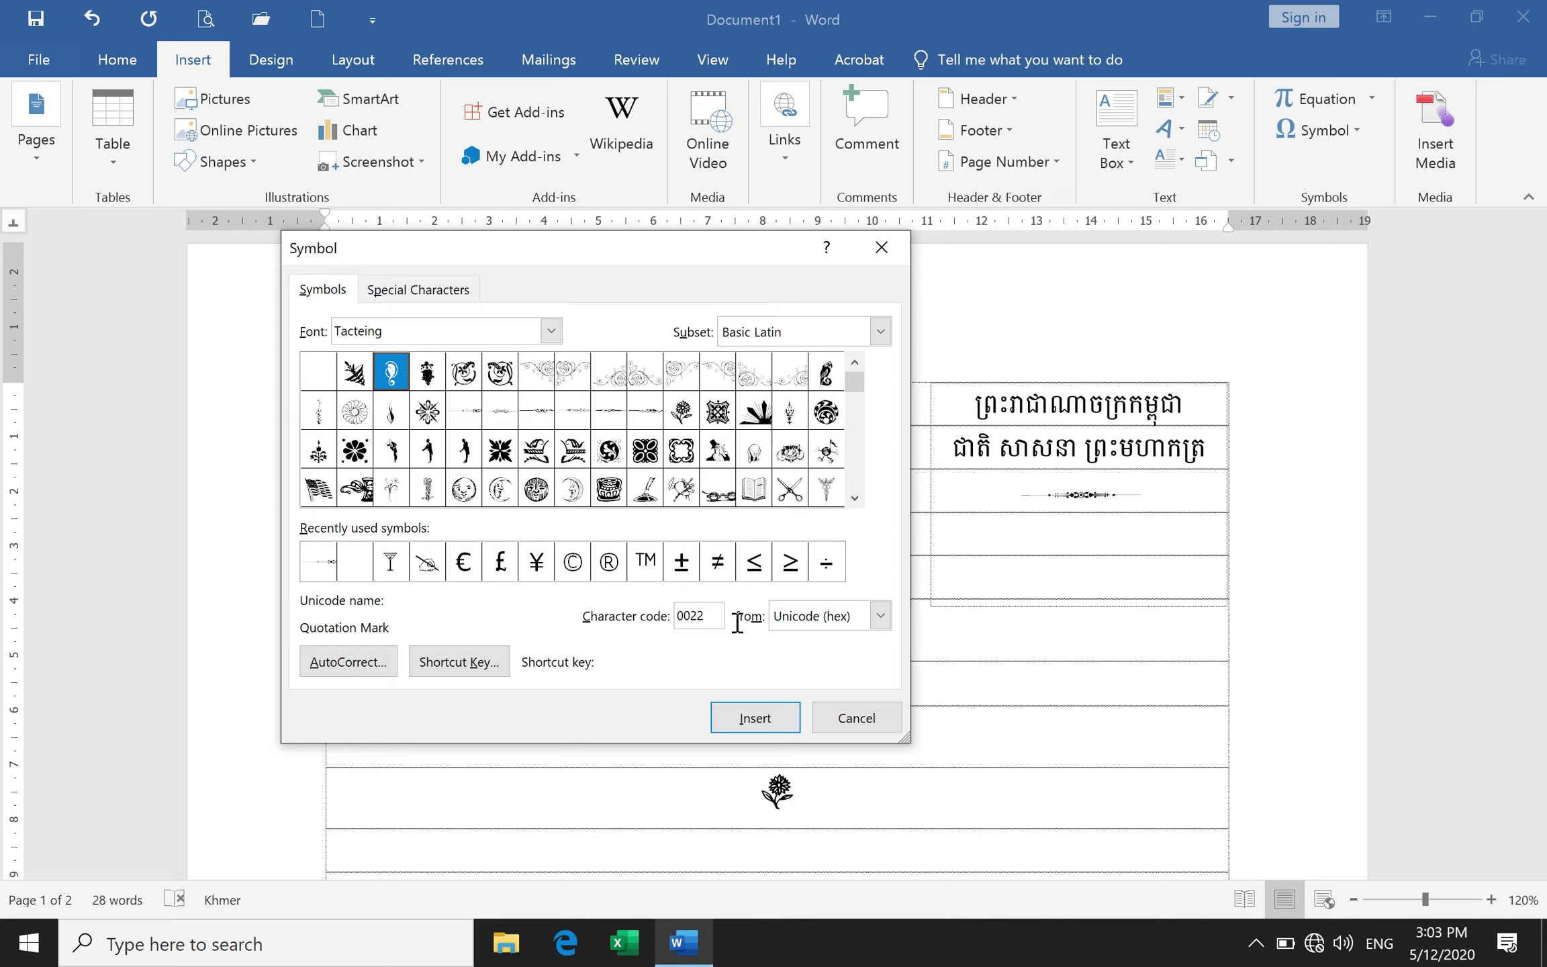
left_click(840, 717)
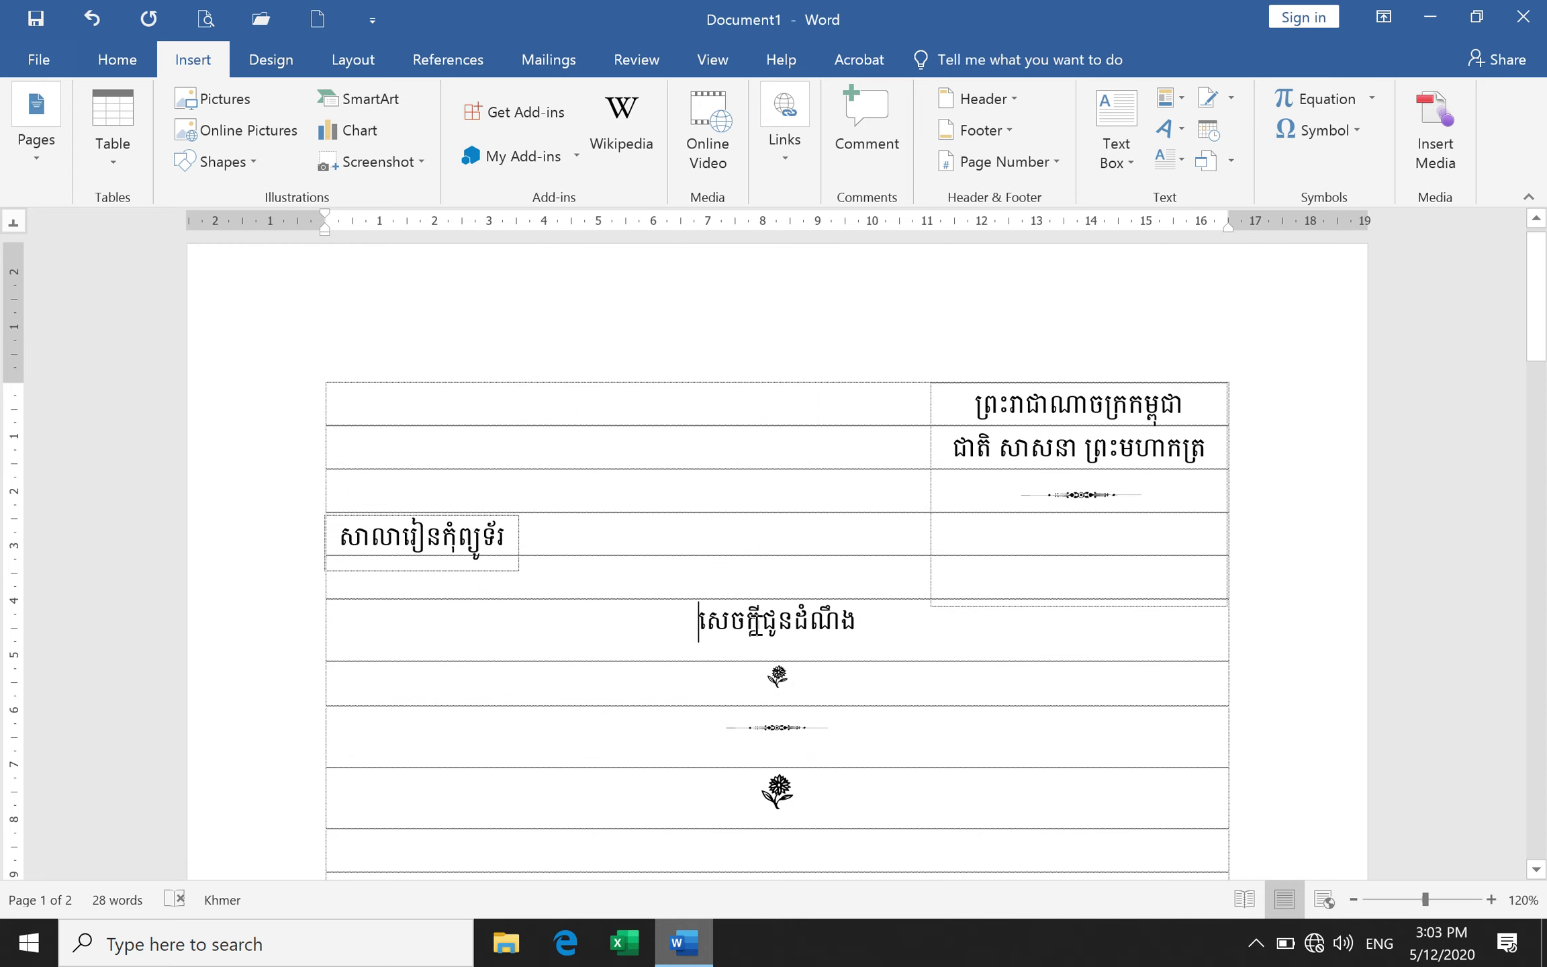
key("Return")
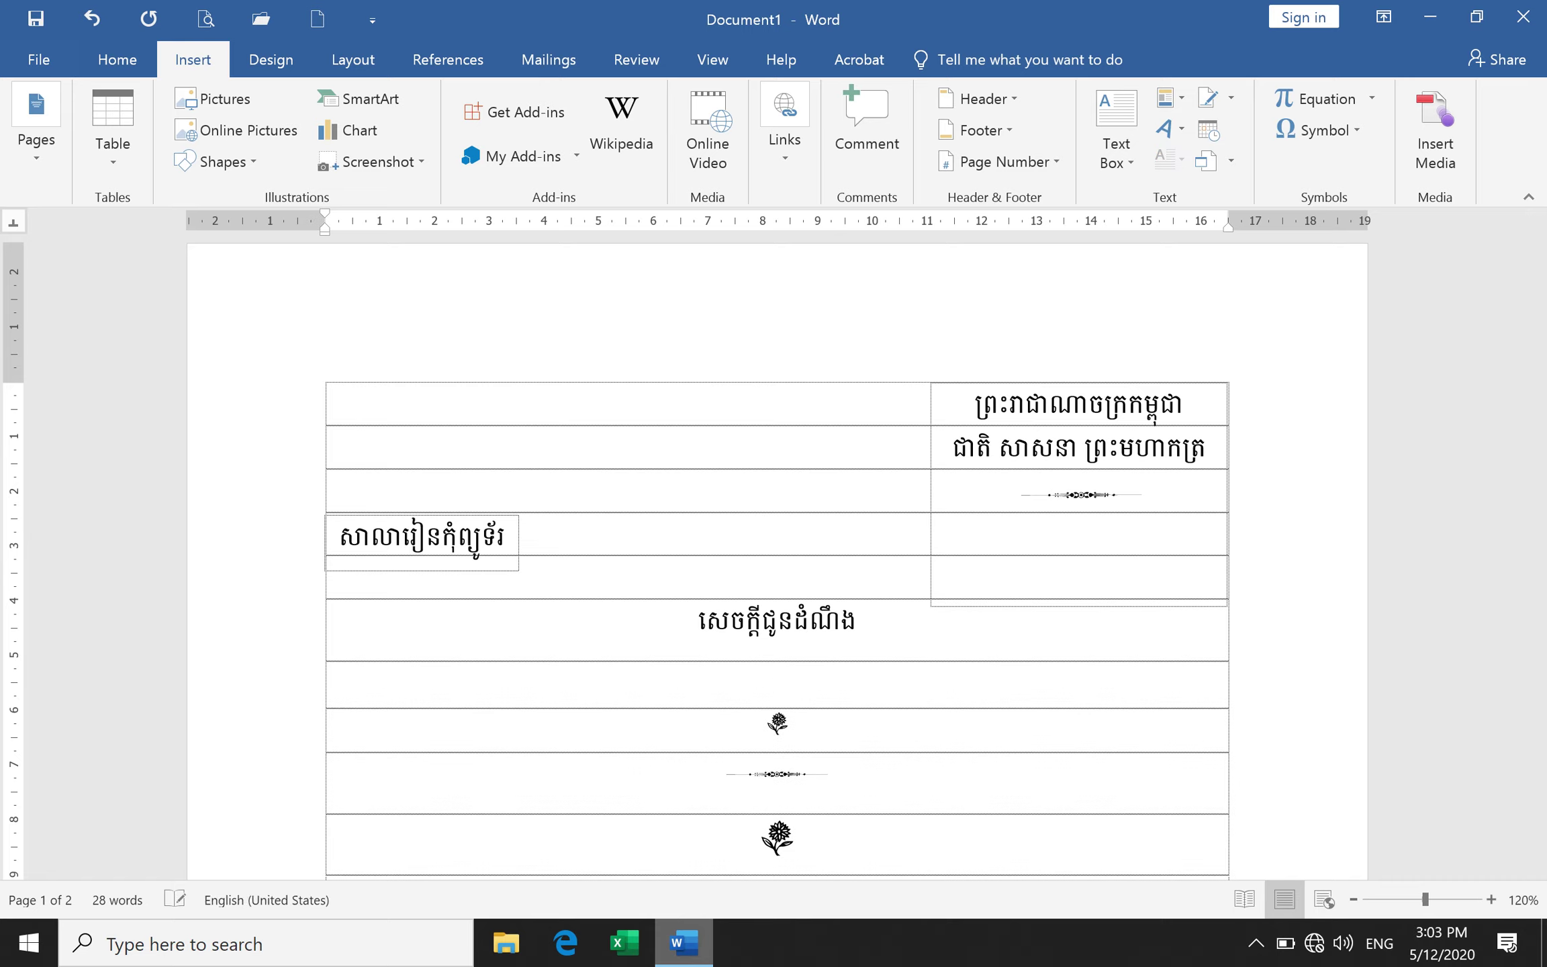
type("22")
key("shift+Left")
key("shift+Left")
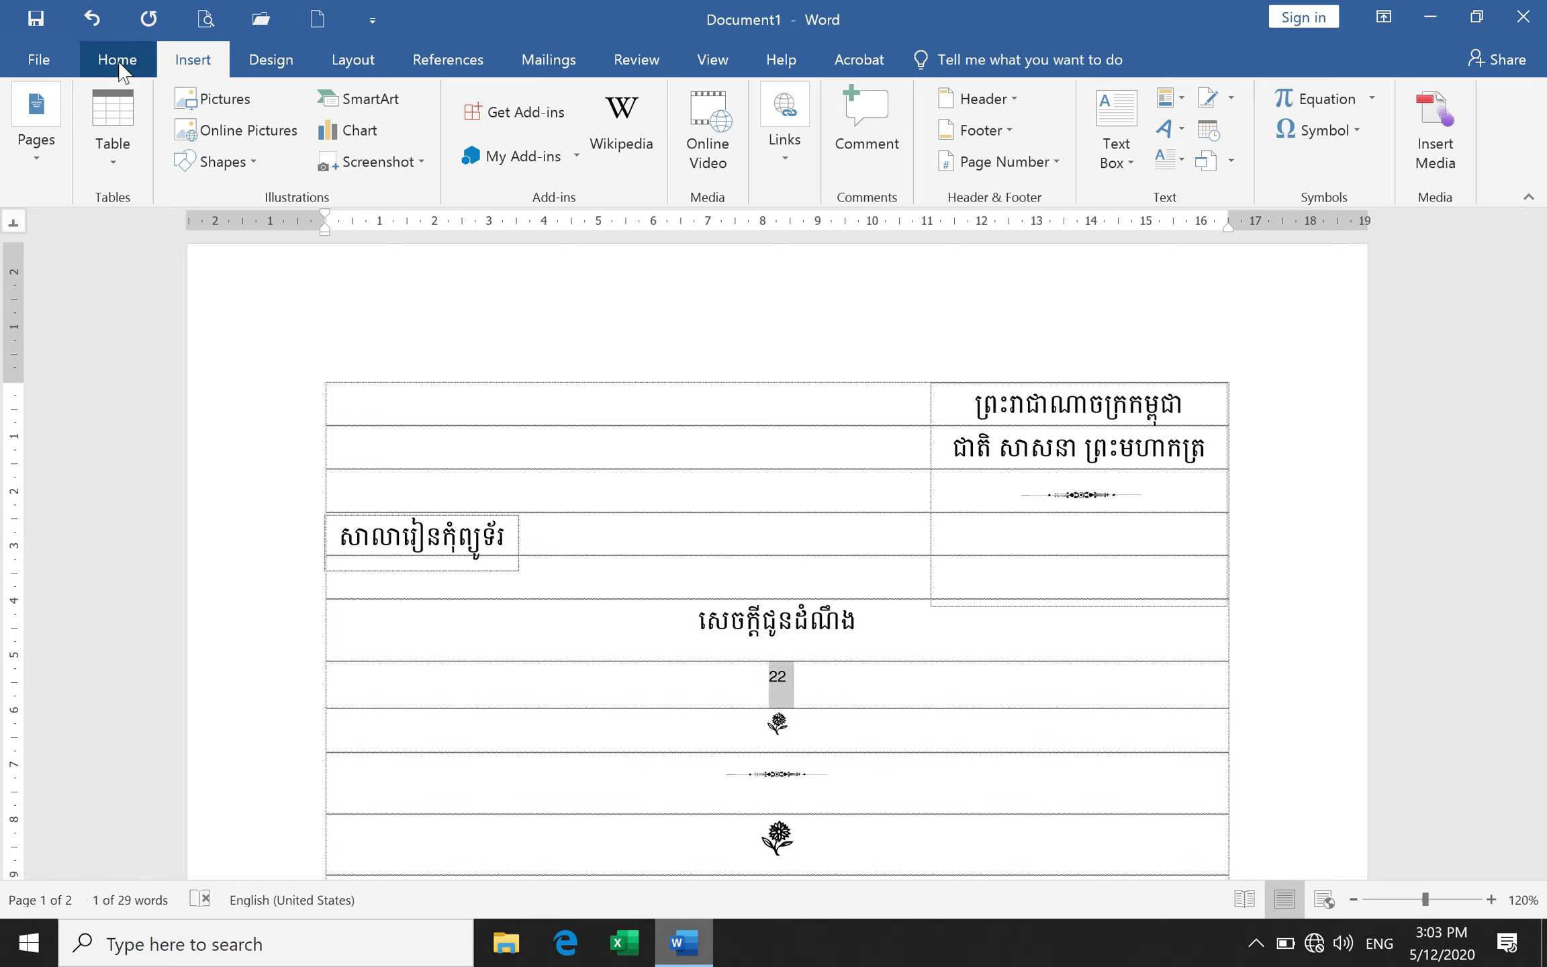
left_click(114, 59)
left_click(263, 113)
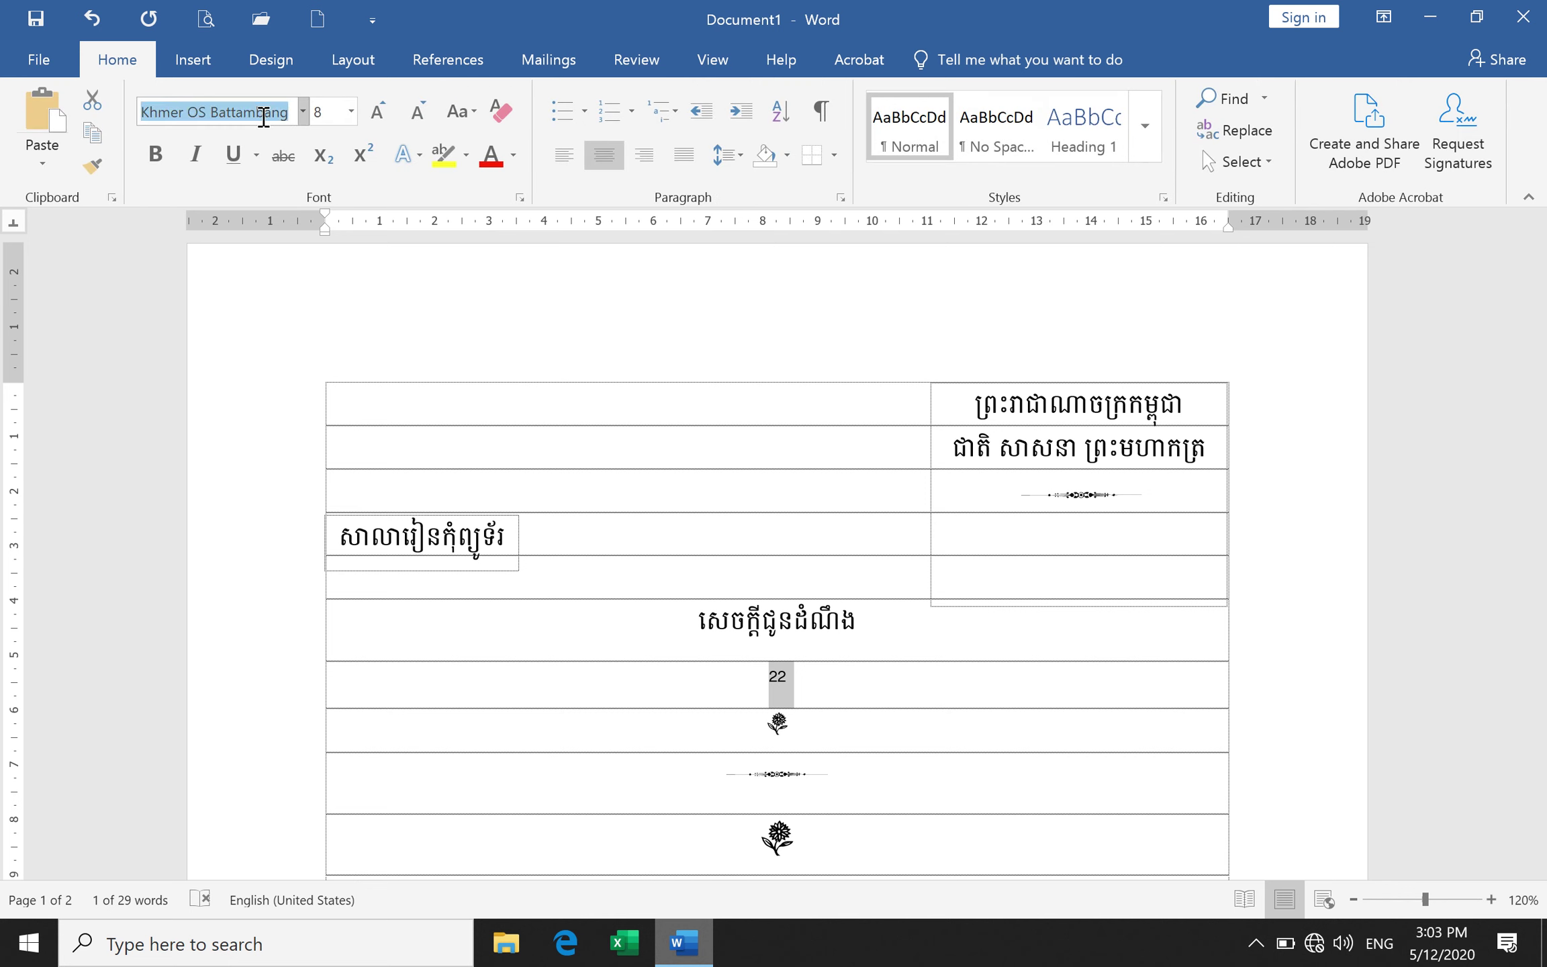
type("Tacteing")
key("Return")
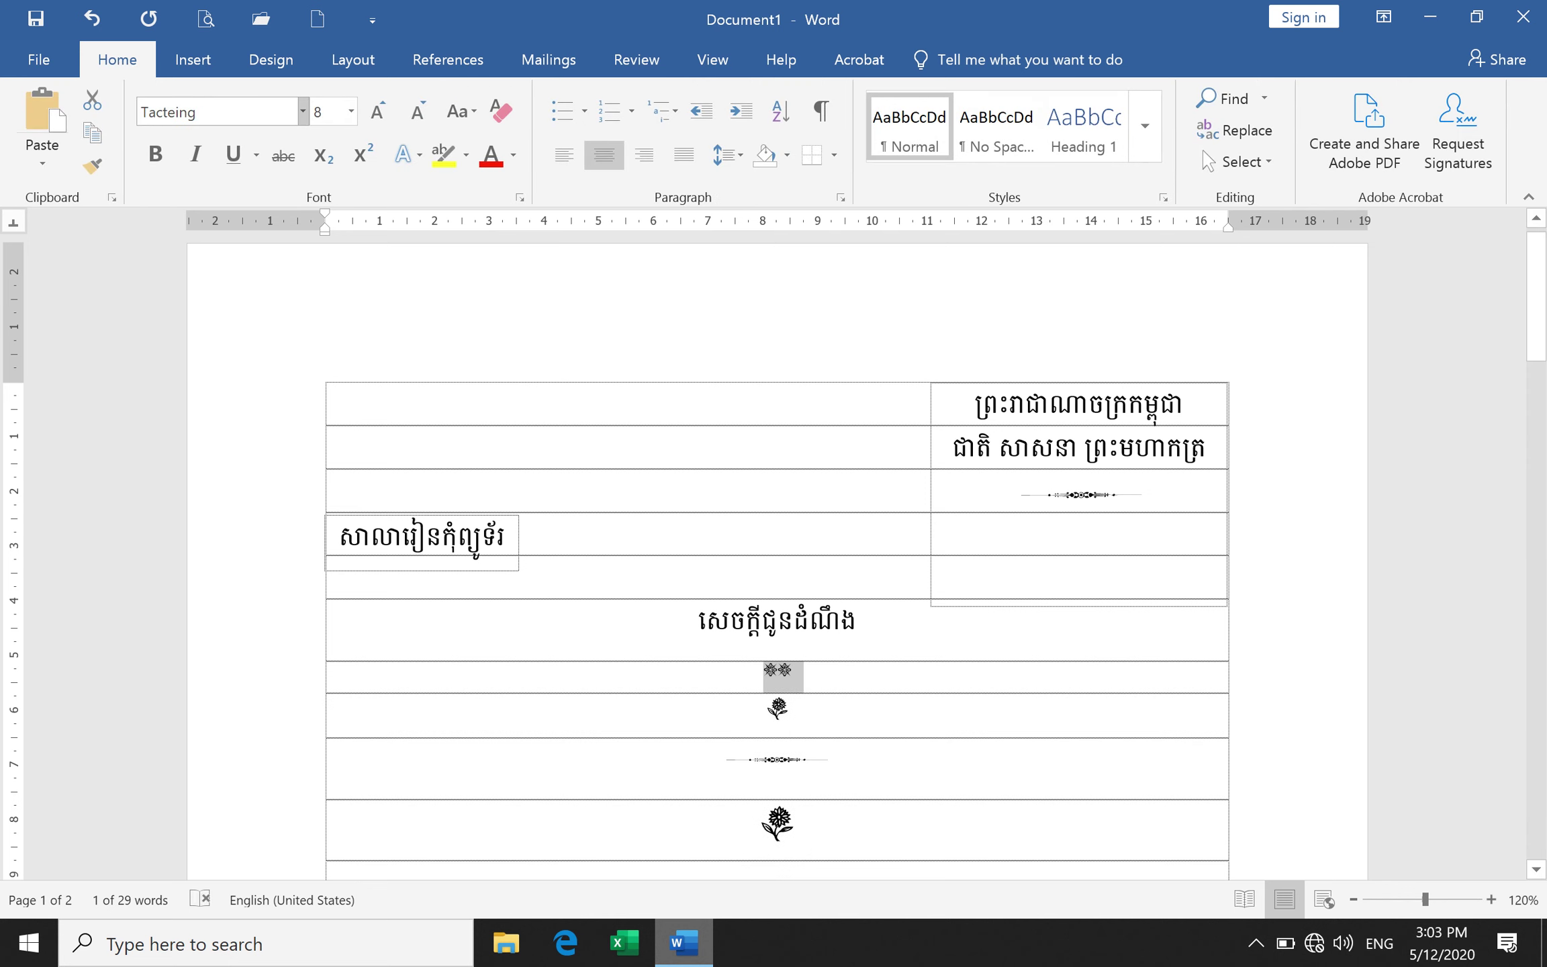
left_click(794, 682)
key("BackSpace")
key("BackSpace")
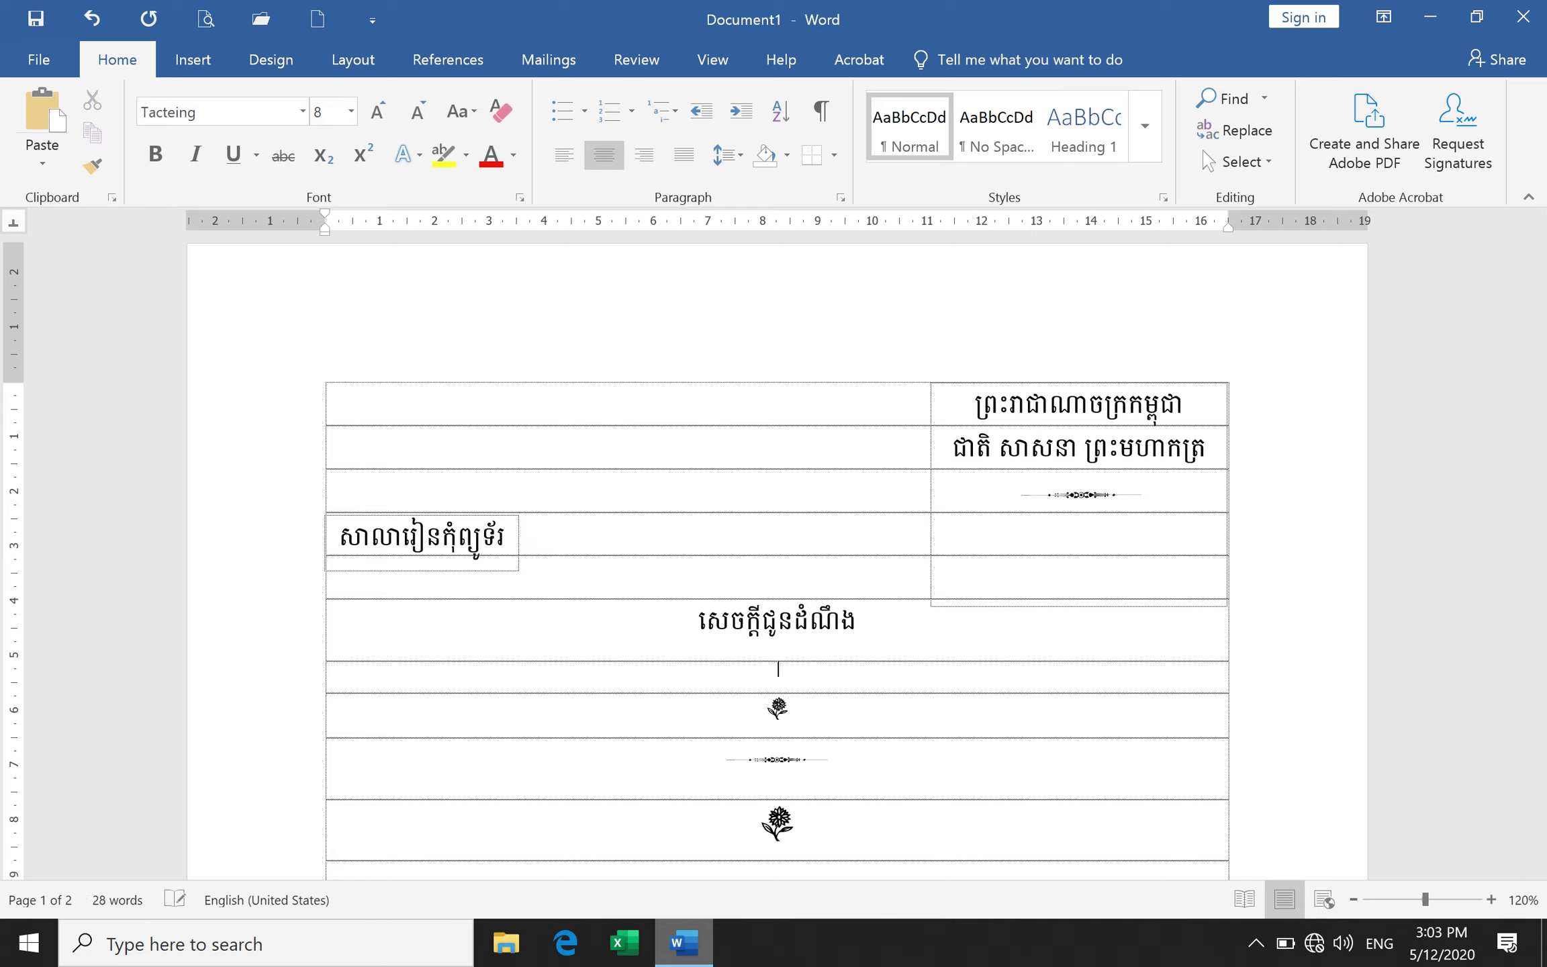
type("22")
key("BackSpace")
key("BackSpace")
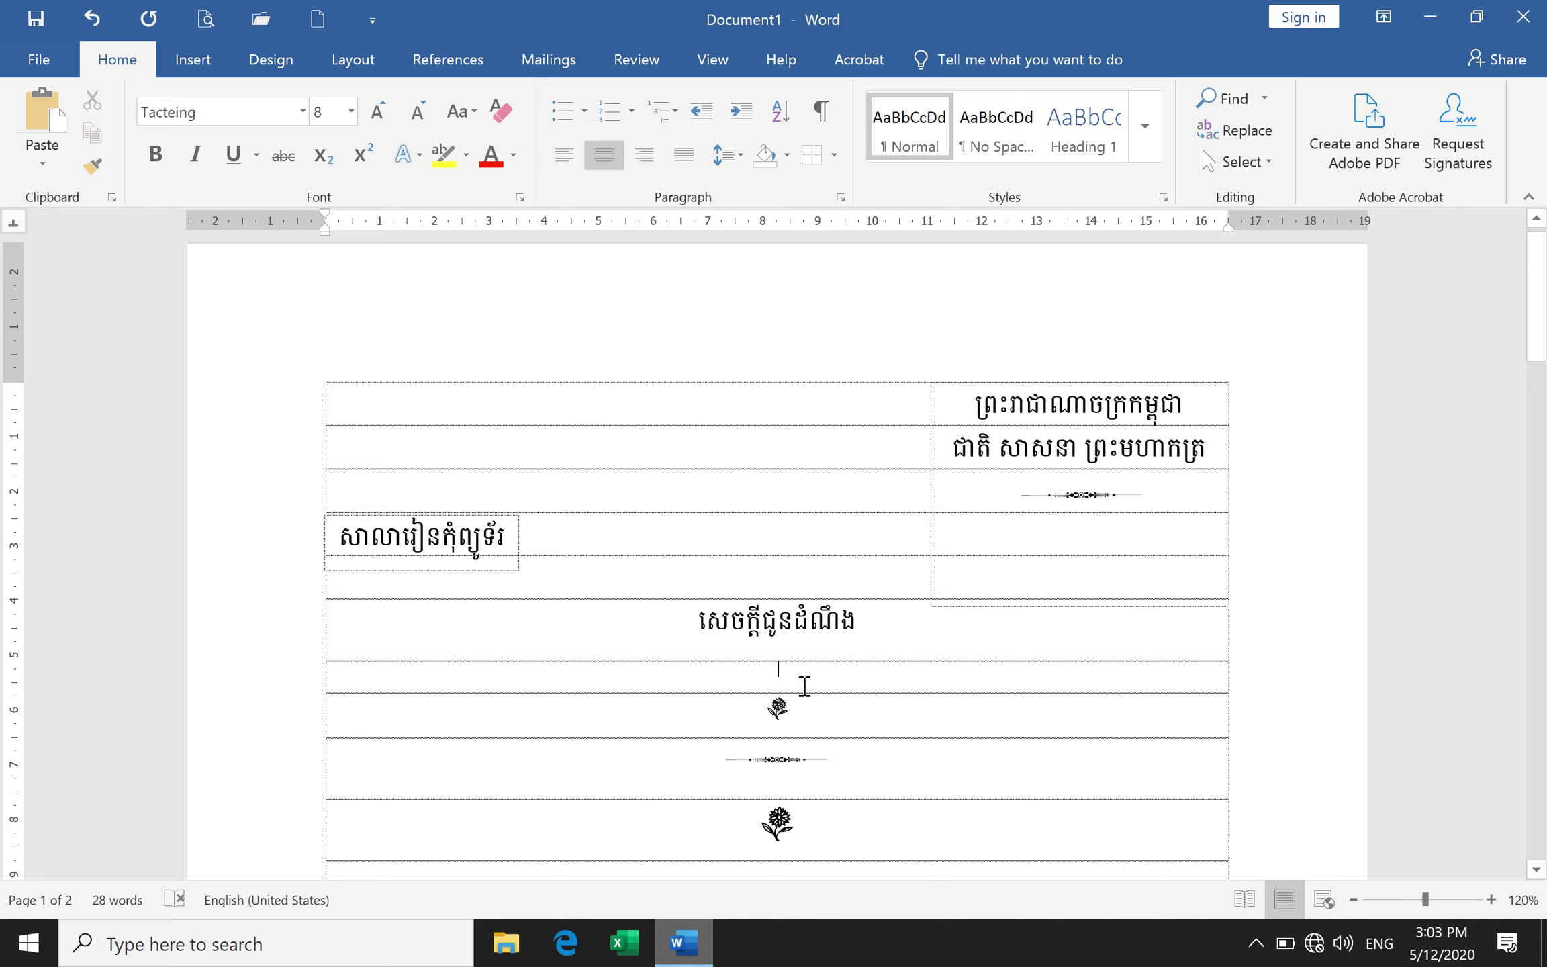
left_click(193, 59)
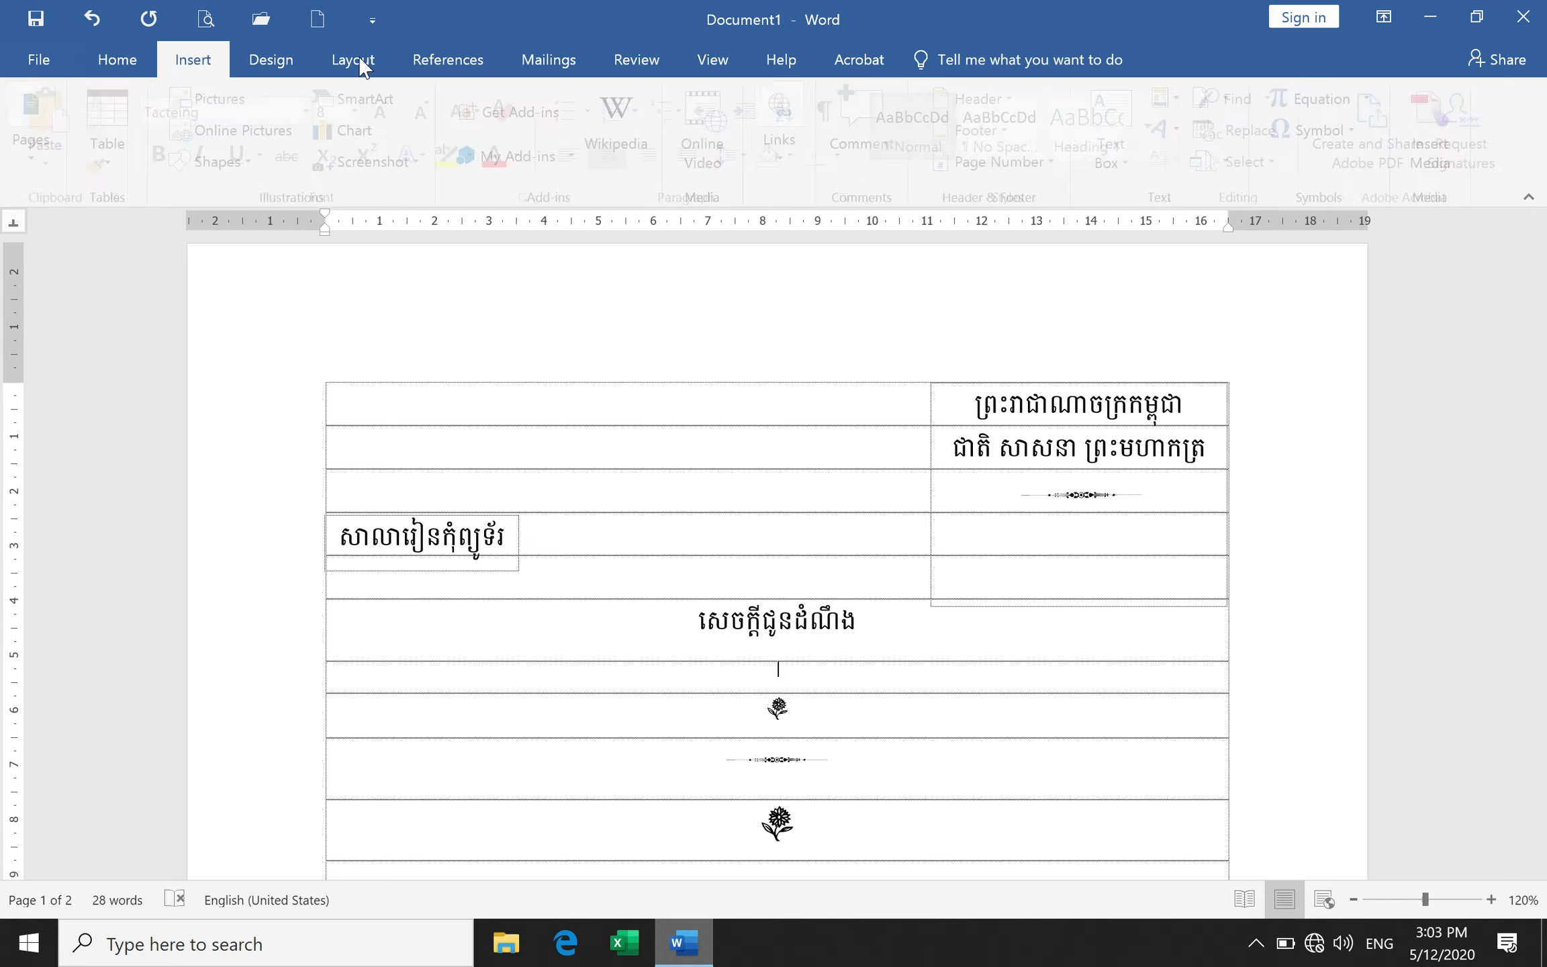
In More Symbols with Unicode (hex) codes, pick Tacteing glyph 0021 for a shortcut key.
left_click(1339, 129)
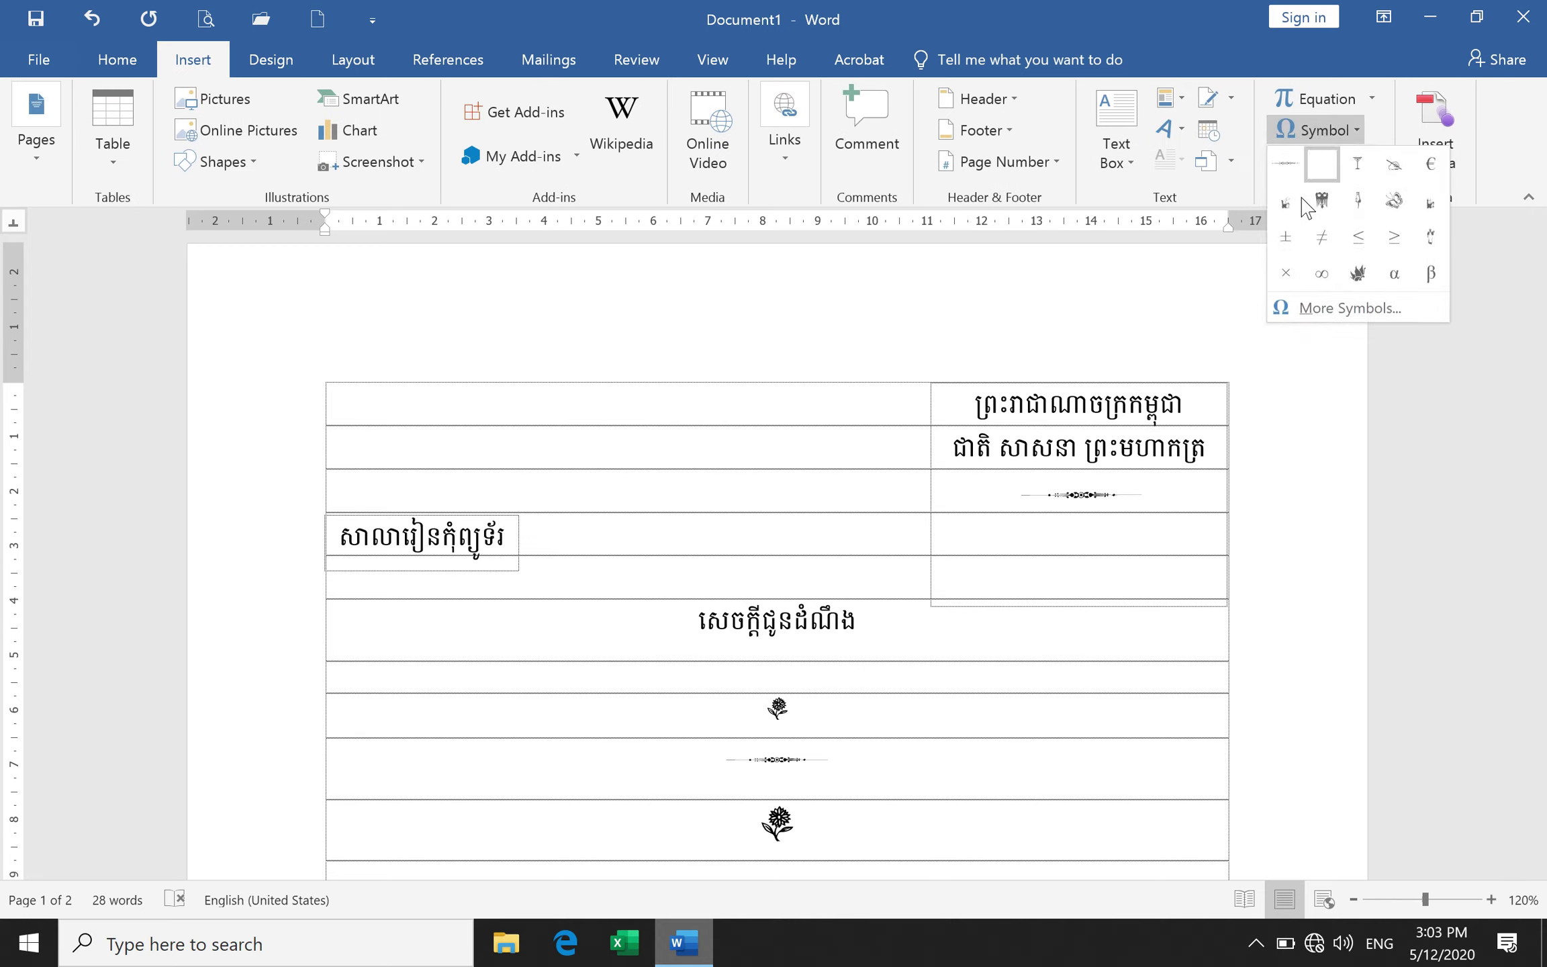
left_click(1332, 309)
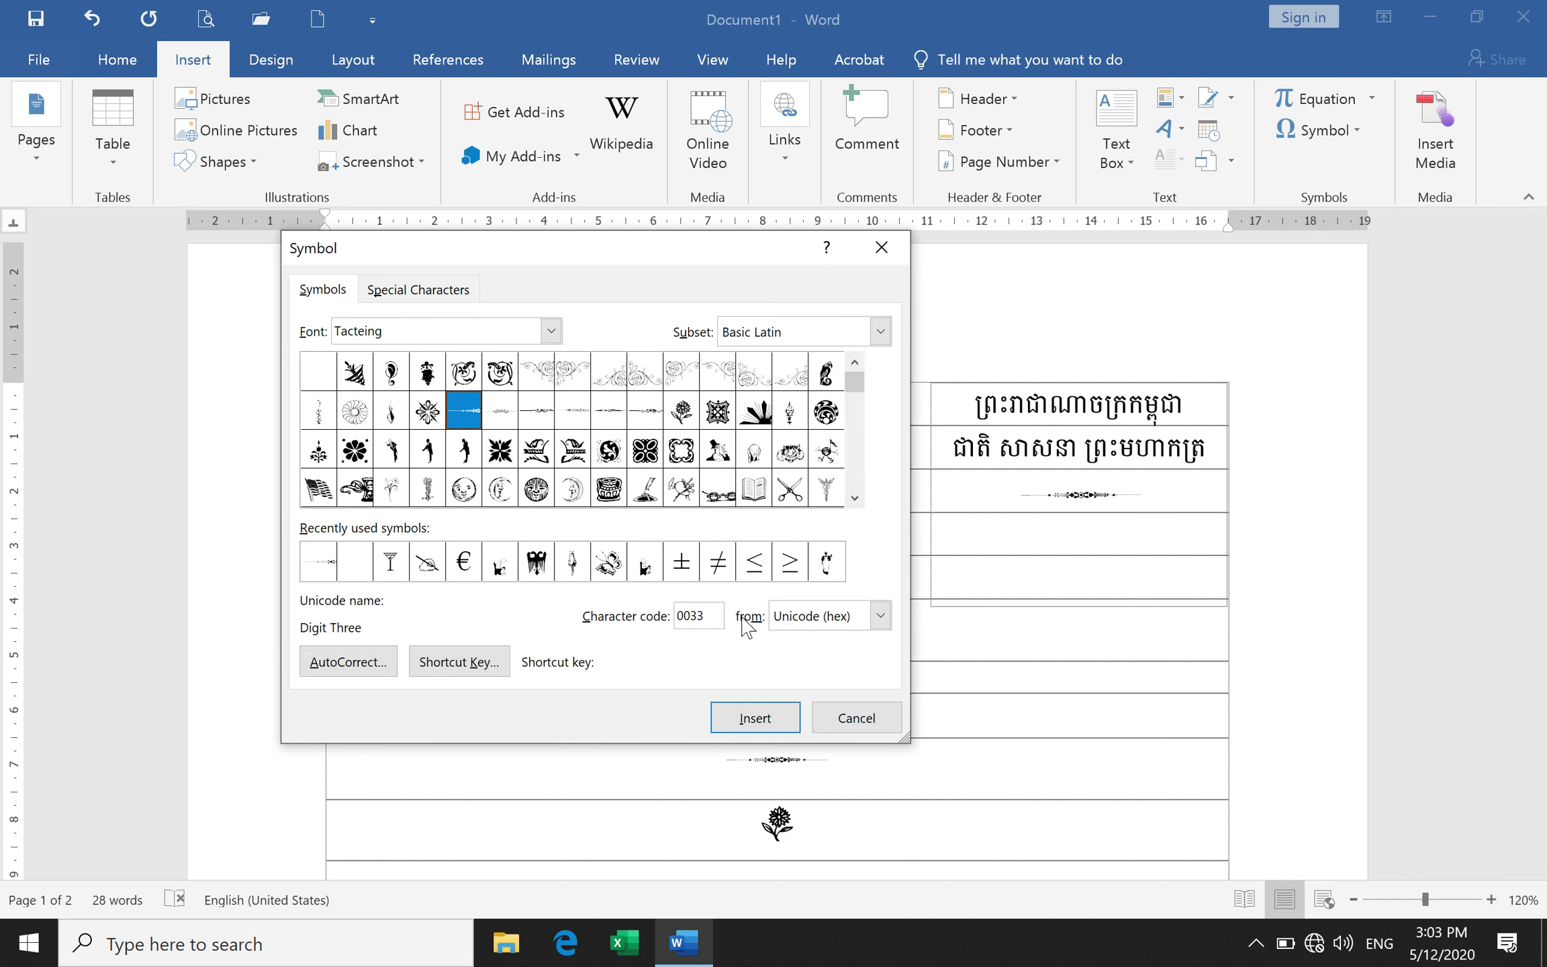
left_click(880, 616)
left_click(779, 635)
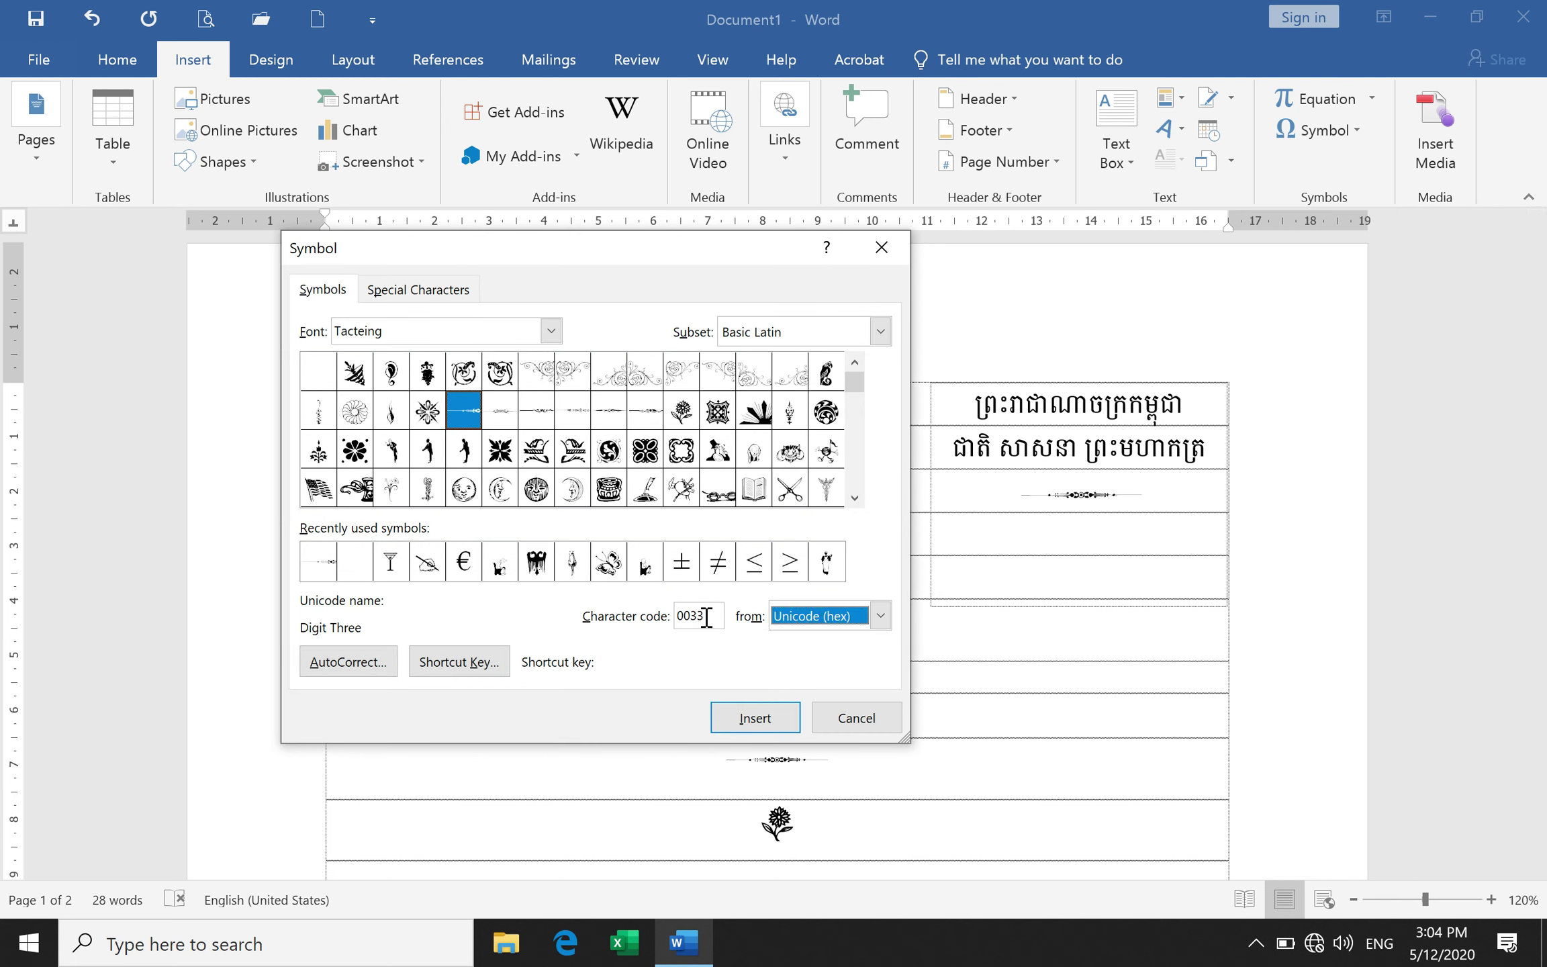
left_click(363, 376)
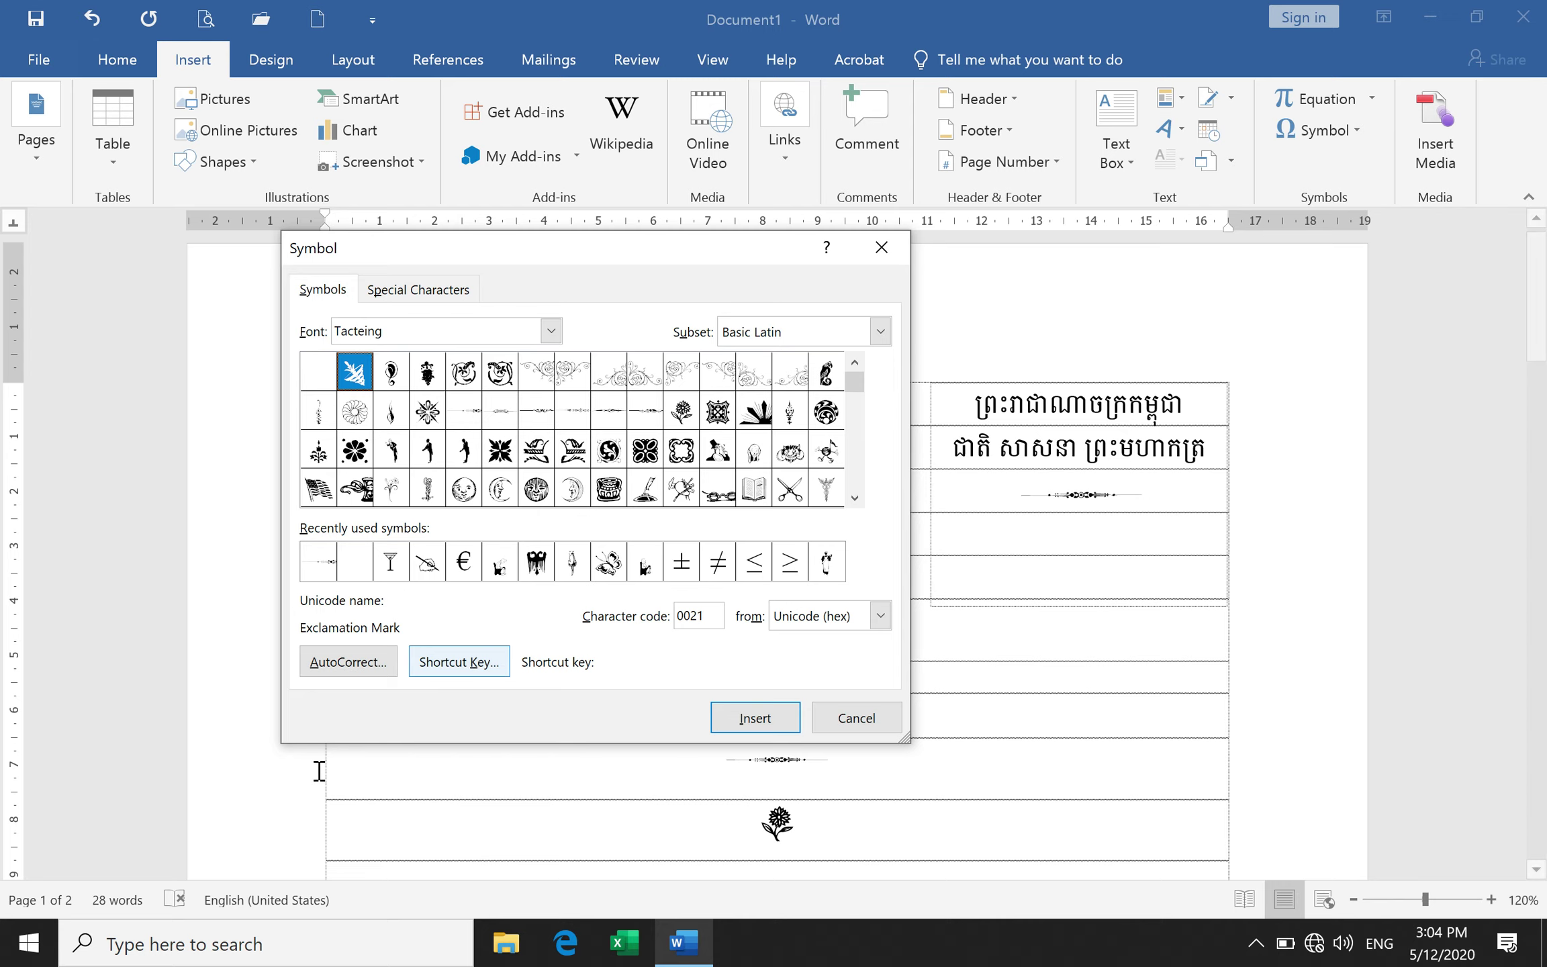
left_click(459, 665)
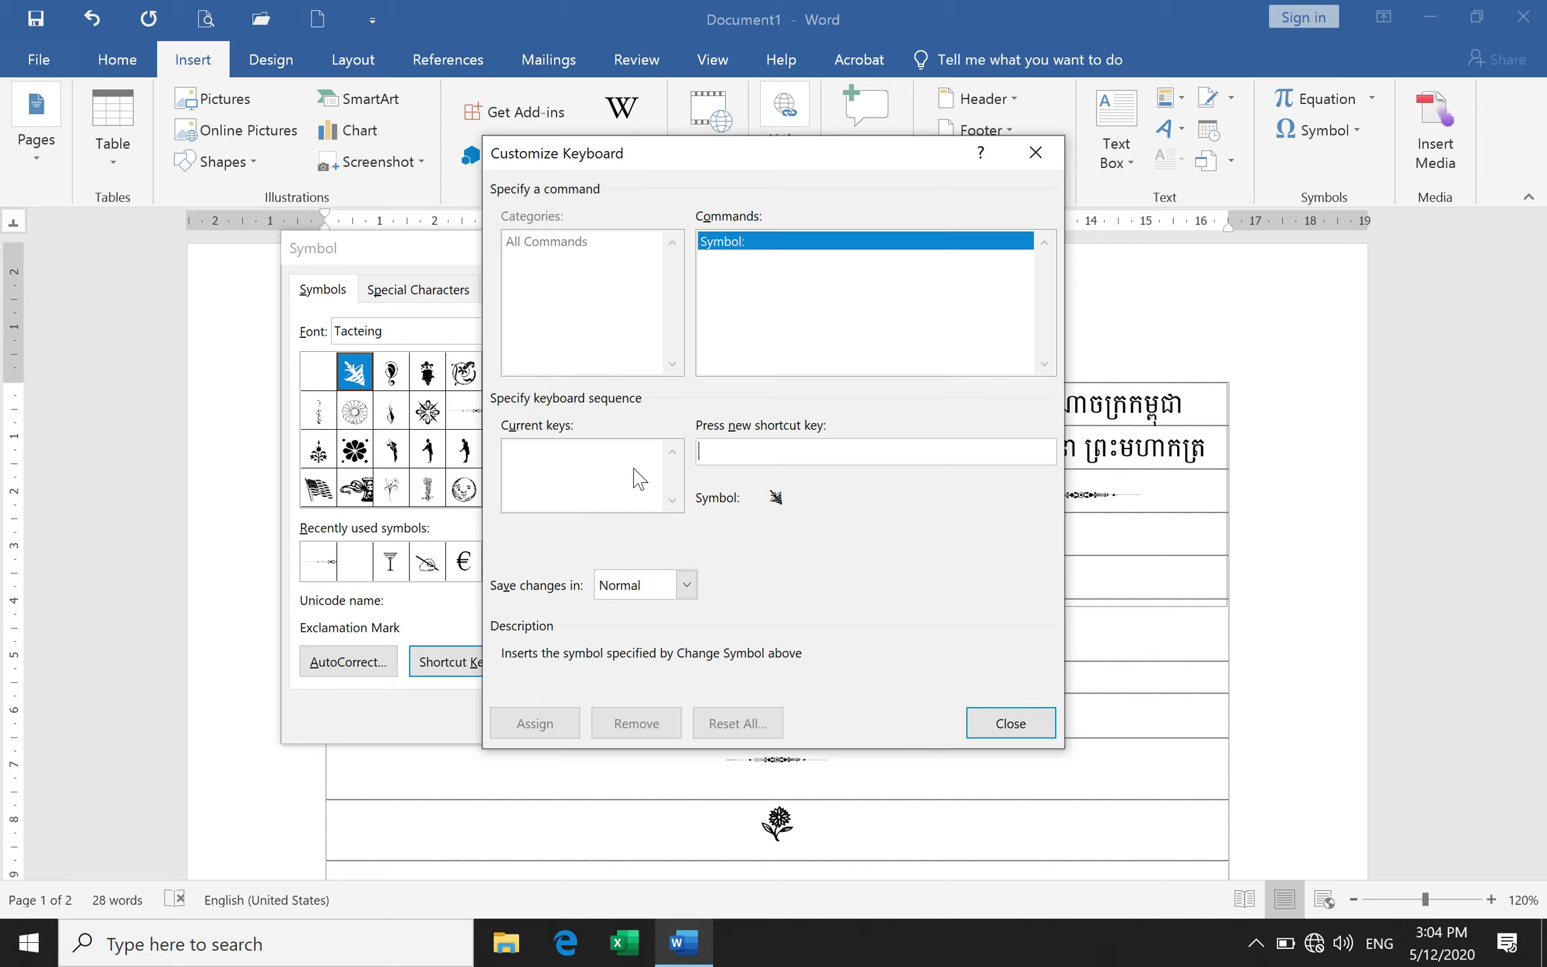
Set the new keyboard shortcut to be saved in the Normal template.
key("XF86MonBrightnessUp")
left_click(577, 448)
left_click(685, 585)
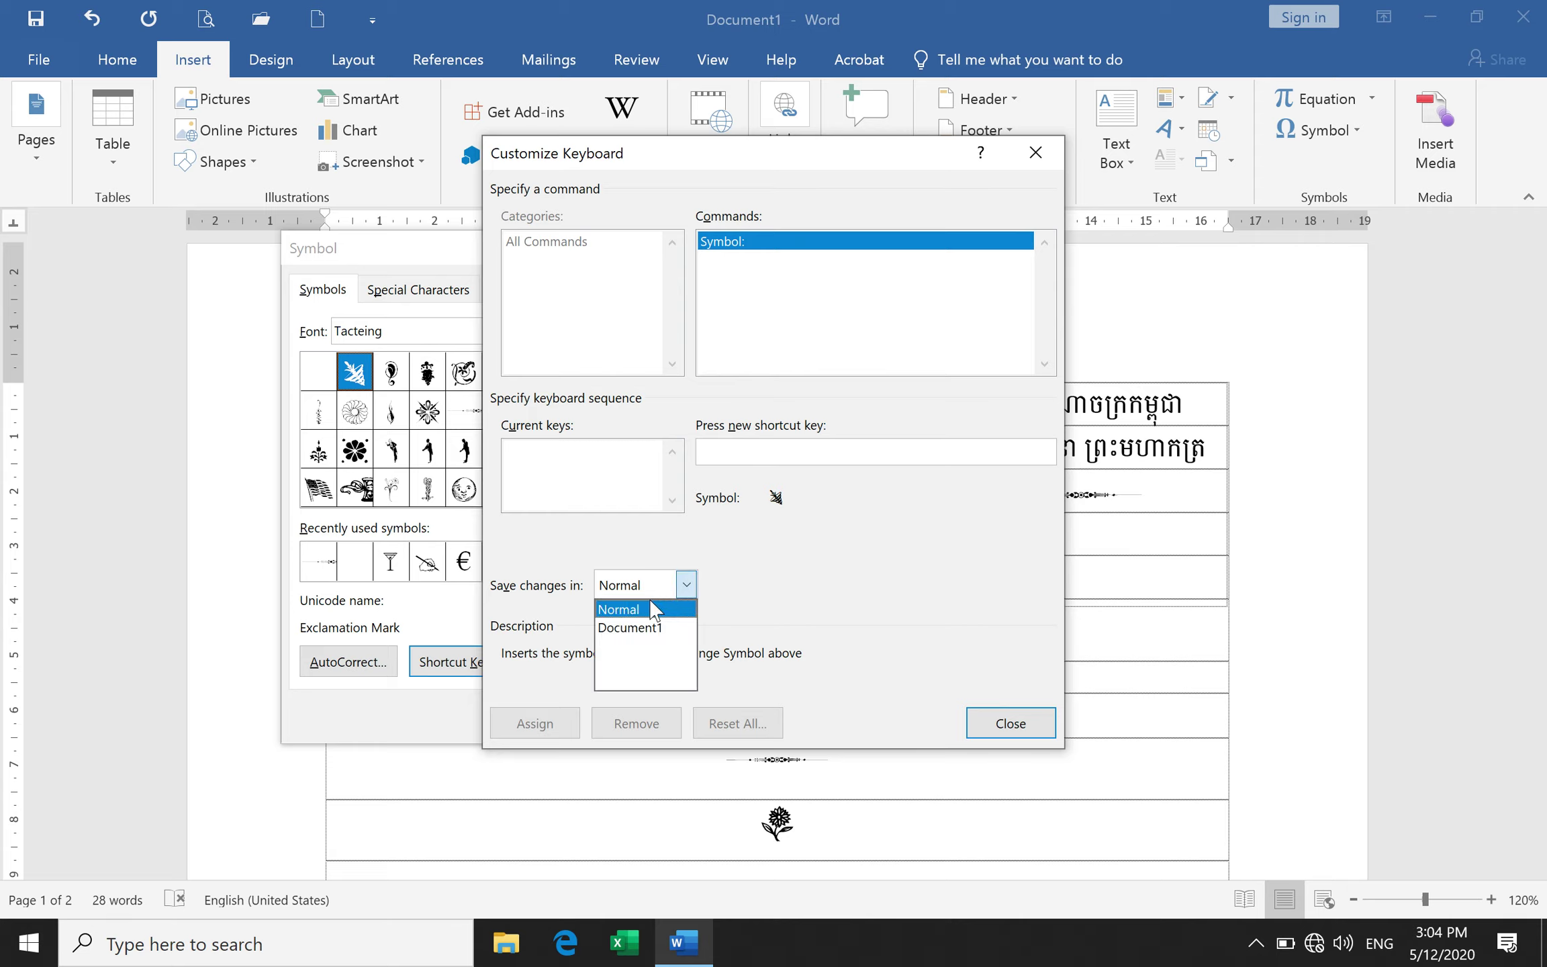
left_click(650, 631)
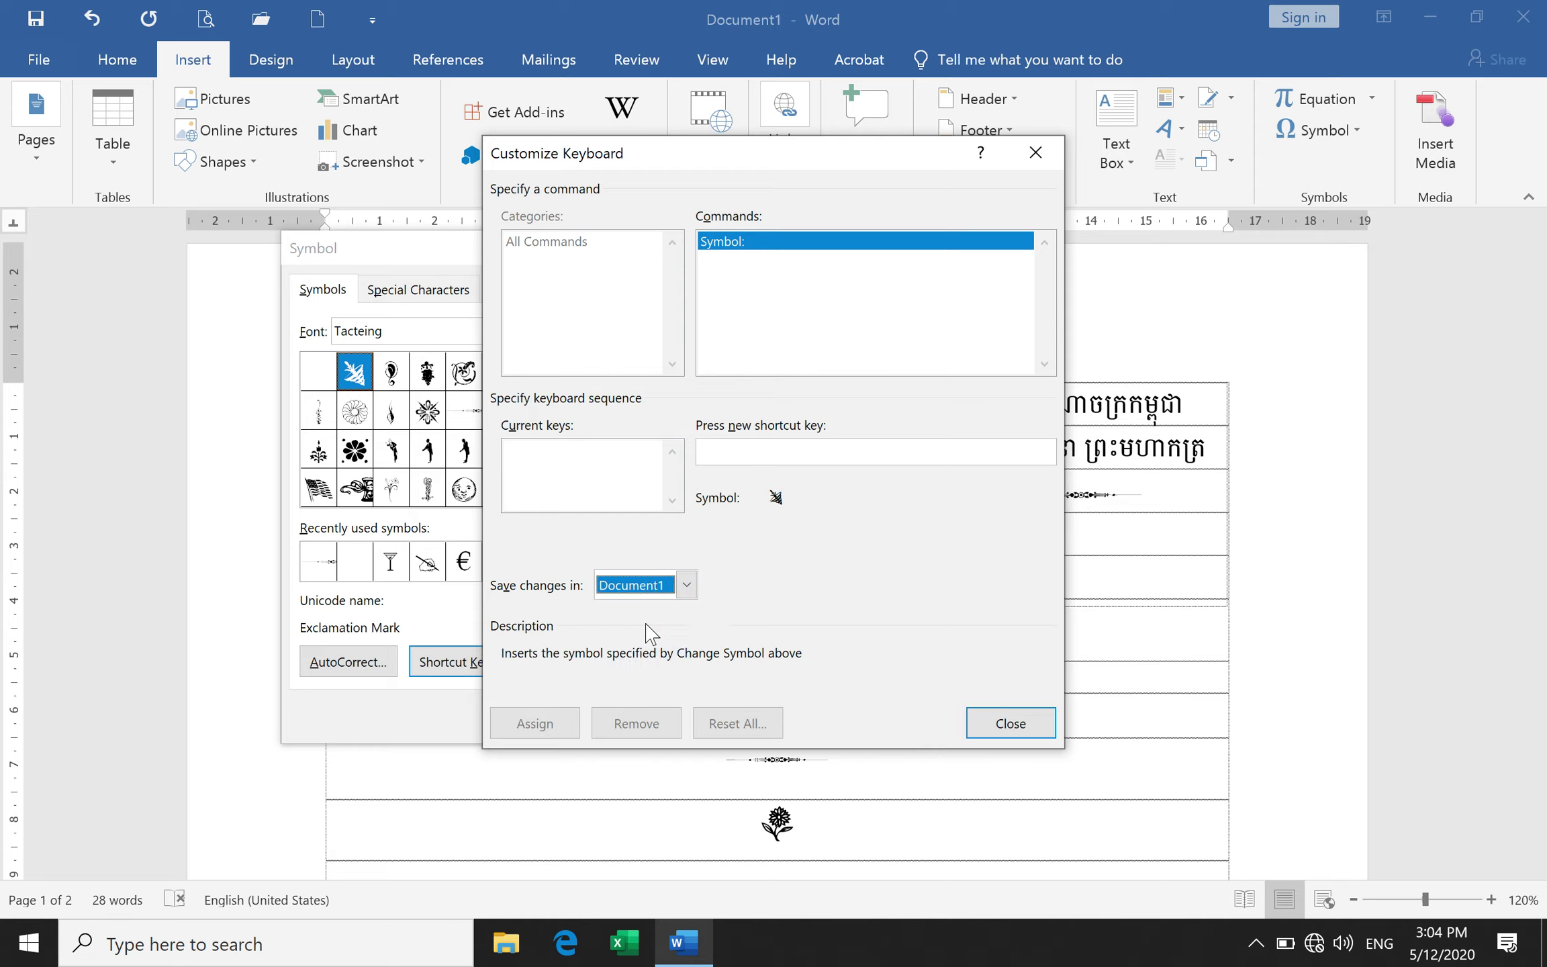
left_click(686, 585)
left_click(658, 612)
Assign Ctrl+1 to the arrow glyph, discarding the conflicting Ctrl+S entry.
left_click(748, 444)
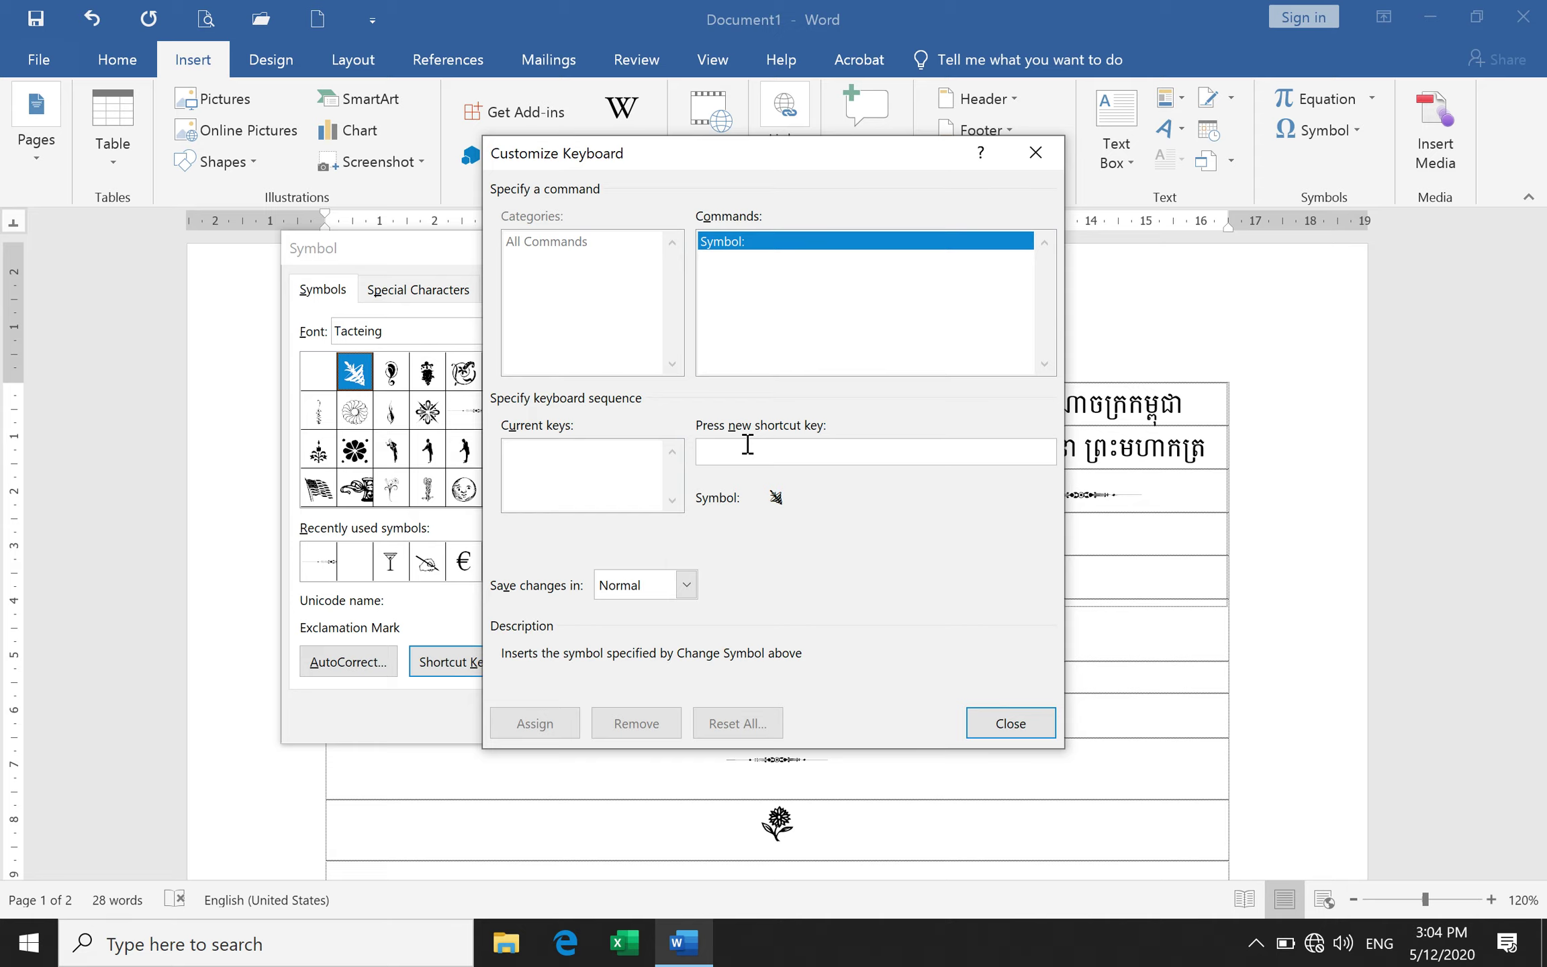
key("ctrl+s")
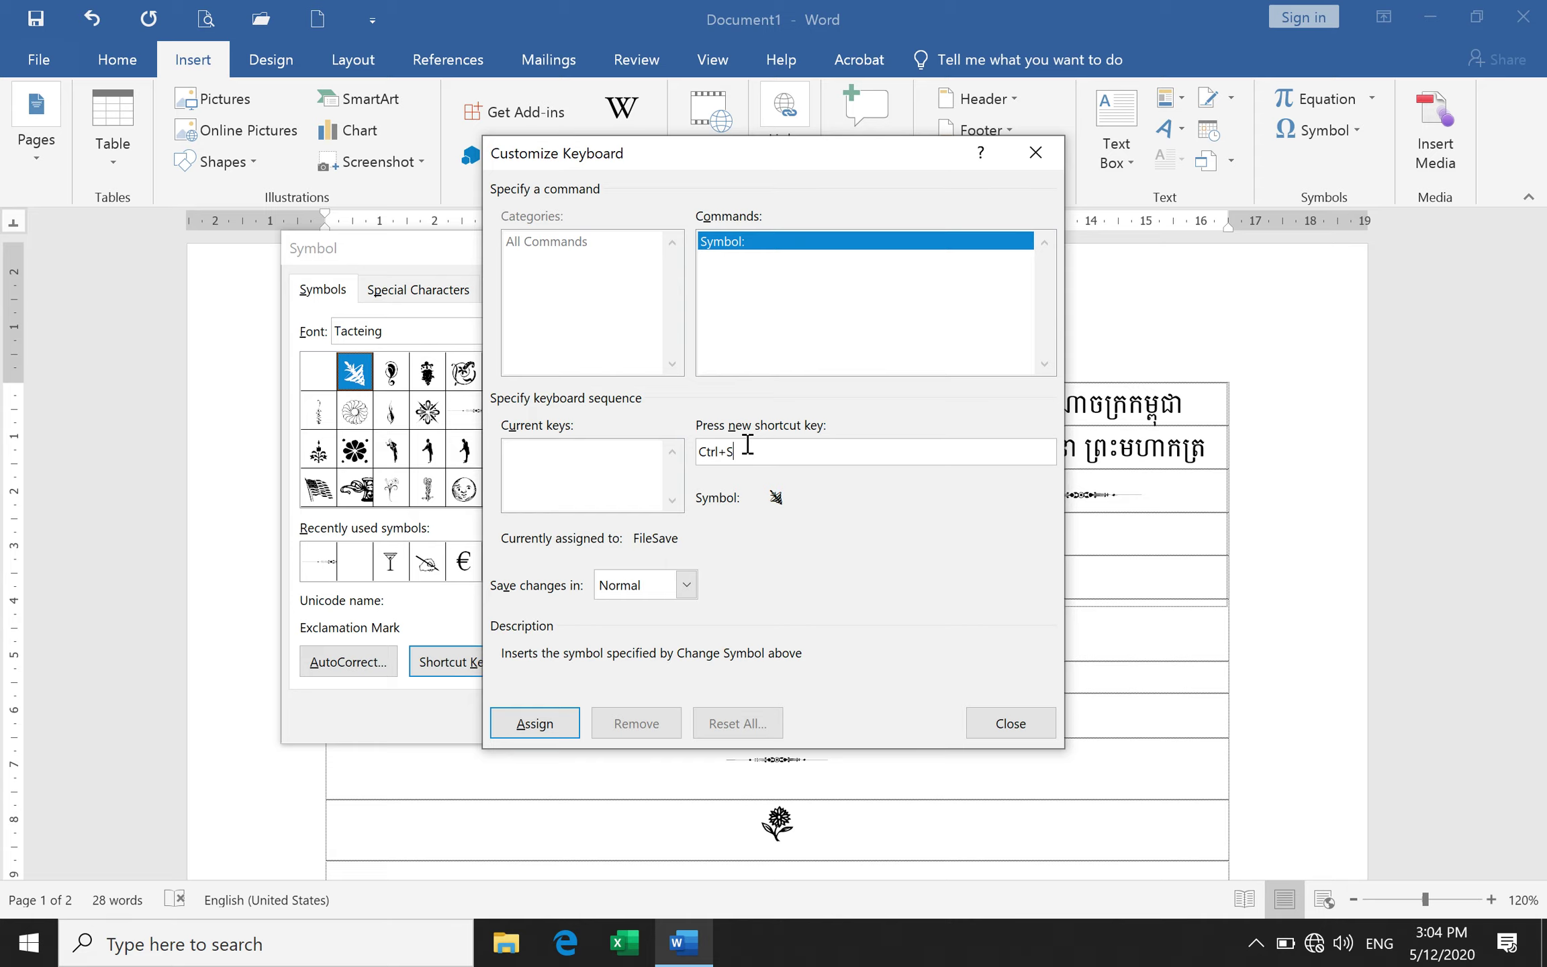
key("BackSpace")
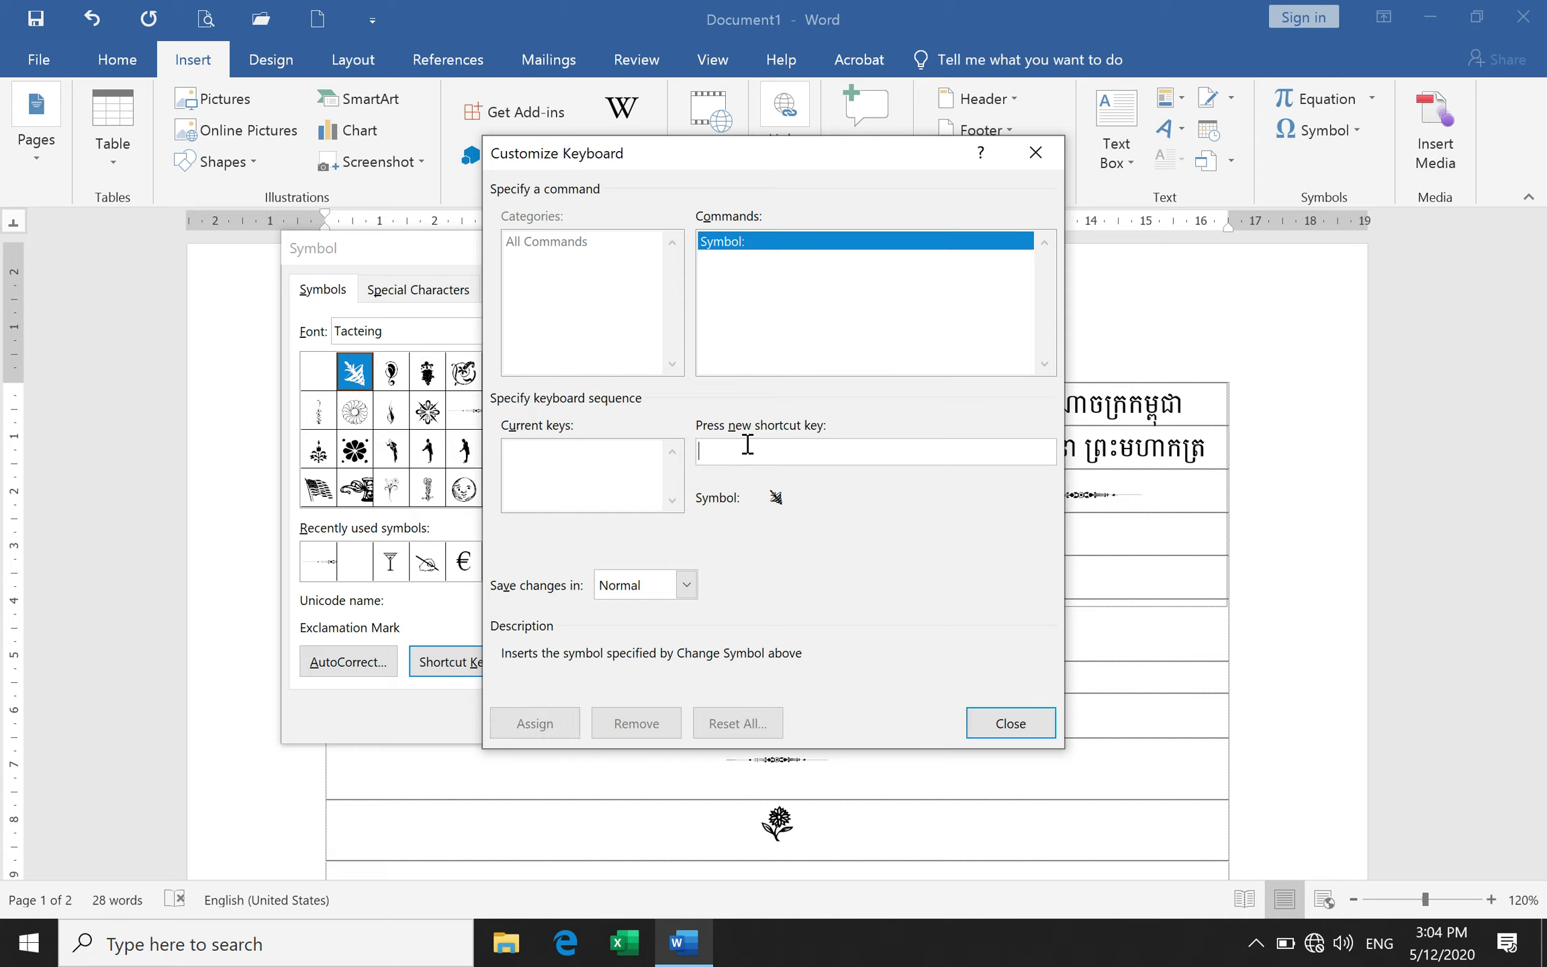
key("ctrl+1")
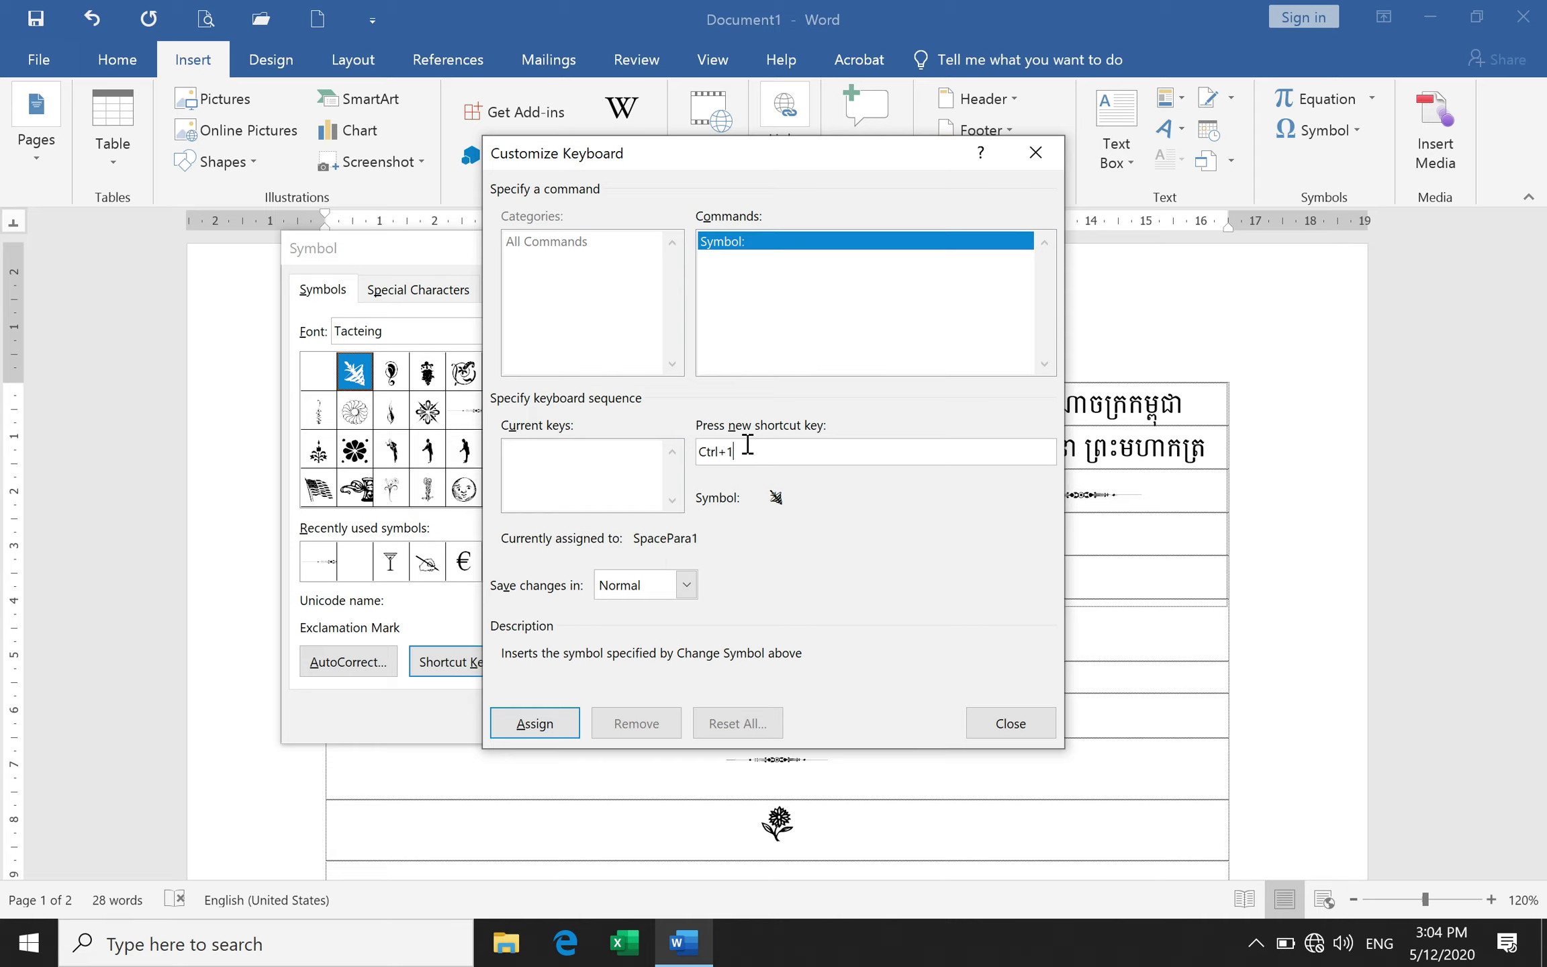
left_click(514, 732)
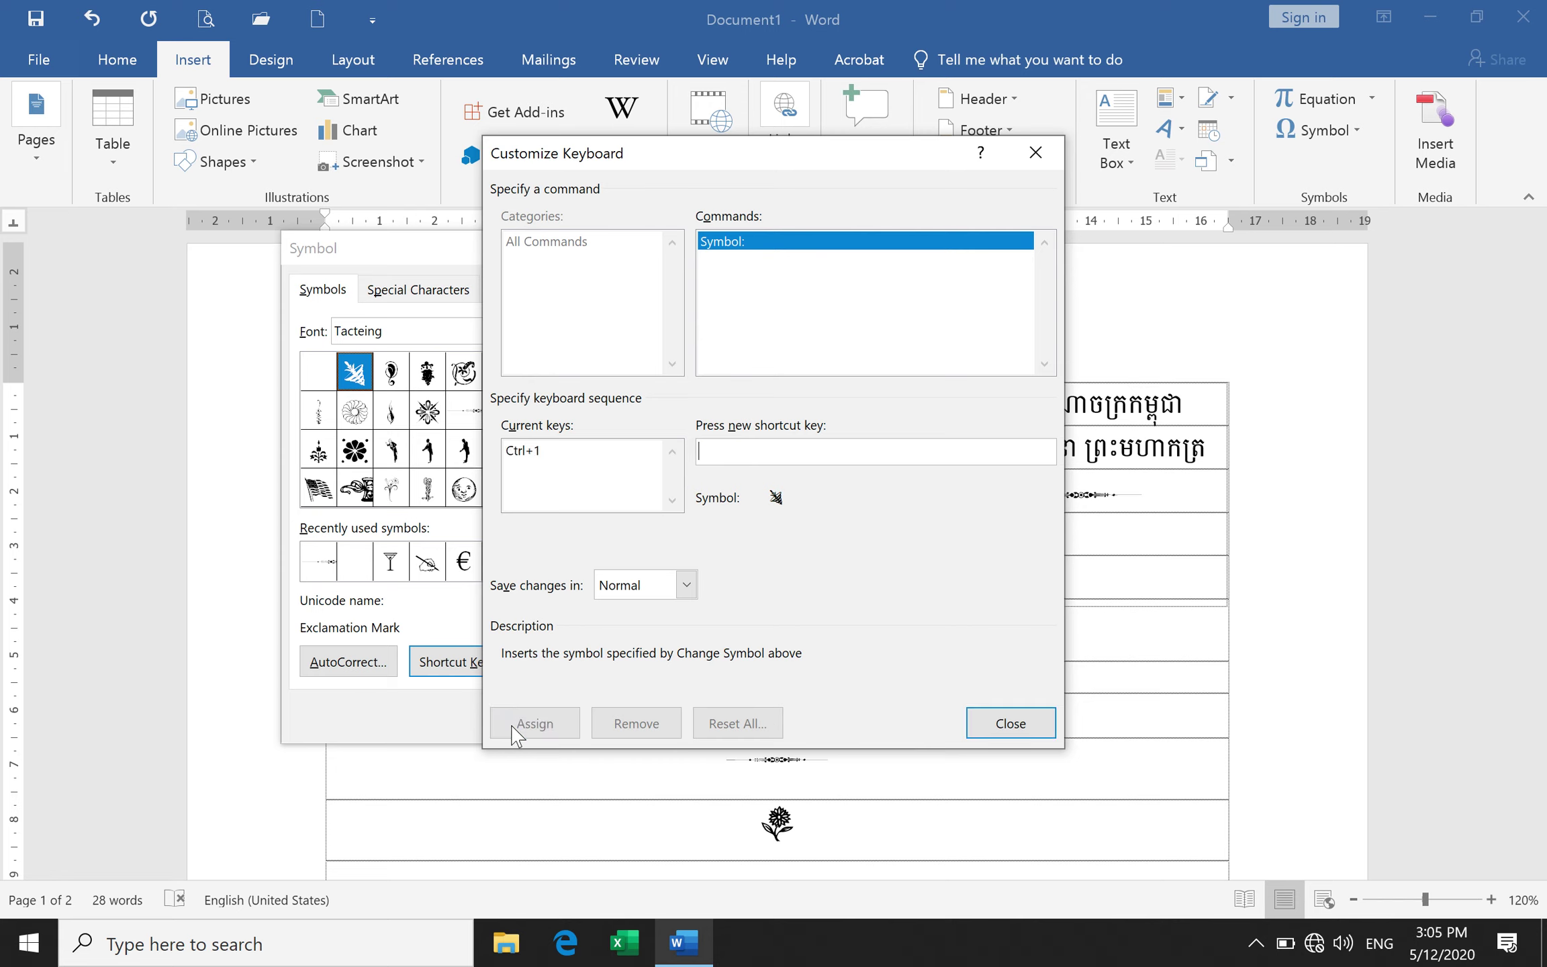
left_click(996, 723)
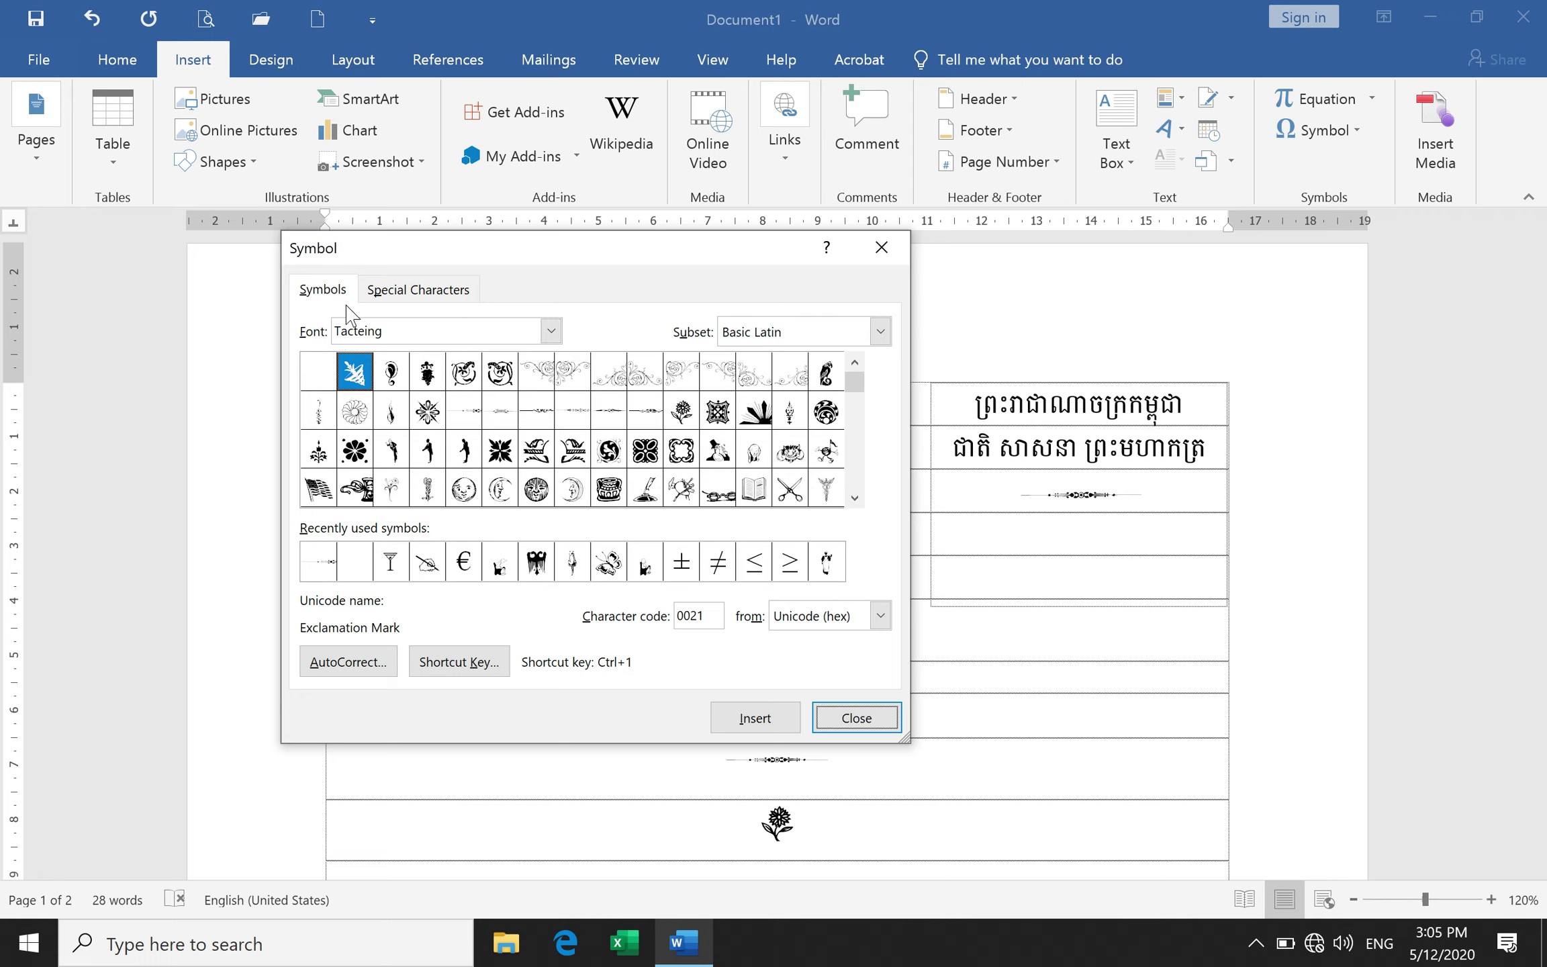
Close the symbol picker and select the ornament divider in the lower table row.
left_click(881, 246)
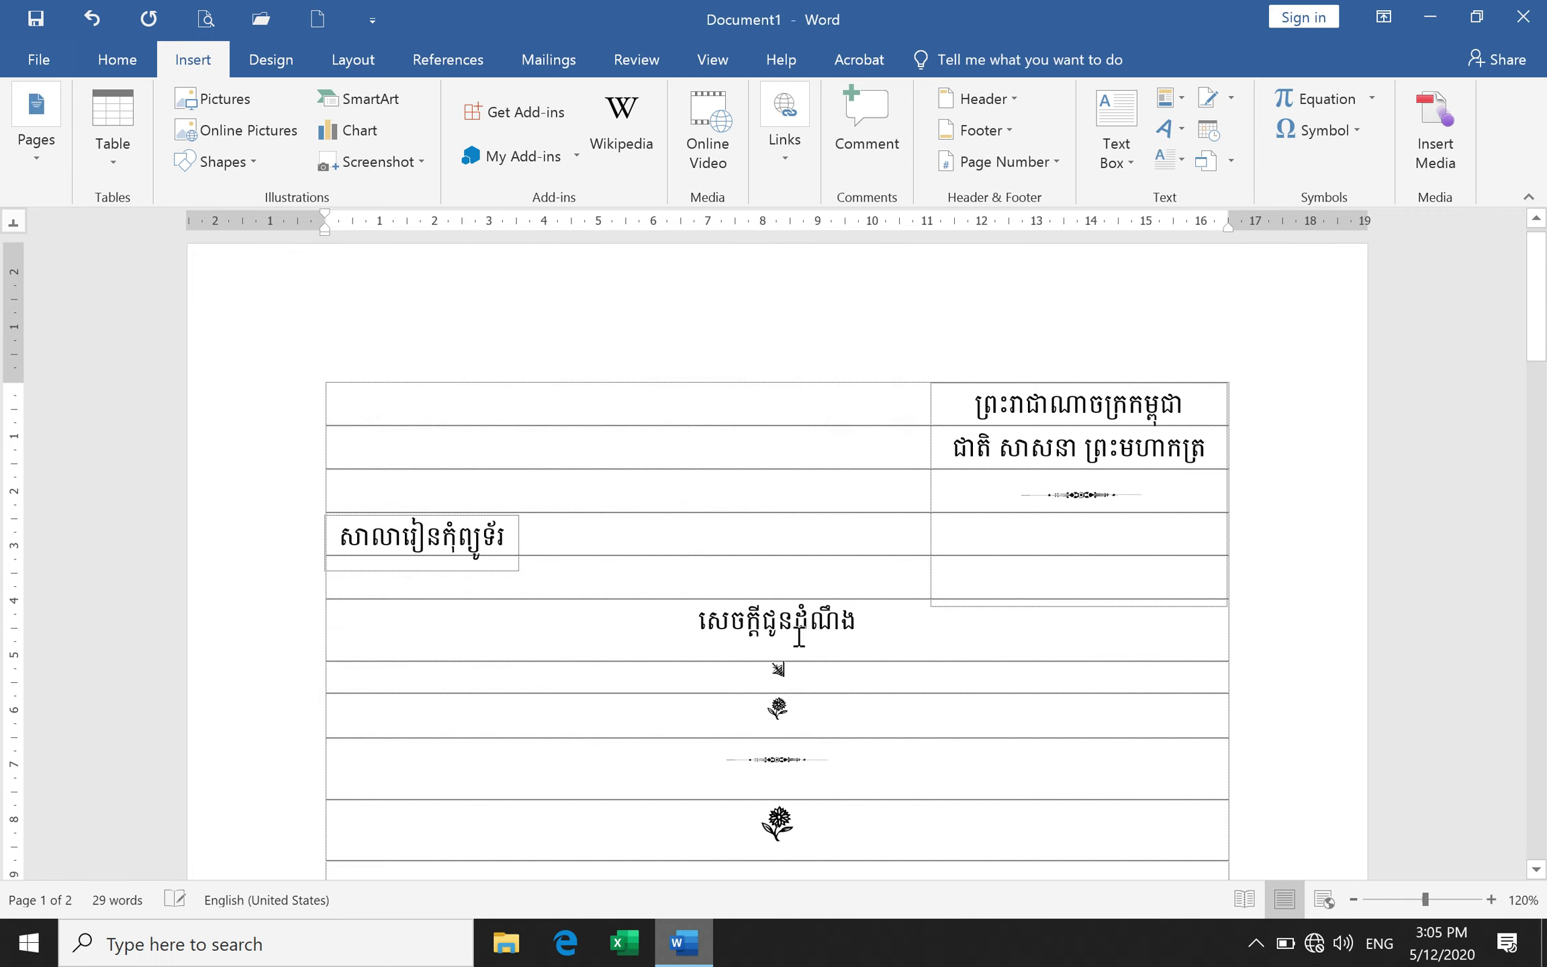
left_click_drag(791, 674, 765, 675)
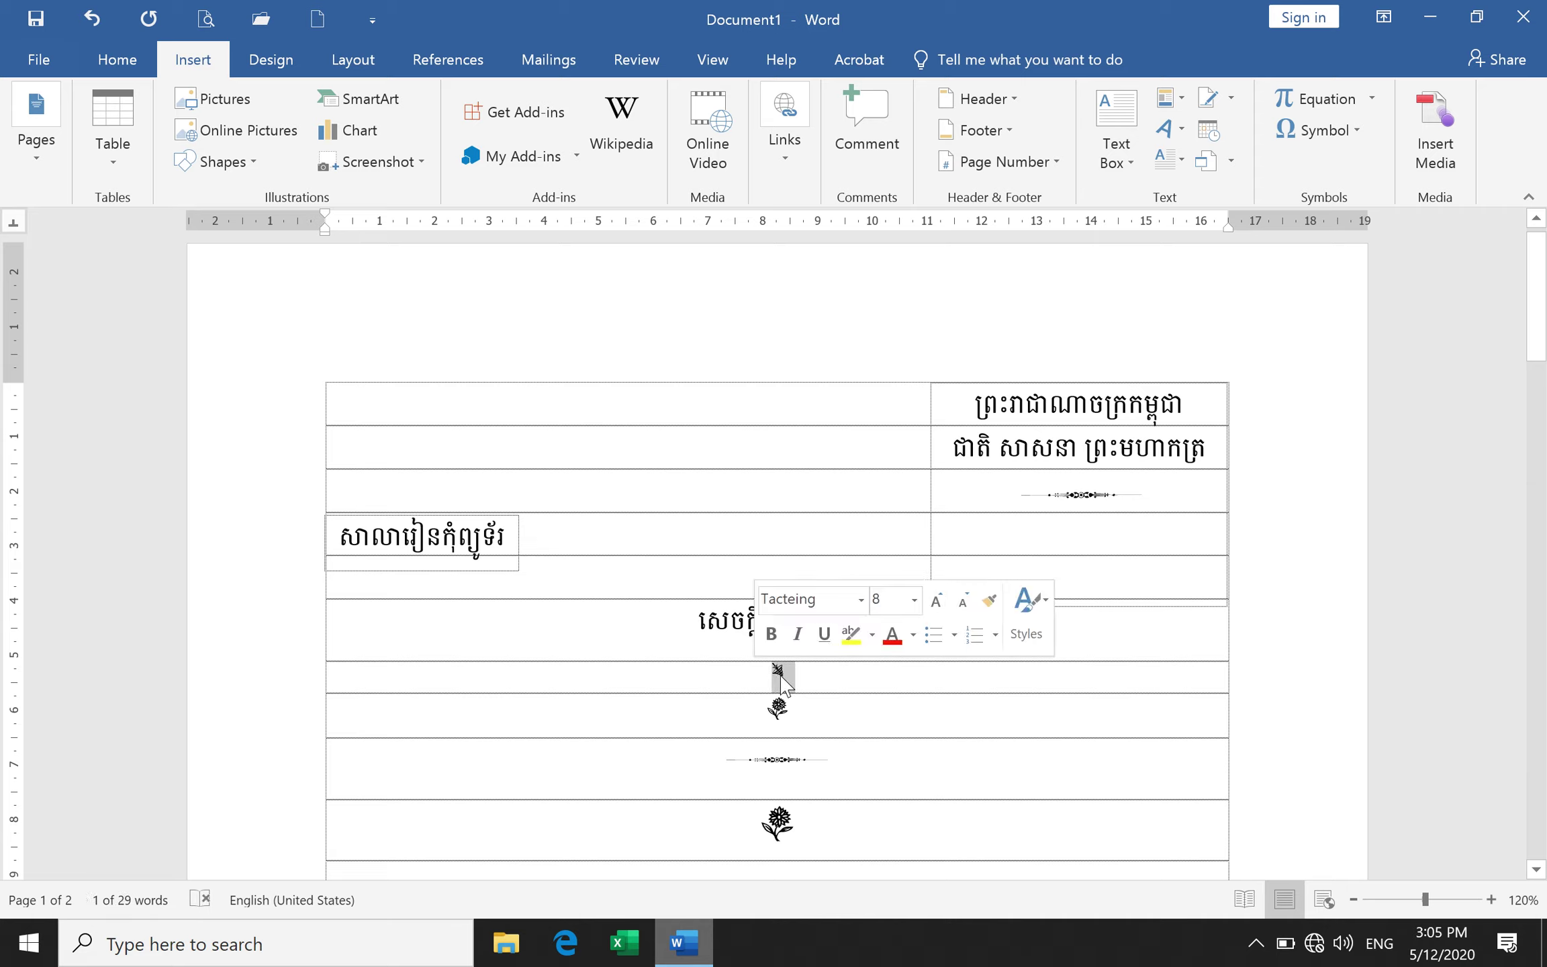
left_click(784, 680)
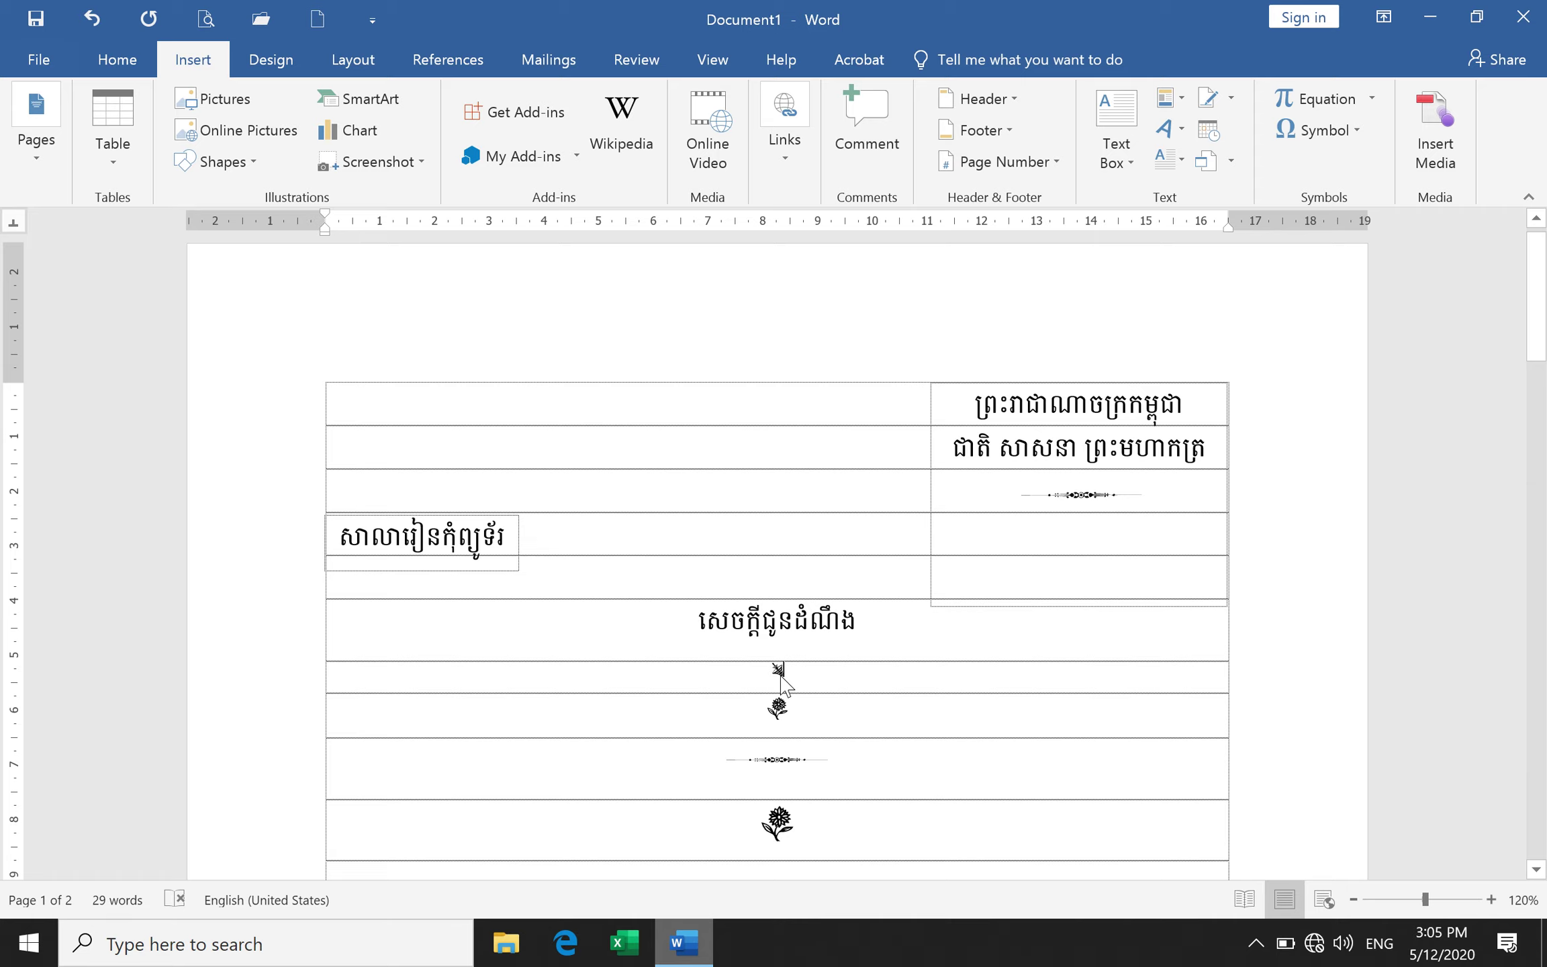
left_click_drag(830, 765, 731, 766)
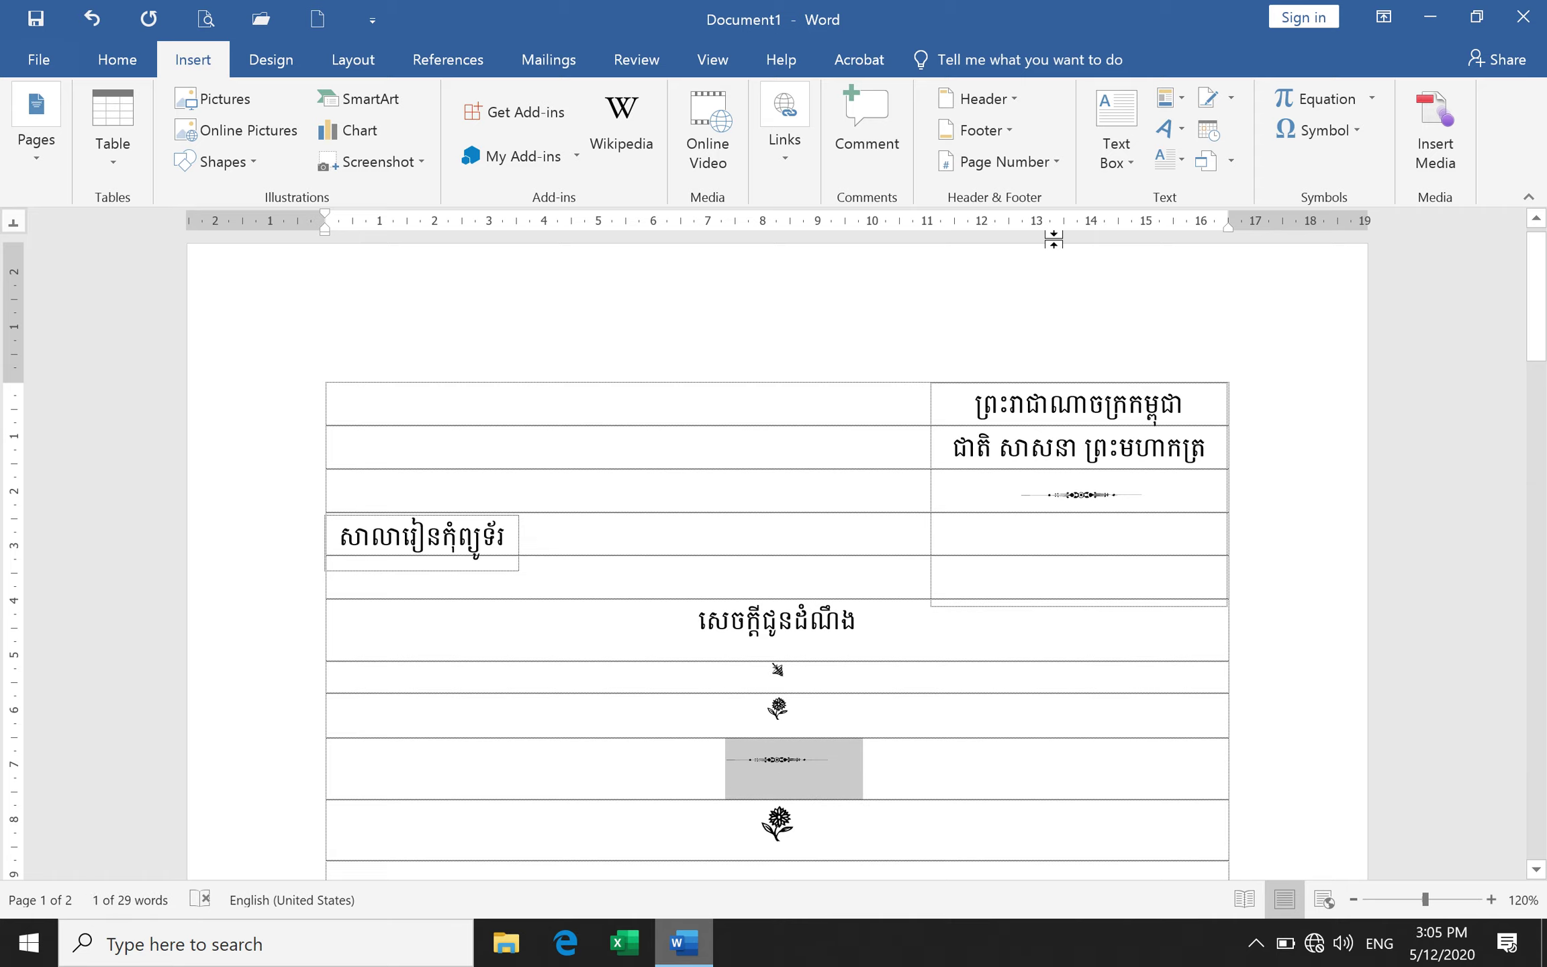
Assign Ctrl+2 to the divider symbol and close both dialogs, leaving the caret after it.
left_click(1320, 130)
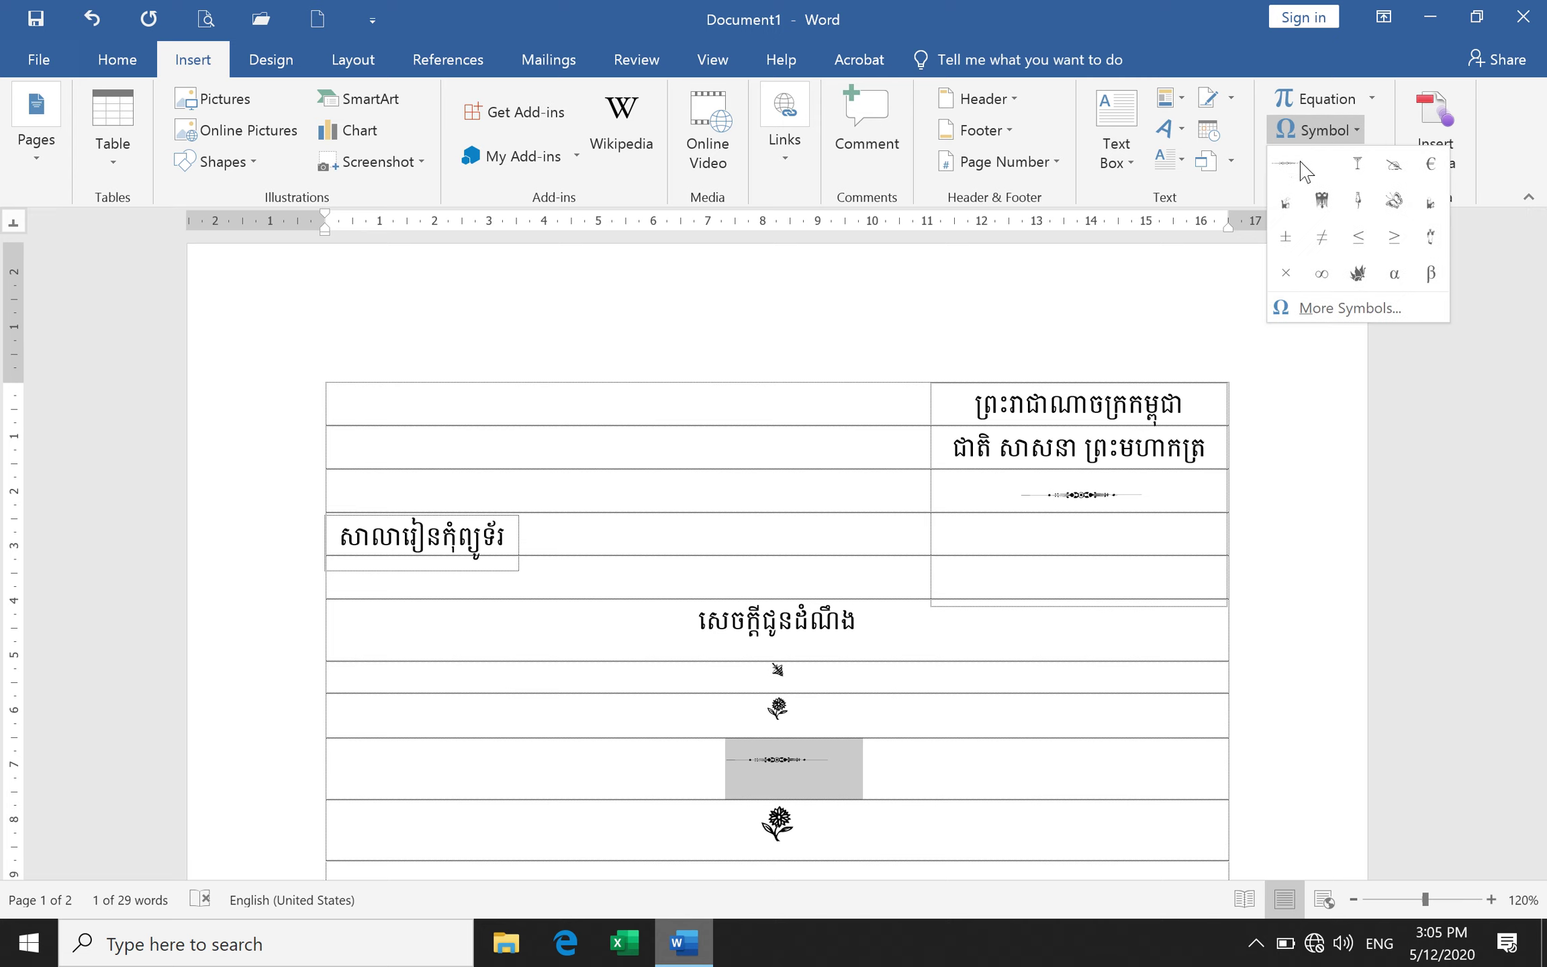
left_click(1316, 308)
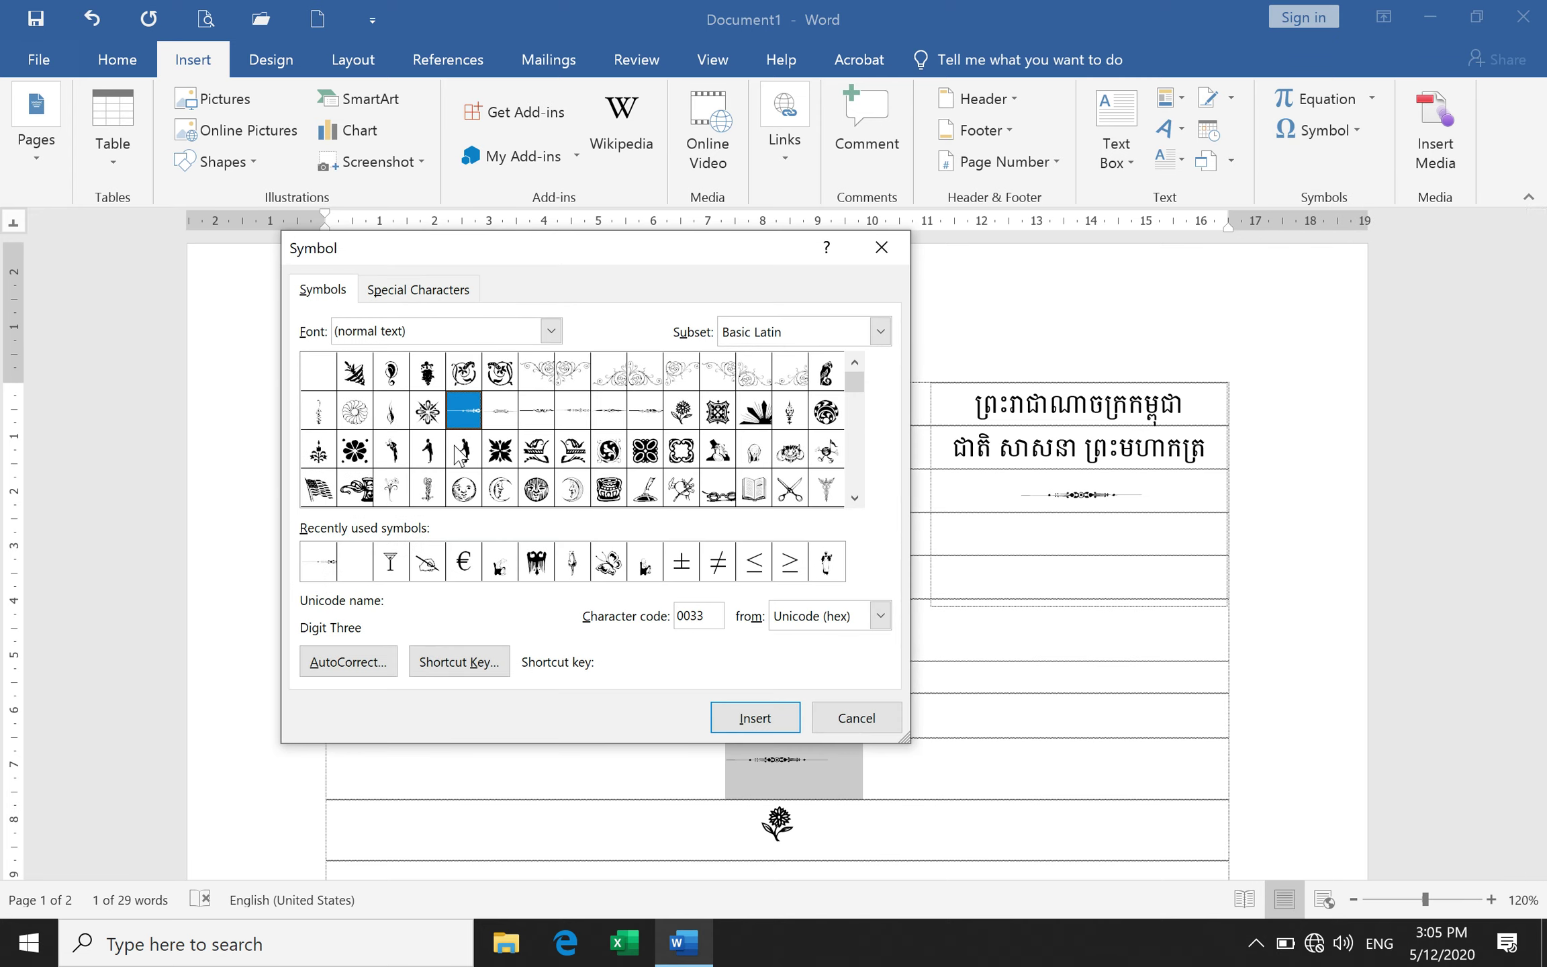
left_click(437, 671)
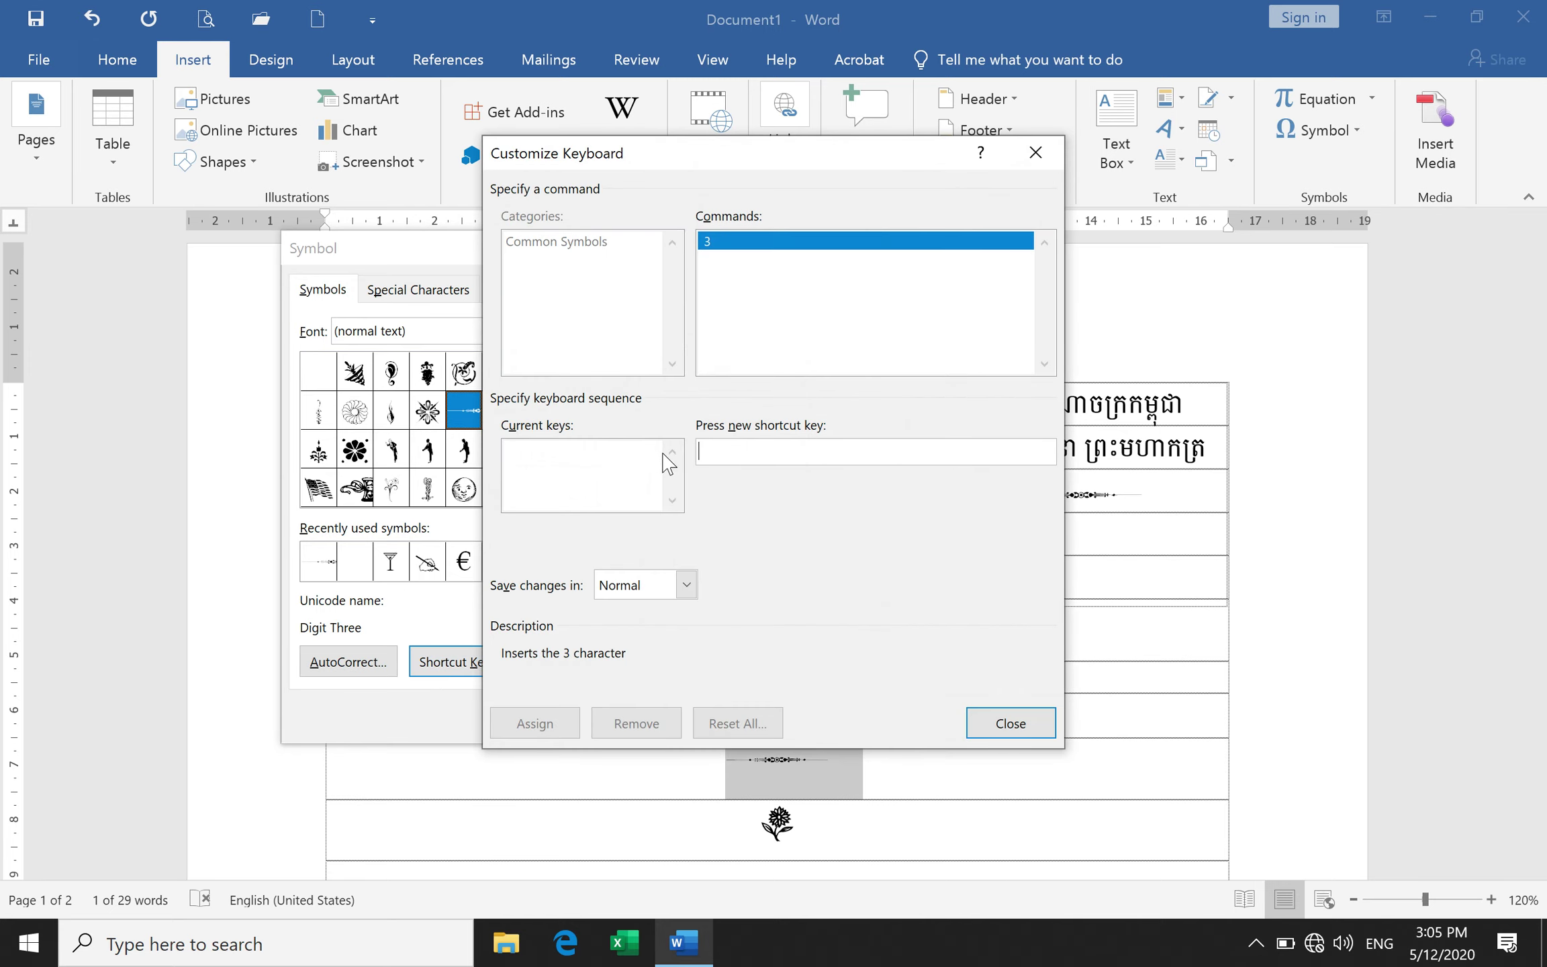
key("ctrl+2")
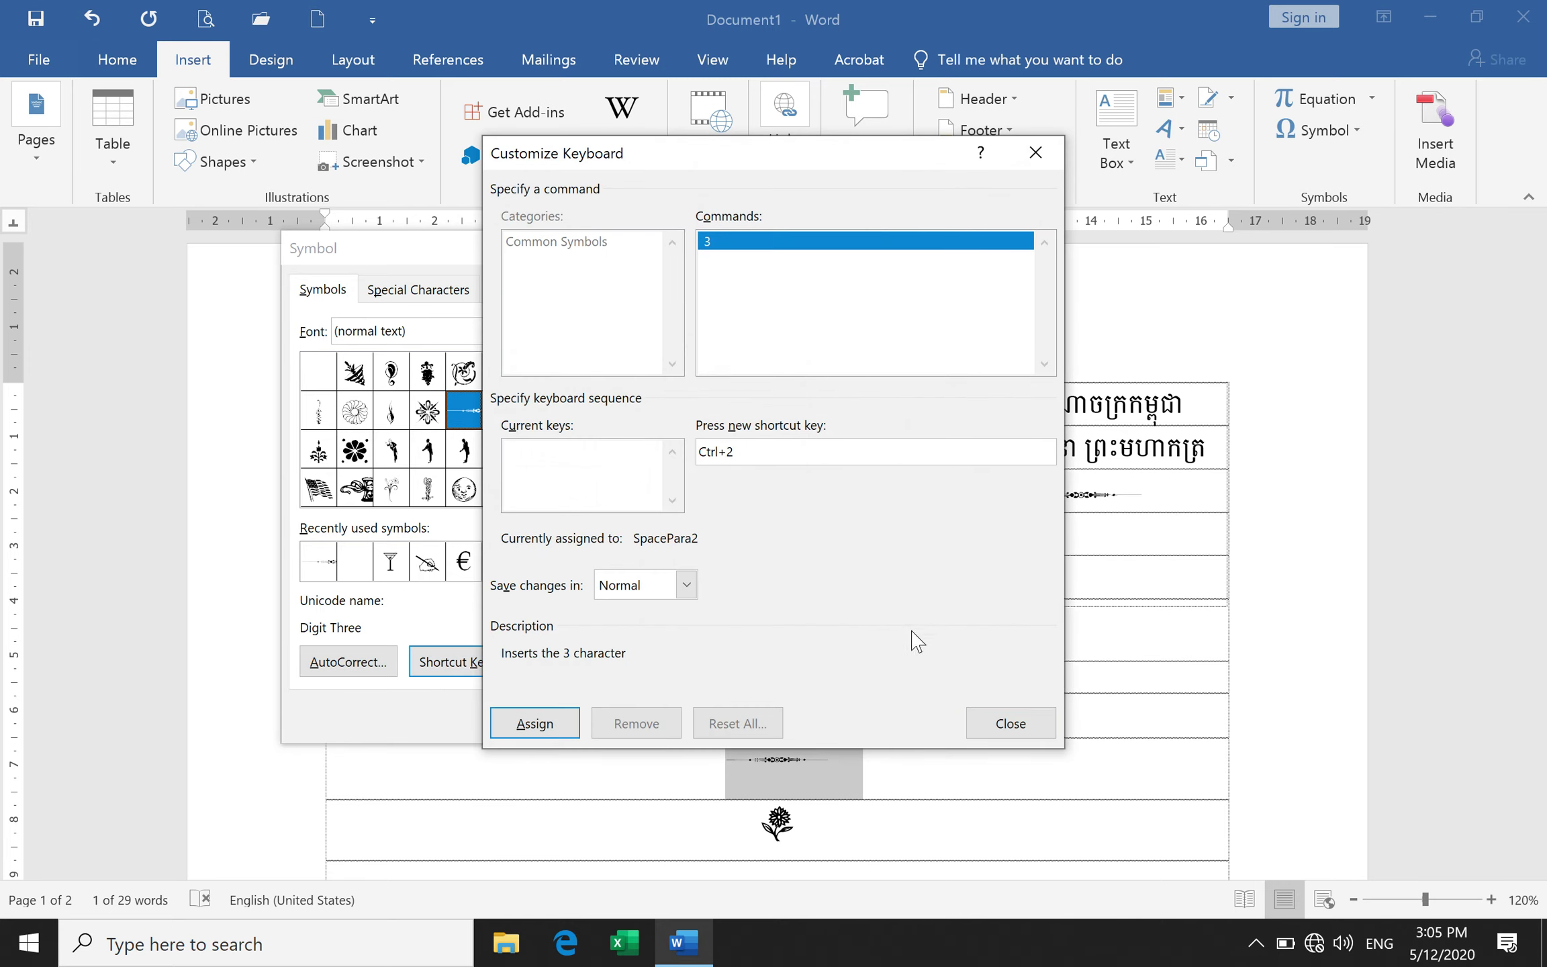
left_click(547, 728)
left_click(980, 728)
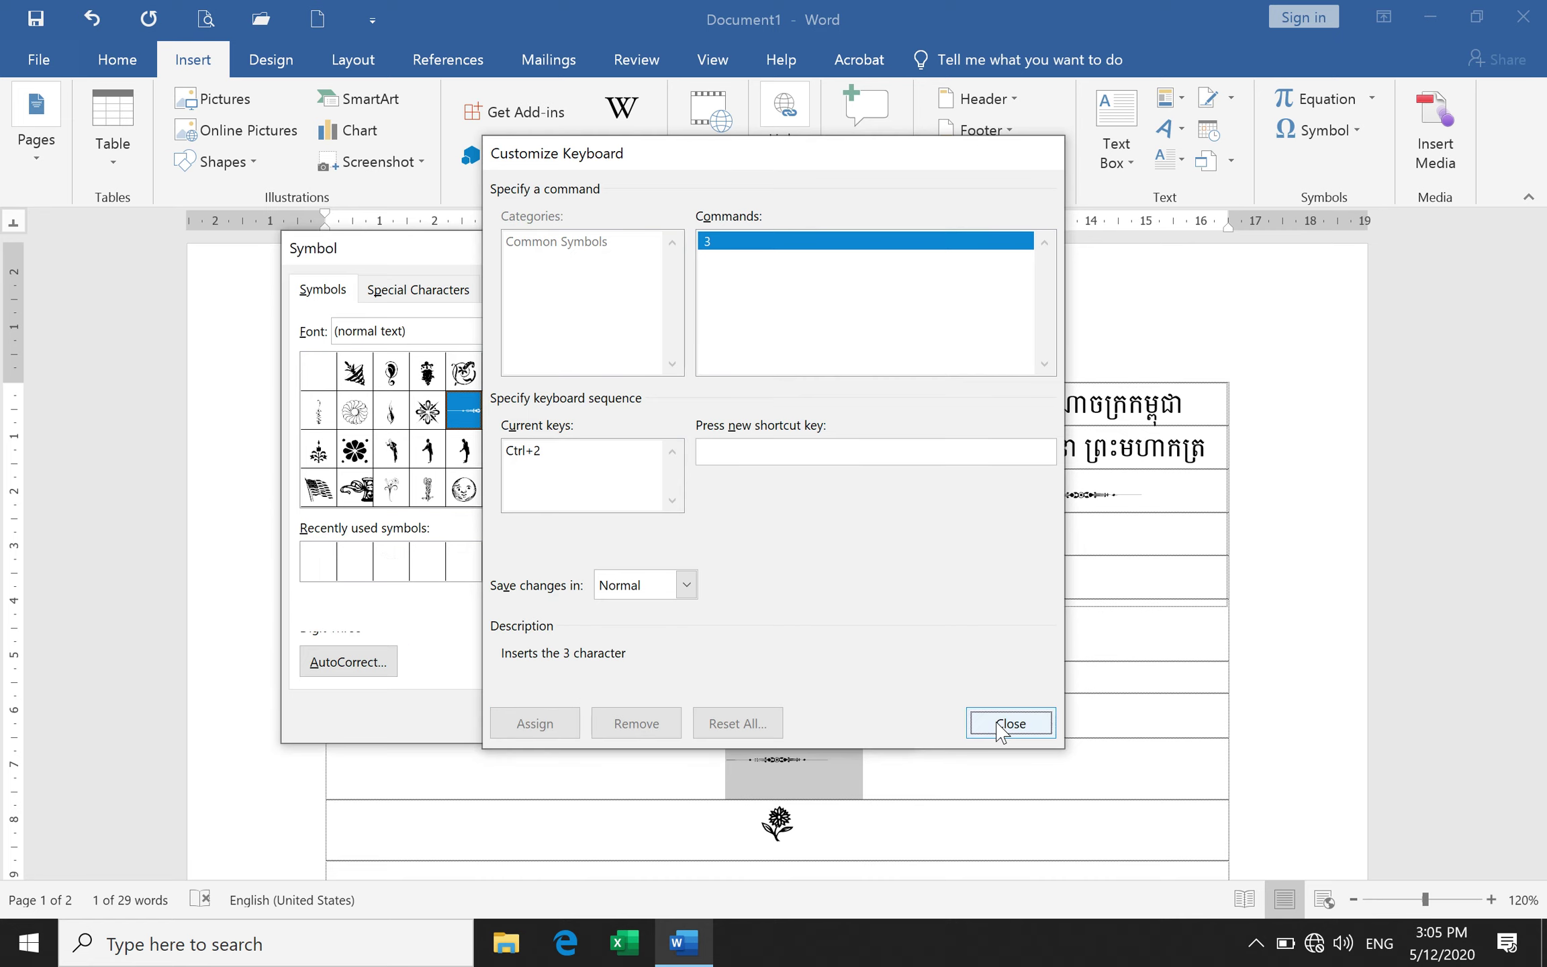
left_click(857, 718)
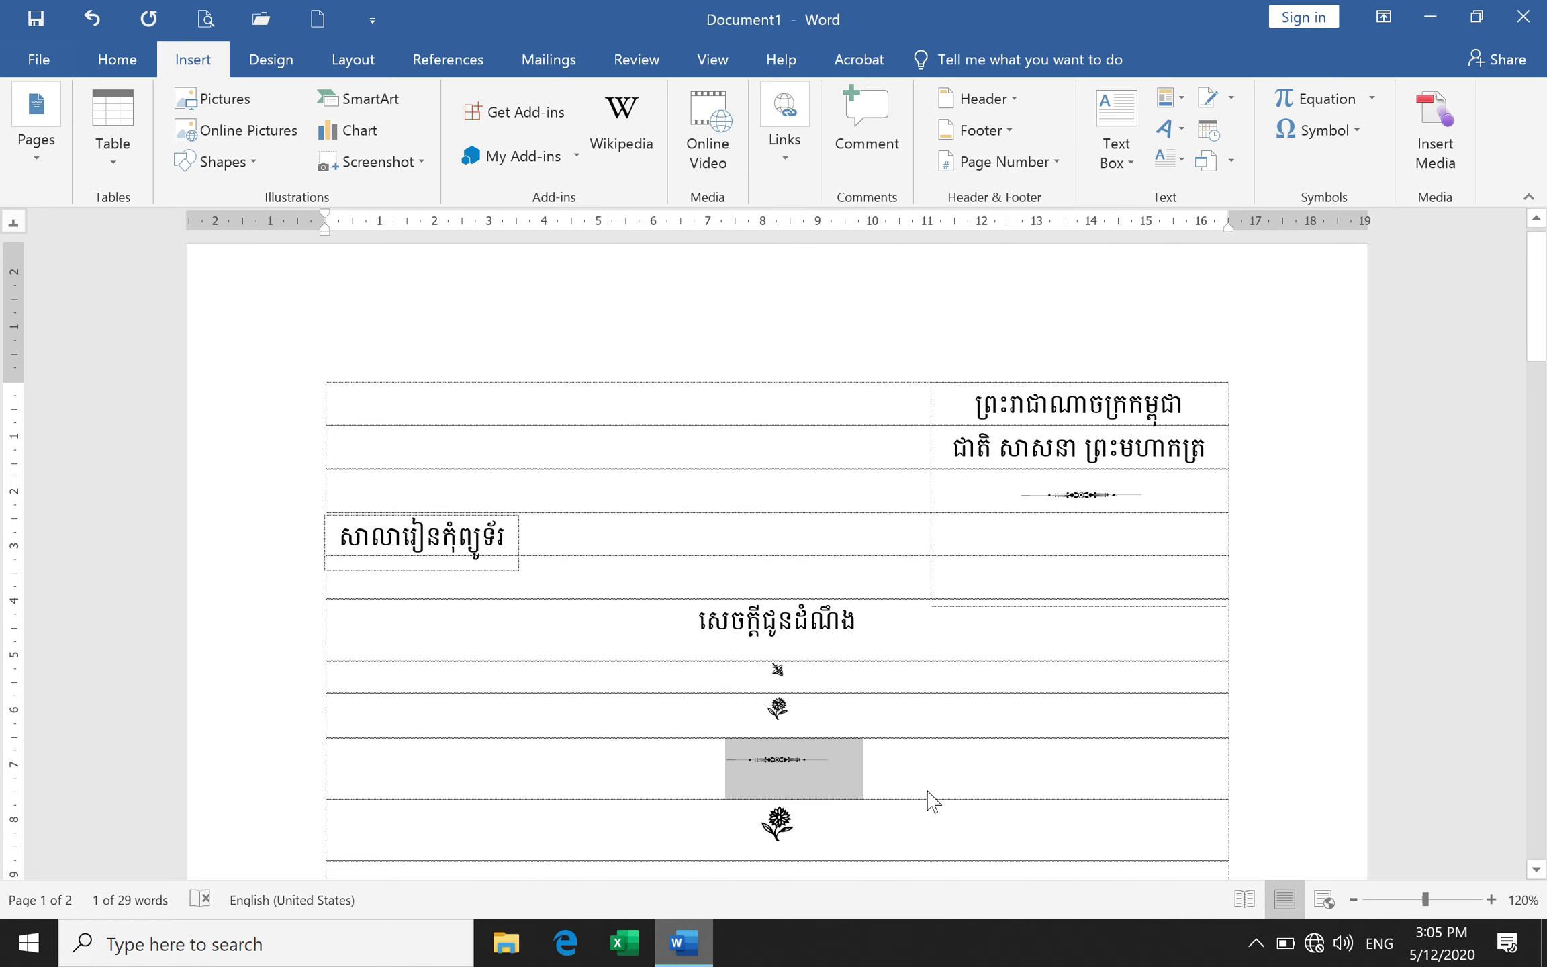
left_click(925, 779)
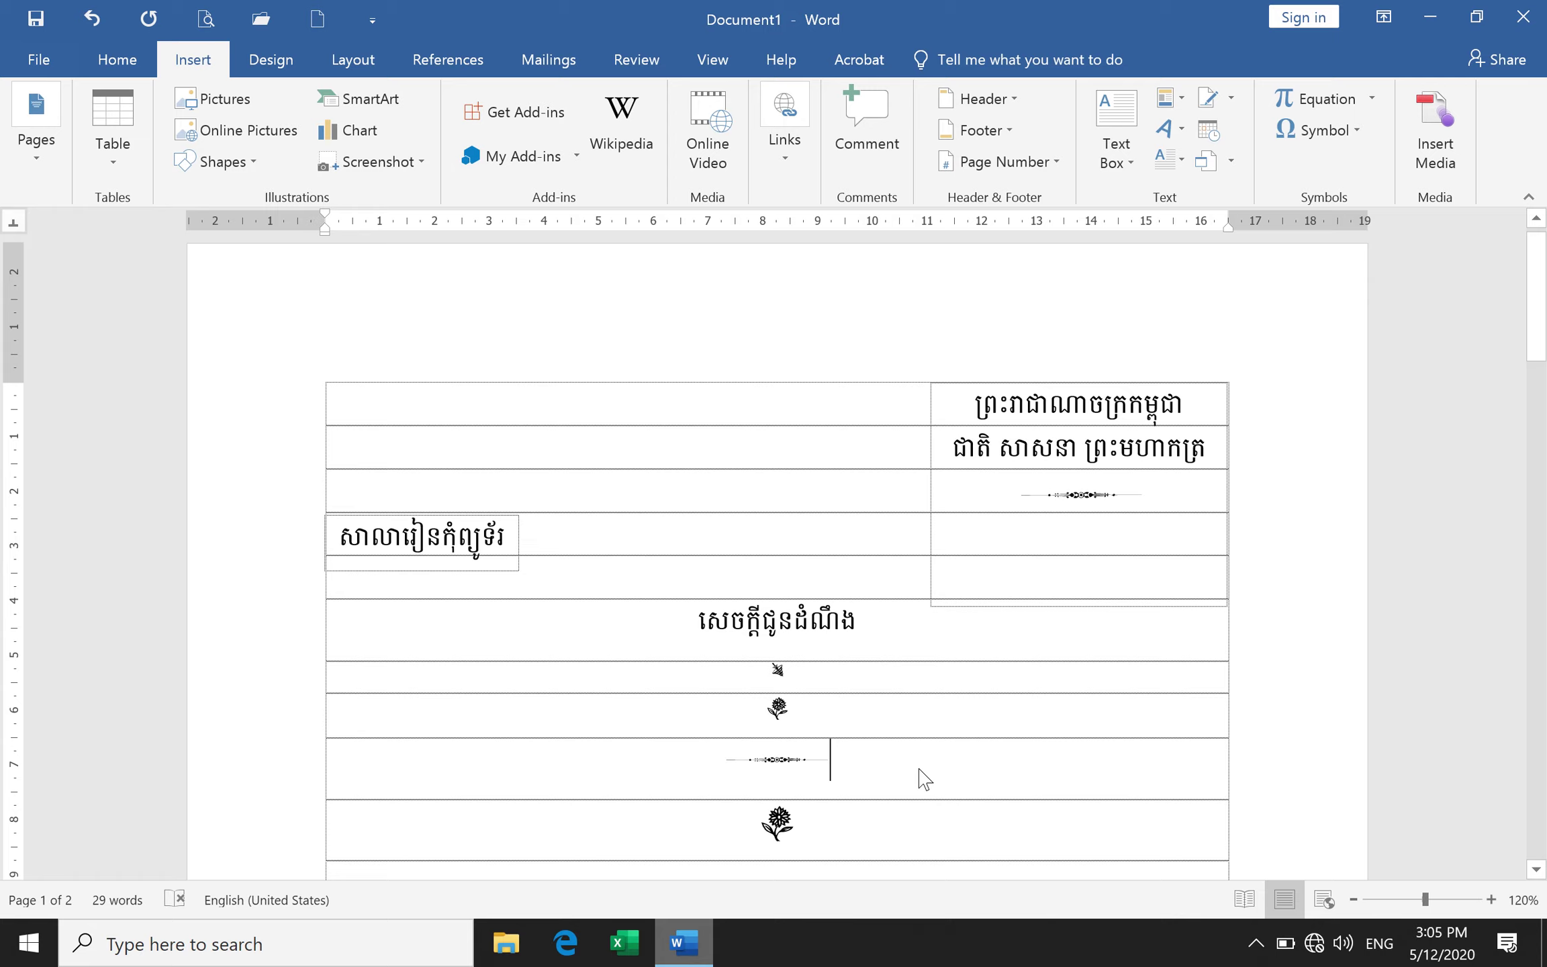
Paste another divider to test, then delete the ornaments in the rows below the heading.
key("ctrl+v")
left_click_drag(828, 819, 750, 683)
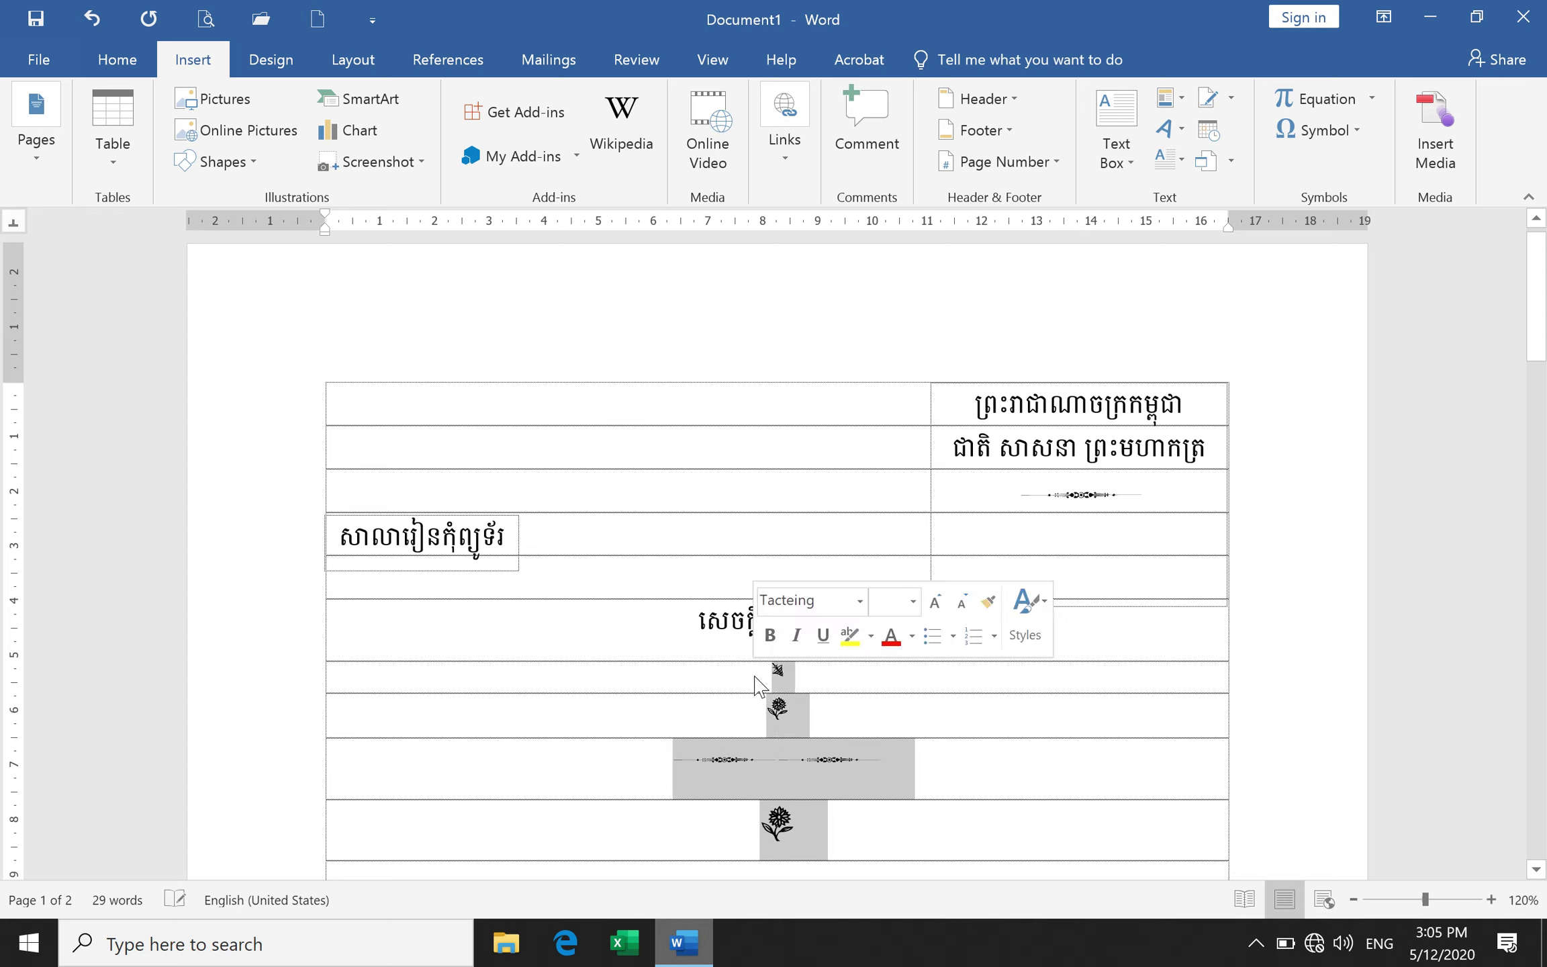
key("Delete")
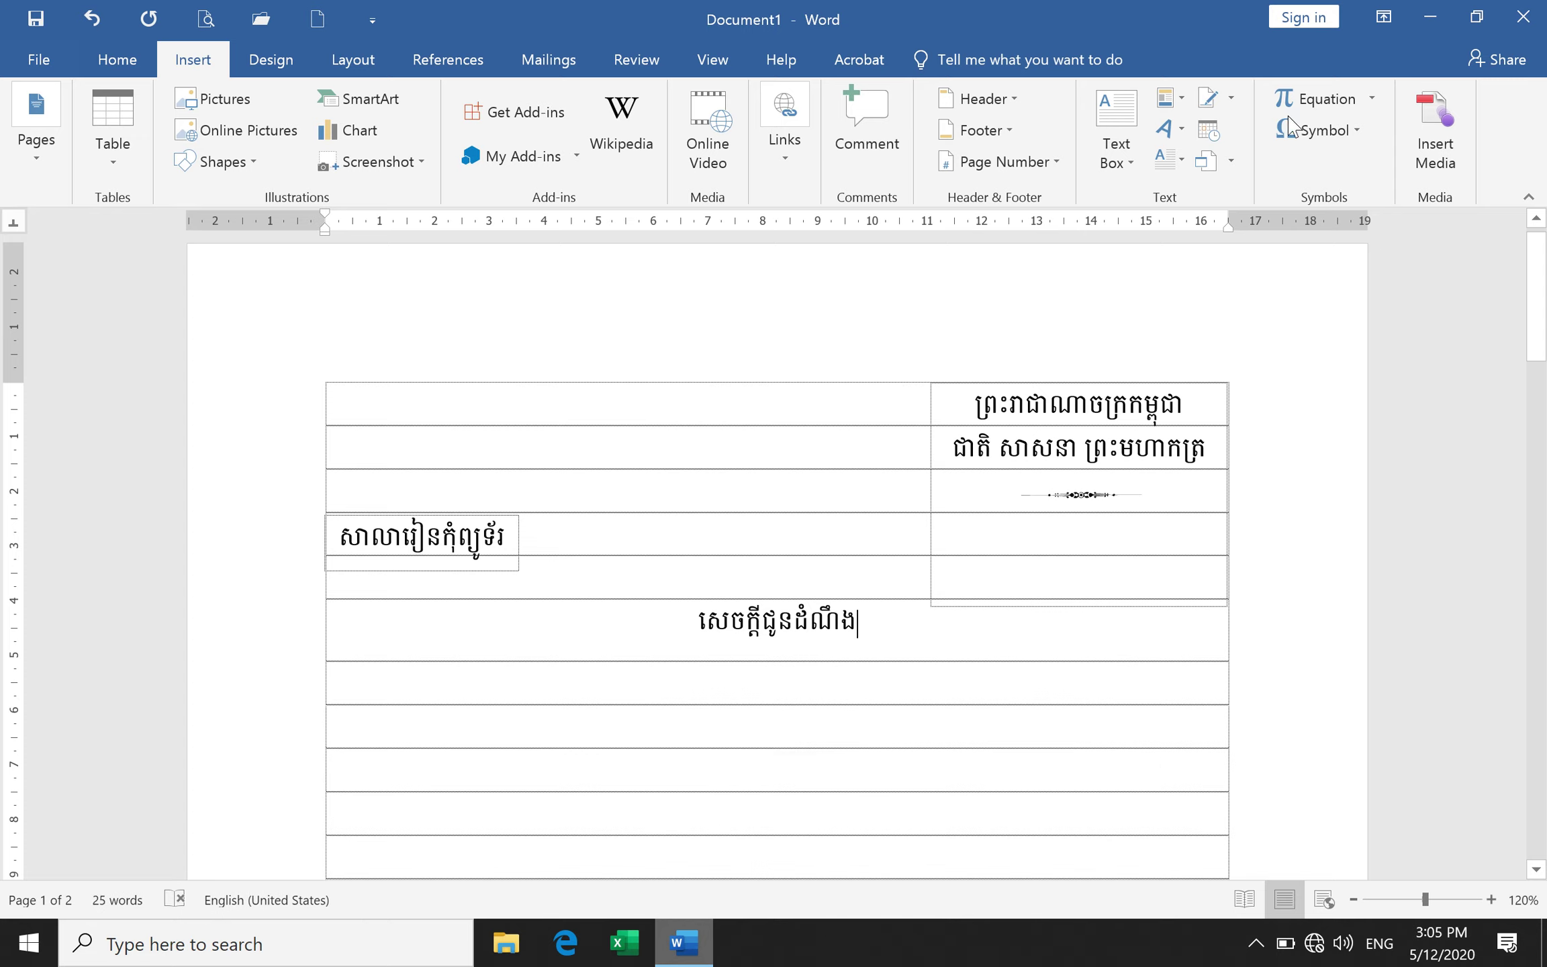
Open and cancel More Symbols, then bring up the built-in equations gallery.
left_click(1319, 130)
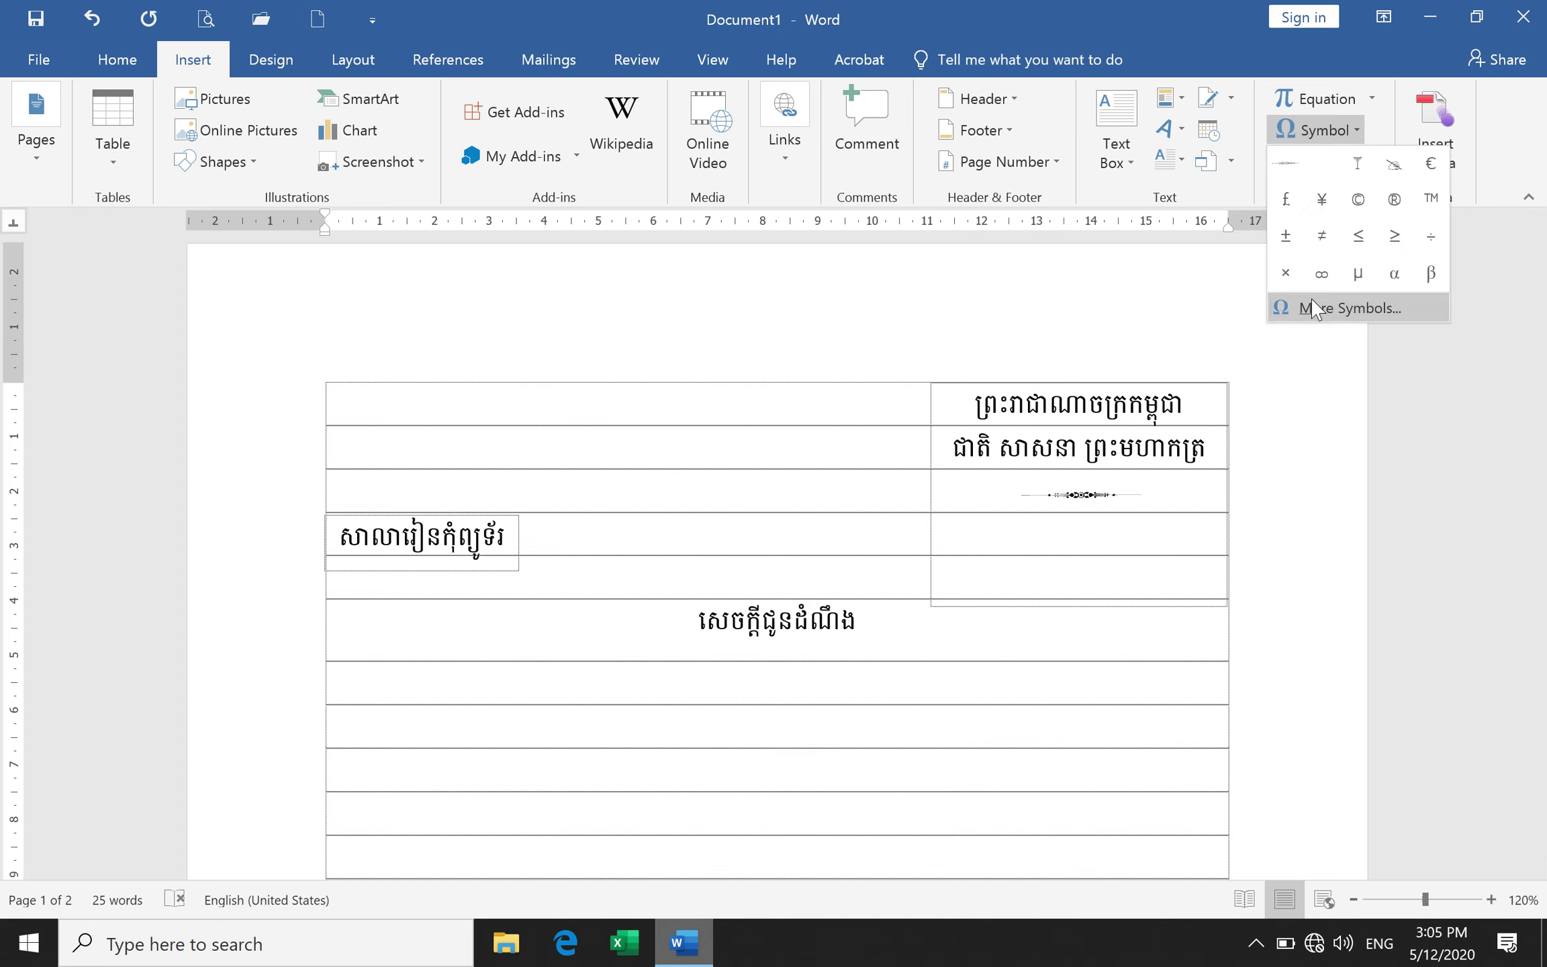
left_click(1317, 308)
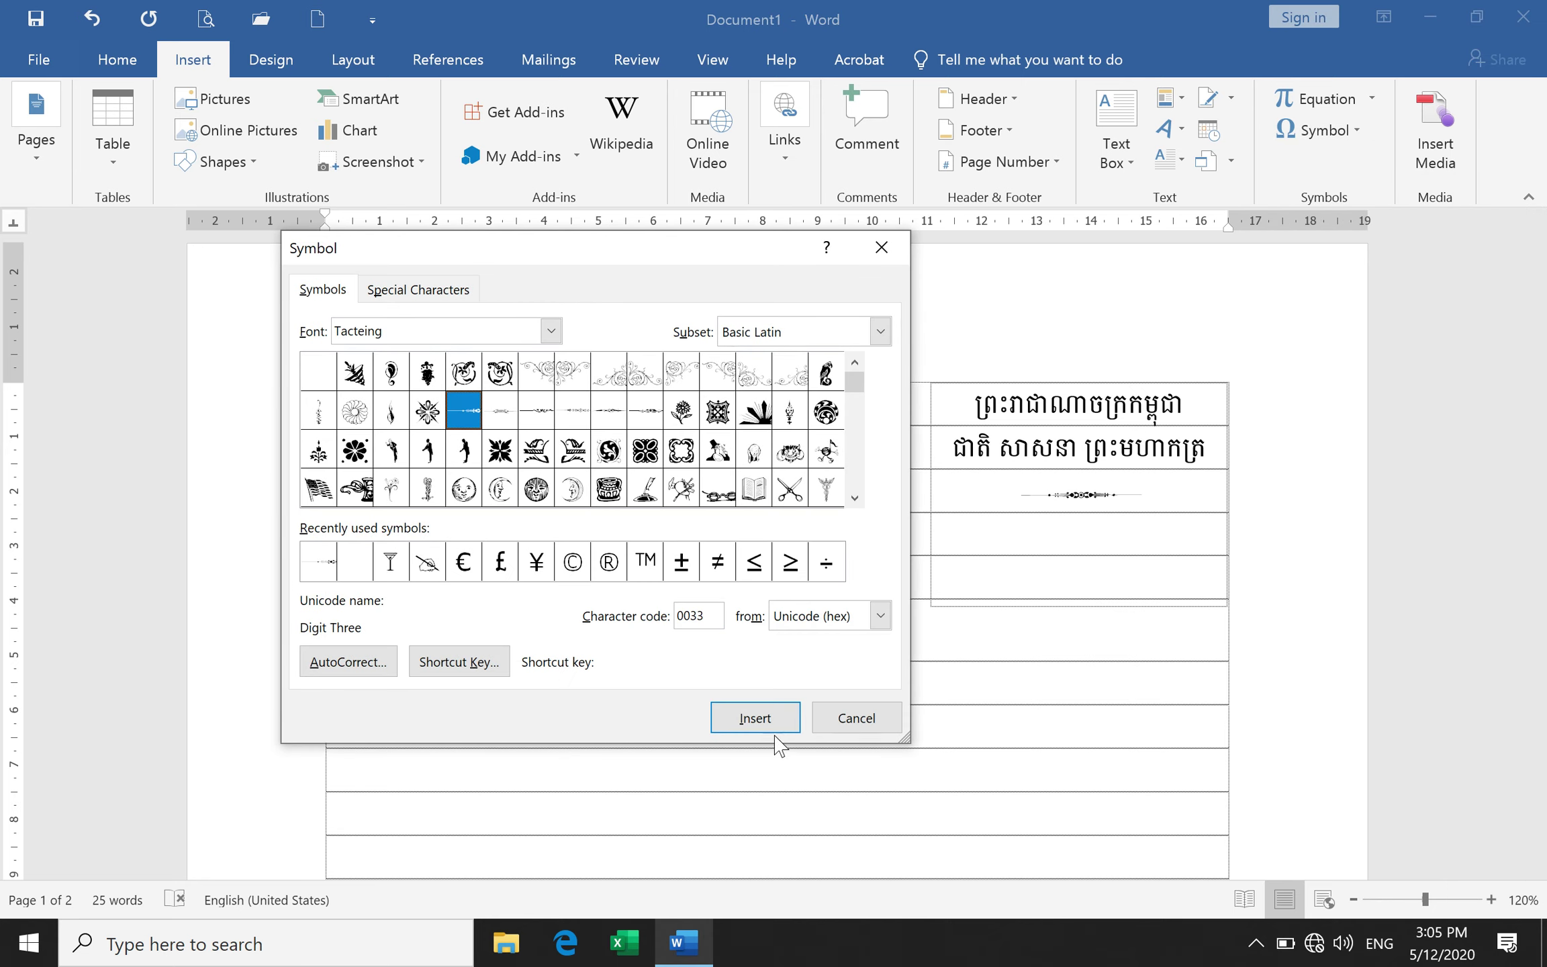
left_click(850, 720)
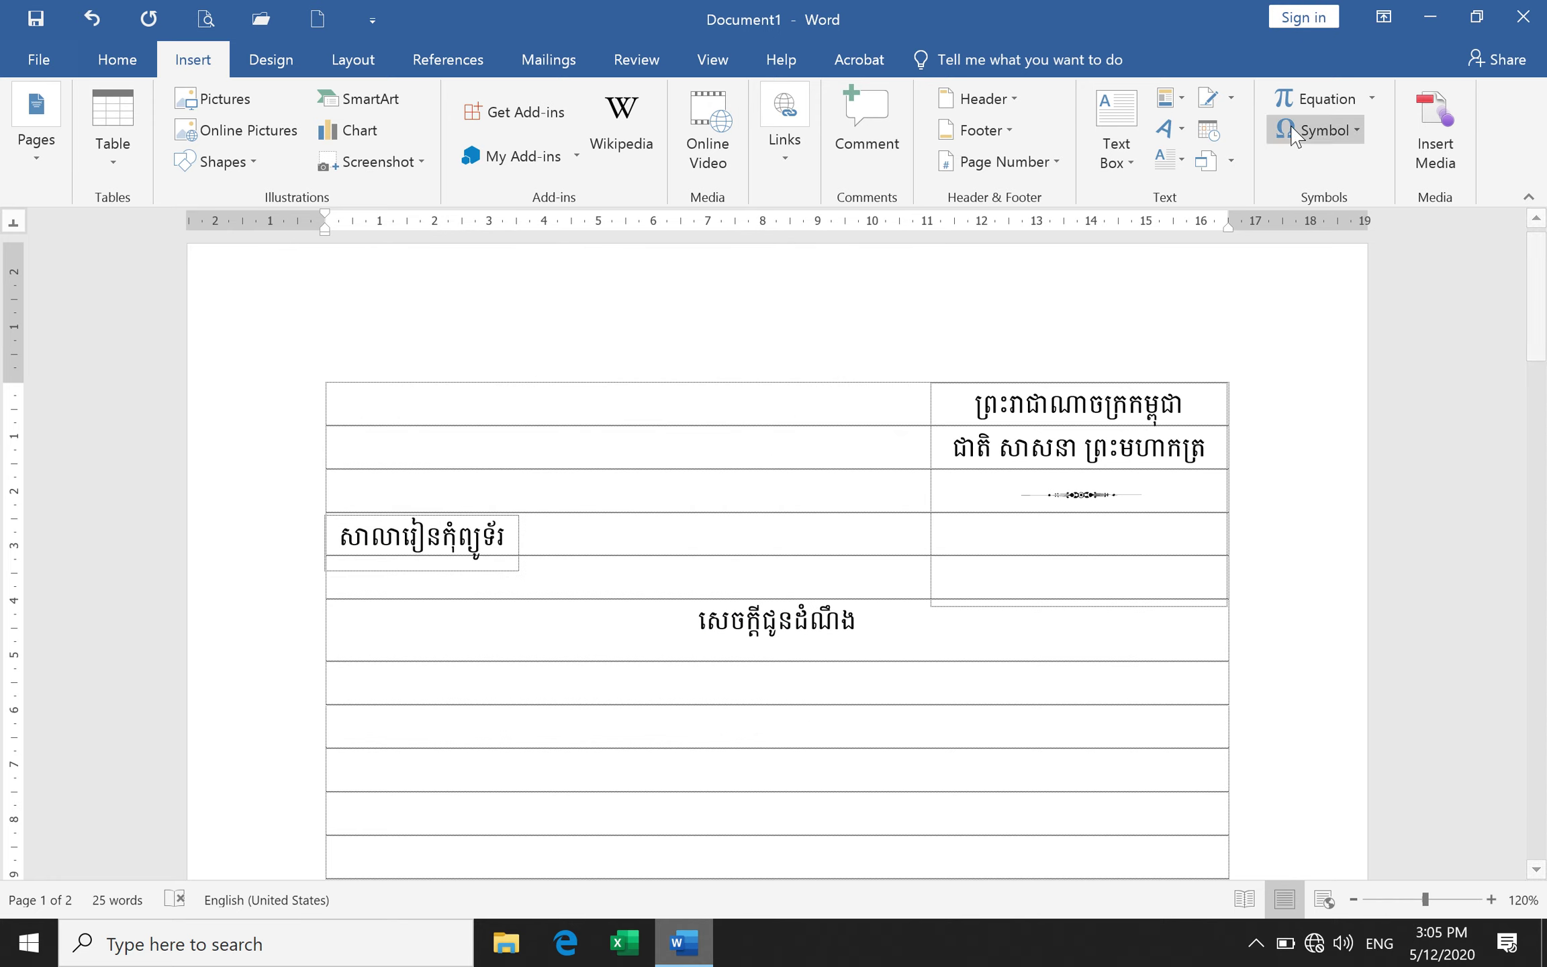
left_click(1372, 99)
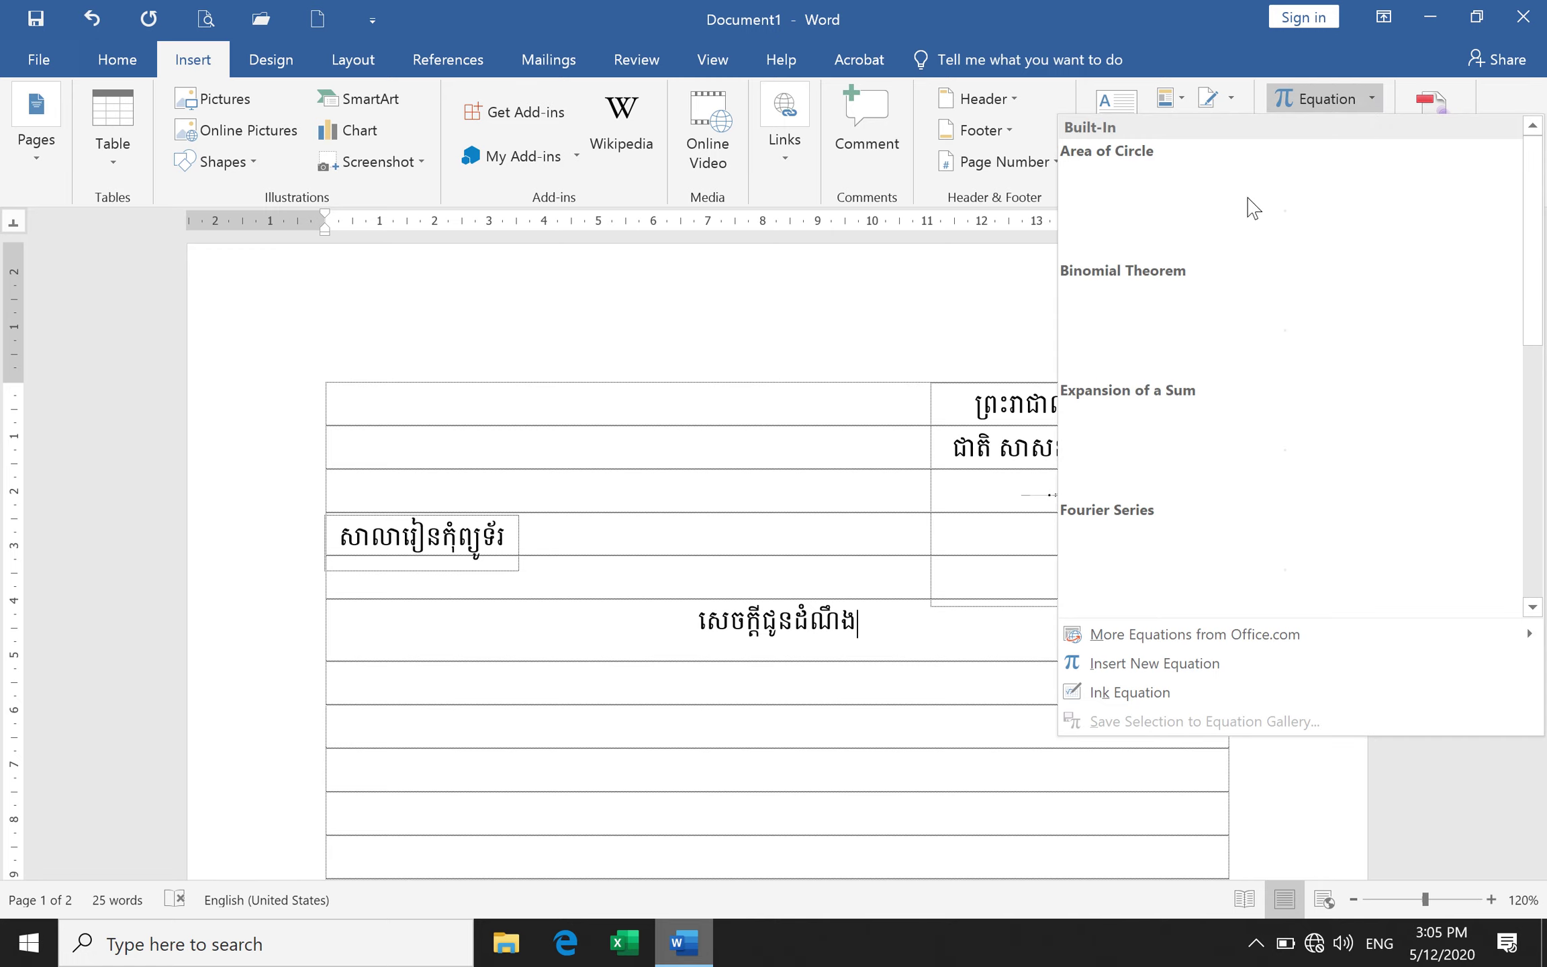
Insert a blank equation below the heading containing the stacked fraction 4/5 followed by +.
left_click(798, 581)
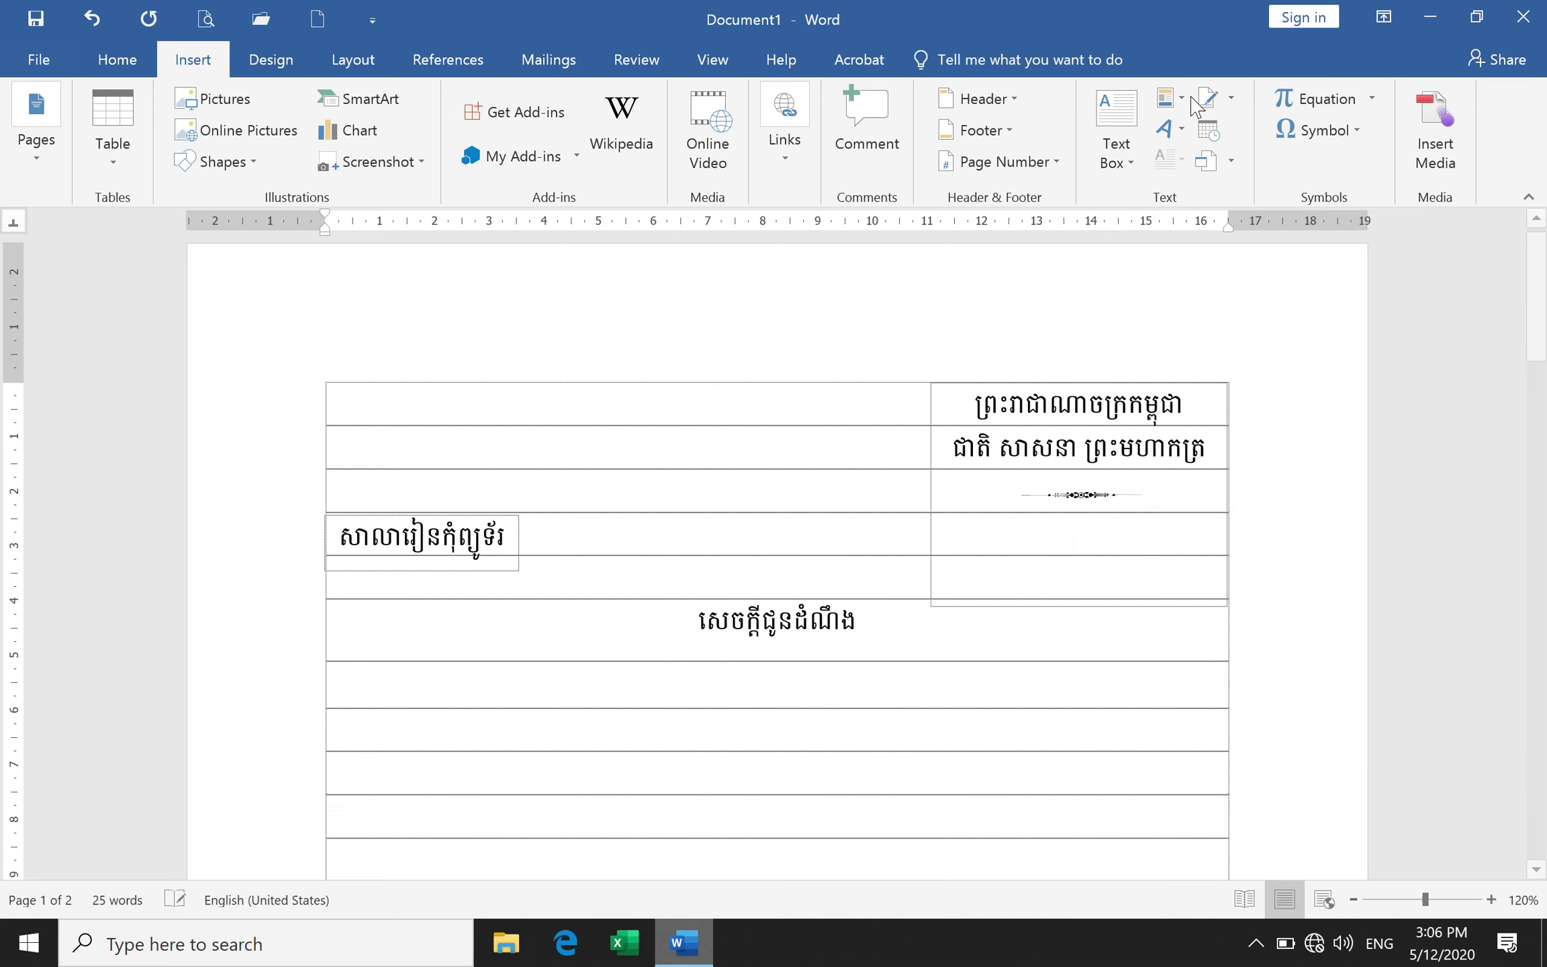
left_click(1300, 108)
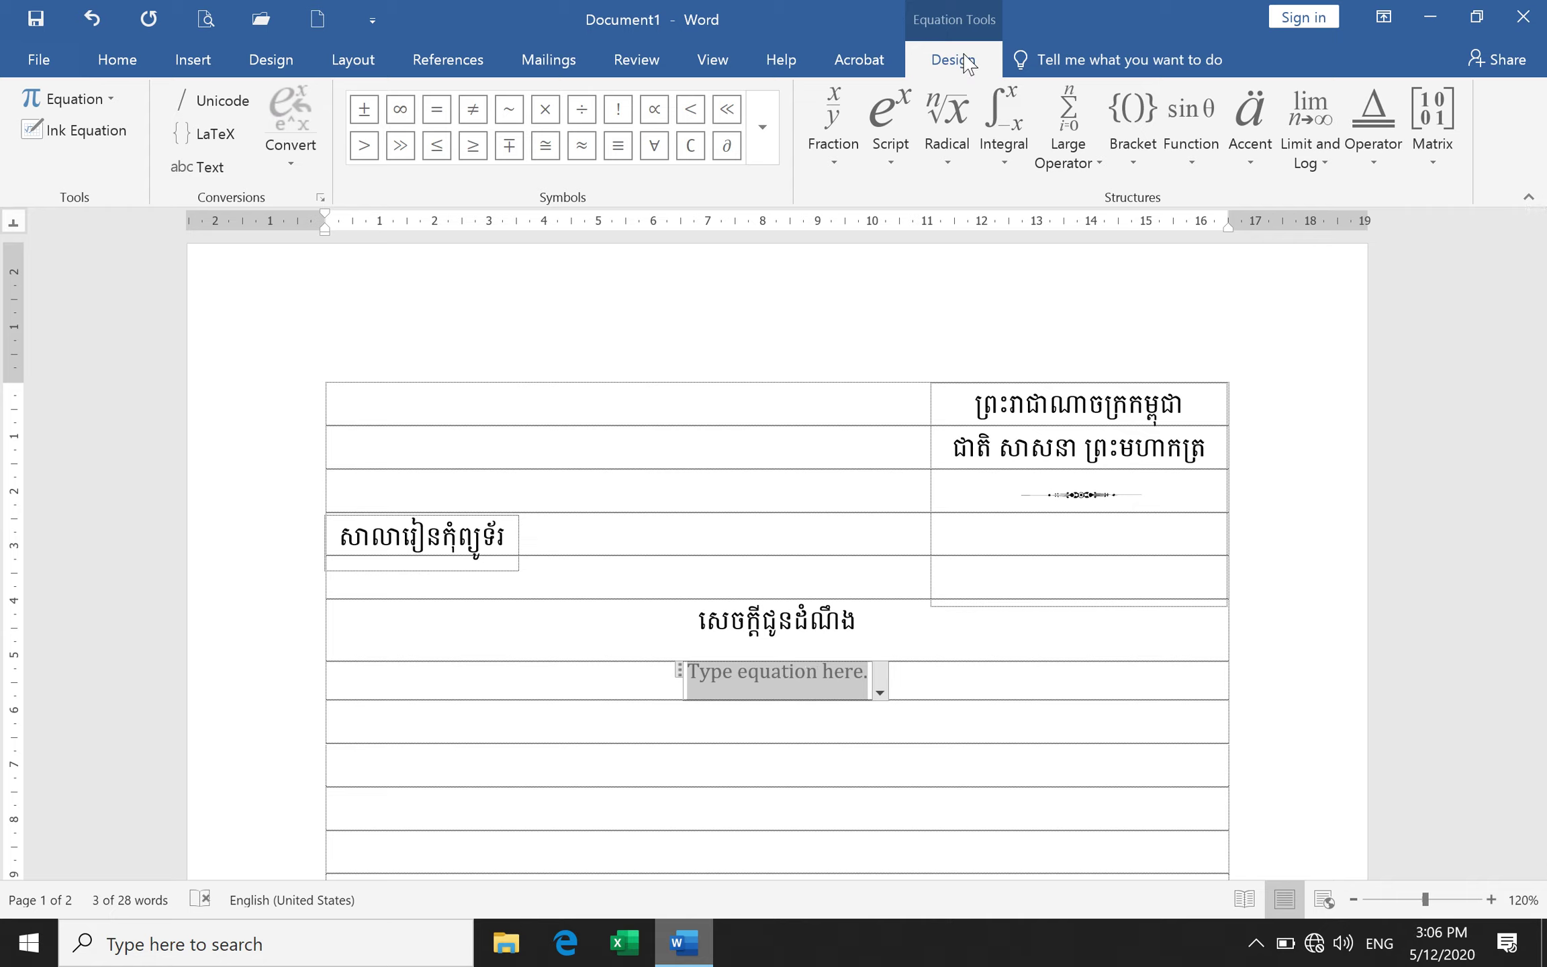
left_click(835, 164)
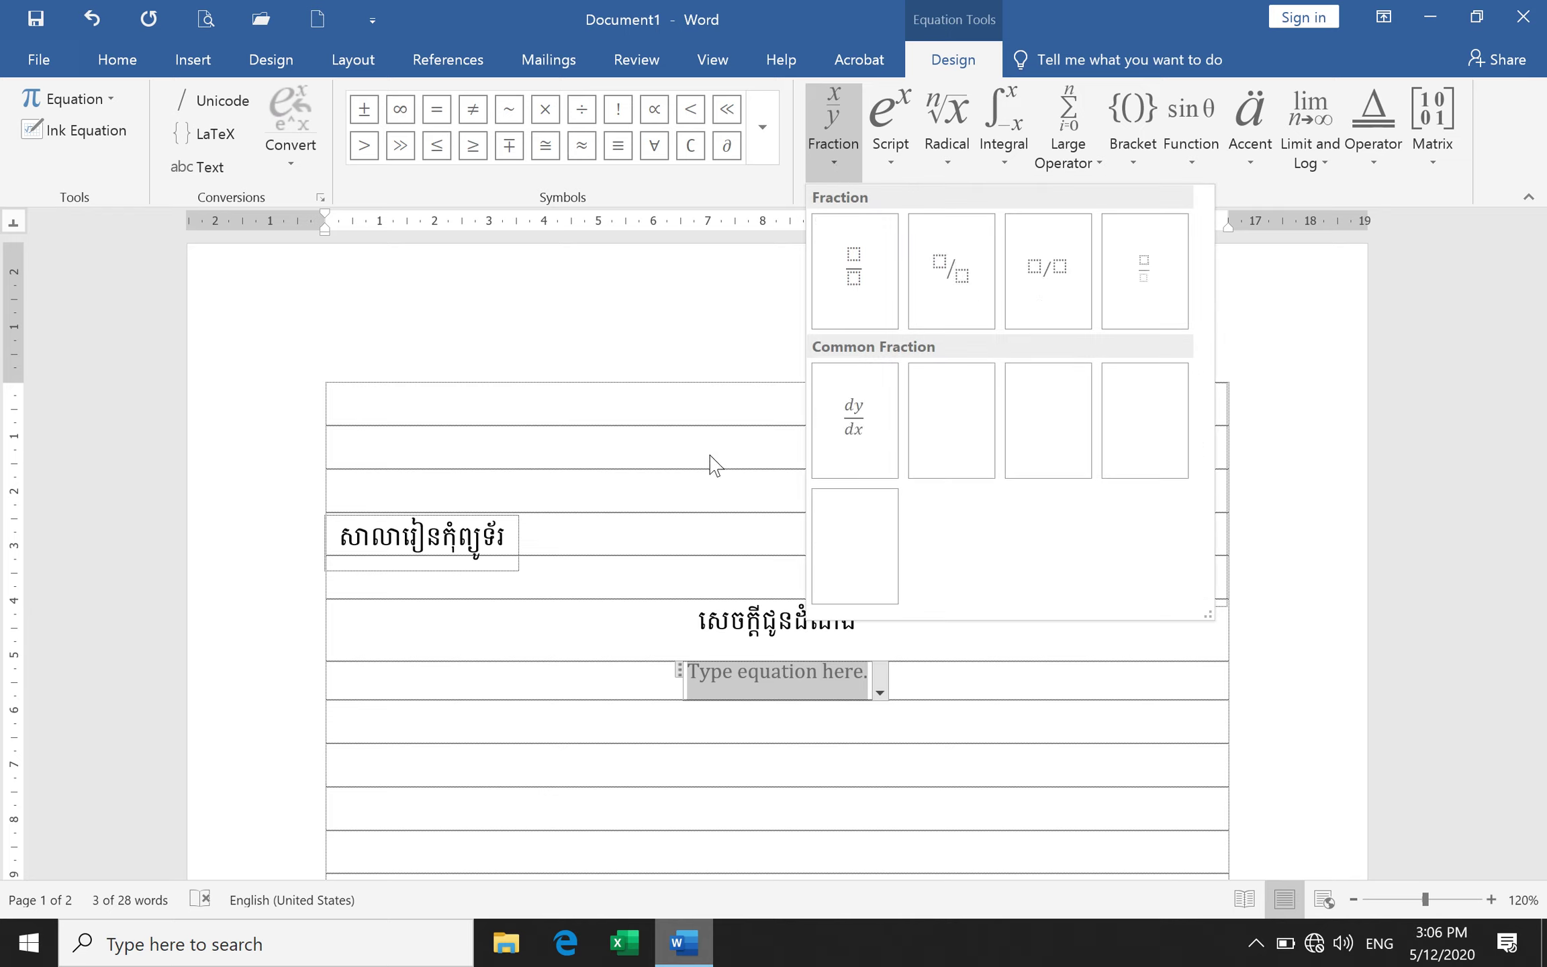
left_click(848, 285)
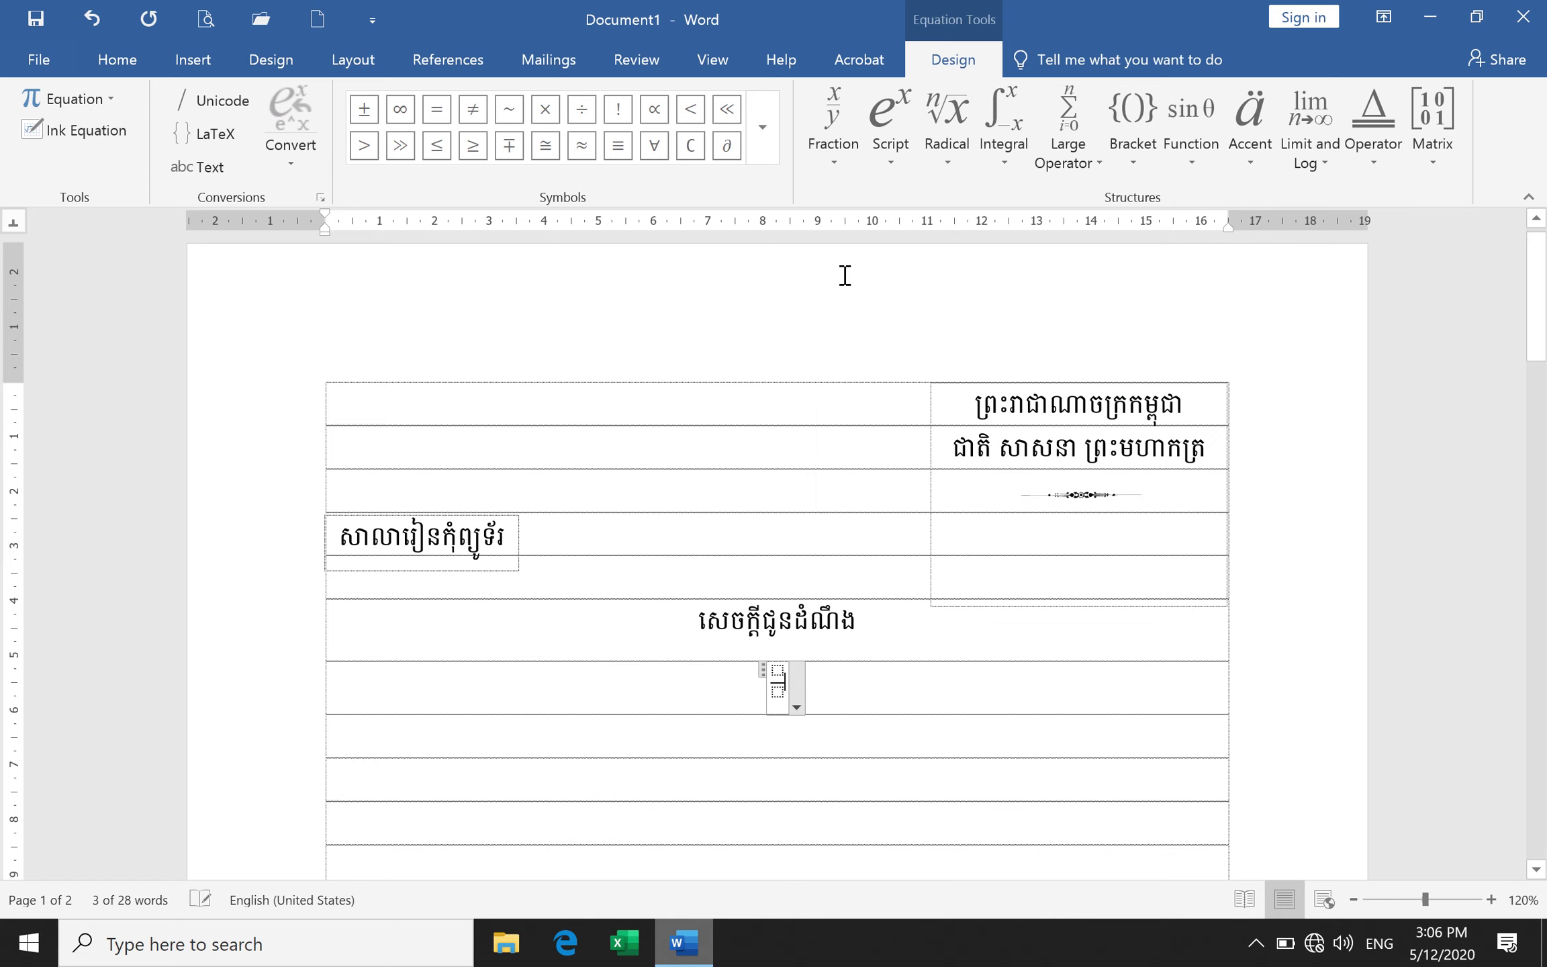
scroll(782, 675, "up", 3, "ctrl")
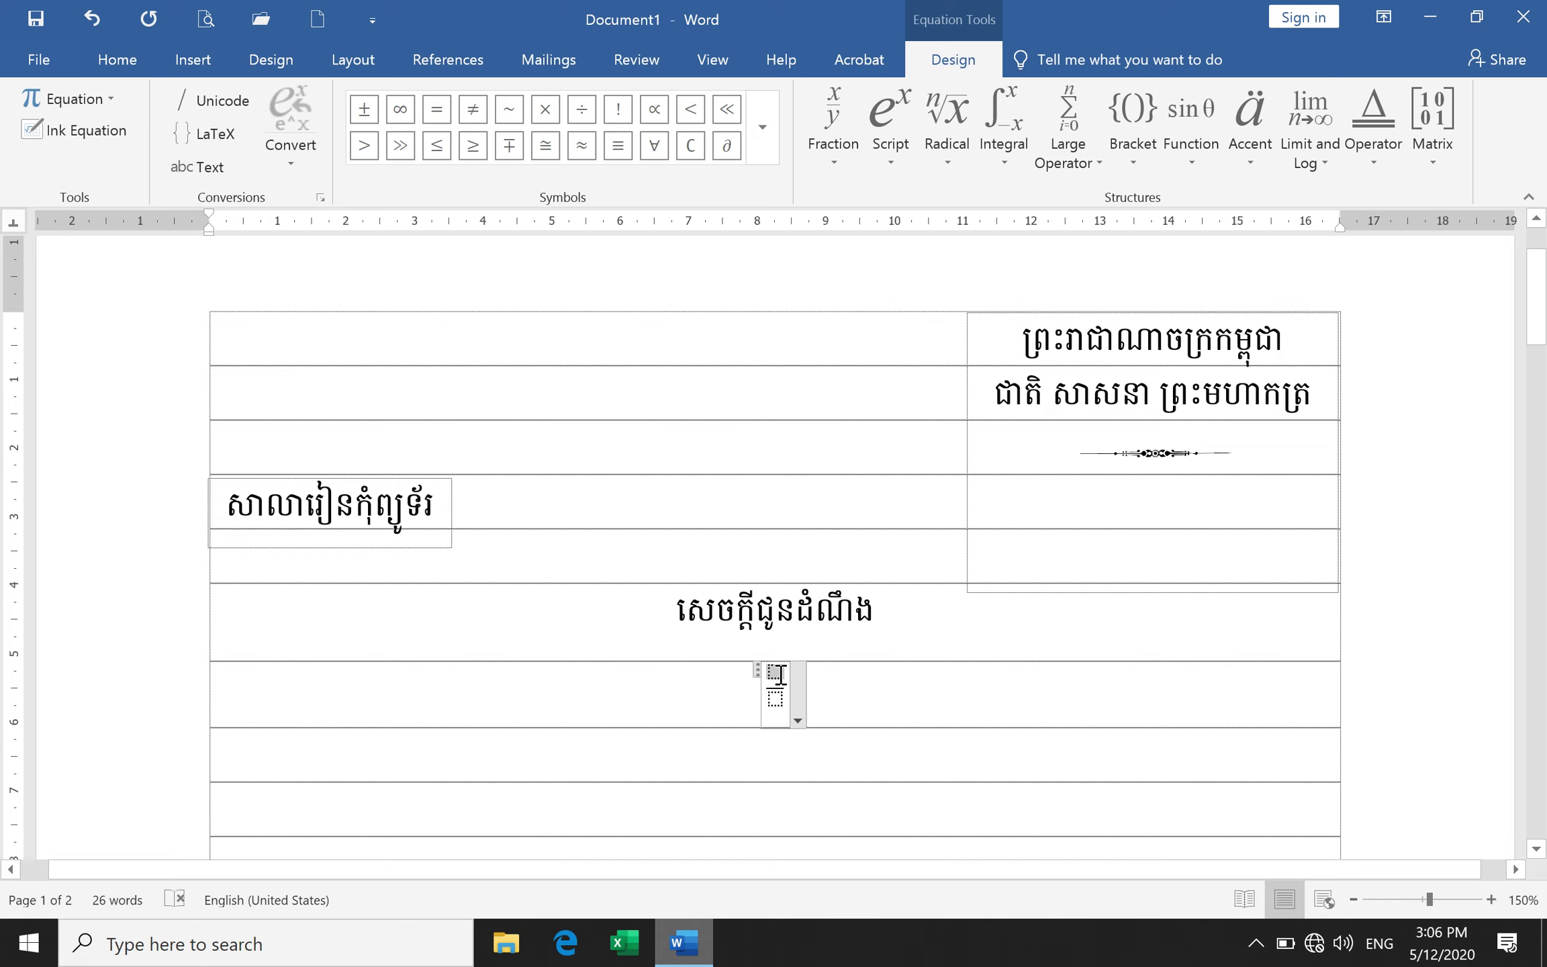
type("4")
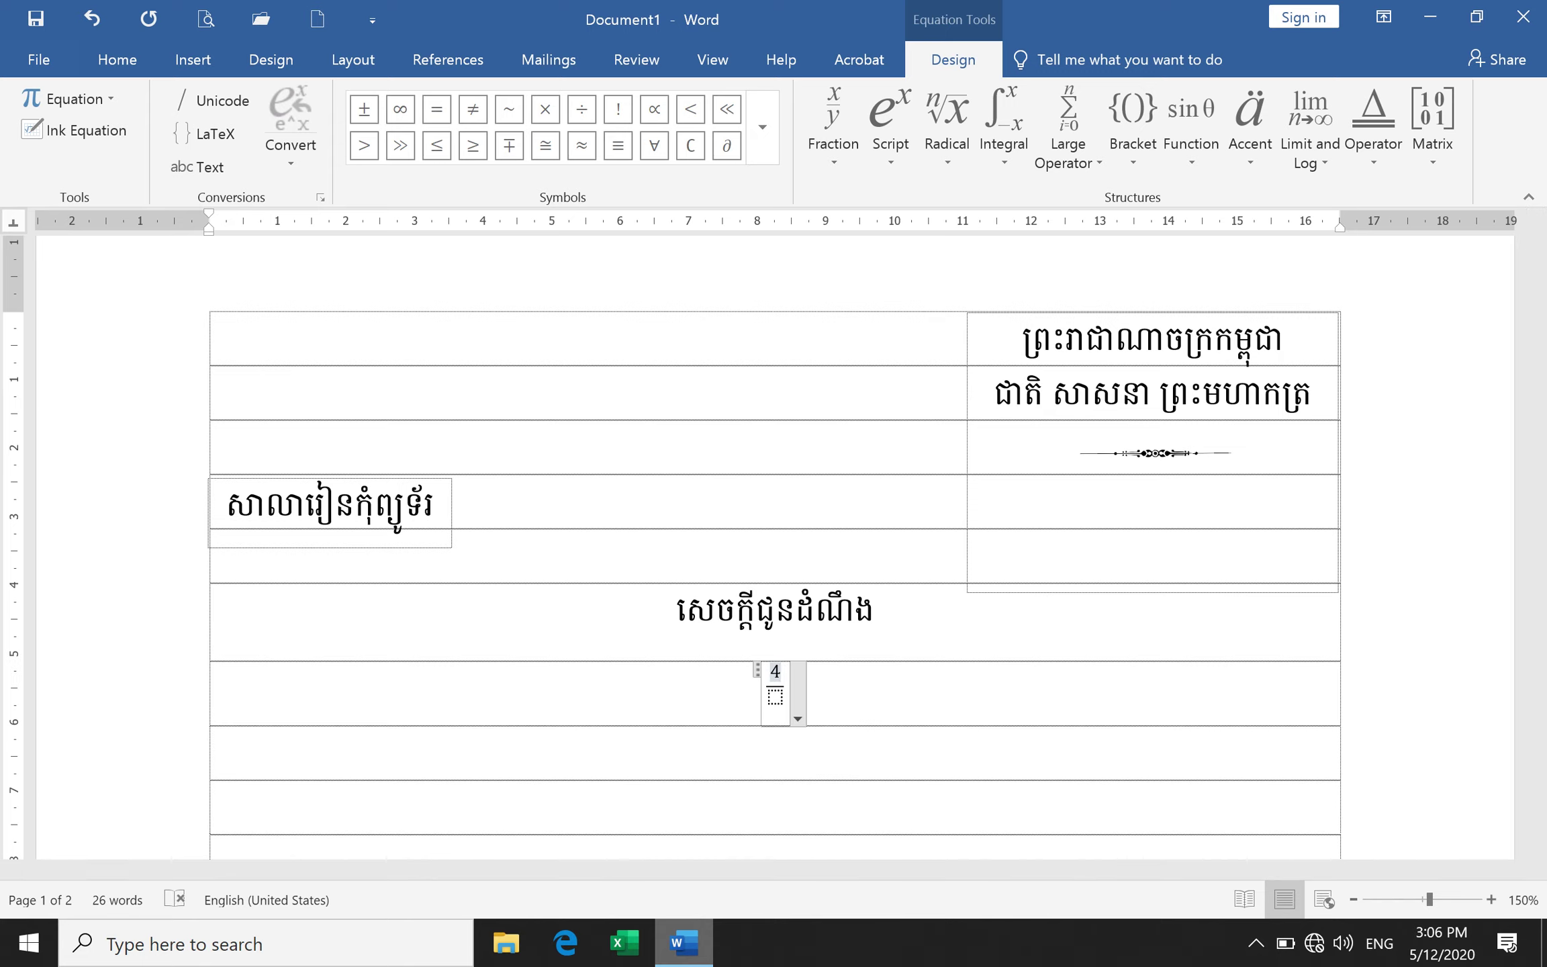
left_click(775, 697)
type("5")
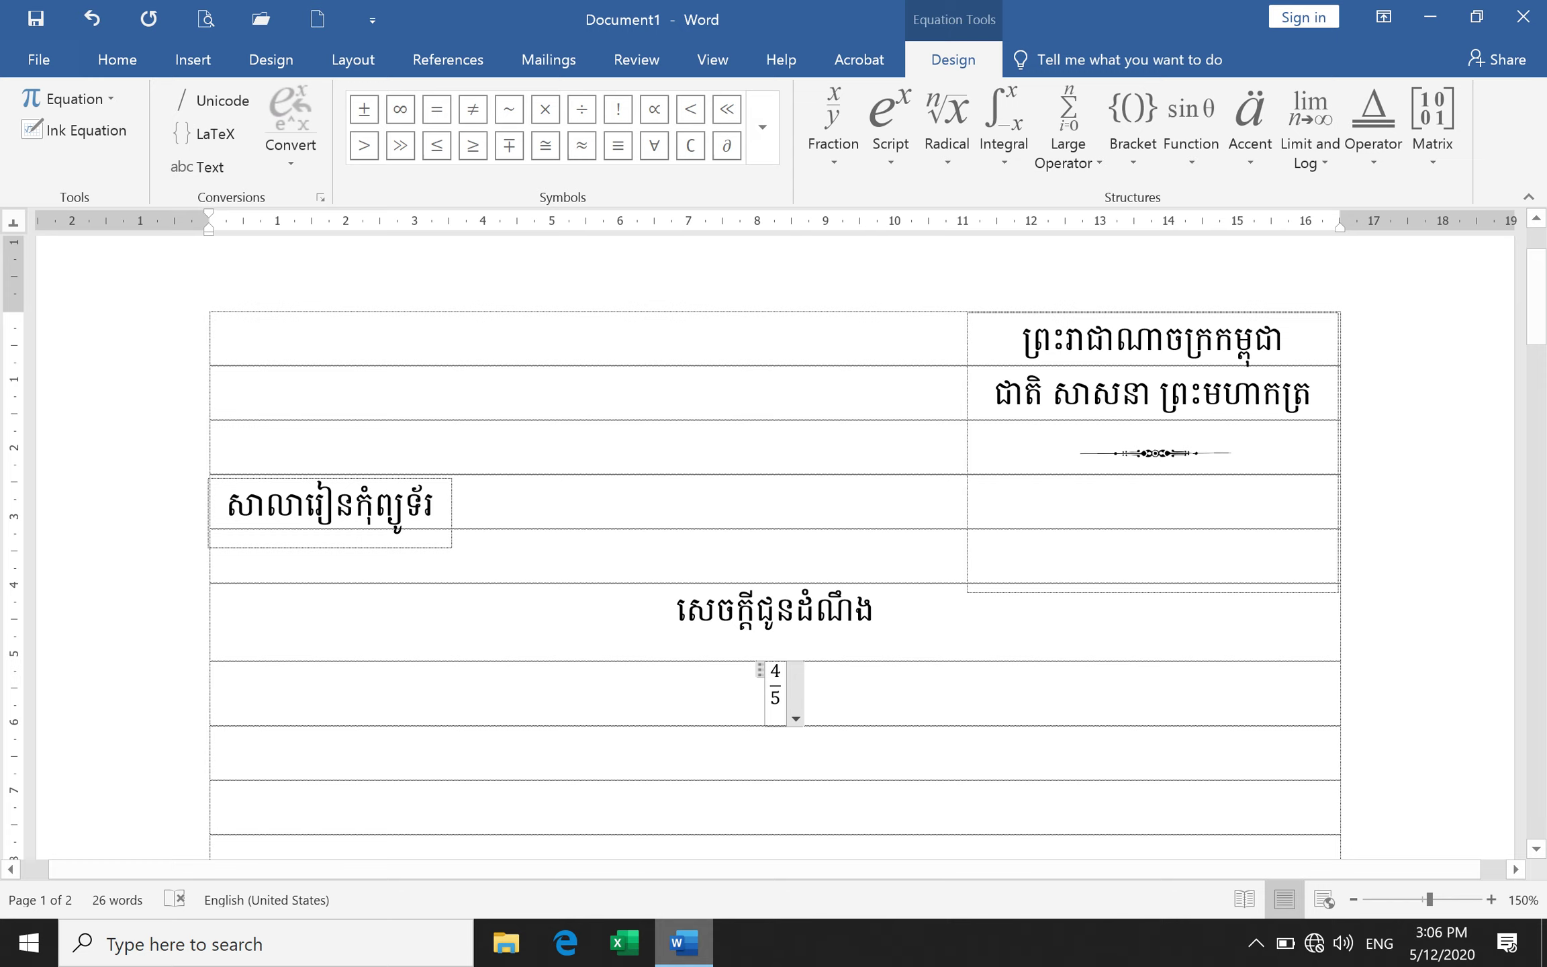
key("Right")
type("+")
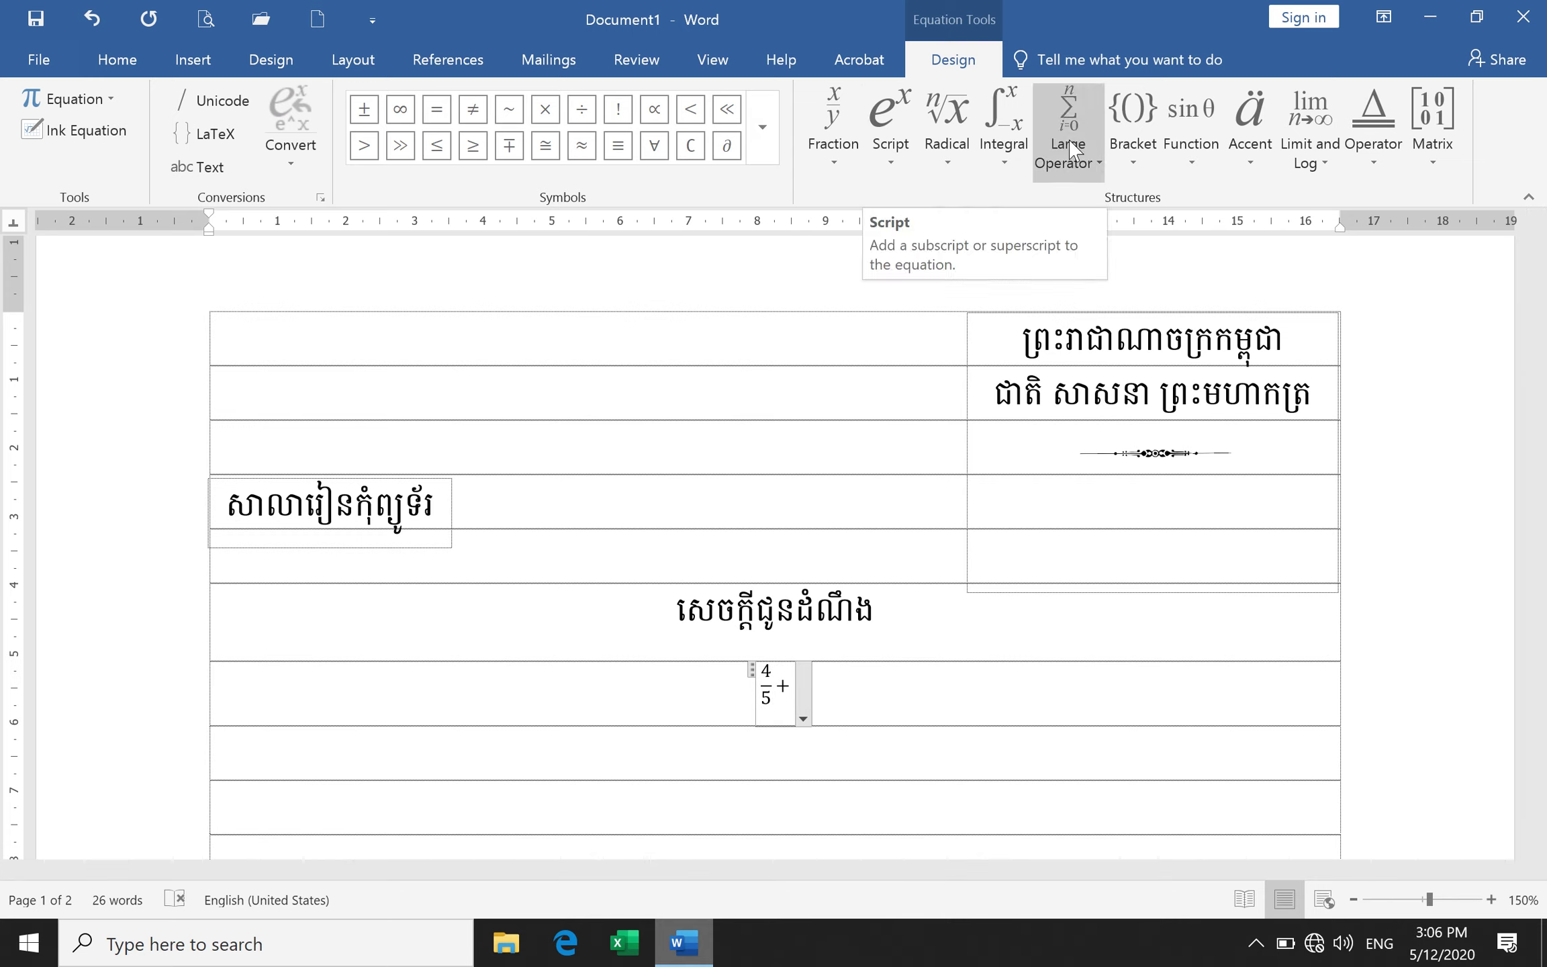
Append 3² using a superscript structure and exit the equation to the row below.
left_click(901, 150)
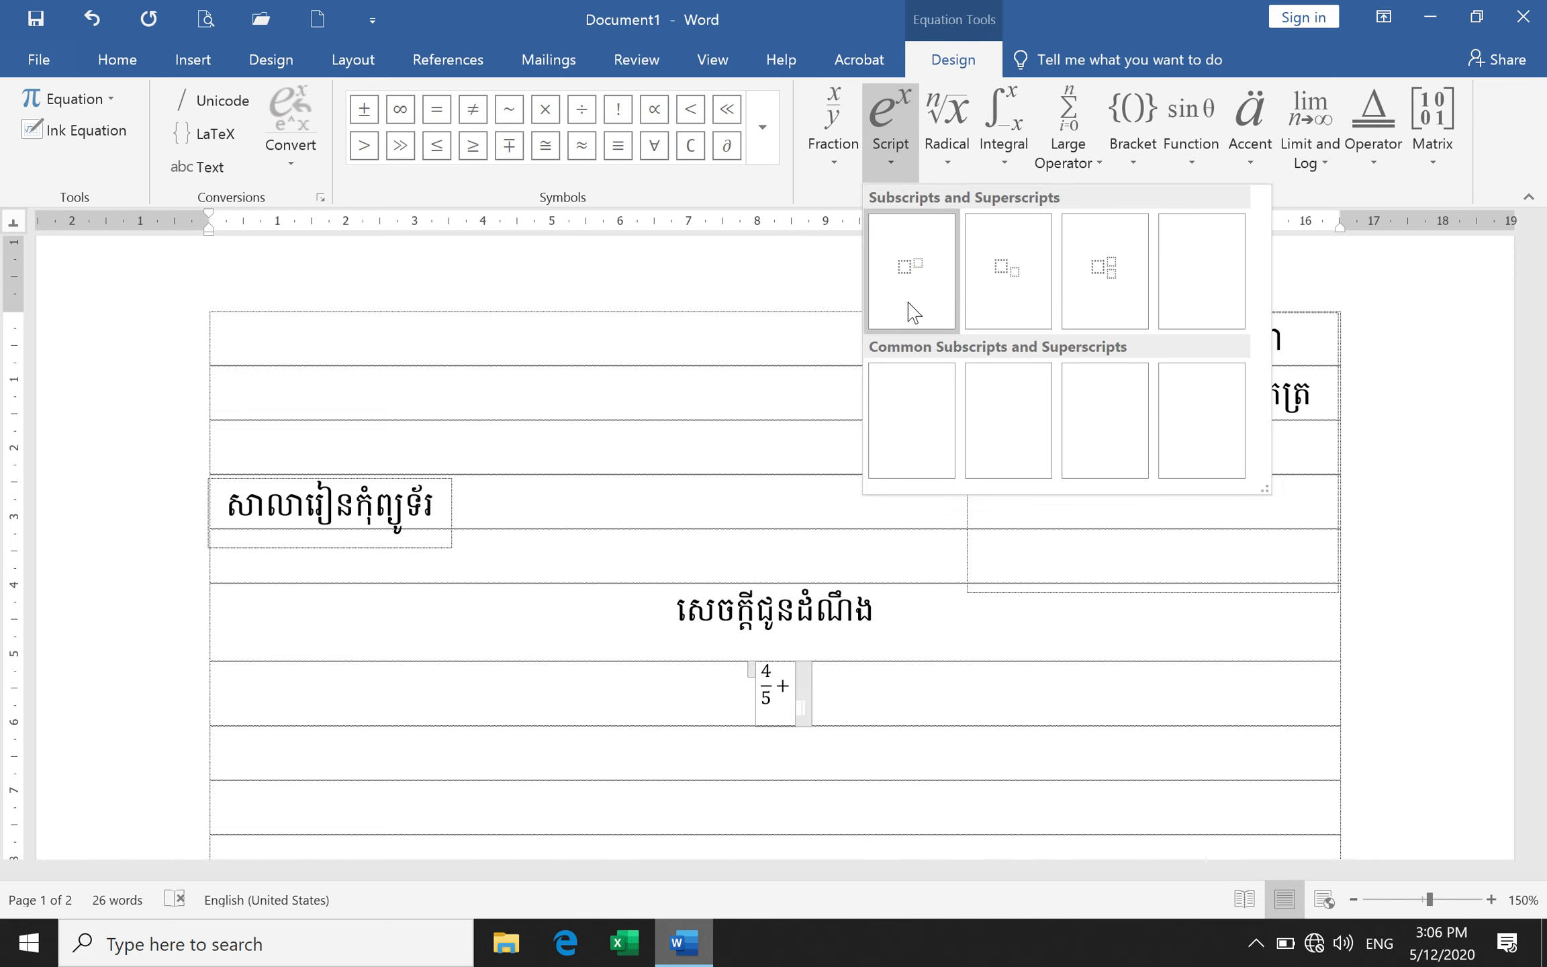
left_click(908, 306)
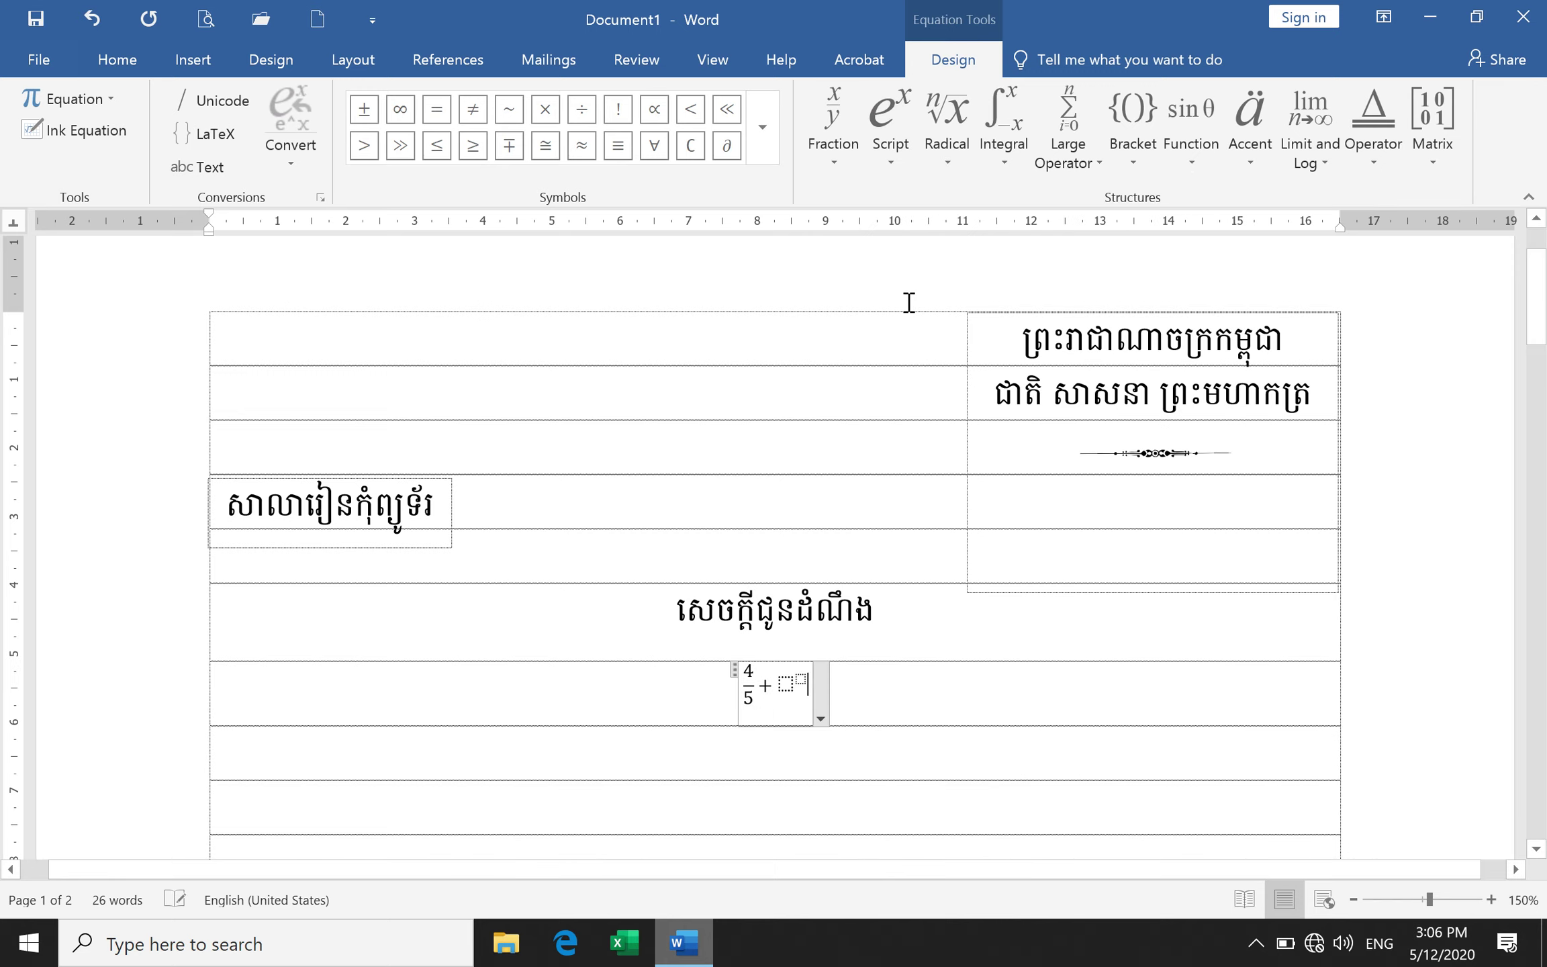
left_click(785, 684)
type("3")
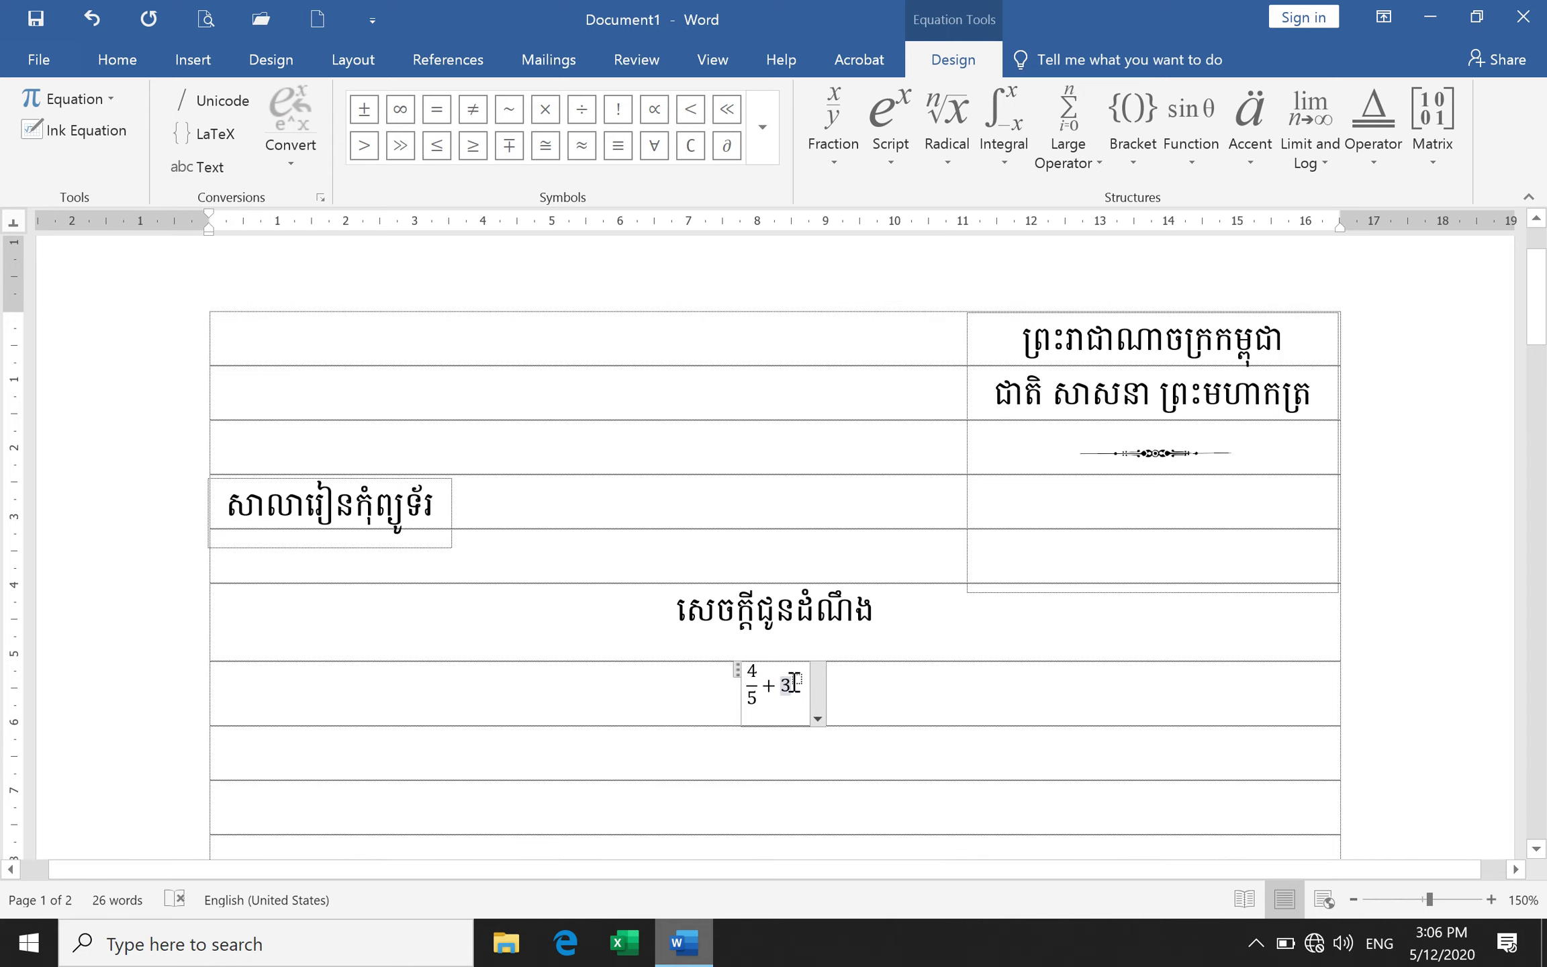
key("Right")
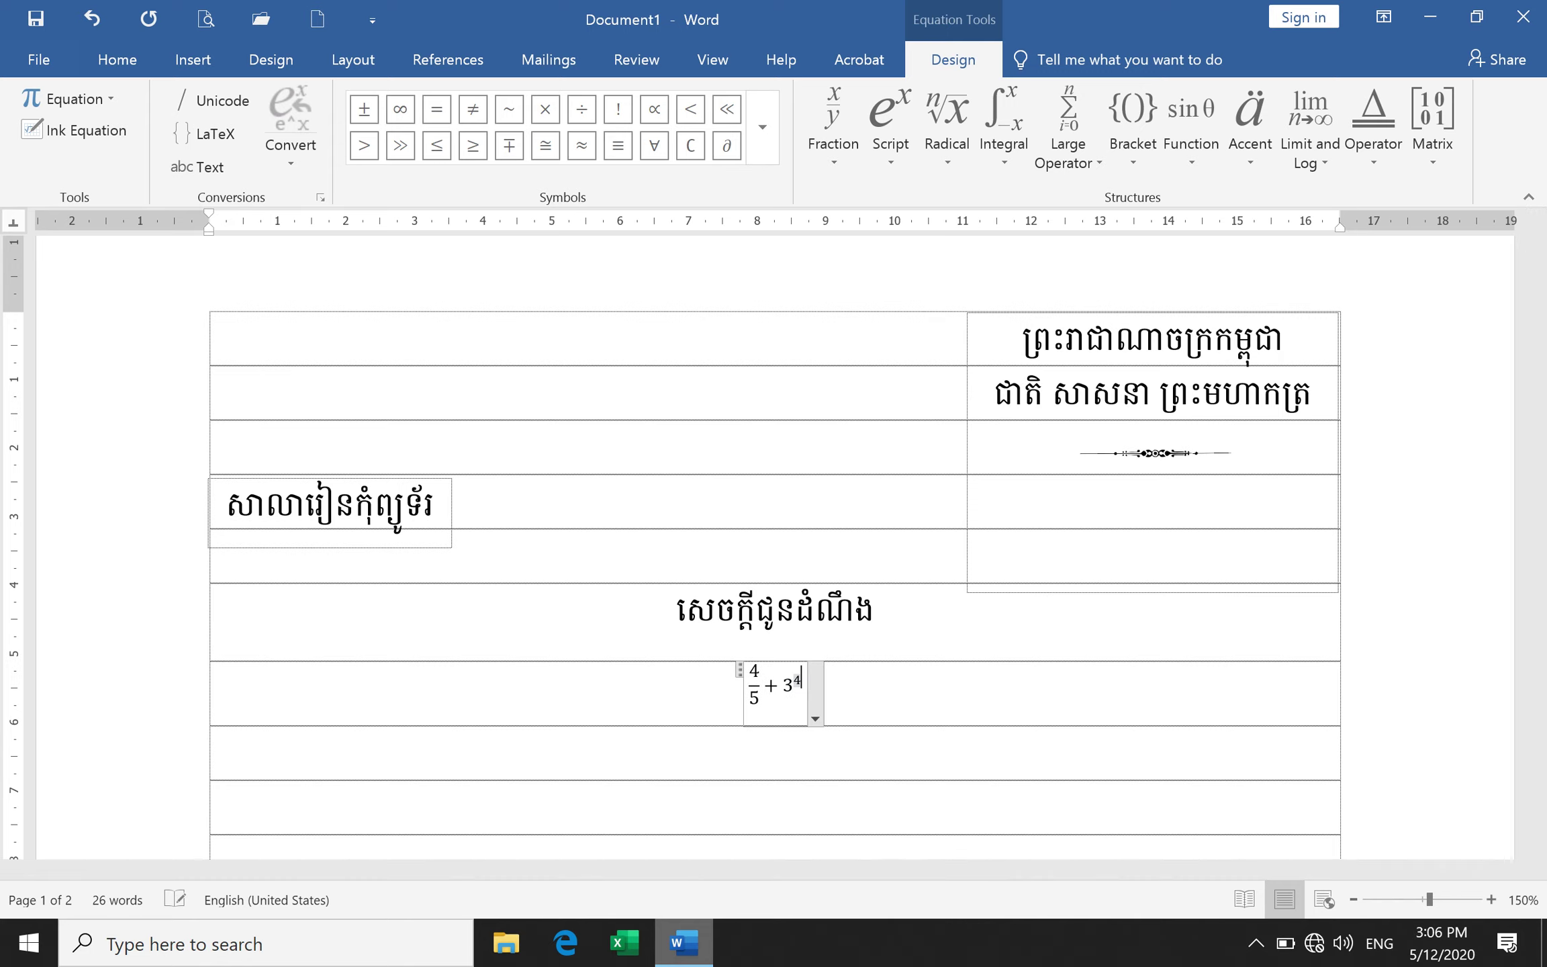
type("2")
left_click(861, 698)
key("Down")
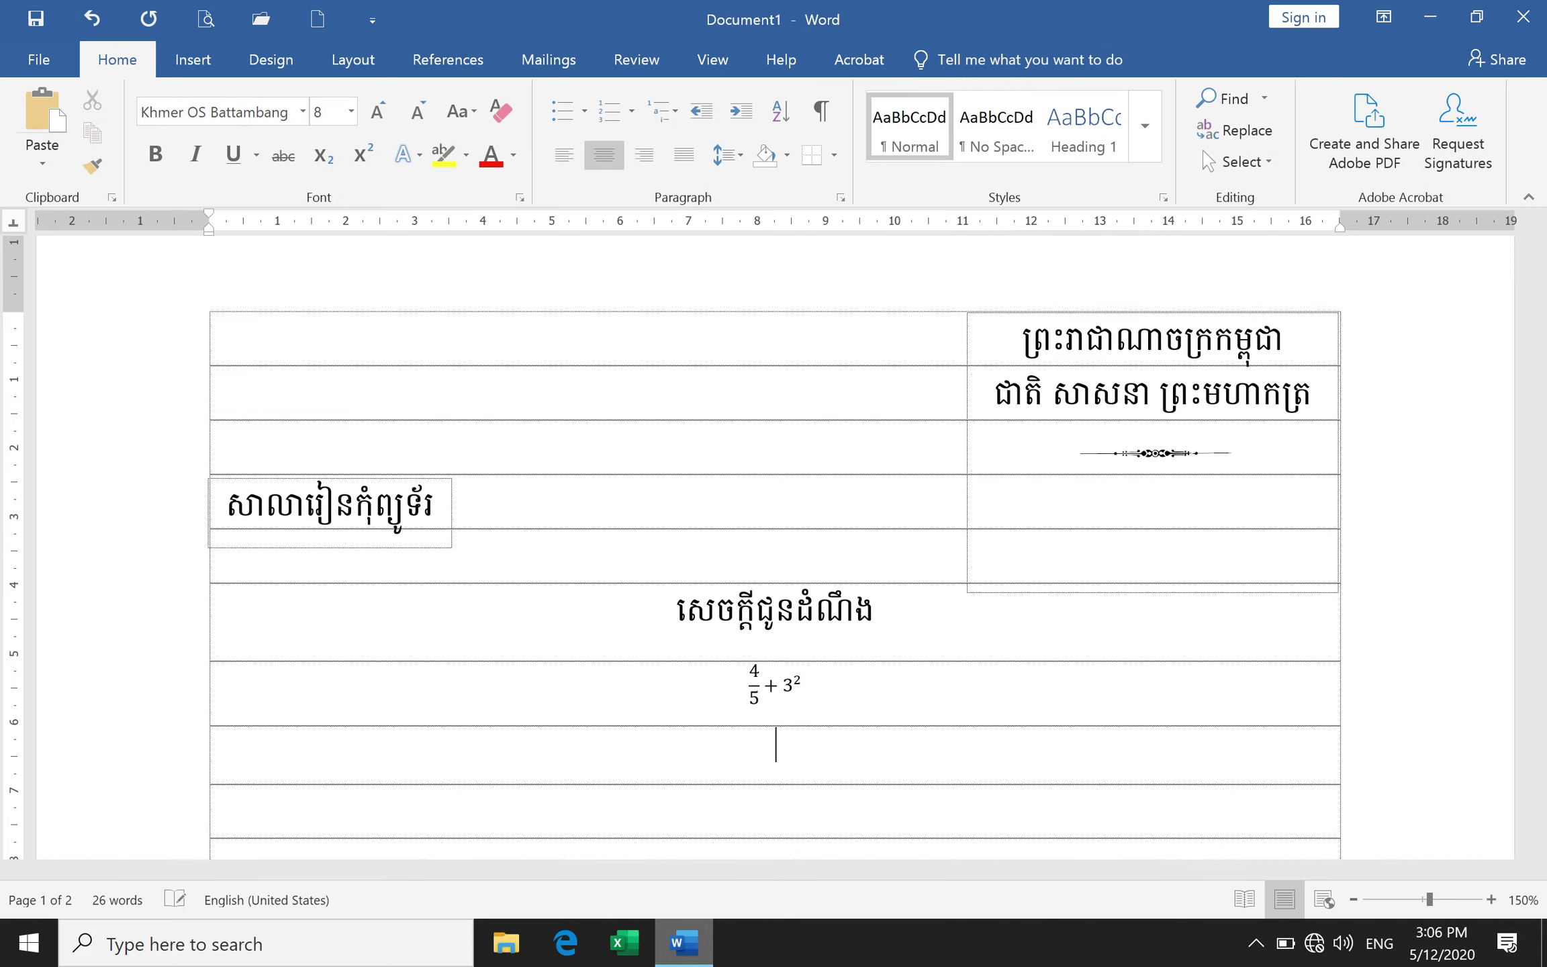
Insert a new equation in the empty row containing a pair of parentheses.
left_click(193, 59)
left_click(1285, 105)
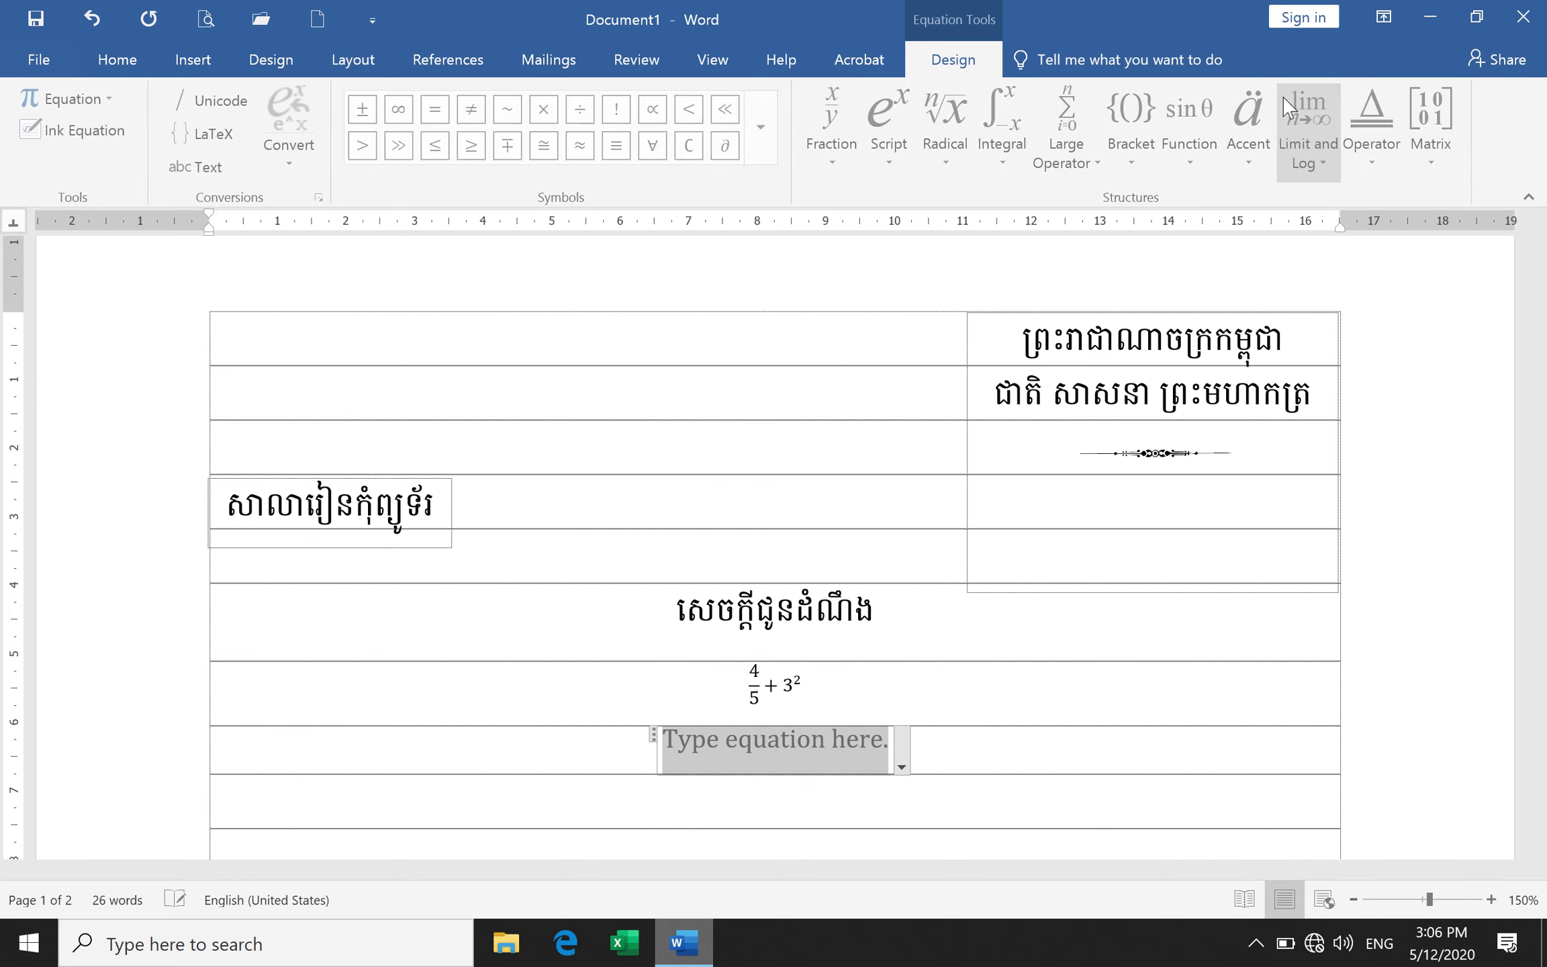
left_click(1135, 155)
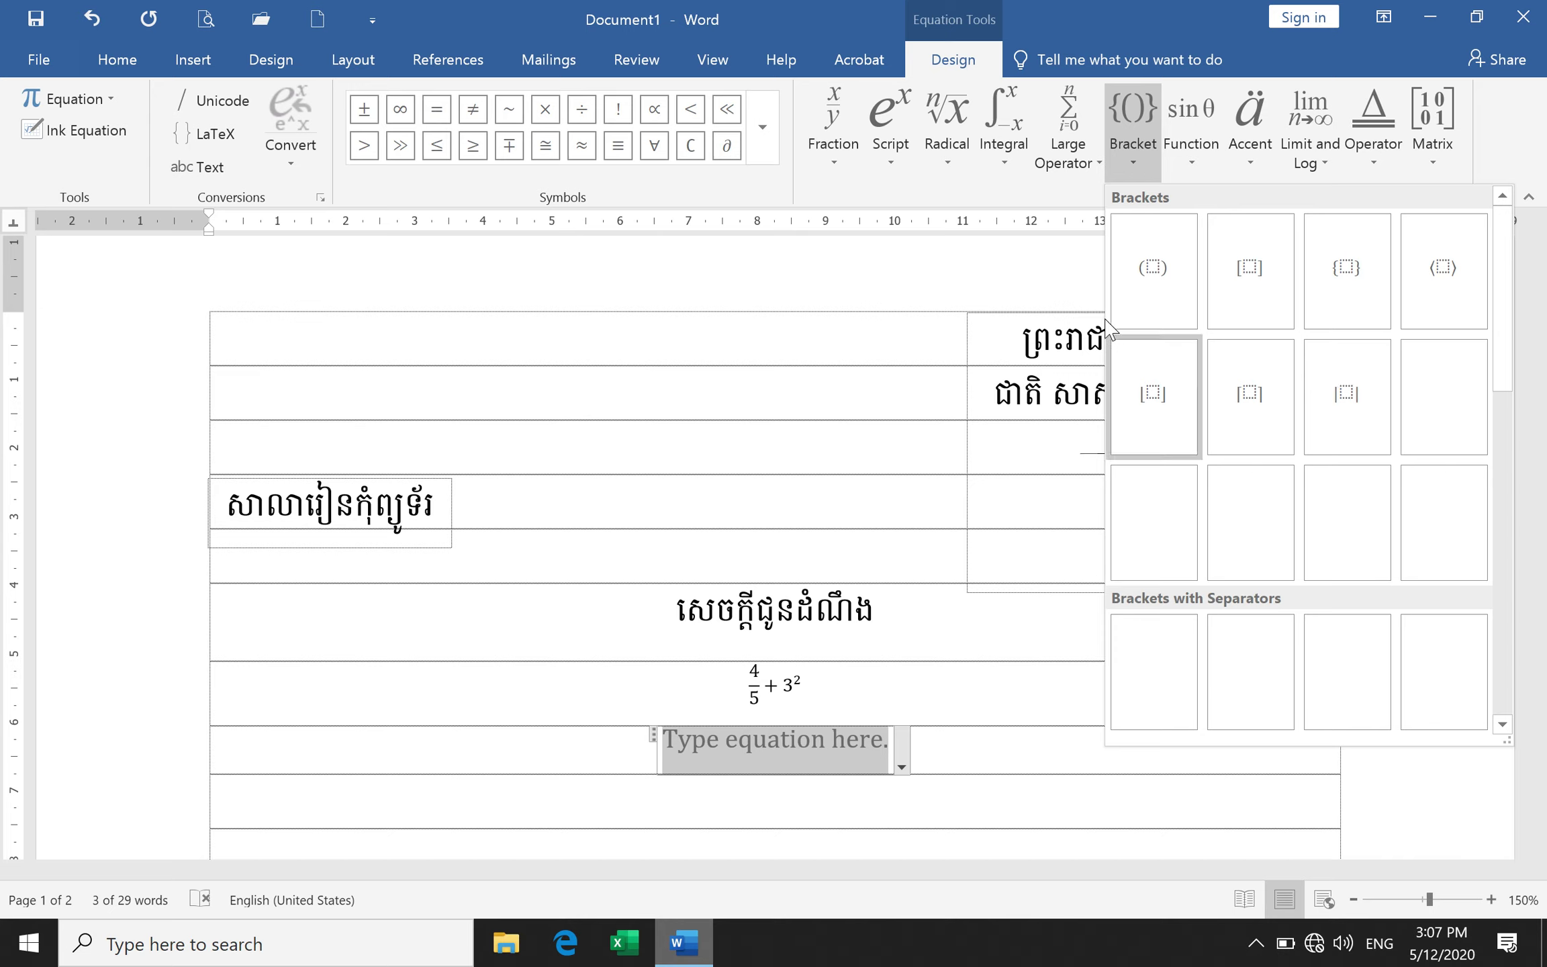
left_click(1150, 287)
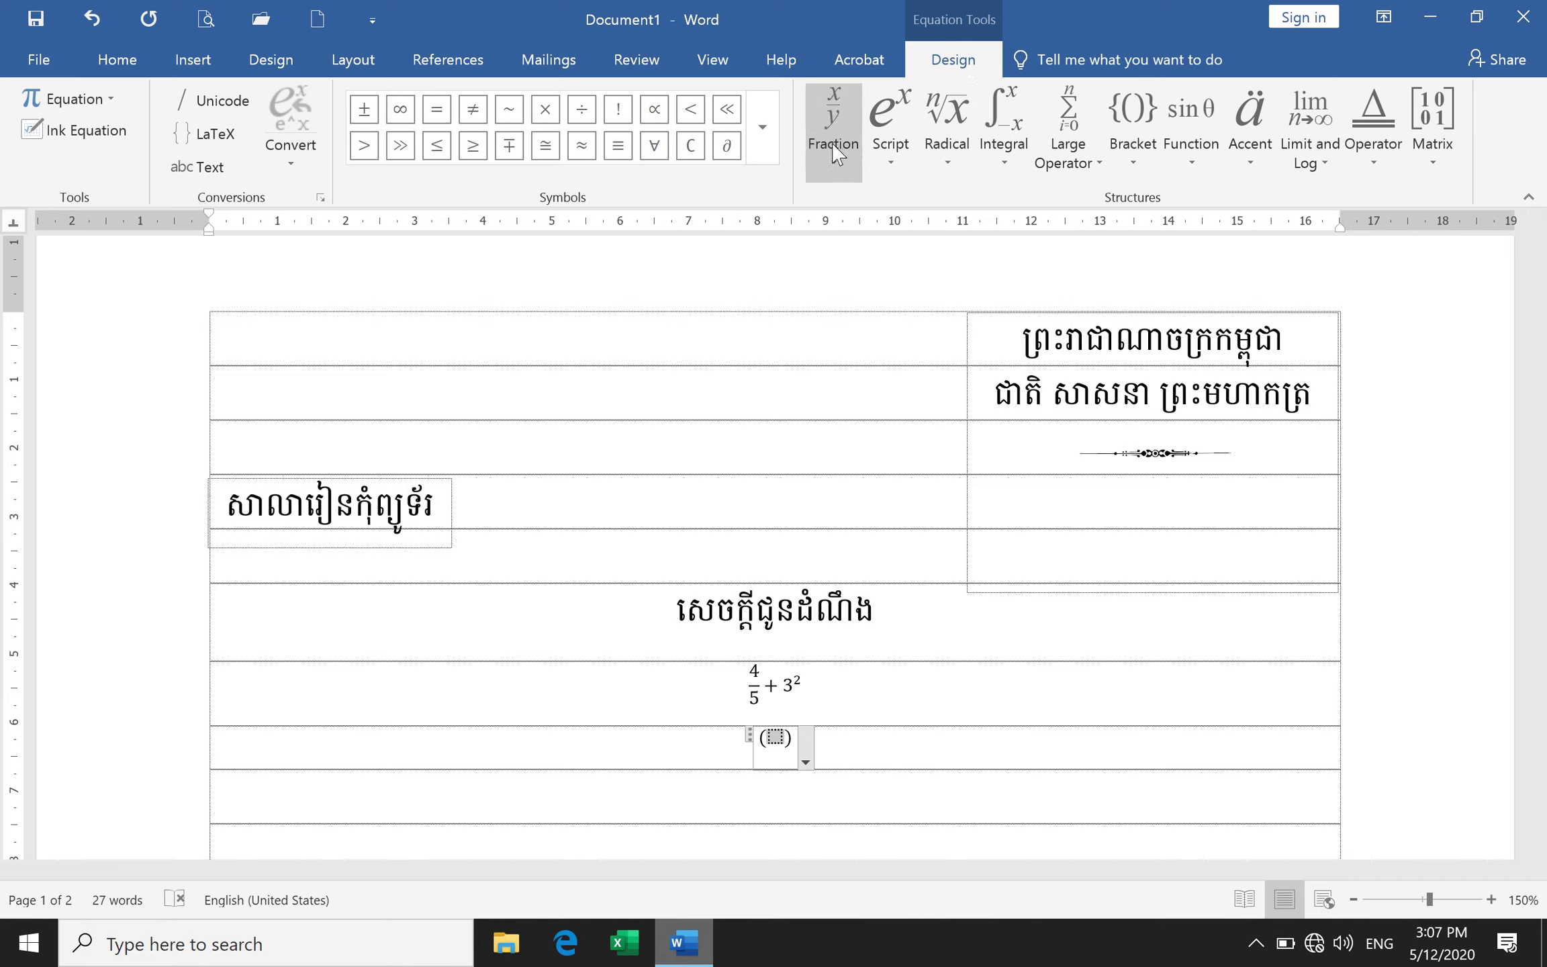
Place a stacked fraction inside the parentheses with a summation in its numerator.
left_click(947, 162)
left_click(892, 162)
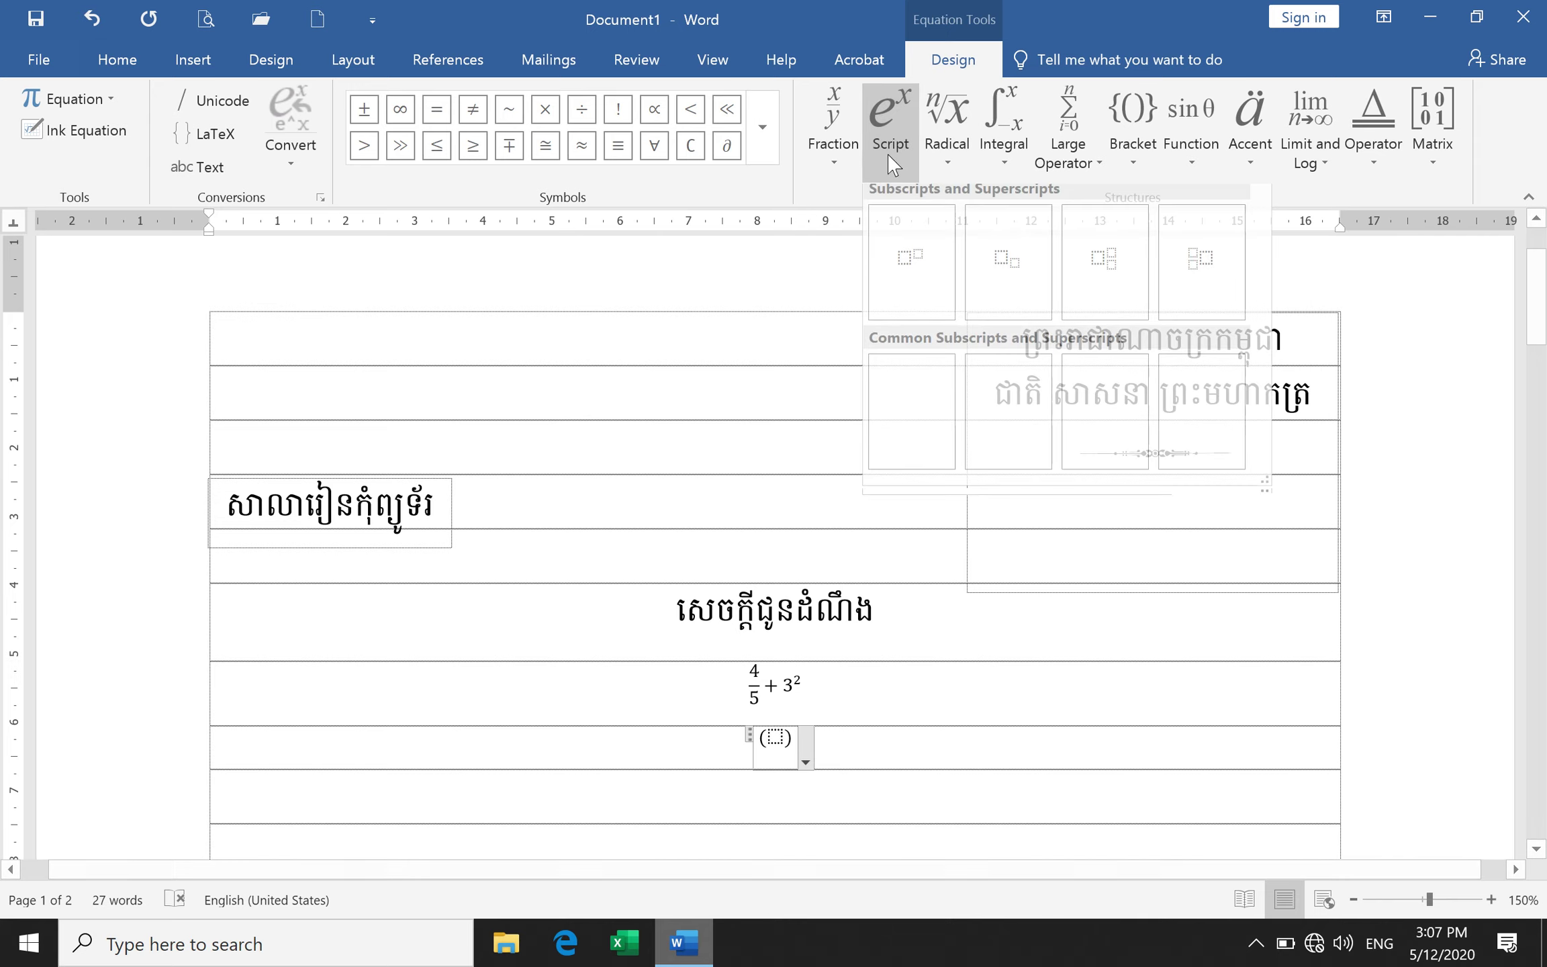
left_click(1016, 160)
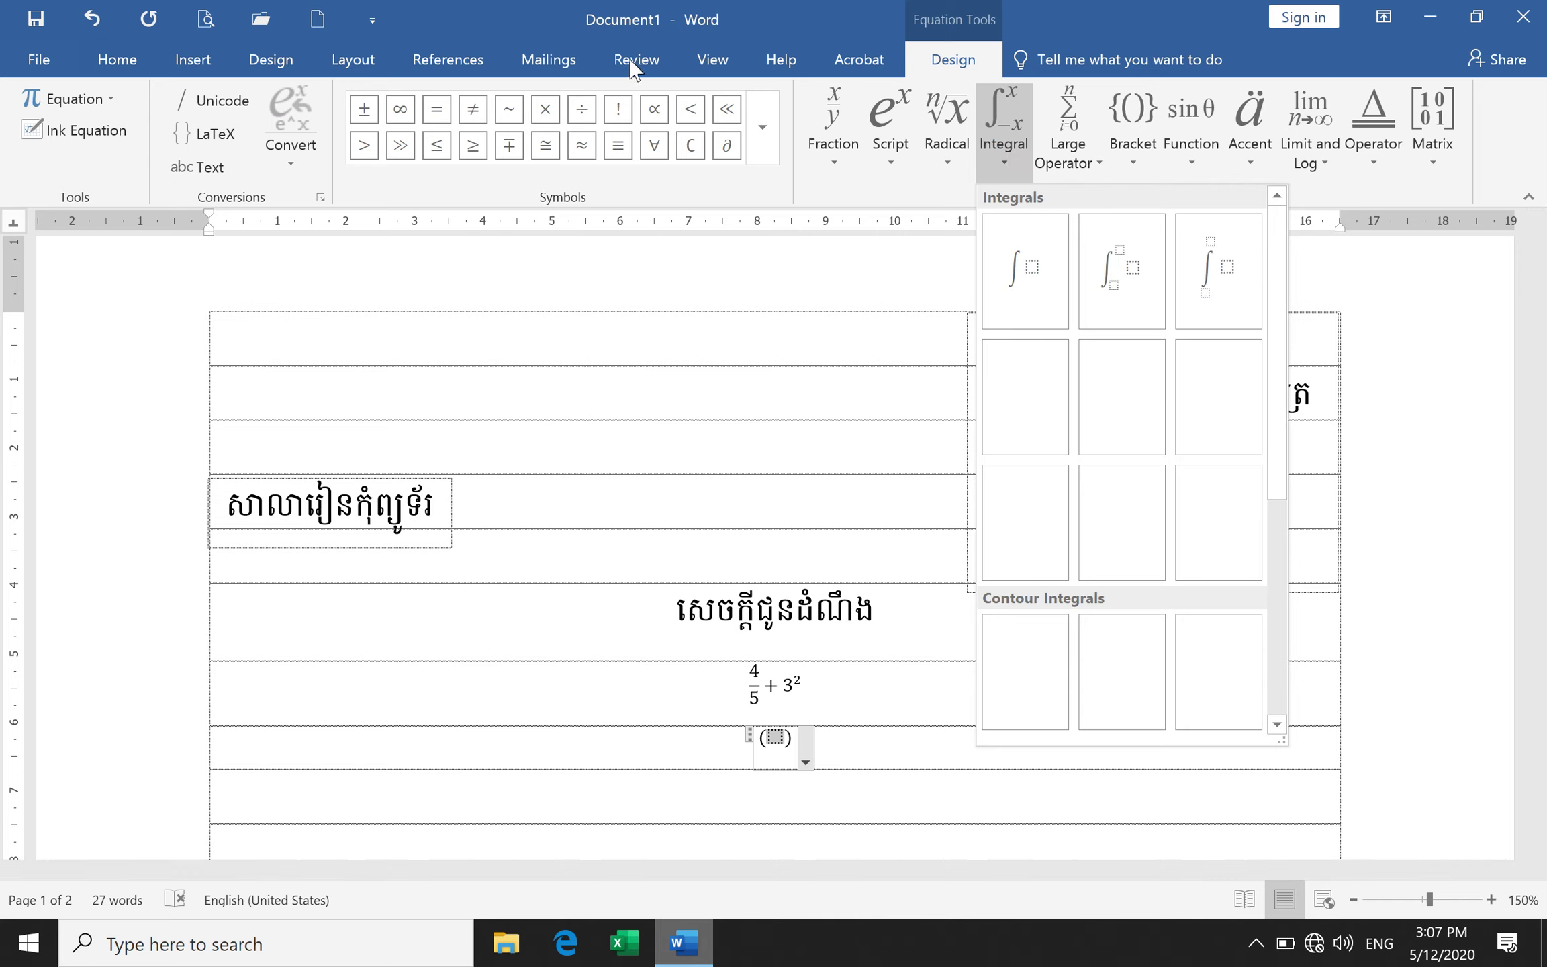
left_click(834, 158)
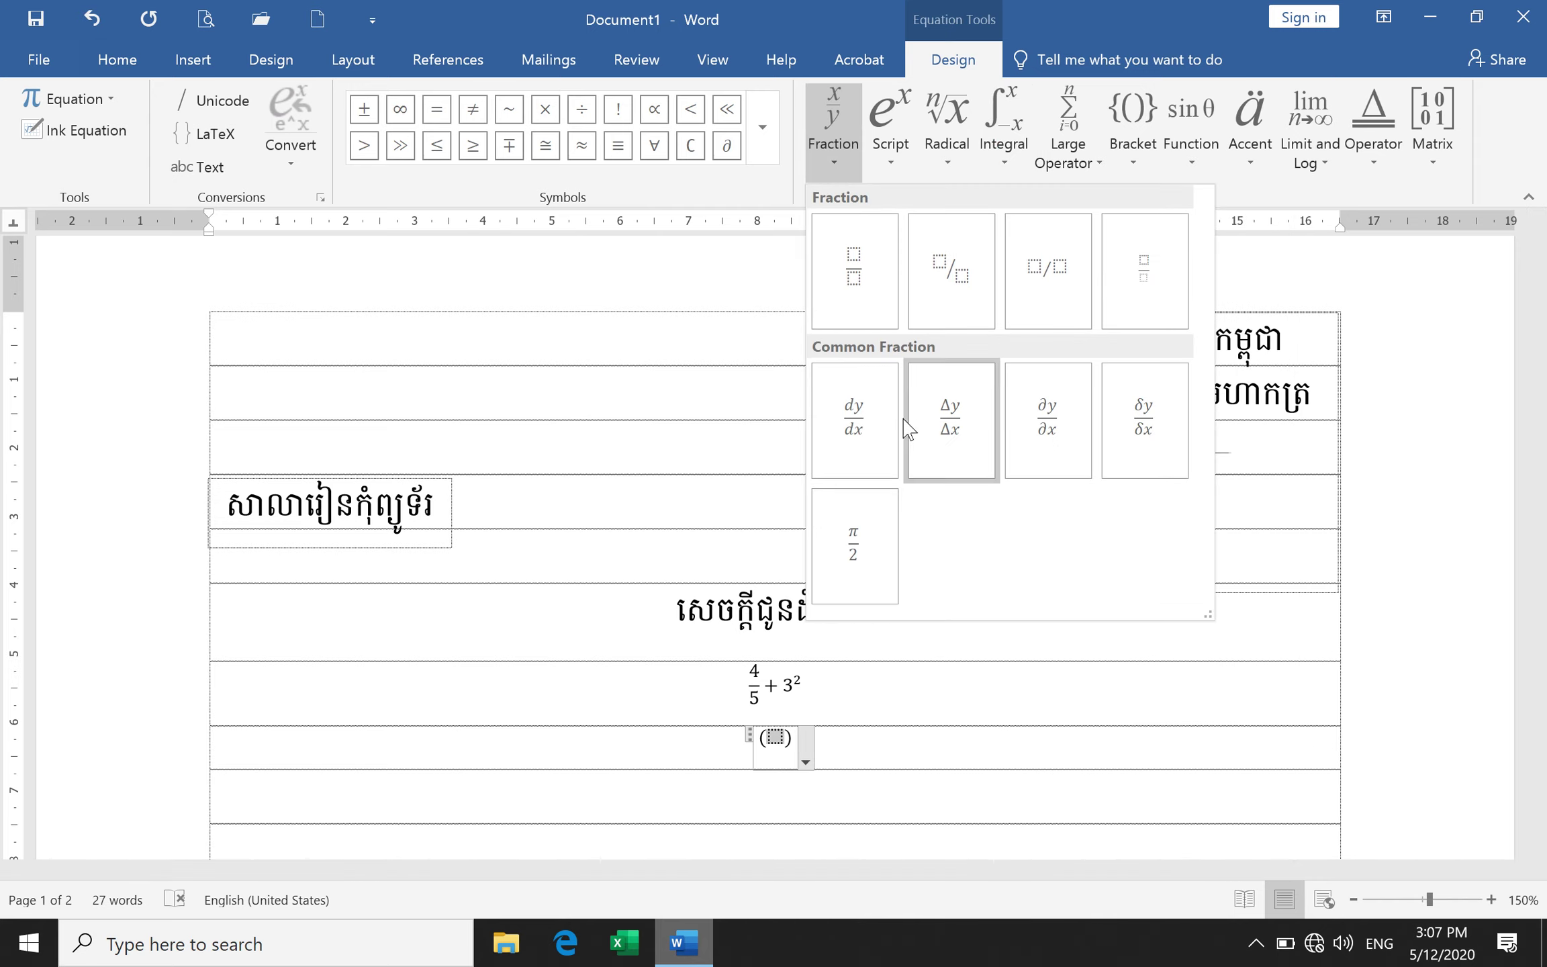
left_click(876, 271)
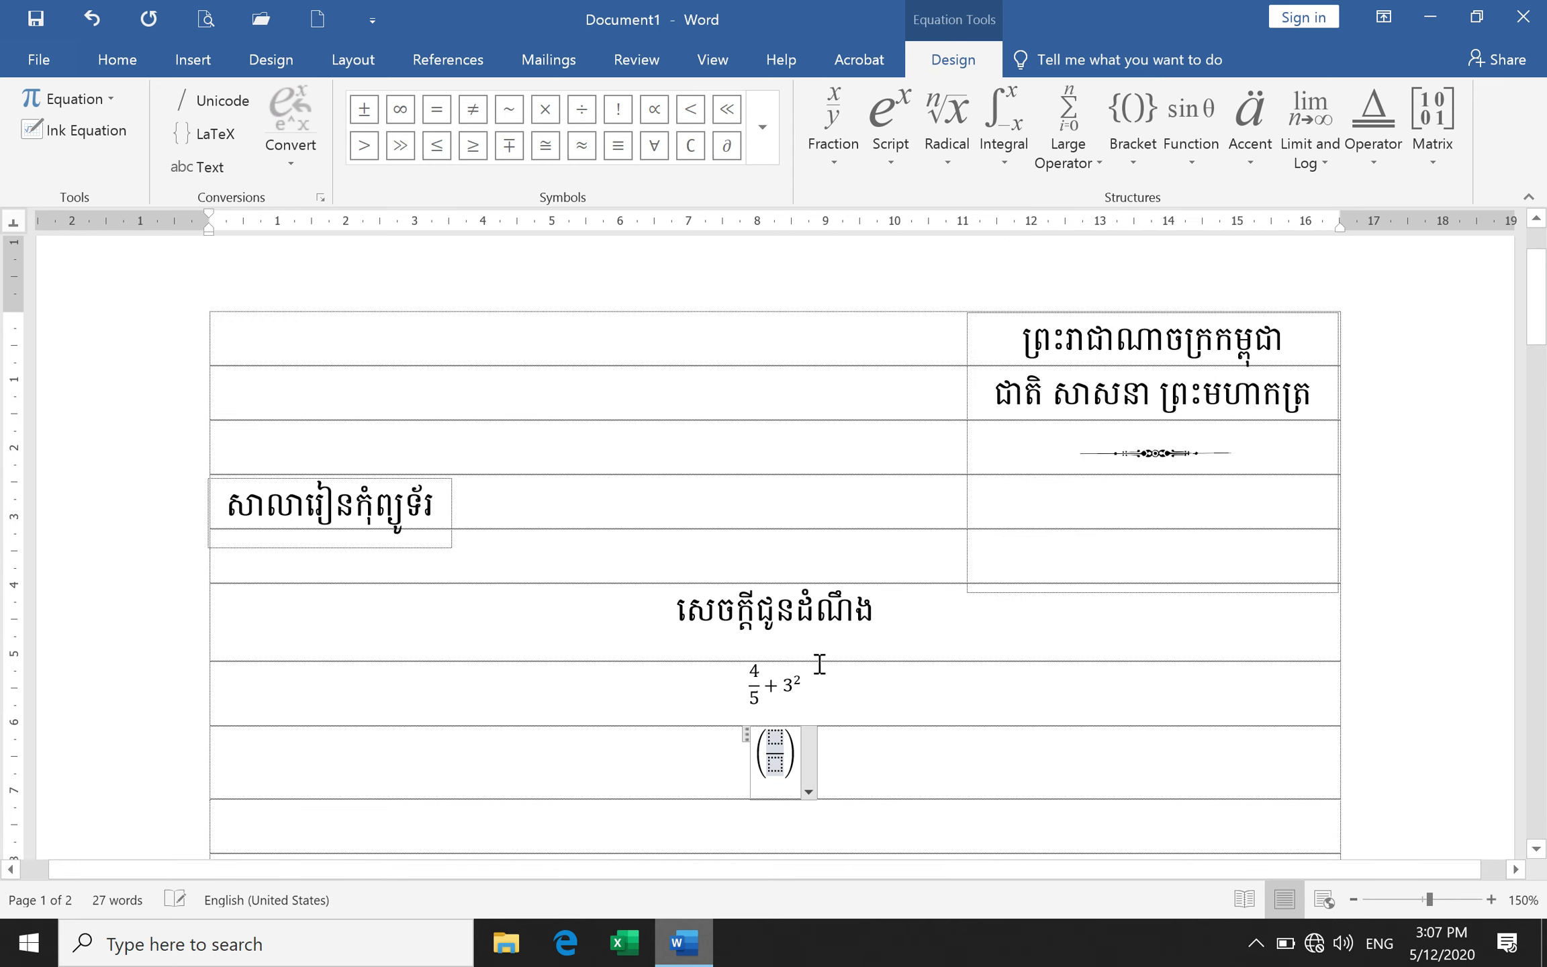
left_click(775, 740)
left_click(1069, 151)
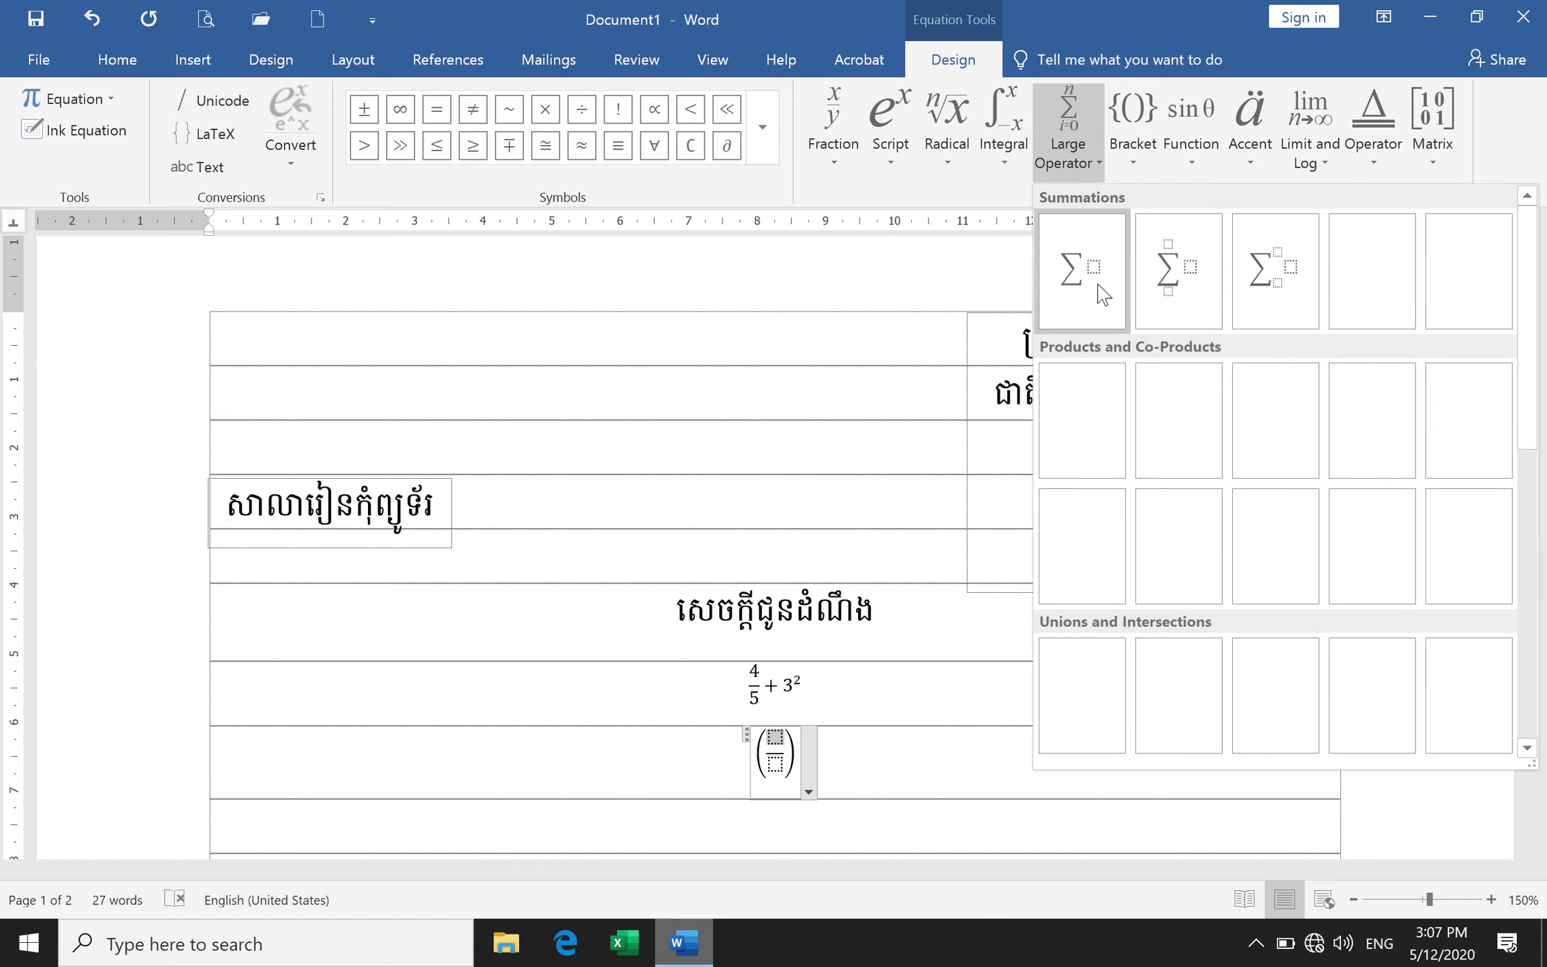
left_click(1185, 286)
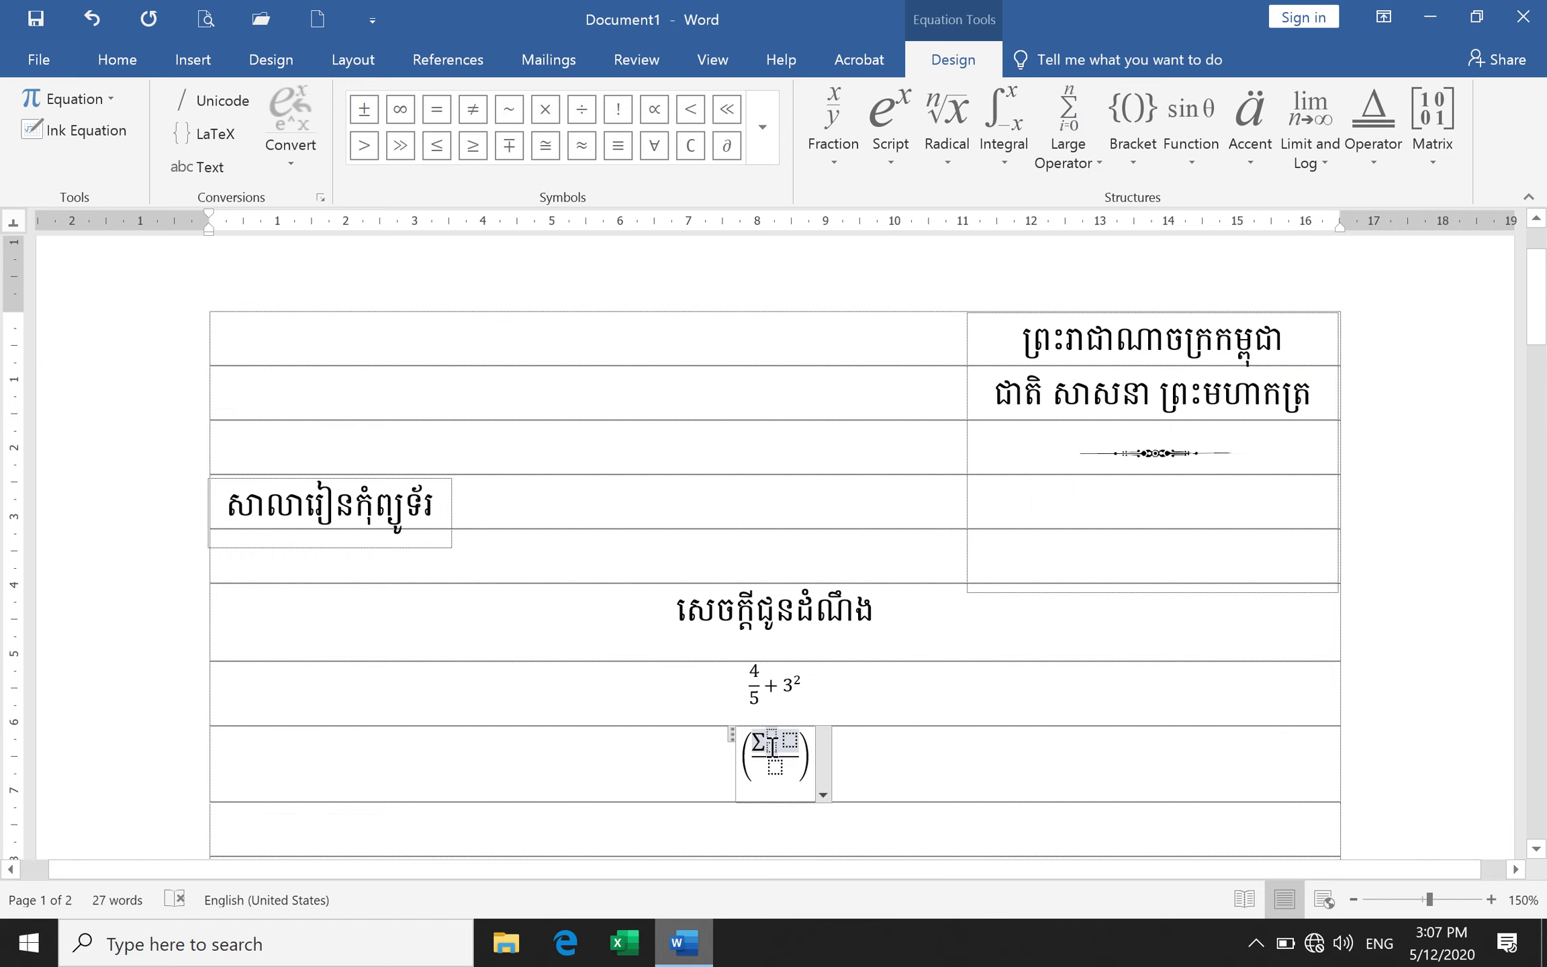
scroll(775, 731, "up", 3, "ctrl")
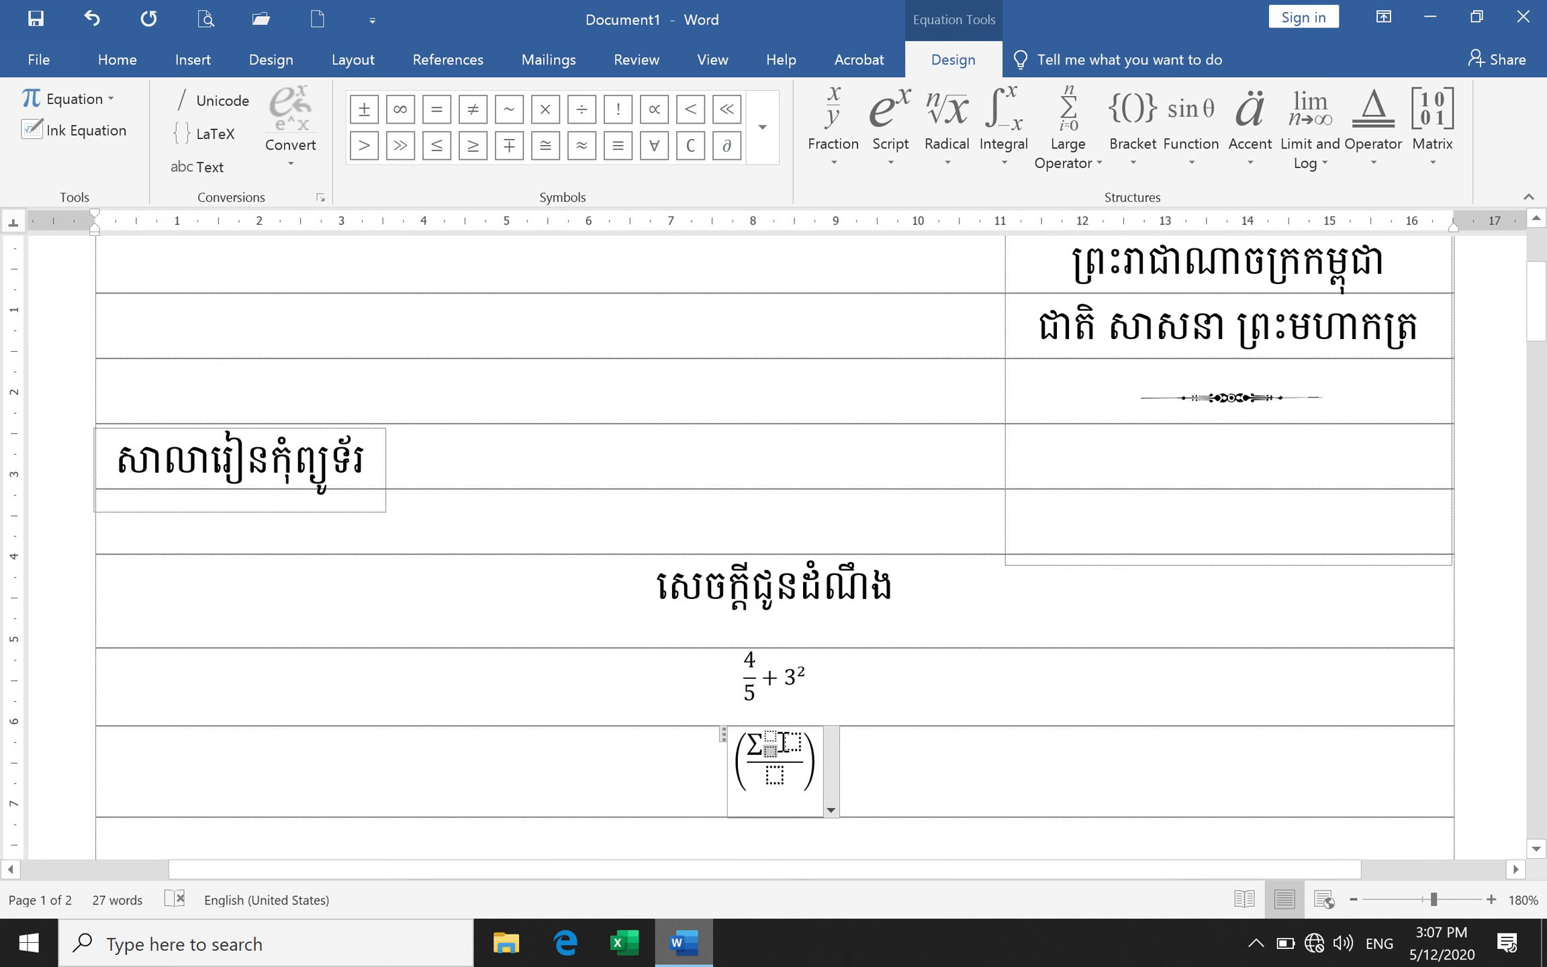
left_click(942, 769)
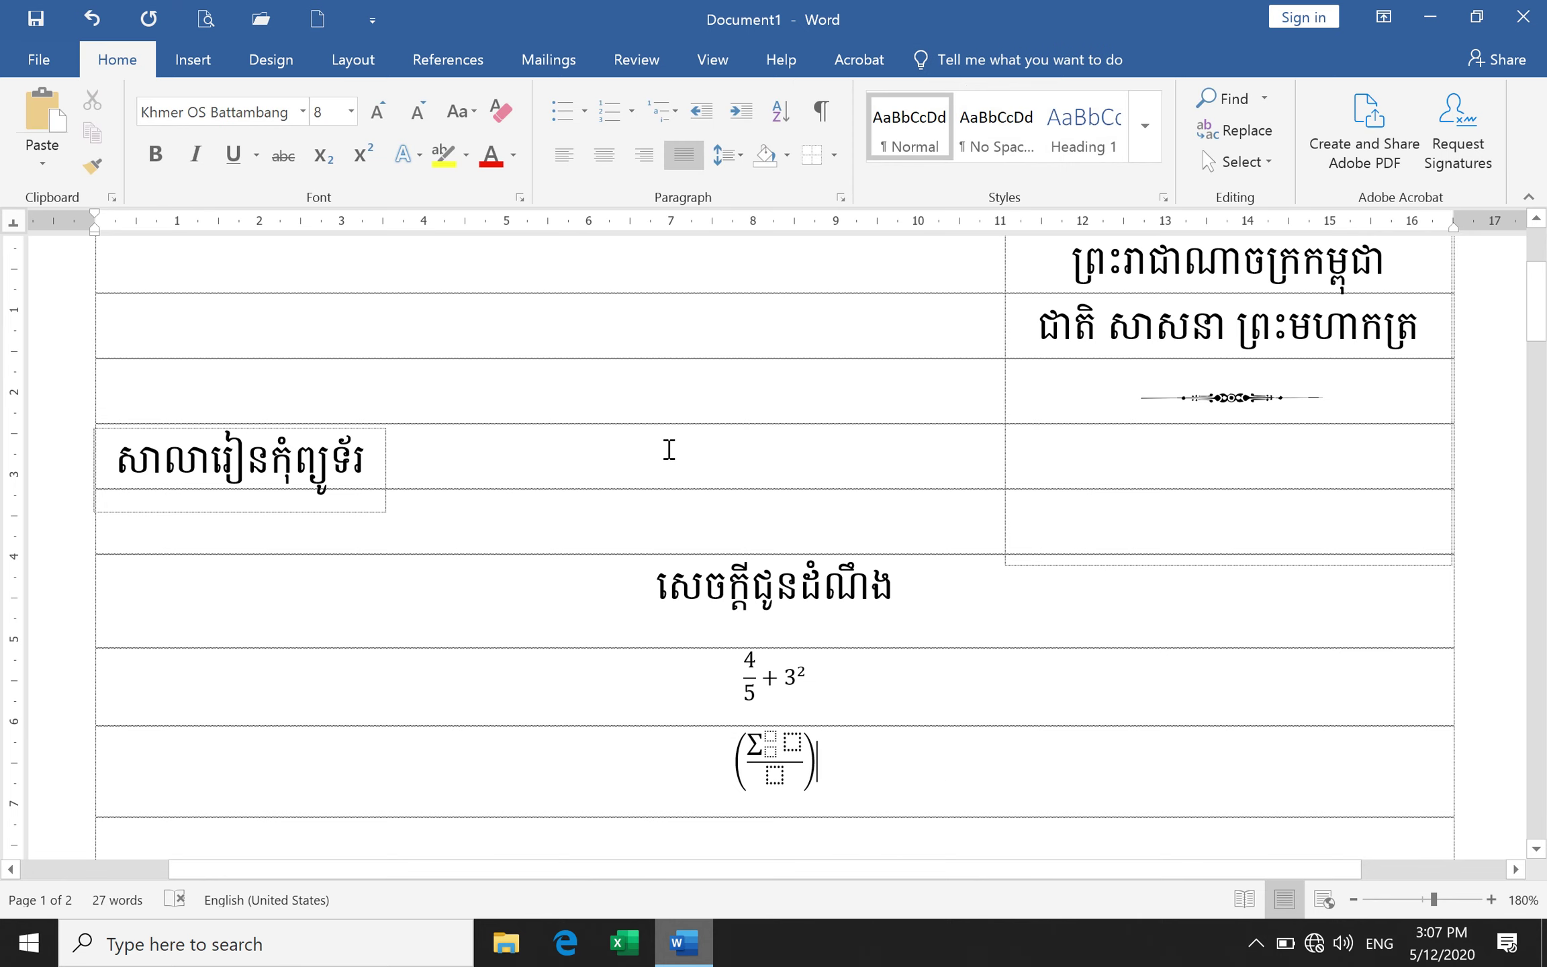
scroll(668, 450, "down", 3, "ctrl")
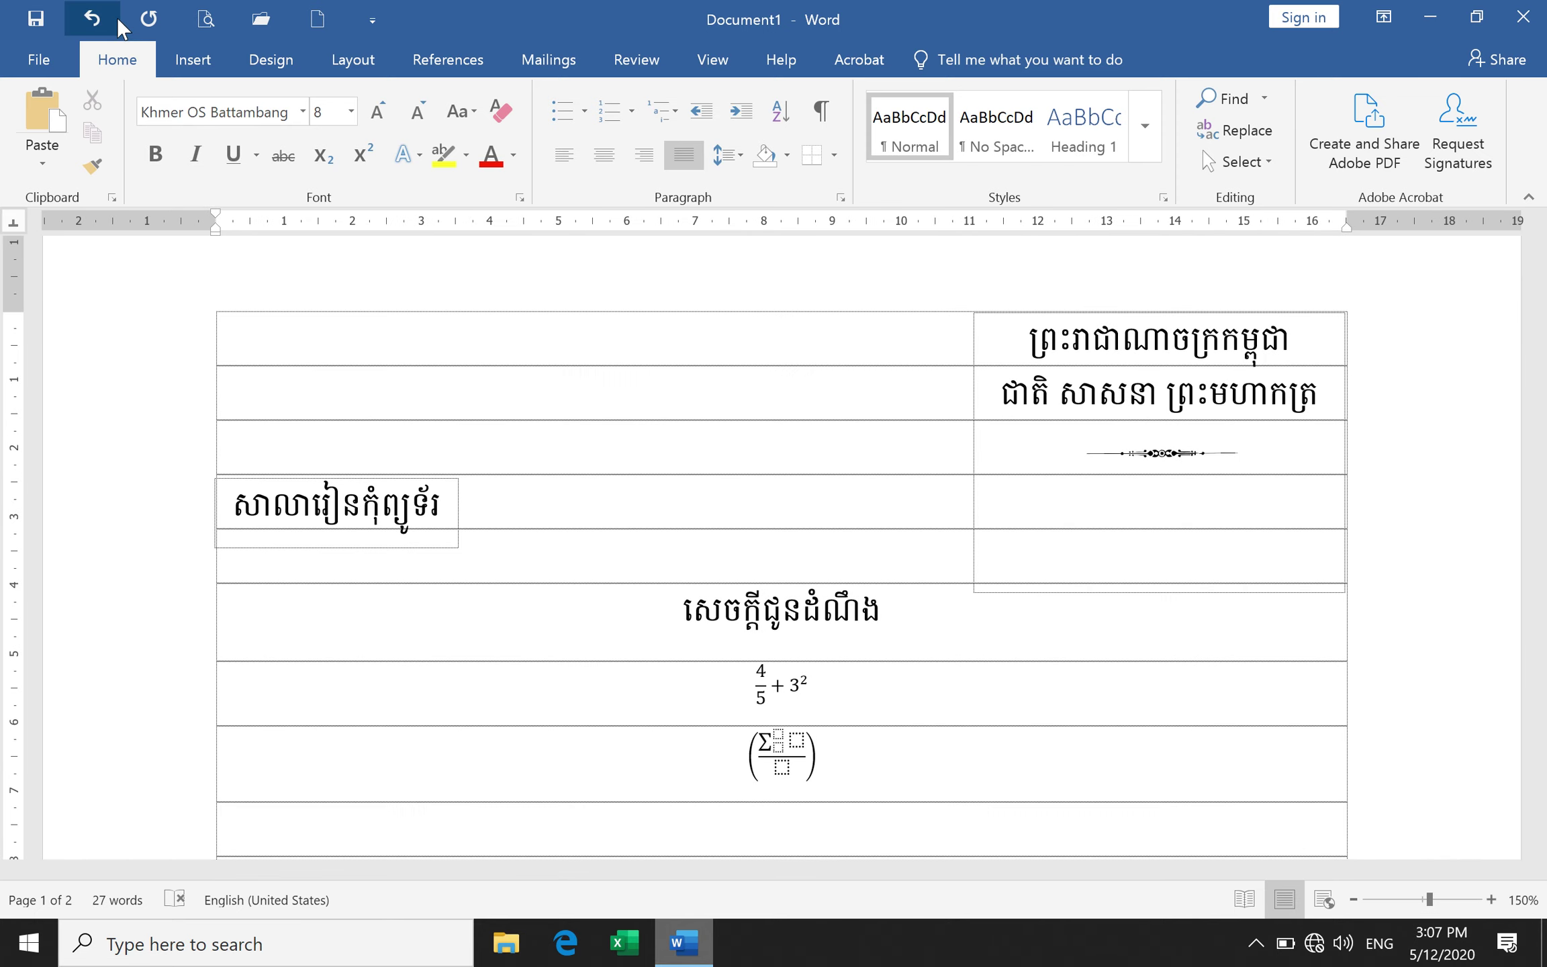
Open the More Symbols chooser and cancel it without inserting anything.
left_click(197, 59)
left_click(1355, 131)
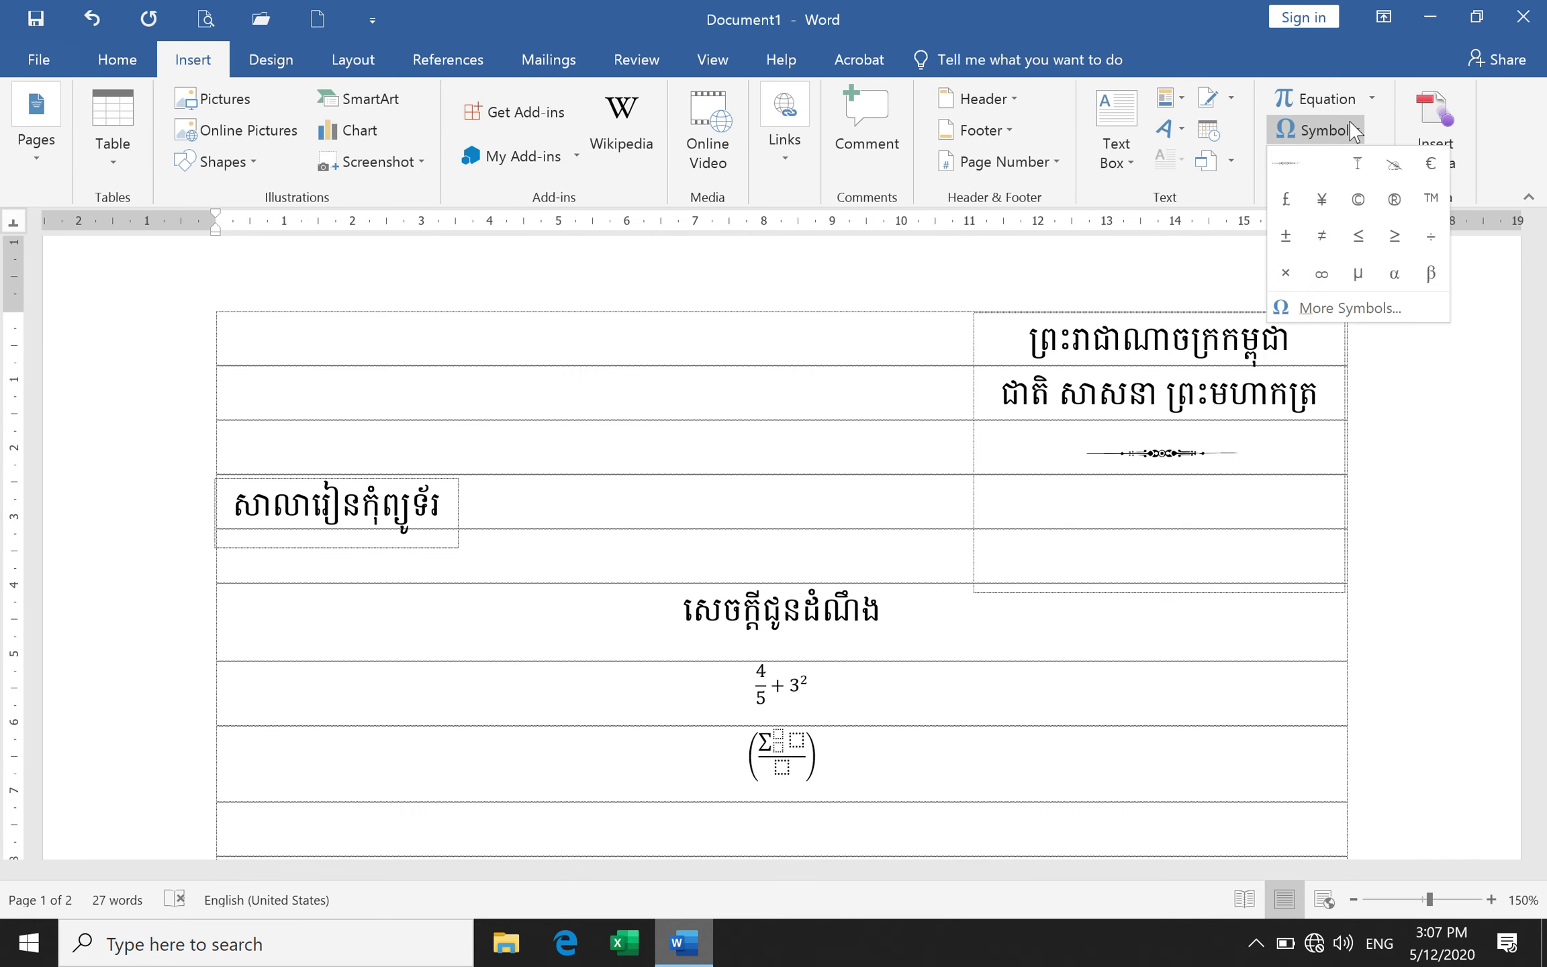
left_click(1323, 308)
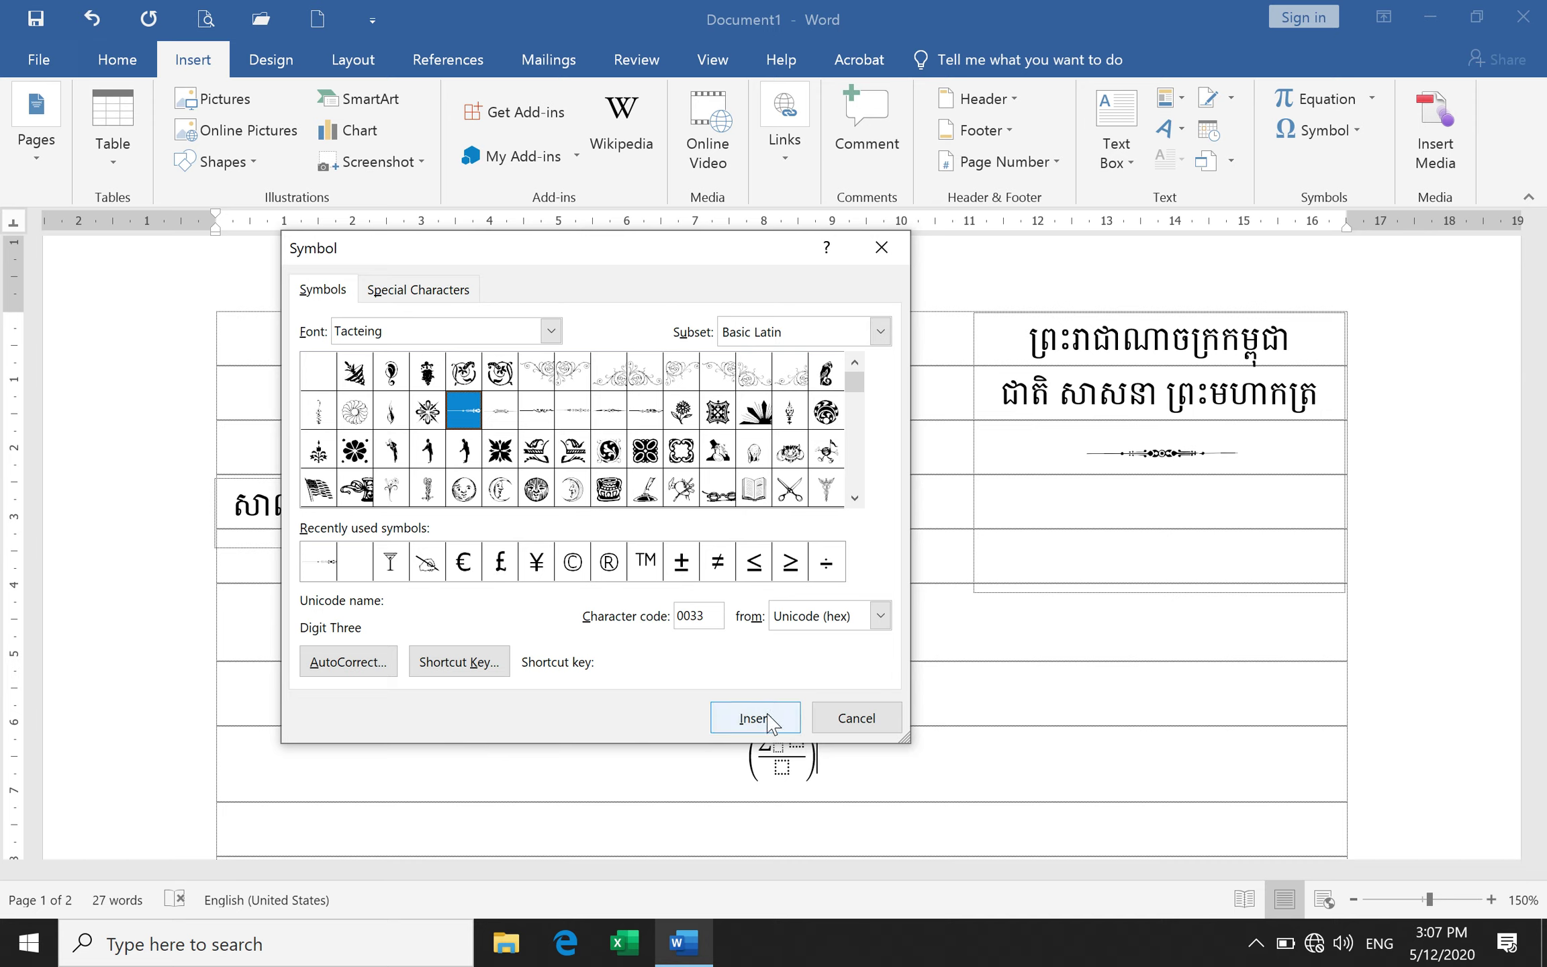
left_click(854, 718)
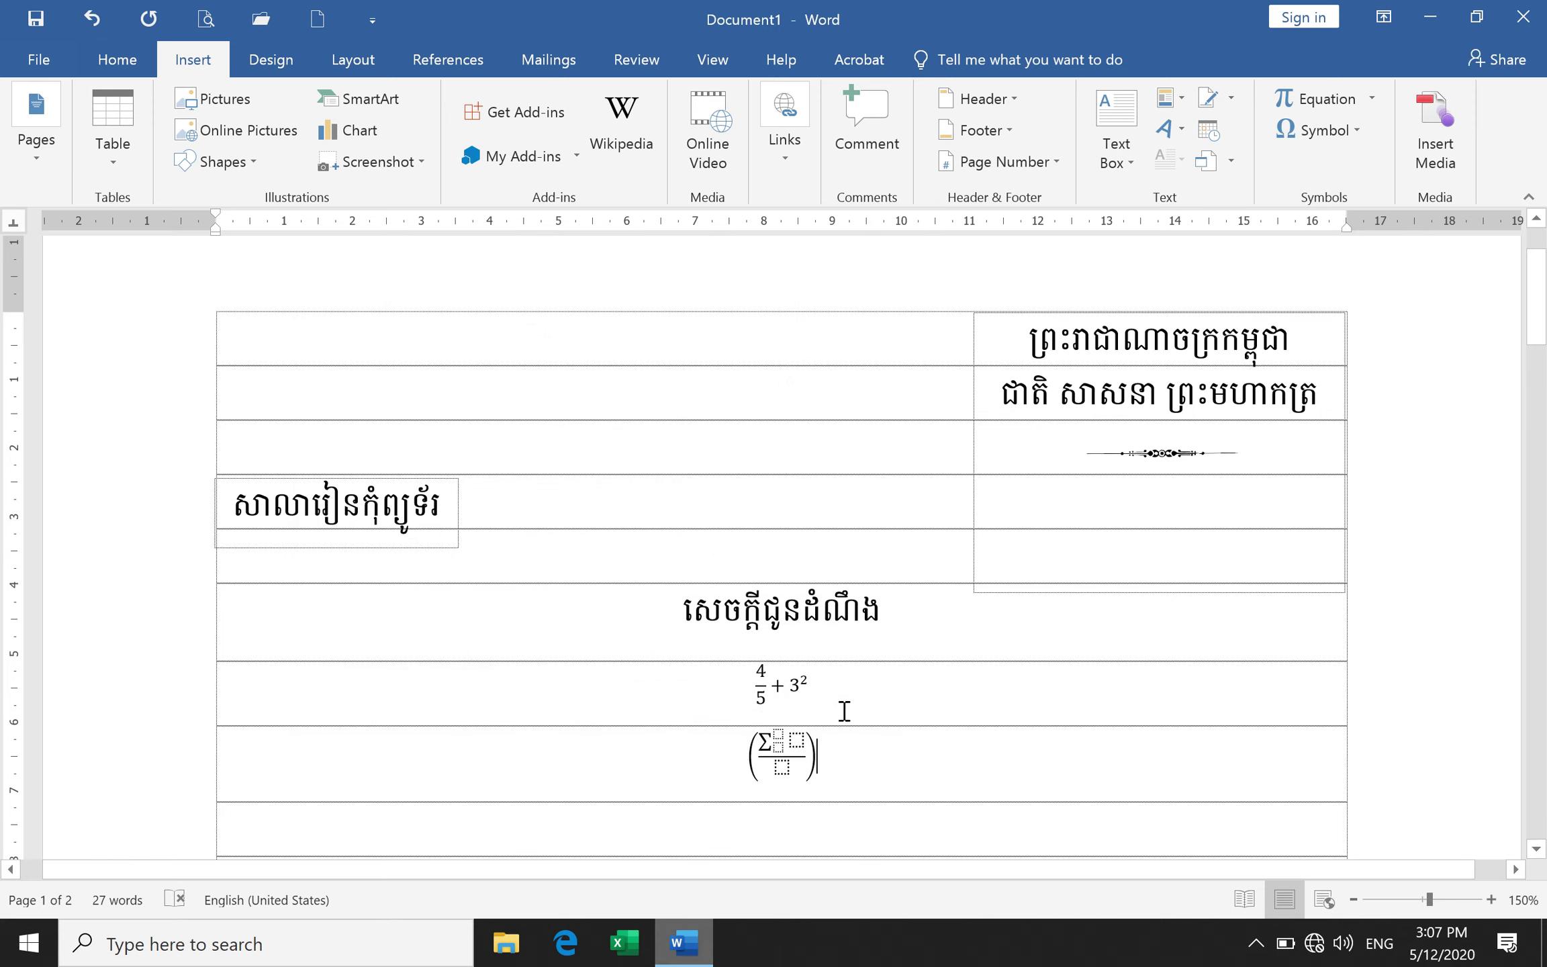
Select and delete both equation rows, then put the caret in a lower empty row.
left_click_drag(878, 773, 664, 690)
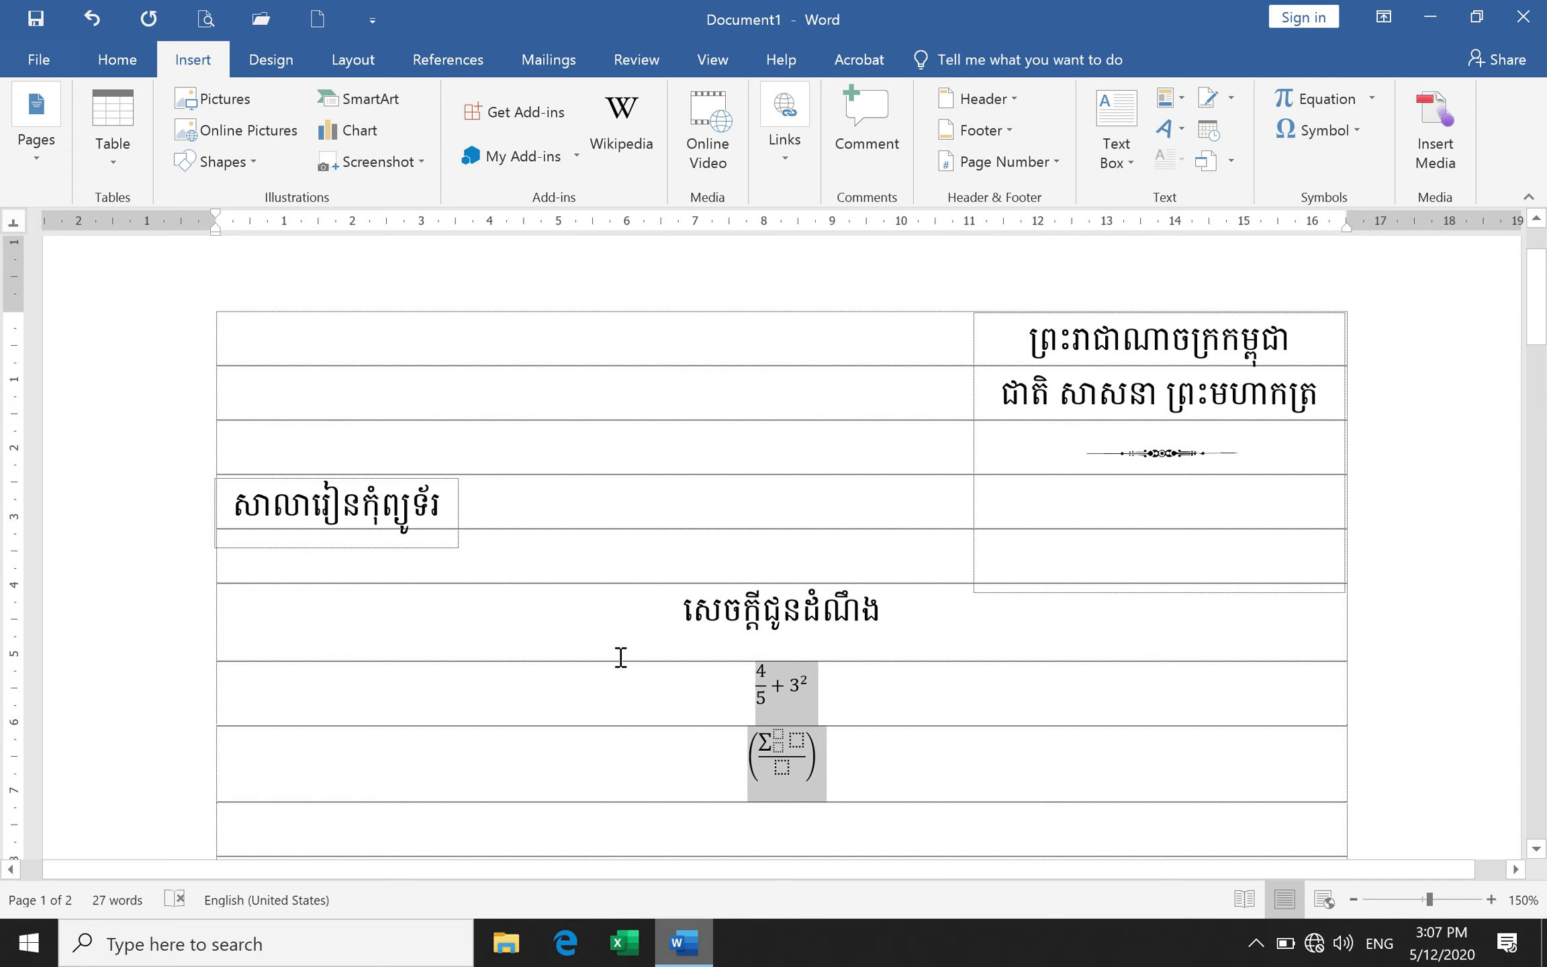
key("Delete")
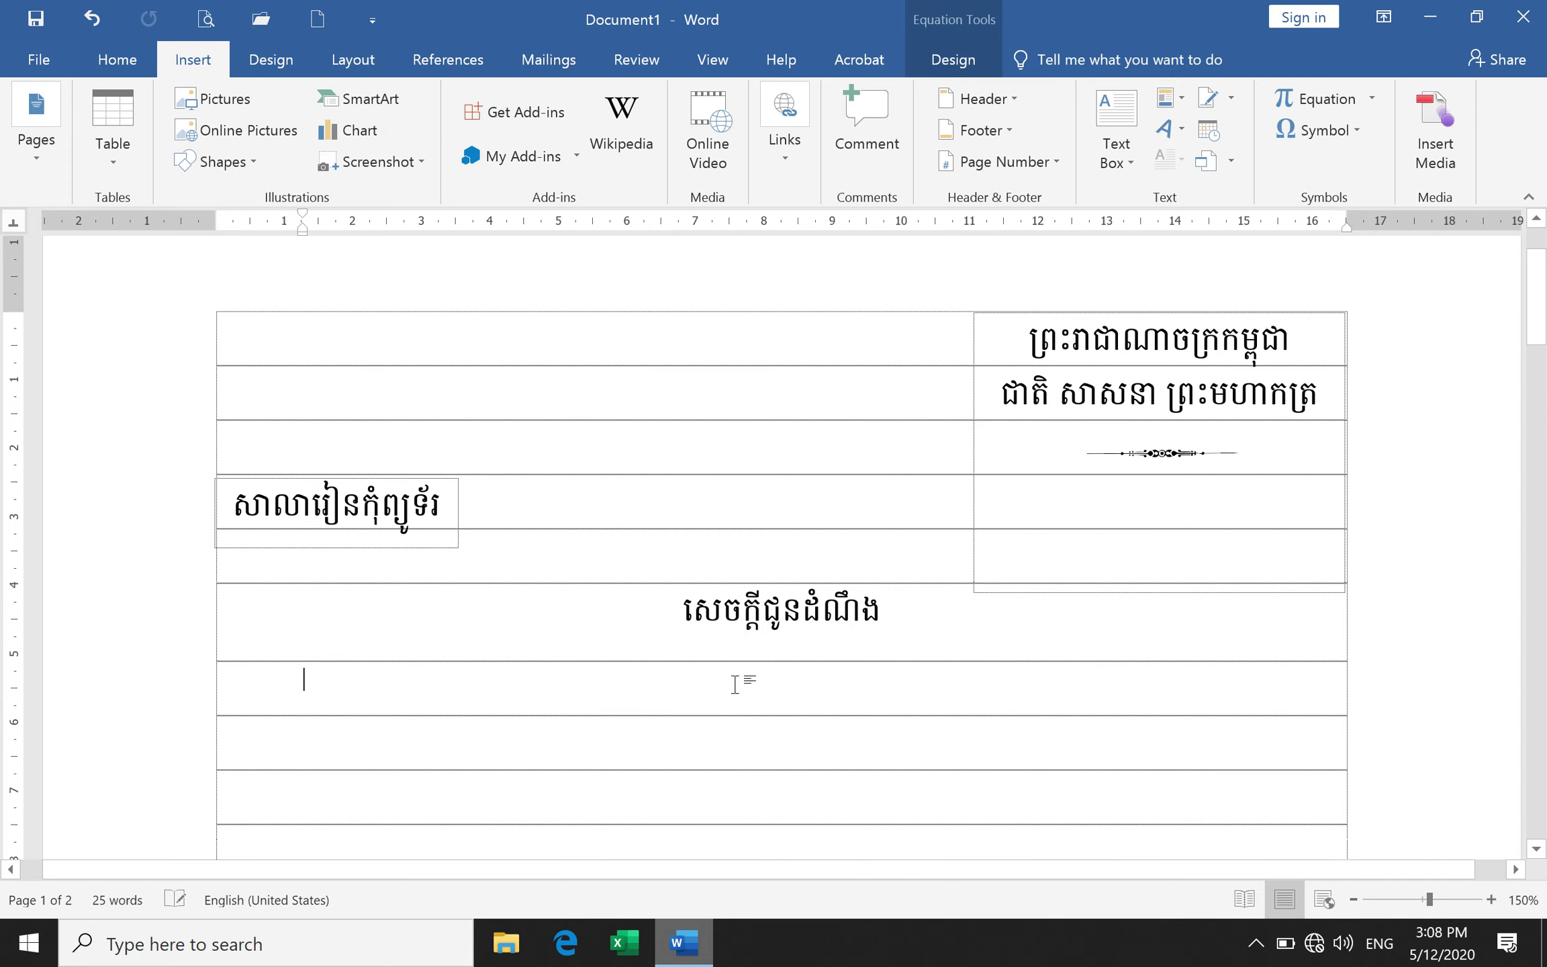
scroll(794, 747, "down", 2)
scroll(793, 747, "down", 4)
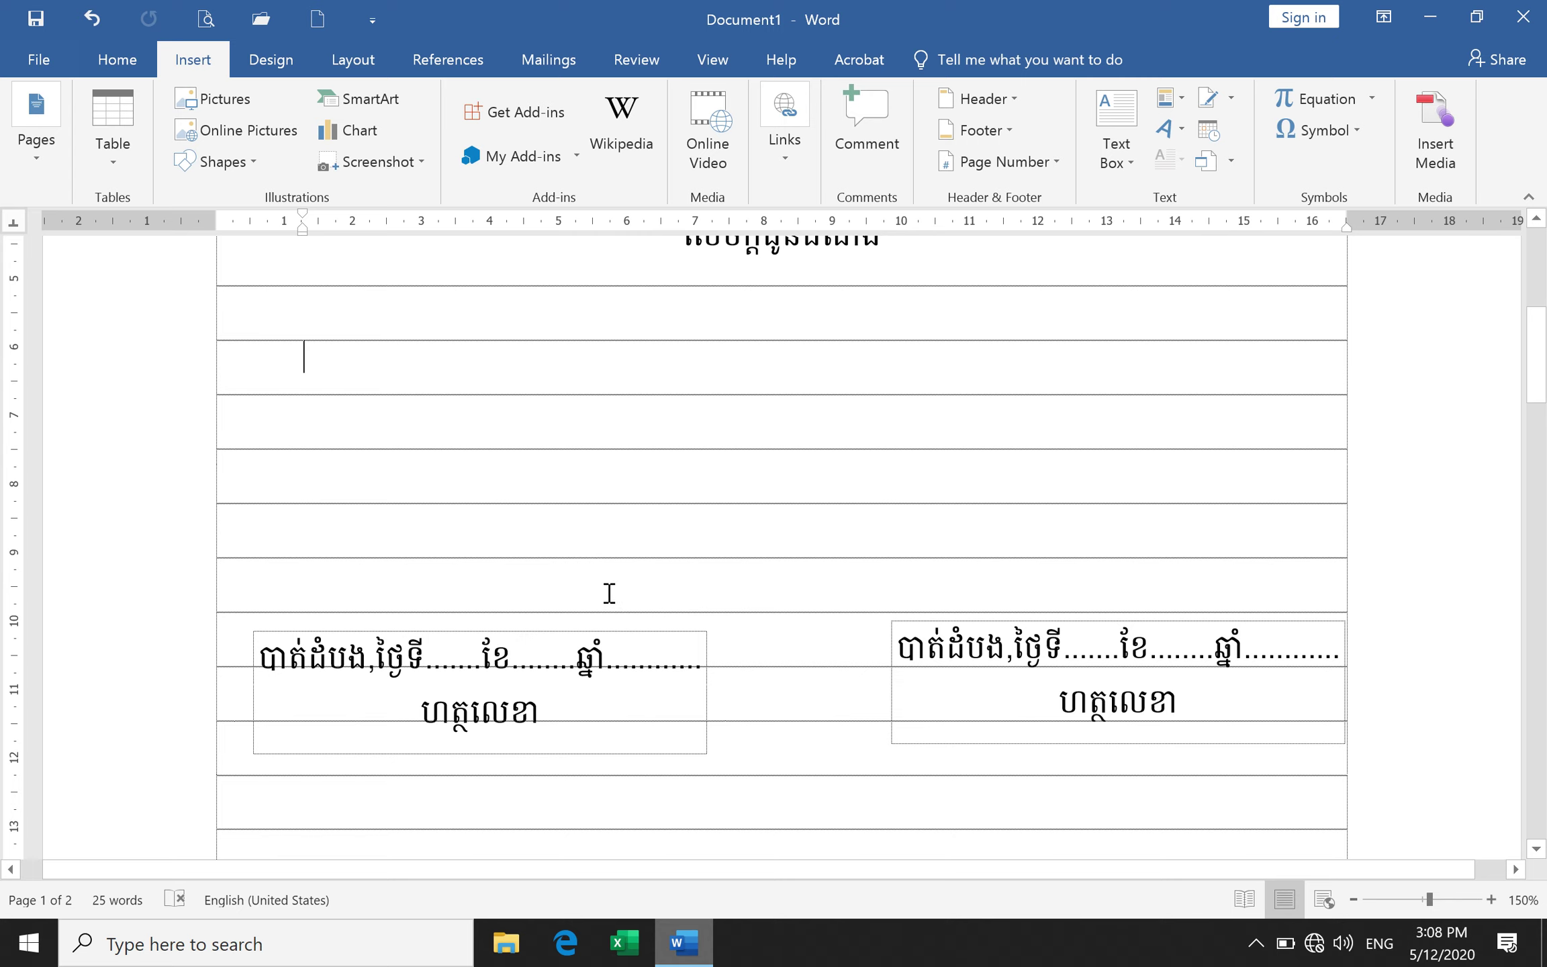
left_click(836, 685)
scroll(836, 685, "up", 2)
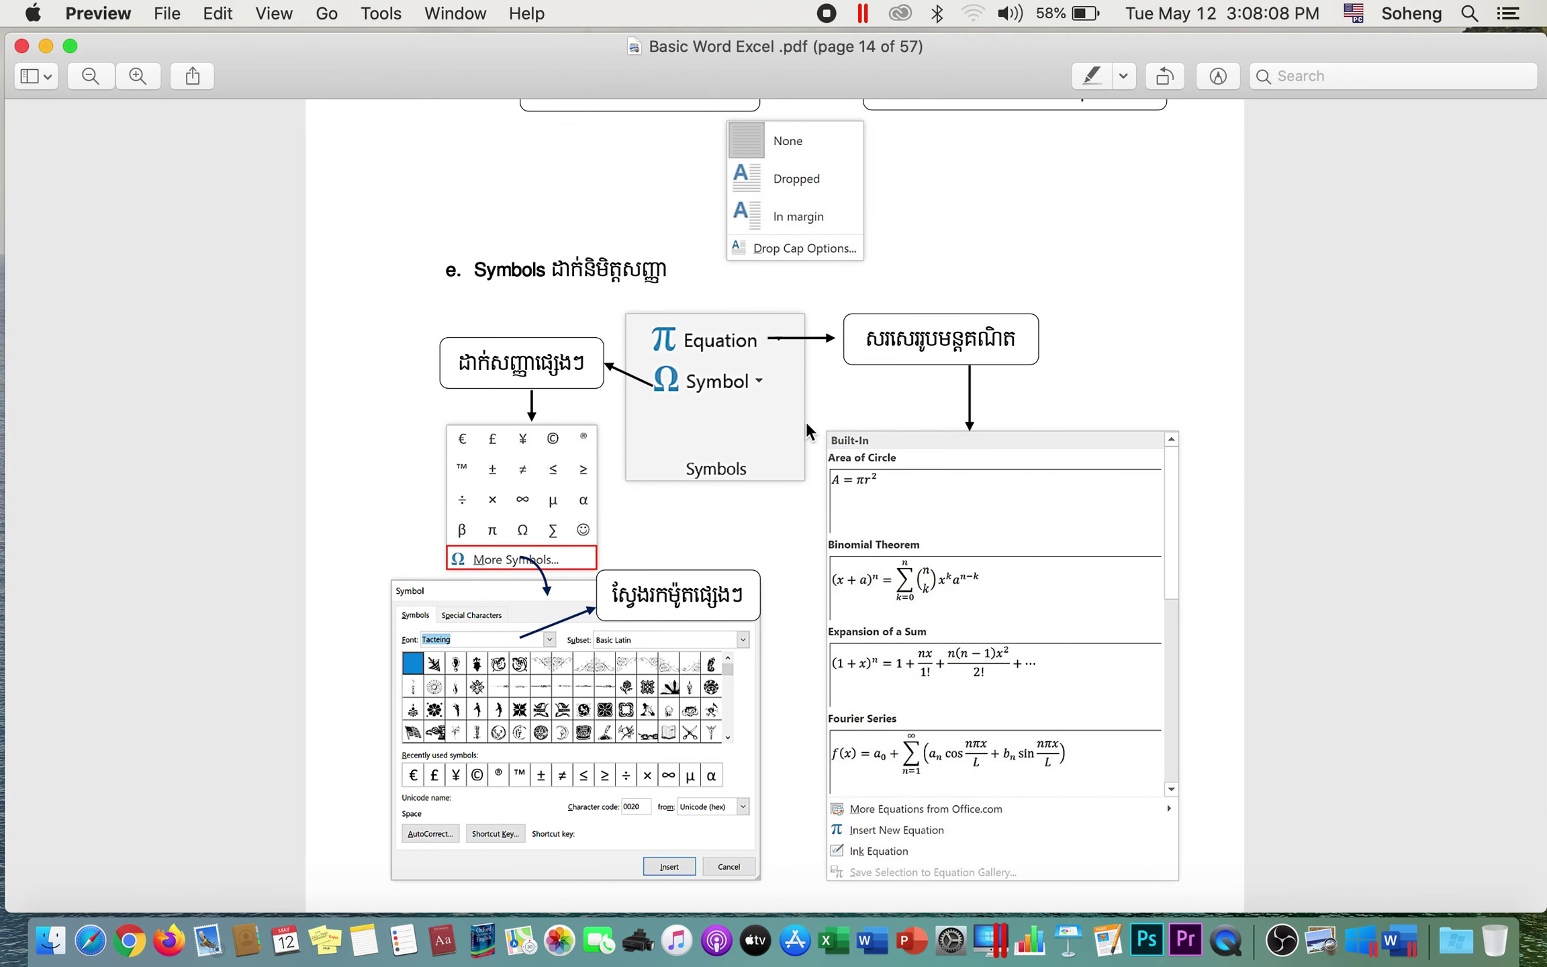
Scroll the tutorial PDF from page 14 to page 15 on the Design and Layout tabs.
scroll(660, 505, "down", 10)
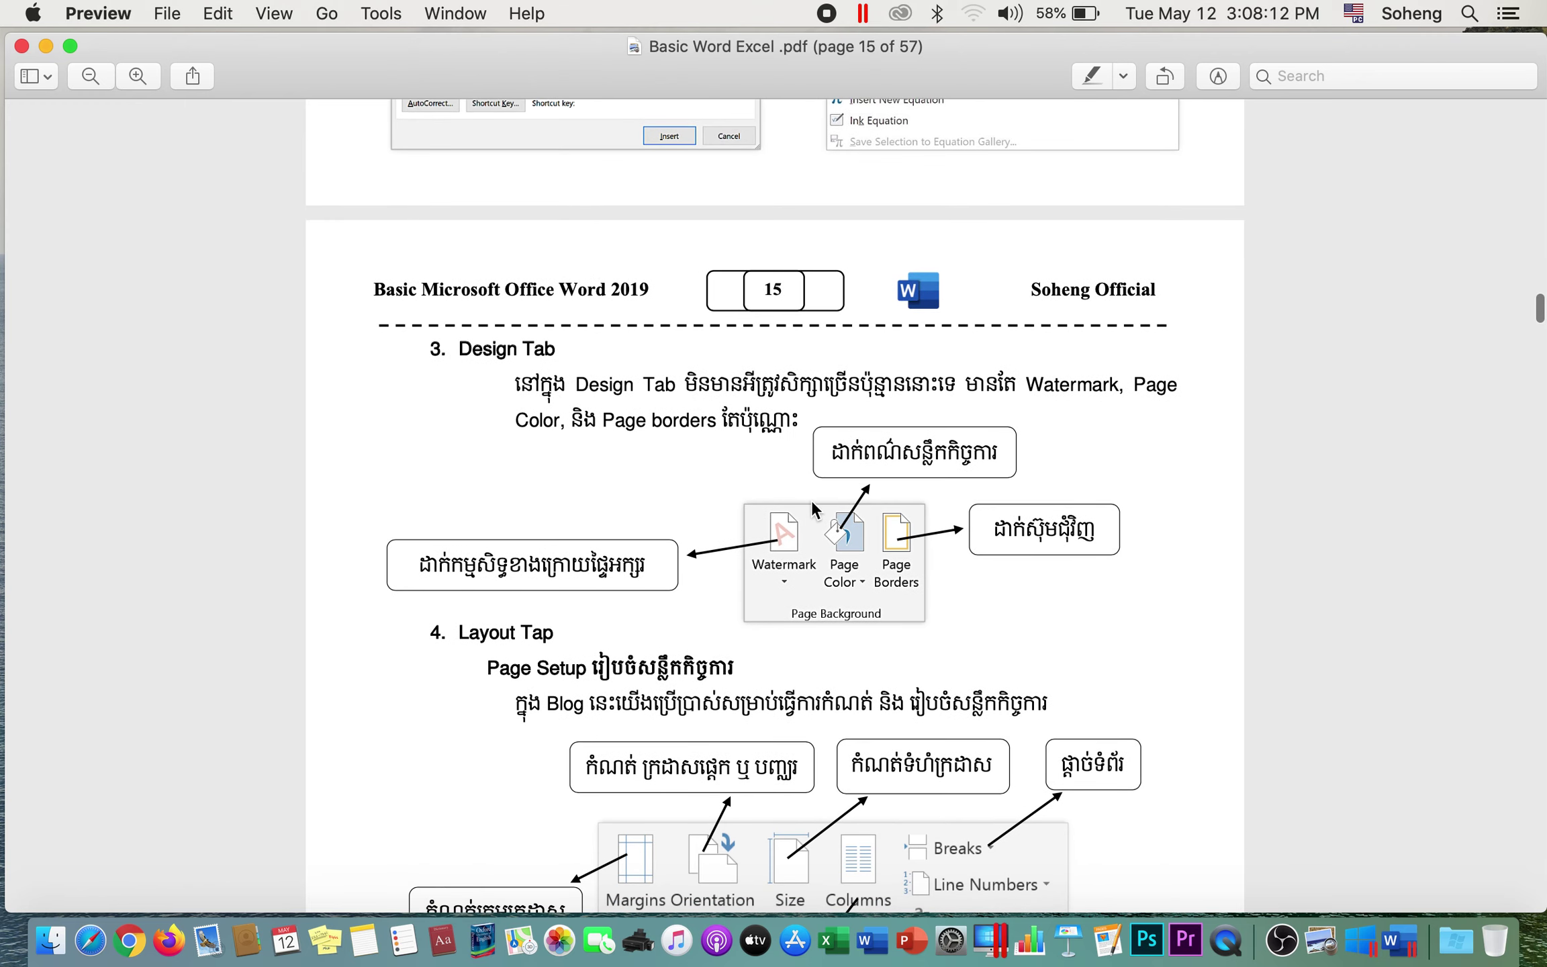